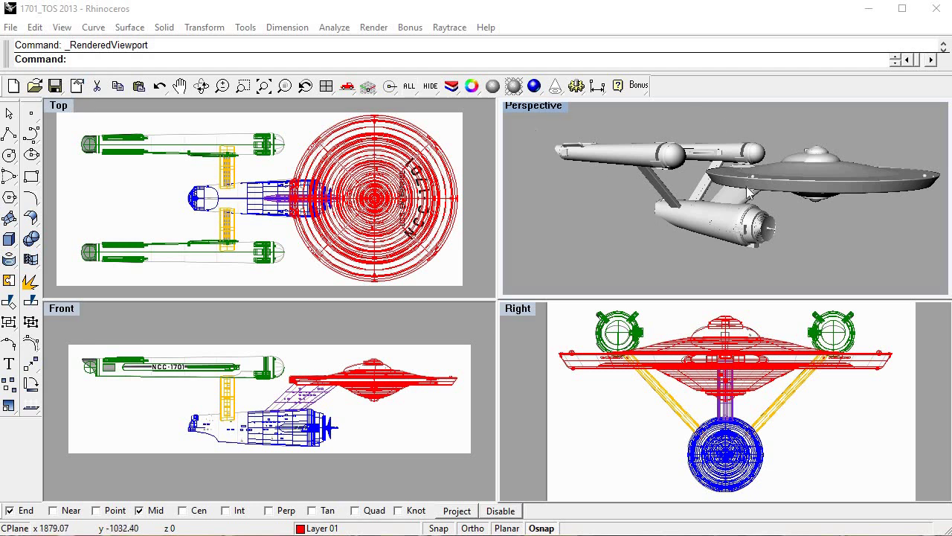
Orbit the perspective view to inspect the starship model, then restore the four-view layout.
mouse_move(749, 190)
right_mouse_down()
mouse_move(696, 192)
mouse_move(642, 165)
right_mouse_up()
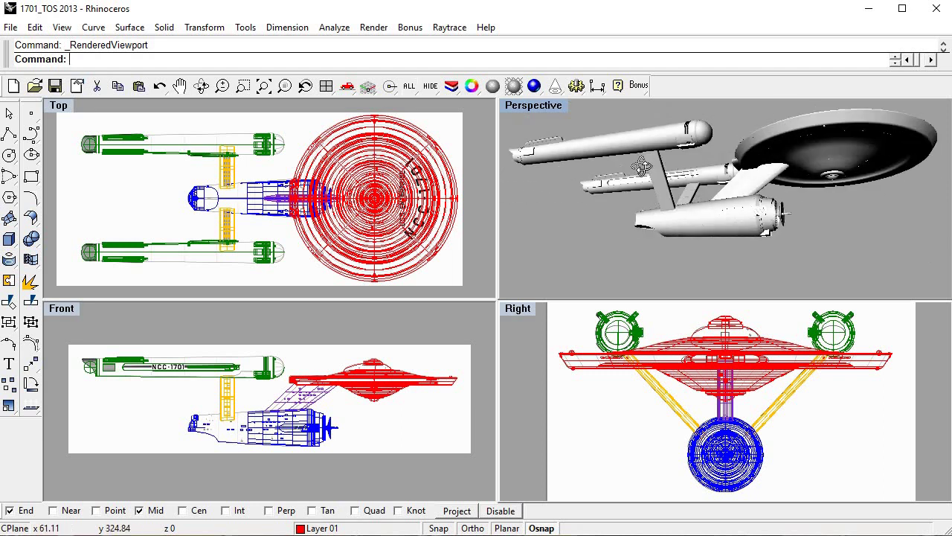
right_click_drag(642, 165, 703, 189)
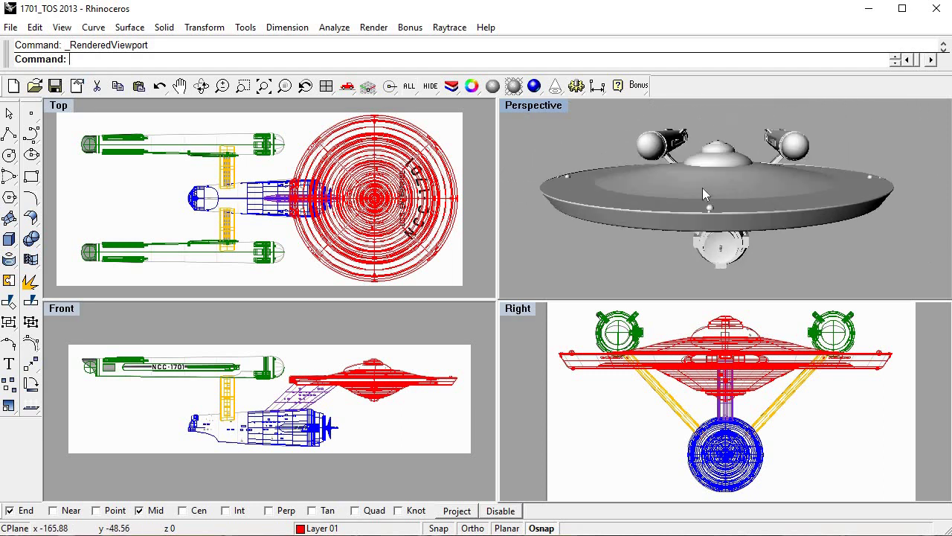
scroll(702, 188, "up", 3)
key("ctrl+m")
scroll(442, 206, "down", 3)
mouse_move(362, 249)
right_mouse_down()
mouse_move(454, 259)
mouse_move(469, 272)
mouse_move(247, 262)
mouse_move(75, 103)
right_mouse_up()
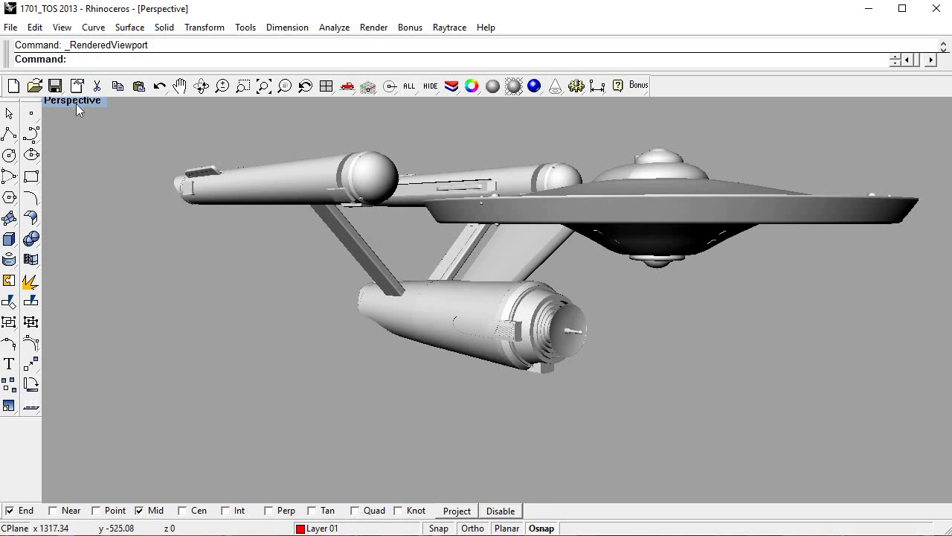
double_click(76, 103)
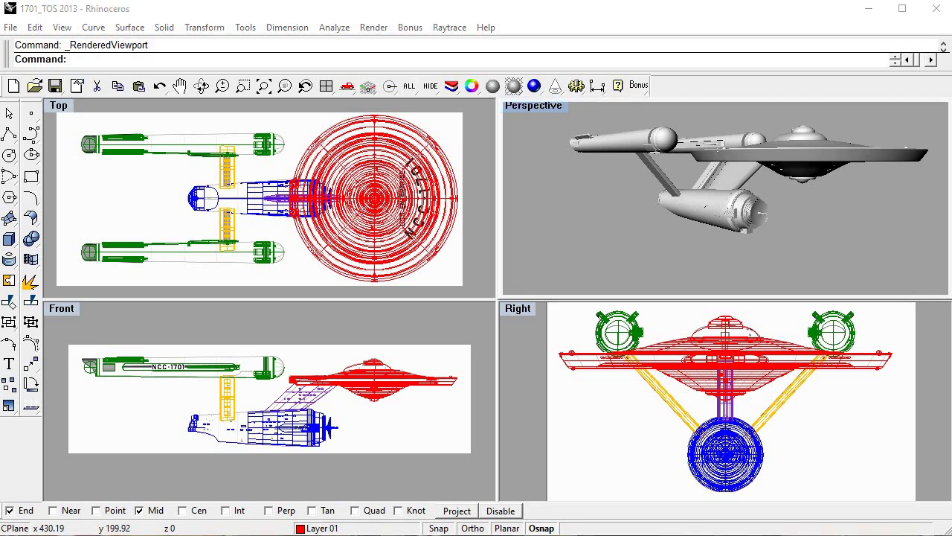
Select and delete the whole starship model, then move the layer choice toward Default.
key("ctrl+a")
key("Delete")
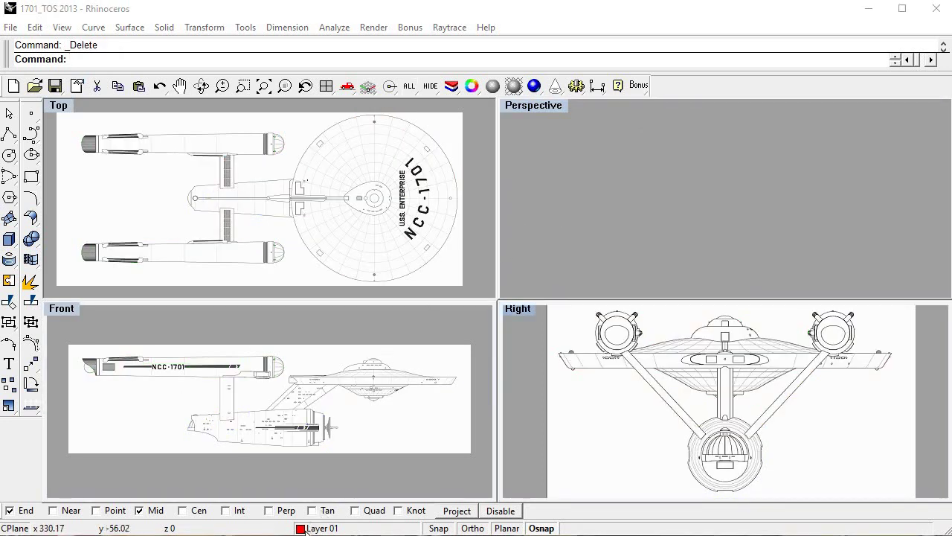
left_click(320, 527)
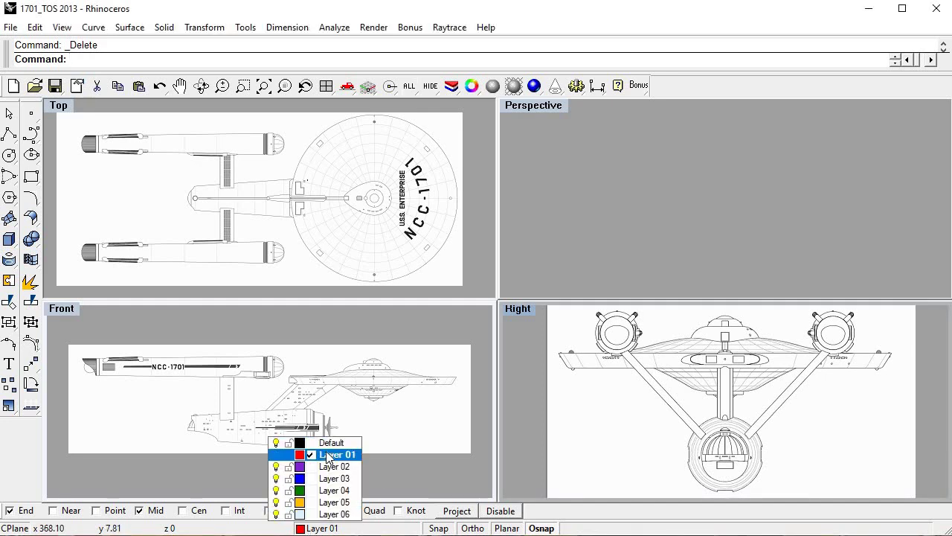
key("Up")
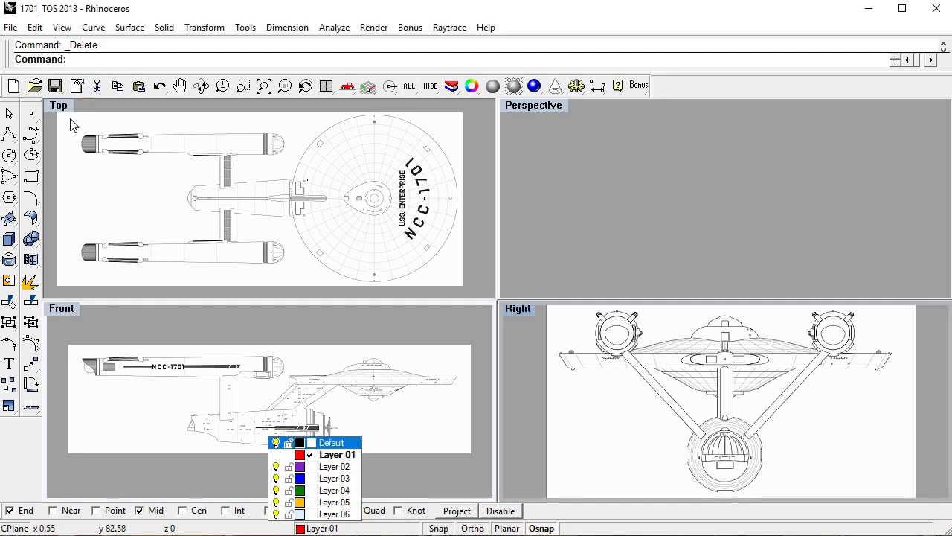
Maximize the Front view and zoom in on the saucer rim.
double_click(65, 316)
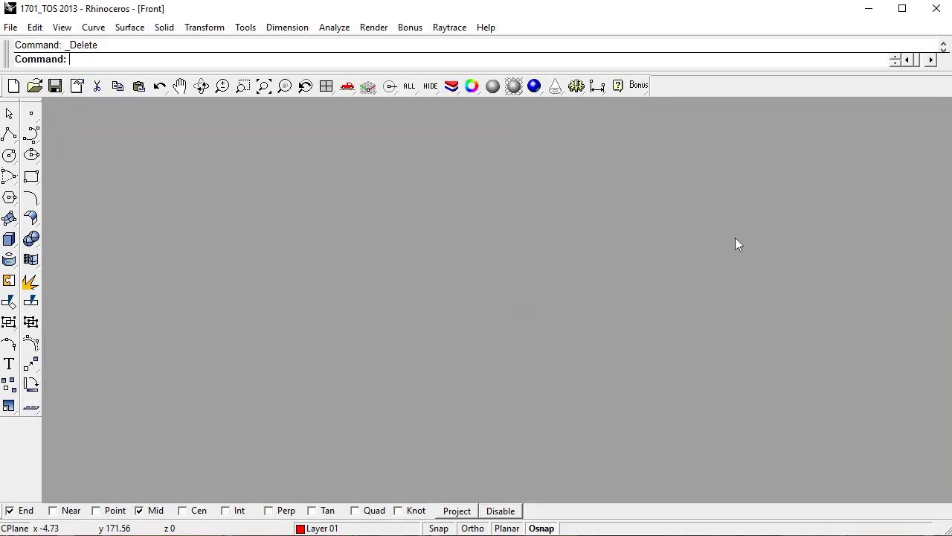
right_click_drag(647, 293, 602, 298)
scroll(603, 297, "up", 3)
scroll(633, 283, "up", 2)
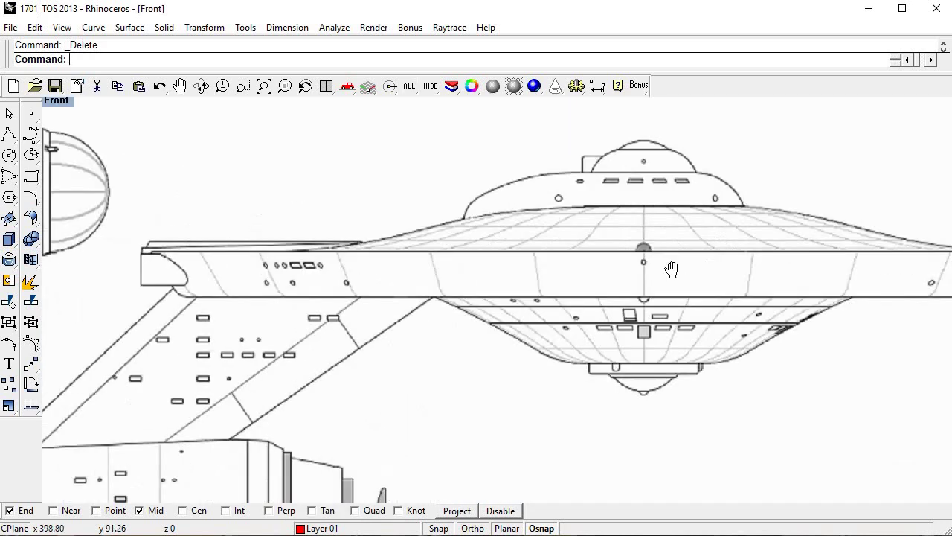
scroll(537, 268, "up", 2)
scroll(468, 282, "up", 2)
scroll(530, 292, "up", 1)
right_click_drag(532, 293, 450, 316)
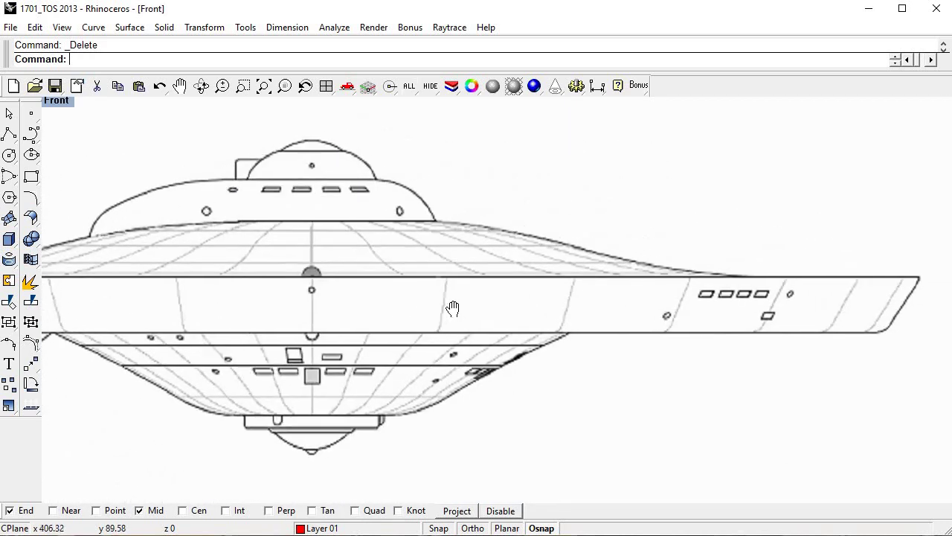
Trace the rim's outer tip and slanted edge with connected line segments.
left_click(95, 29)
mouse_move(111, 82)
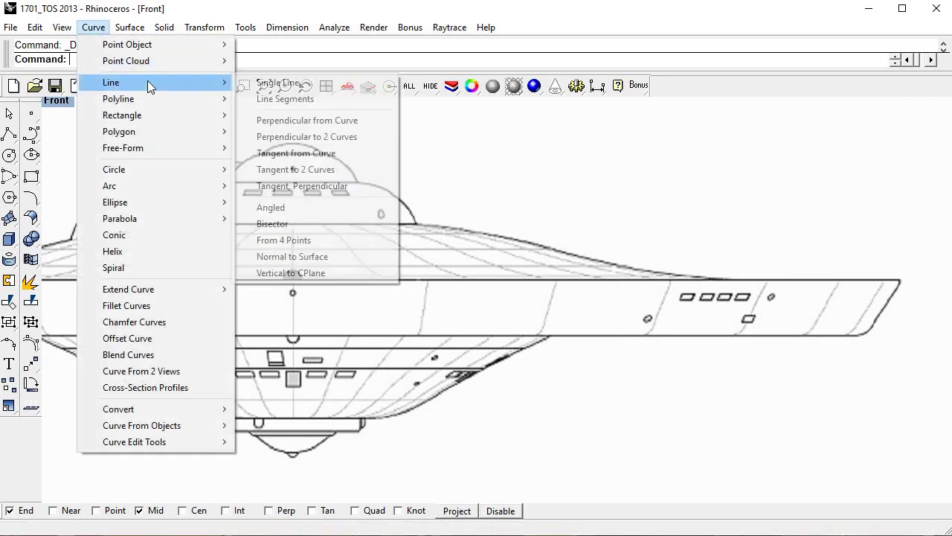
left_click(289, 99)
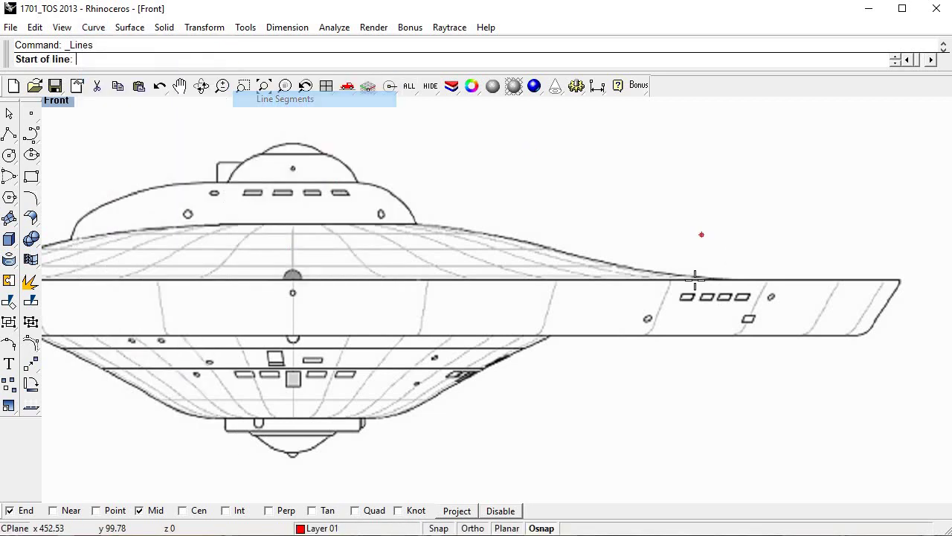
left_click(739, 280)
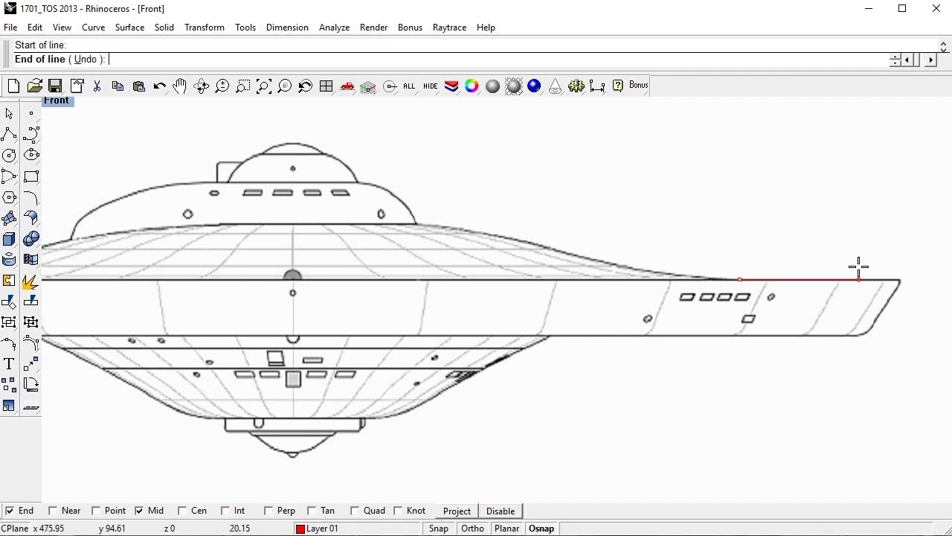
left_click(899, 280)
scroll(900, 280, "up", 3)
scroll(901, 281, "up", 2)
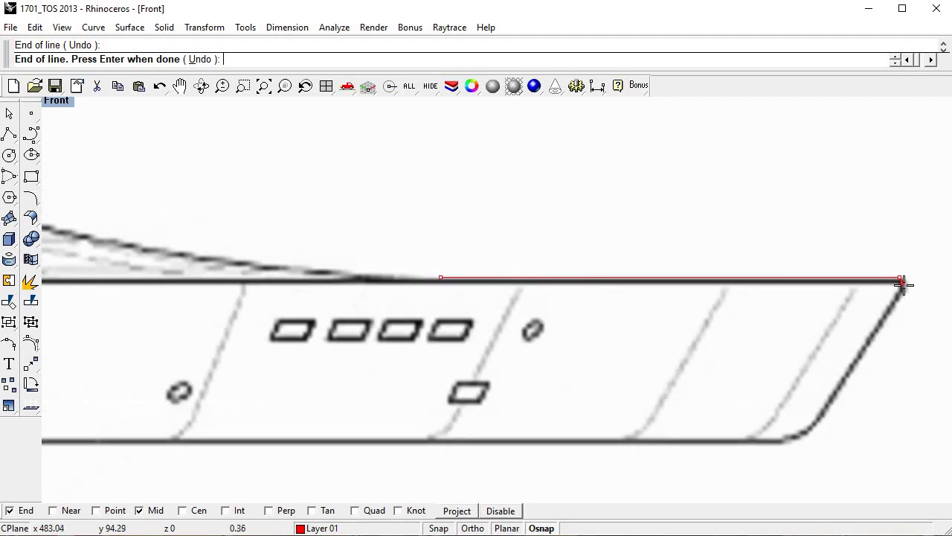
left_click(903, 283)
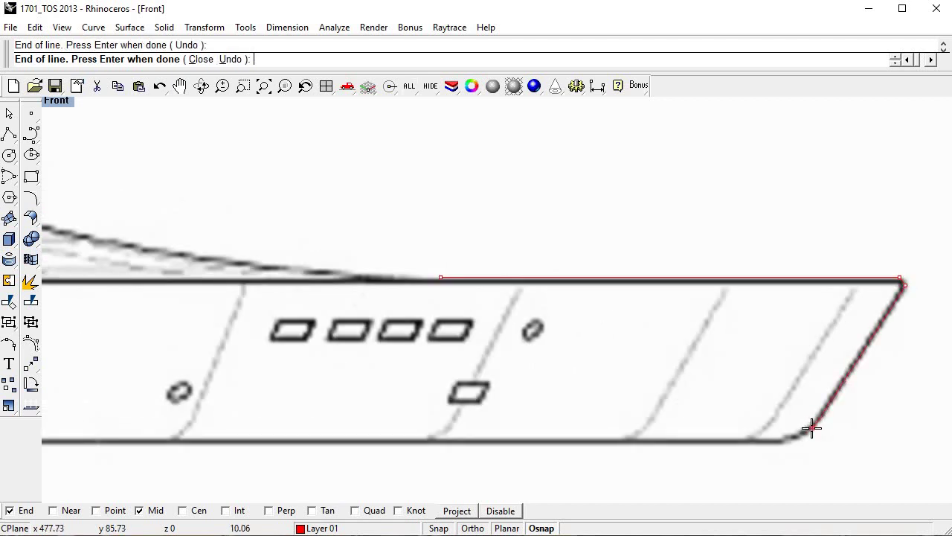
left_click(813, 426)
key("Return")
scroll(793, 340, "down", 2)
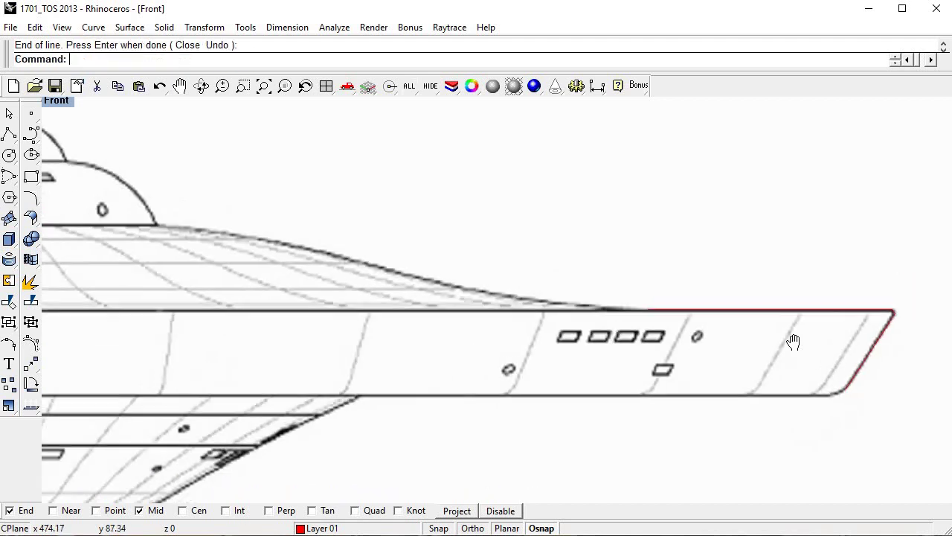
scroll(794, 340, "down", 1)
Draw an interpolated curve around the rim's rounded corner to the bottom edge.
left_click(93, 26)
mouse_move(123, 147)
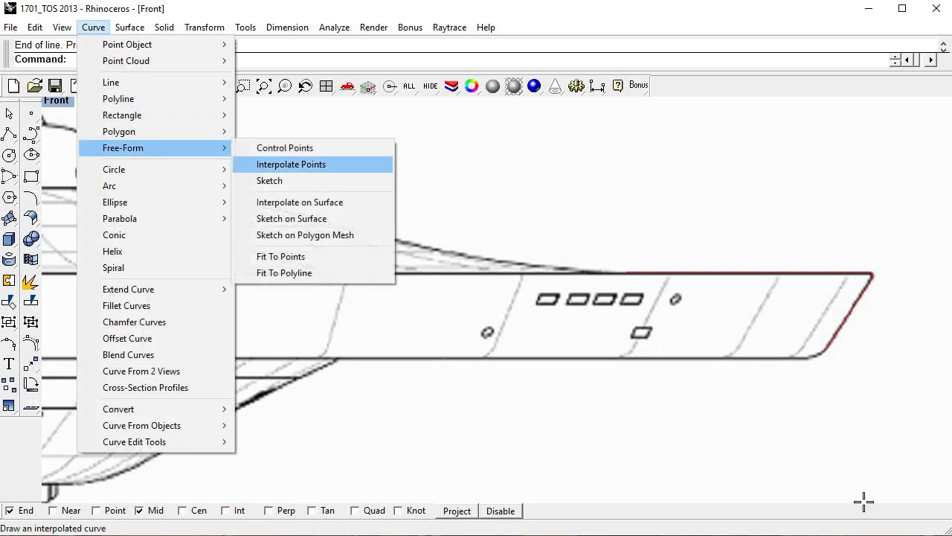
left_click(294, 164)
scroll(818, 335, "up", 3)
left_click(824, 328)
scroll(814, 331, "up", 2)
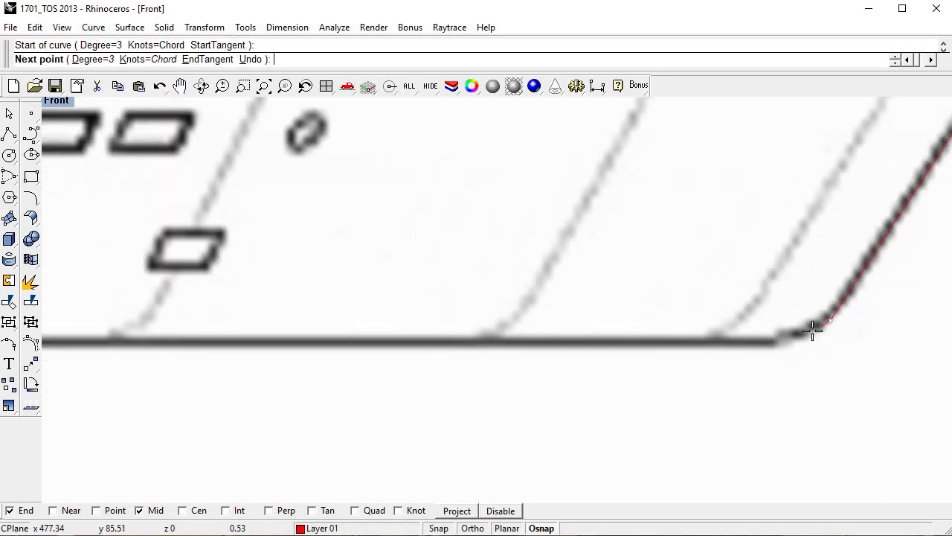
left_click(812, 329)
left_click(789, 338)
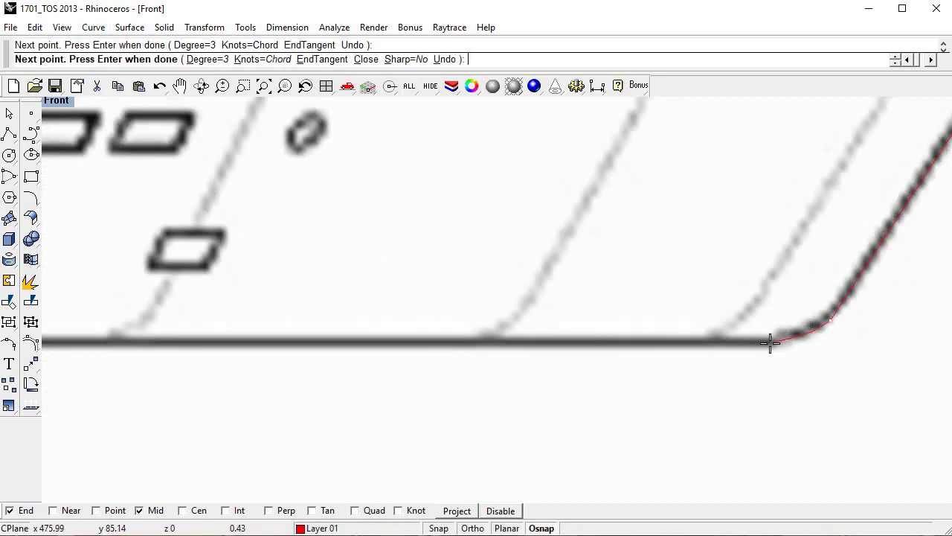
left_click(768, 342)
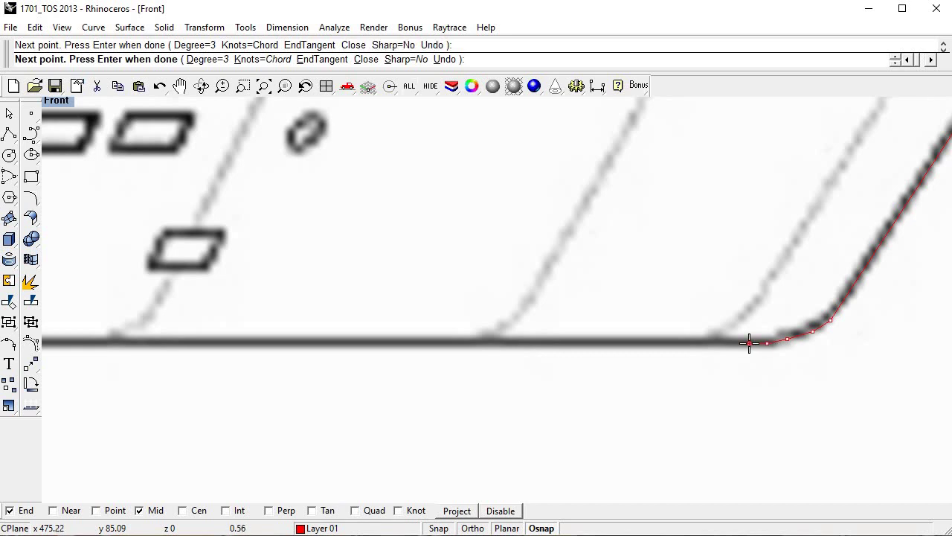
scroll(749, 342, "down", 5)
key("Return")
key("Return")
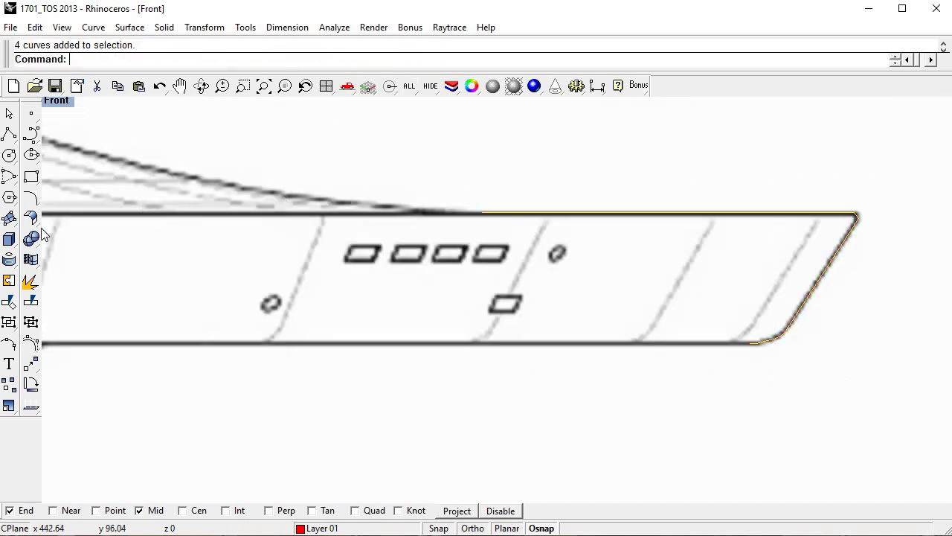
Join the four traced rim pieces into one curve.
left_click(9, 282)
scroll(340, 261, "down", 1)
scroll(514, 211, "down", 2)
left_click(371, 163)
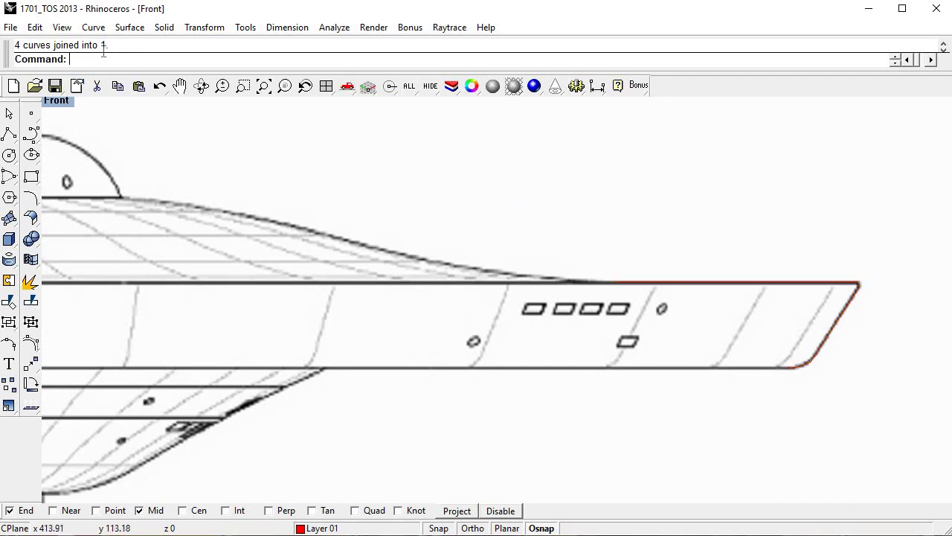
left_click(93, 26)
Start an interpolated curve at the rim line's inner end and trace up the saucer's upper slope.
left_click(283, 163)
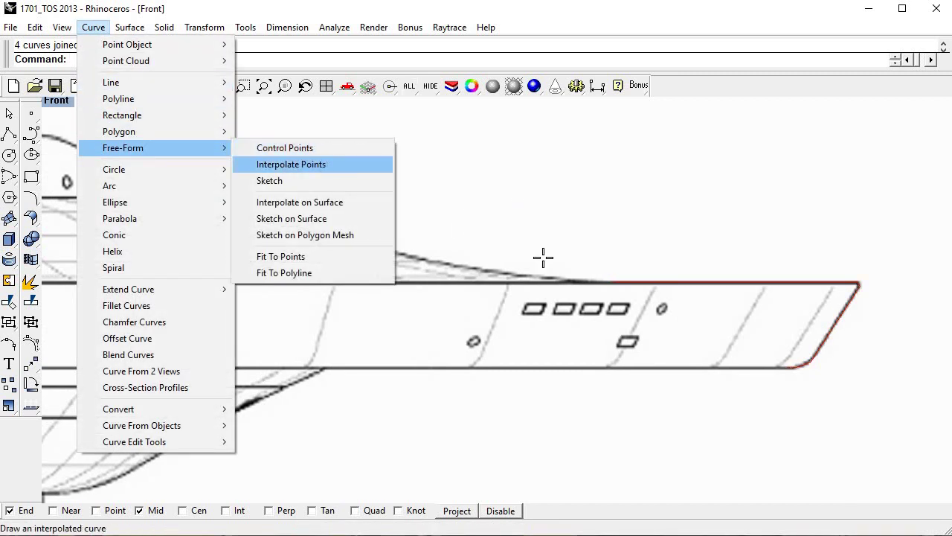
scroll(657, 317, "up", 2)
left_click(649, 293)
right_click_drag(578, 285, 759, 300)
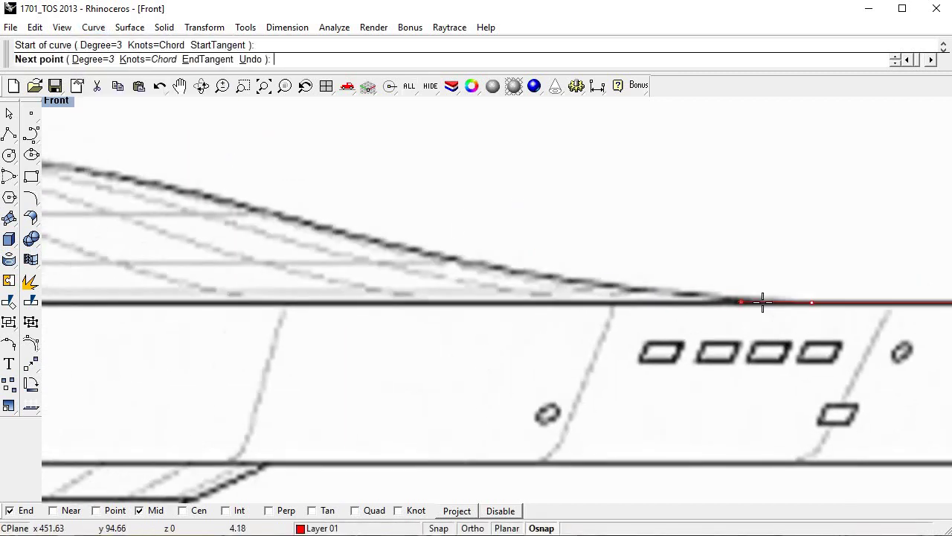
scroll(763, 303, "down", 1)
left_click(759, 300)
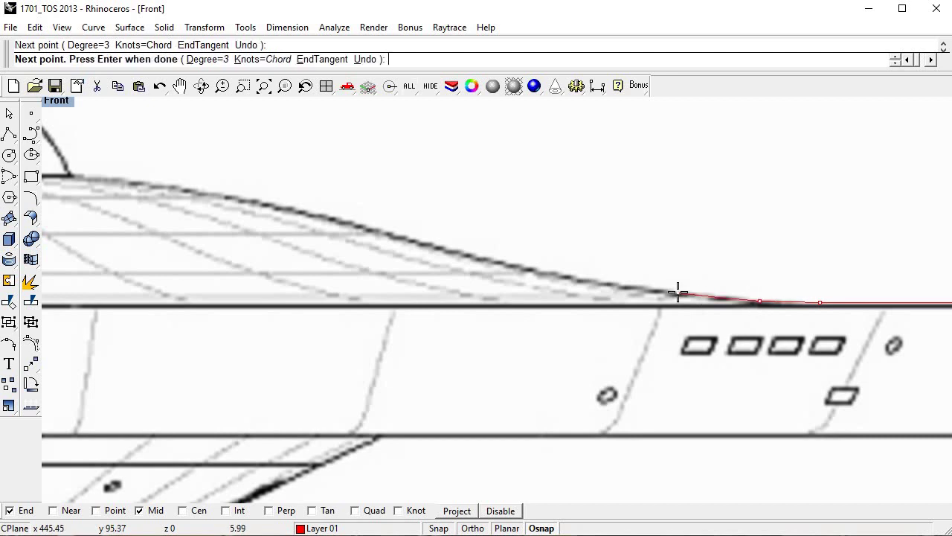
left_click(564, 276)
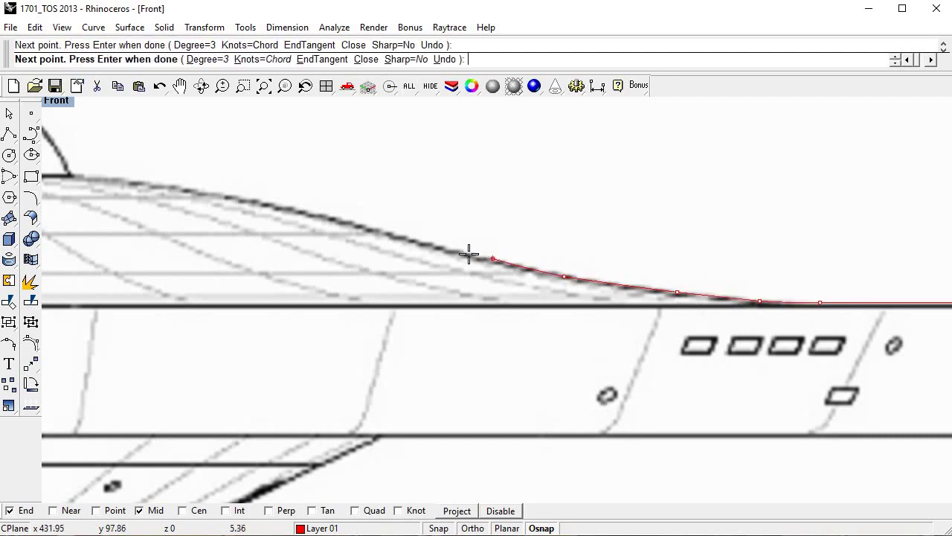
left_click(459, 251)
right_click_drag(486, 260, 722, 308)
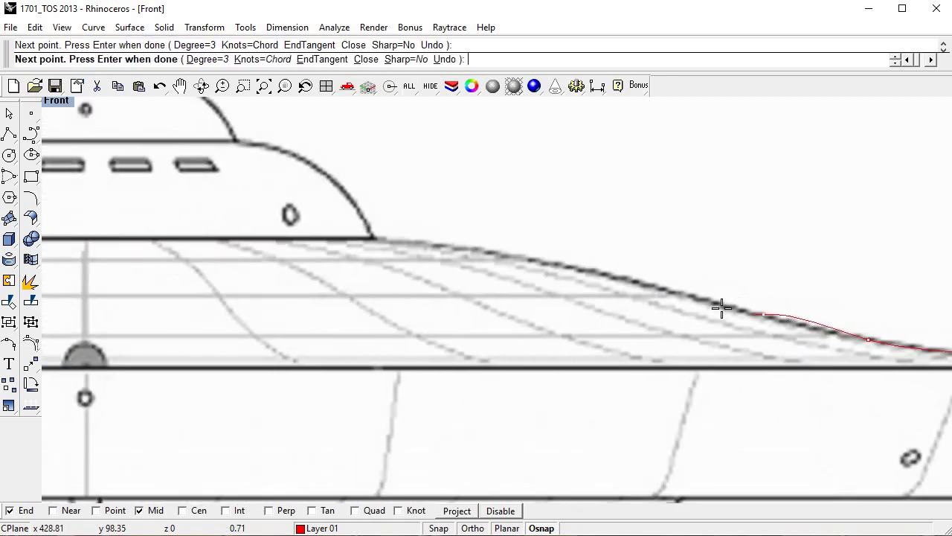
left_click(627, 275)
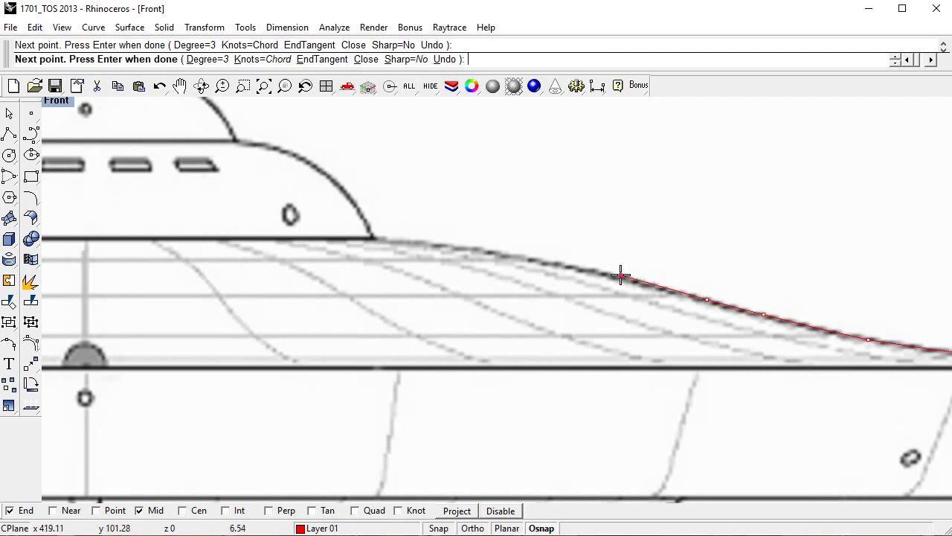
left_click(621, 276)
Continue the upper edge past the cabin corner to the centre line, then join it to the rim curve.
left_click(562, 262)
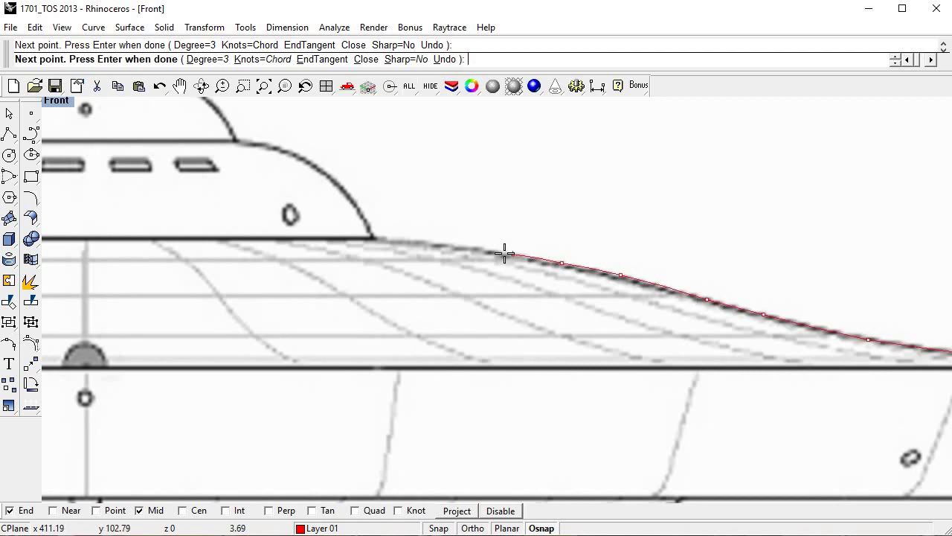
left_click(503, 253)
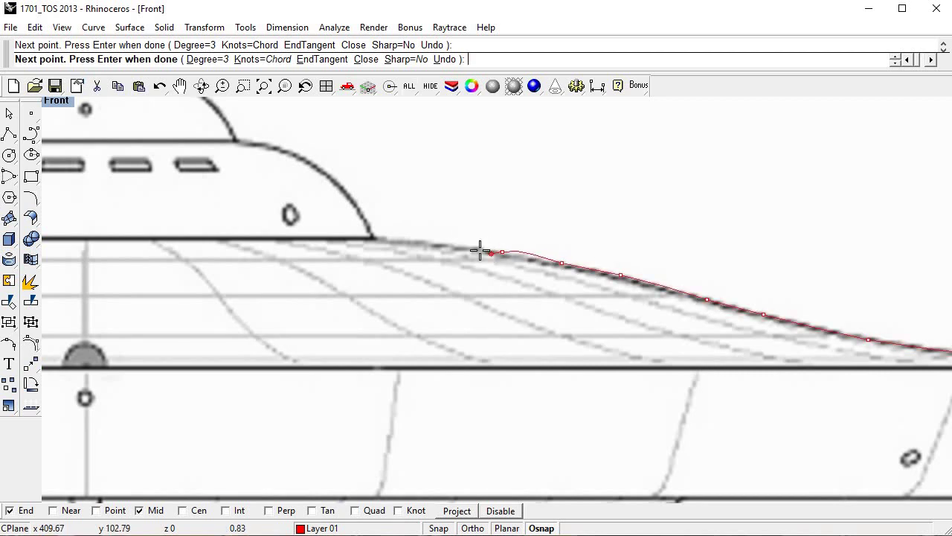
left_click(433, 242)
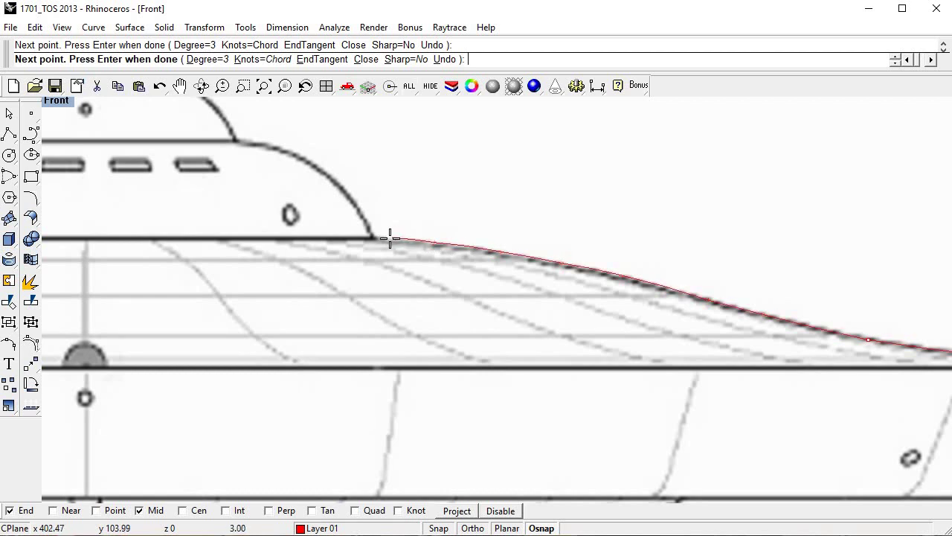
left_click(367, 238)
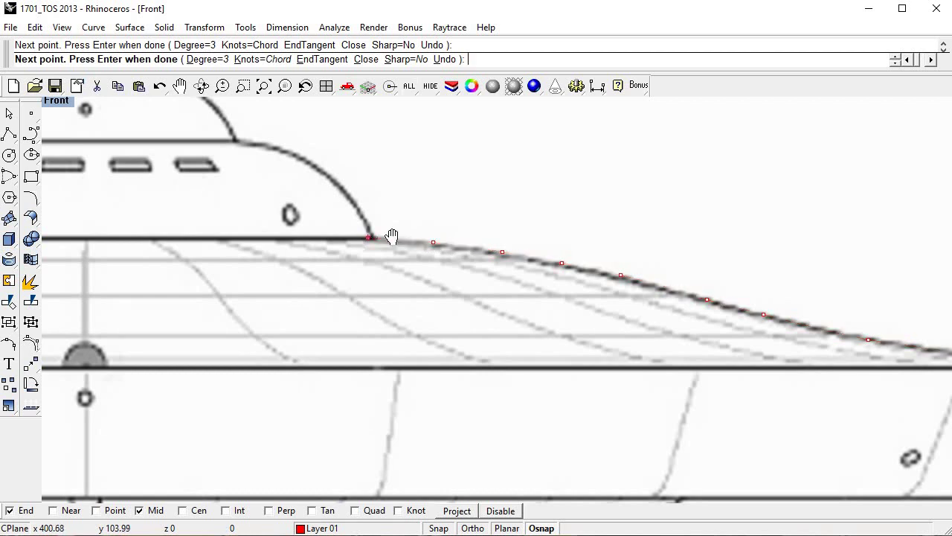
right_click_drag(375, 236, 663, 224)
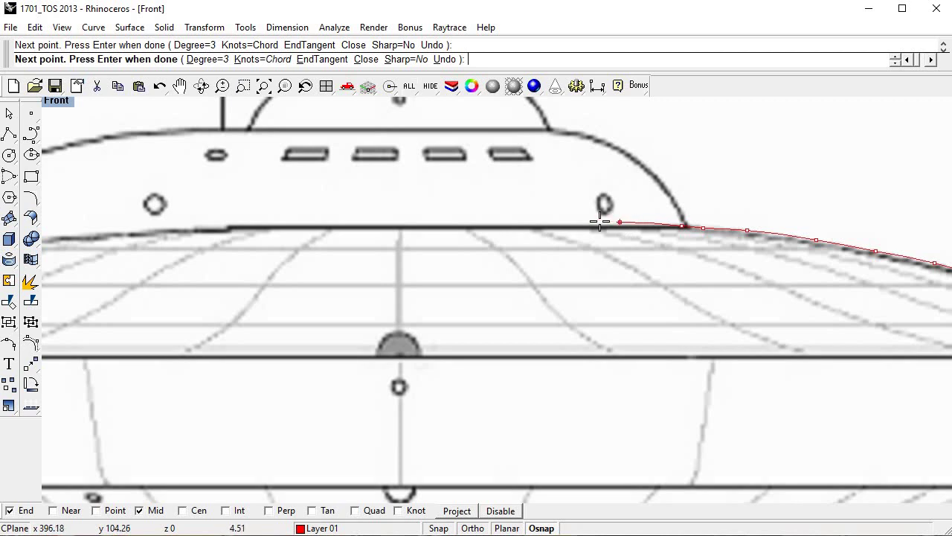
left_click(470, 216)
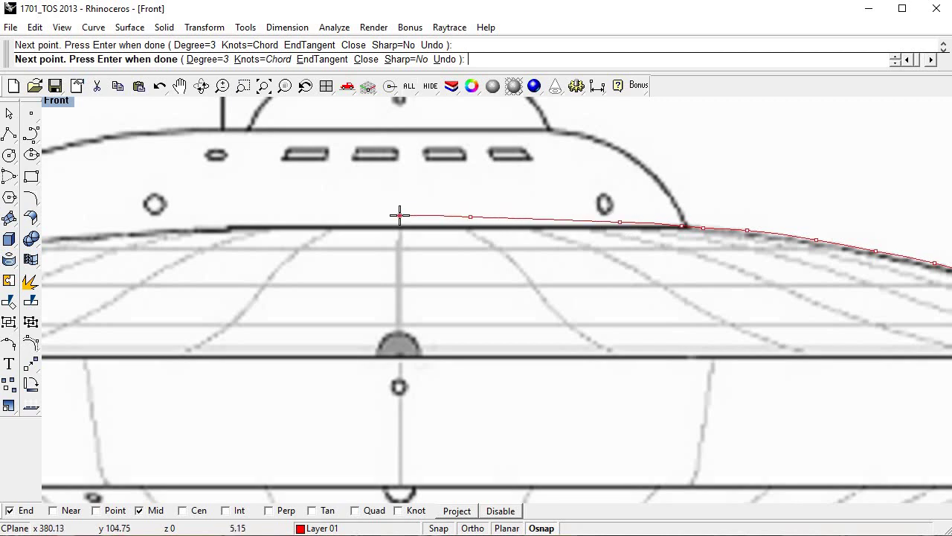
left_click(399, 215)
key("Return")
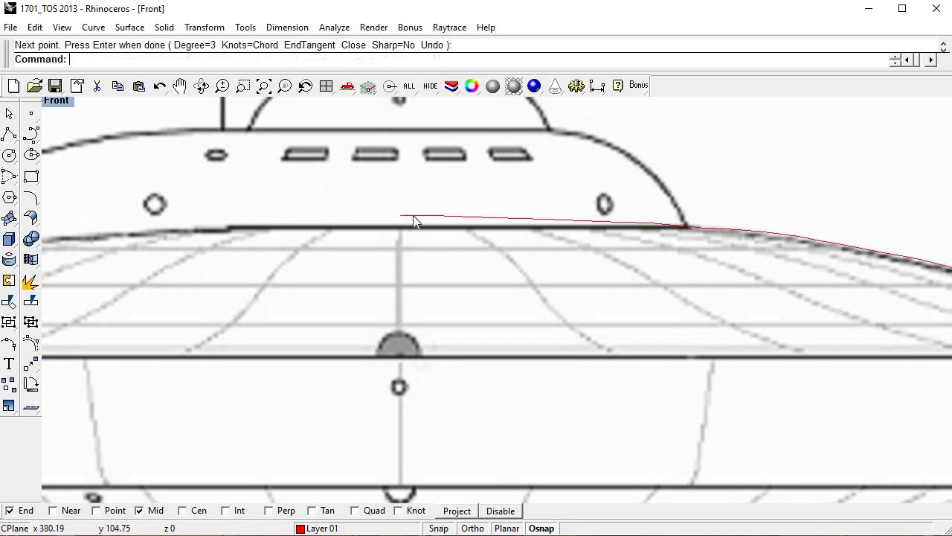
scroll(413, 215, "down", 5)
scroll(587, 221, "up", 3)
right_click_drag(586, 220, 504, 207)
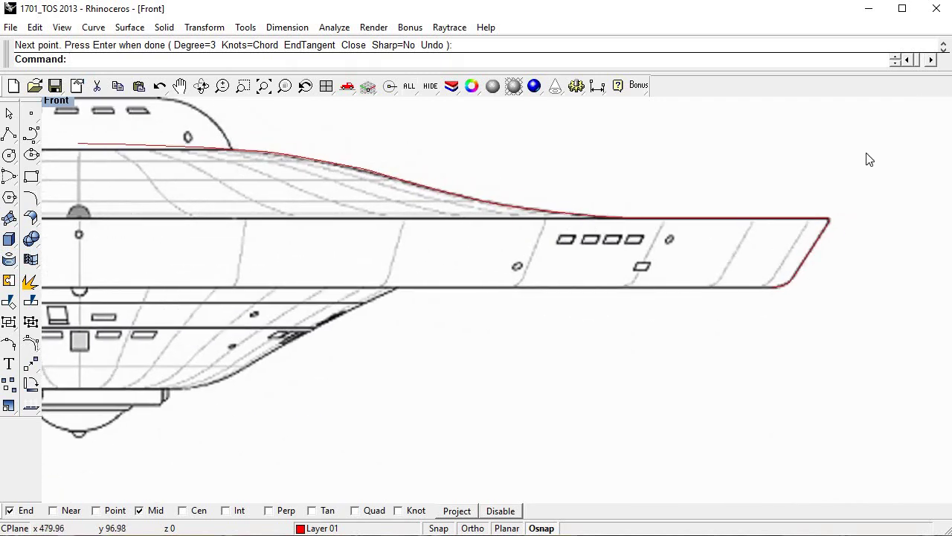
left_click(10, 283)
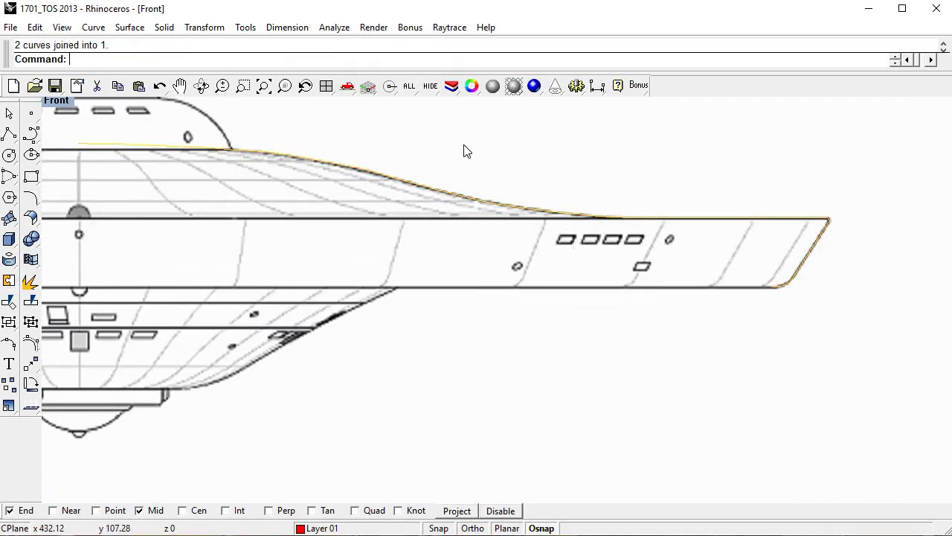
Draw a line along the rim's bottom edge and join it onto the profile curve.
left_click(93, 26)
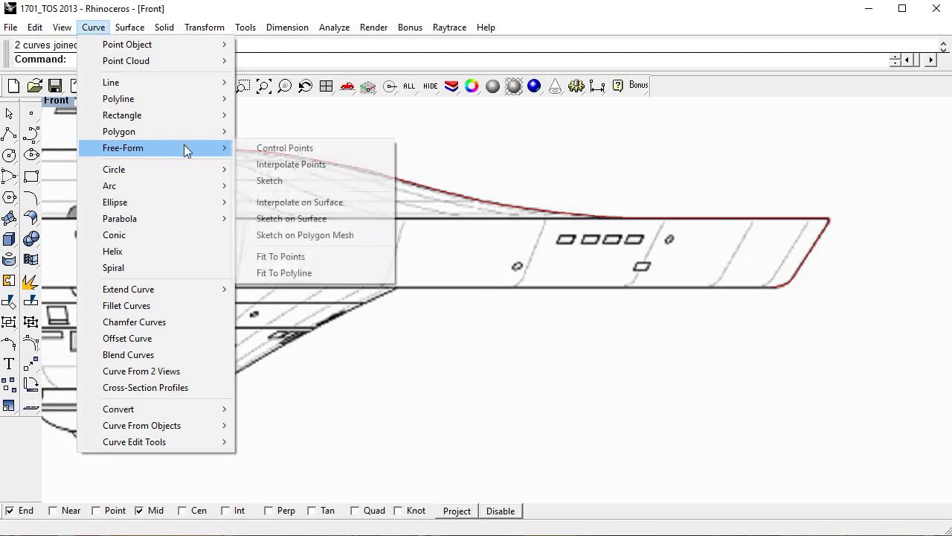
mouse_move(111, 83)
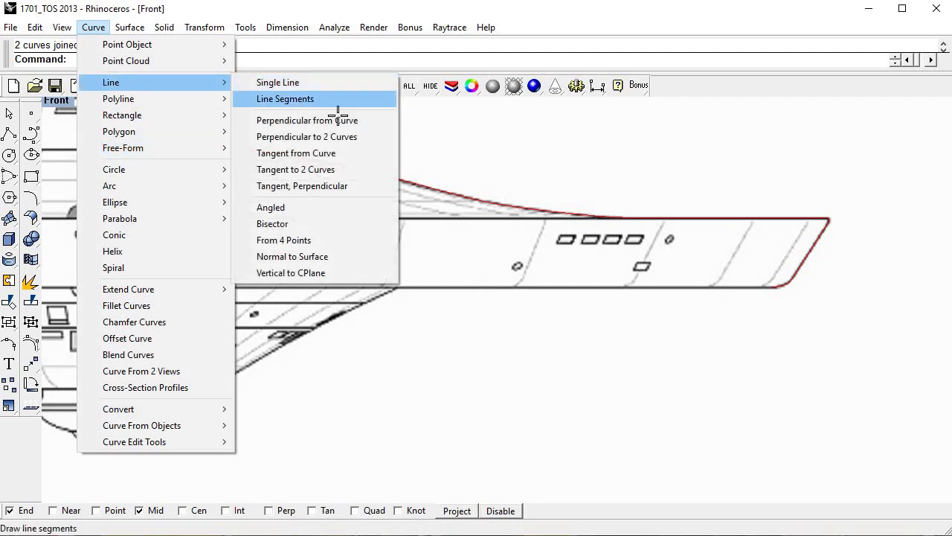
left_click(333, 96)
scroll(748, 305, "up", 1)
left_click(795, 284)
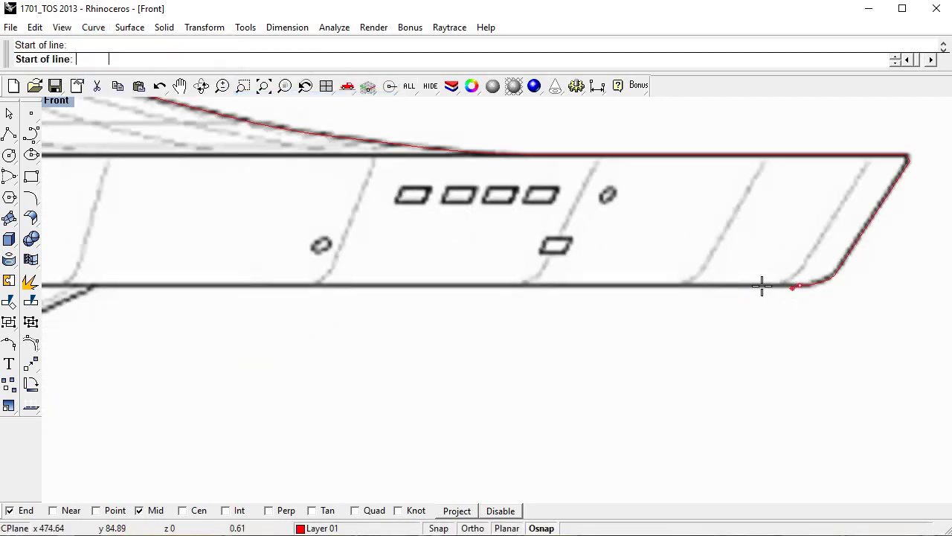
left_click(670, 283)
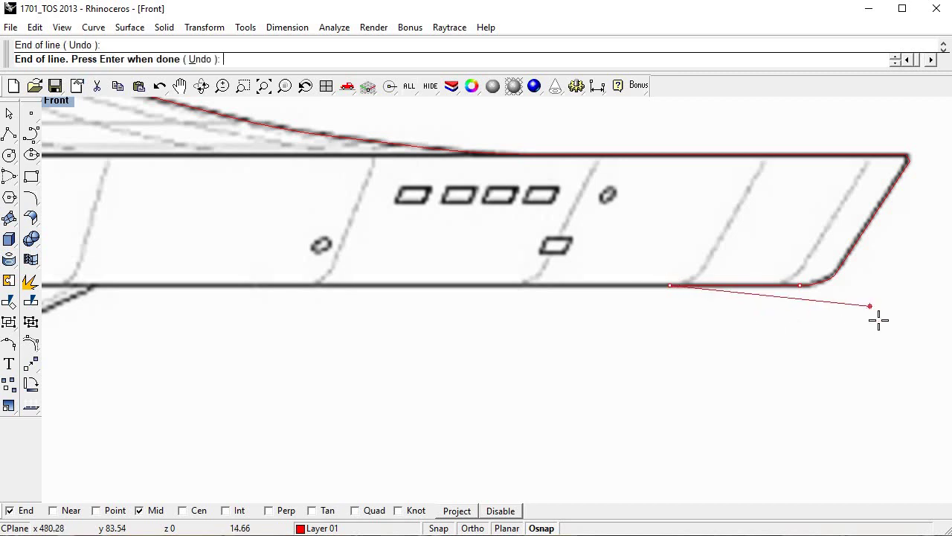
key("Return")
key("ctrl+a")
scroll(364, 212, "down", 2)
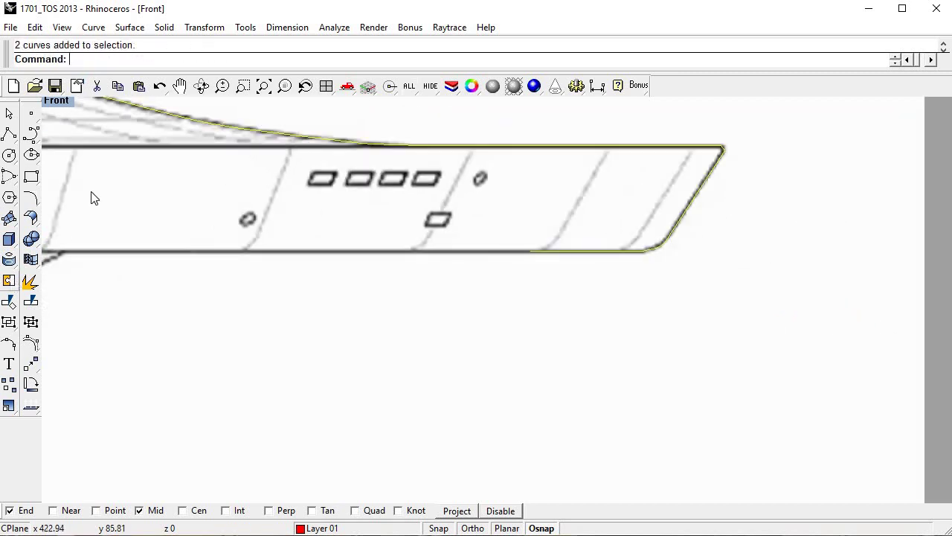
key("ctrl+j")
Start an interpolated underside curve at the rim's bottom edge, following where it begins curving.
left_click(94, 27)
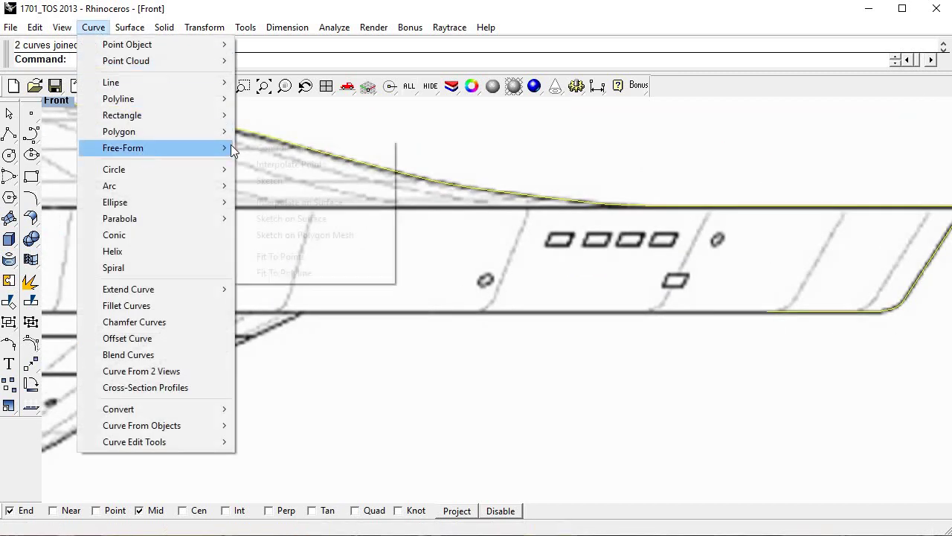
left_click(293, 163)
scroll(703, 344, "up", 4)
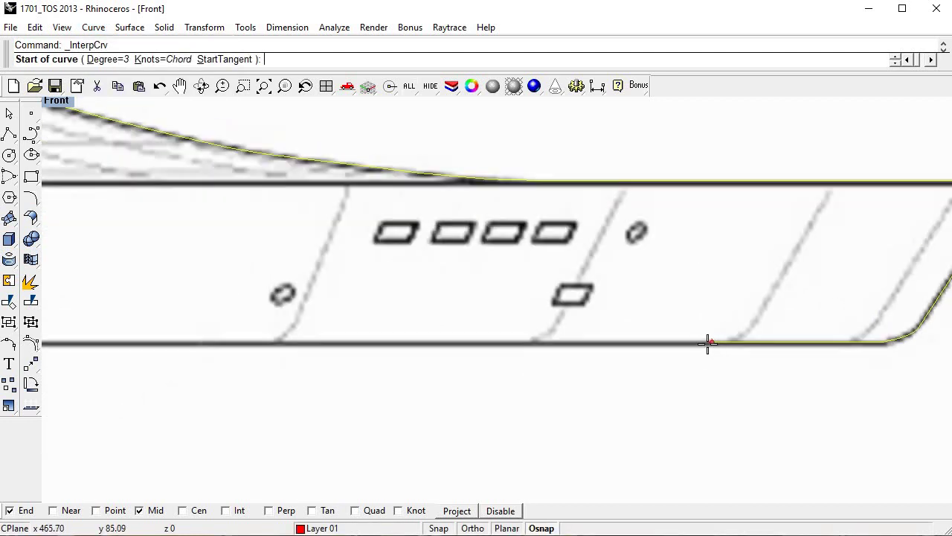
left_click(708, 342)
scroll(697, 341, "up", 2)
left_click(698, 340)
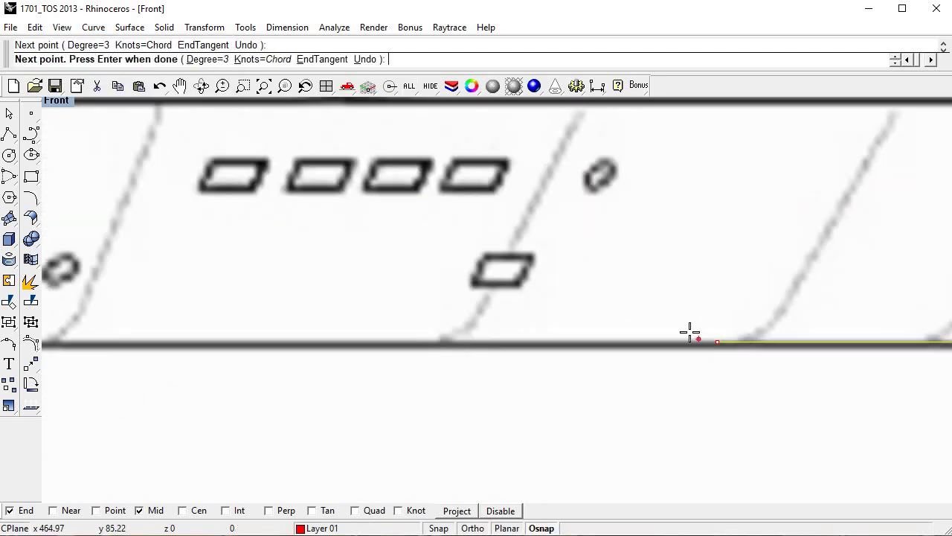
left_click(688, 330)
scroll(681, 321, "down", 4)
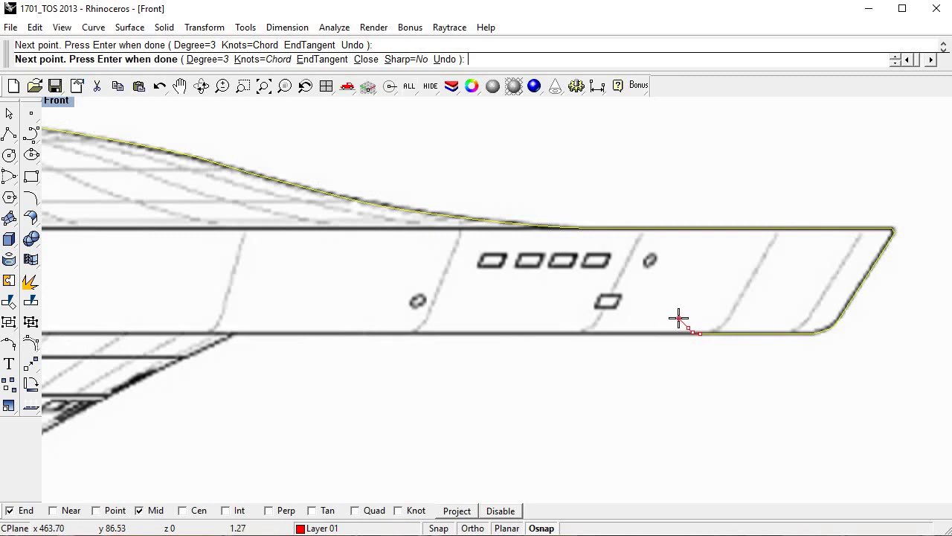
left_click(680, 318)
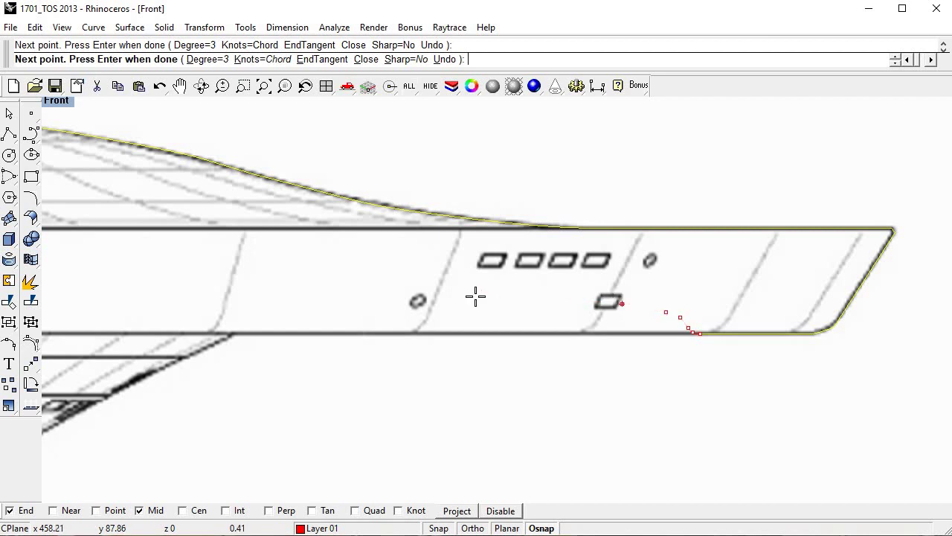
Continue the underside curve along the lower hull slope to its base corner.
right_click_drag(283, 321, 523, 261)
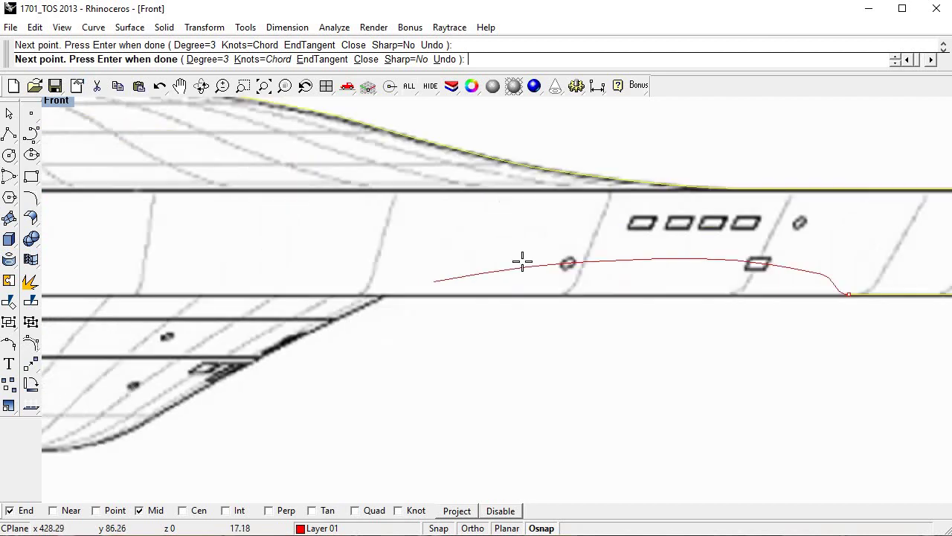
left_click(453, 282)
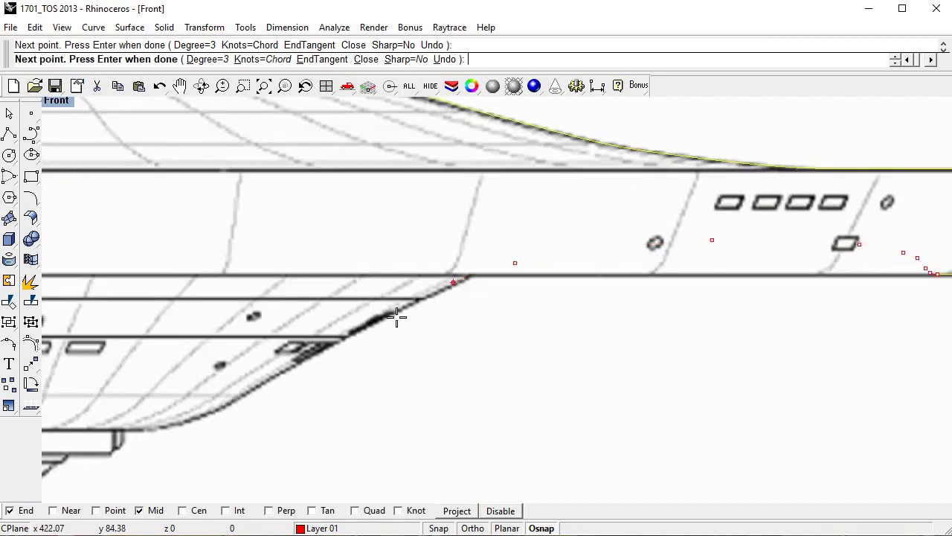
right_click_drag(397, 318, 443, 277)
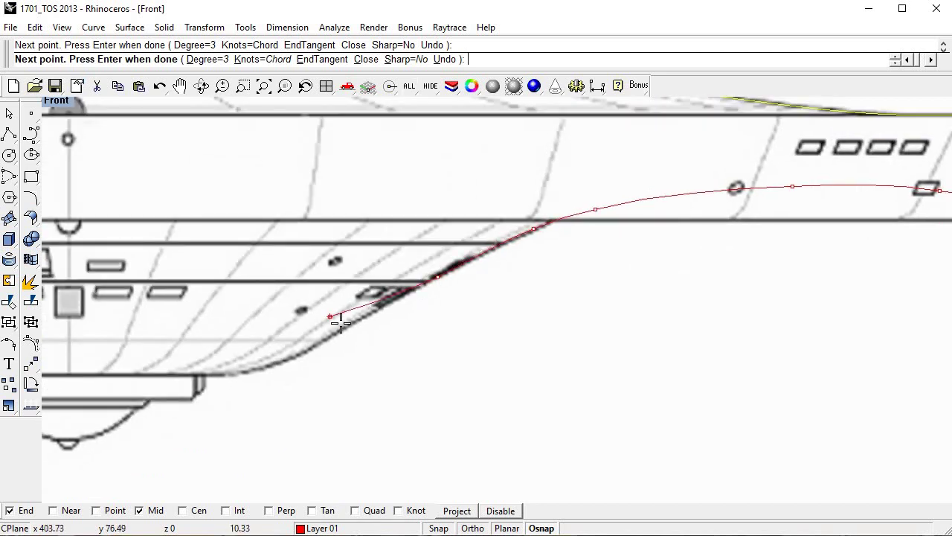
left_click(349, 325)
right_click_drag(400, 297, 568, 238)
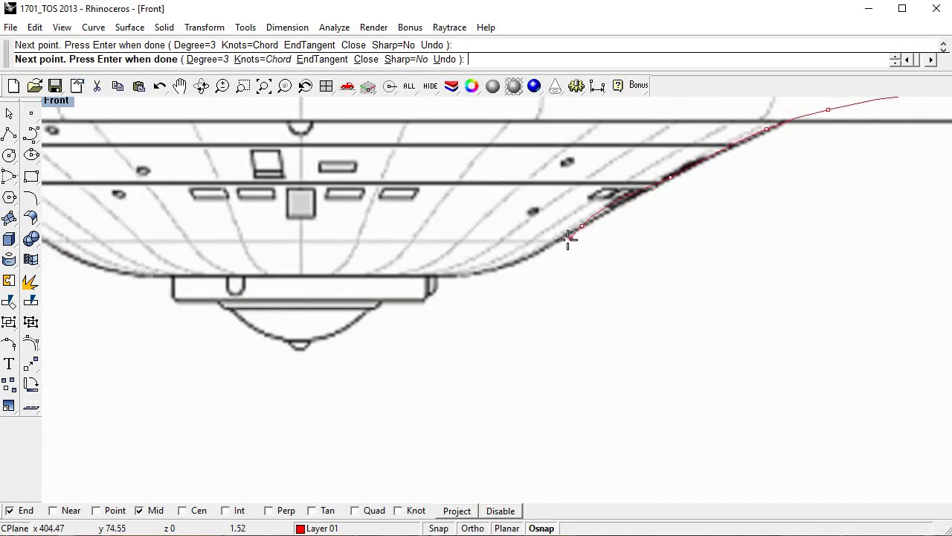
scroll(545, 249, "up", 2)
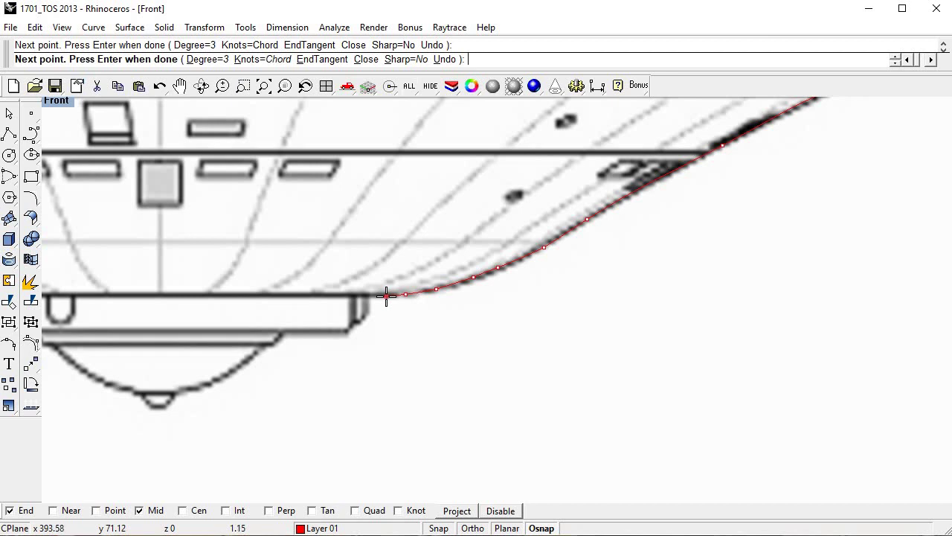
left_click(386, 296)
left_click(371, 296)
right_click(371, 296)
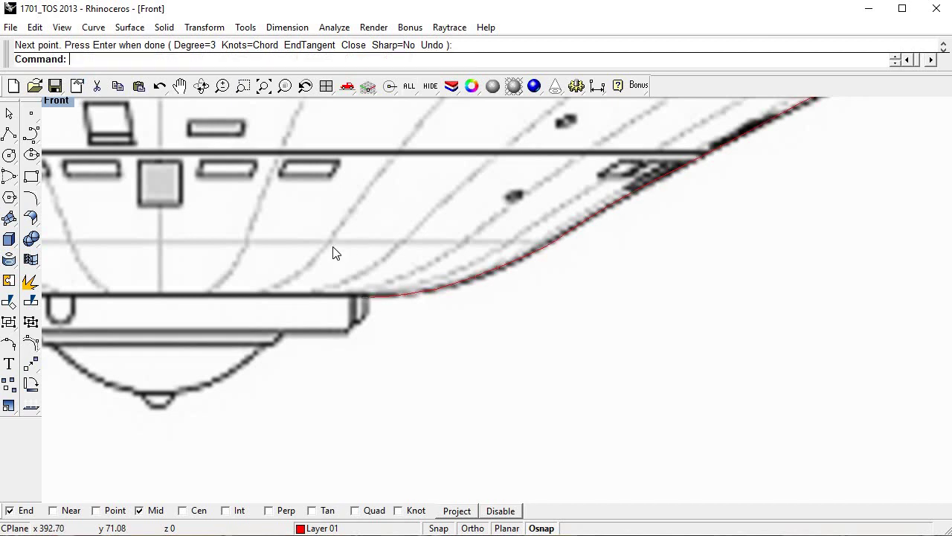
Draw a single straight line from the underside curve's end to the centre line.
left_click(93, 27)
left_click(256, 82)
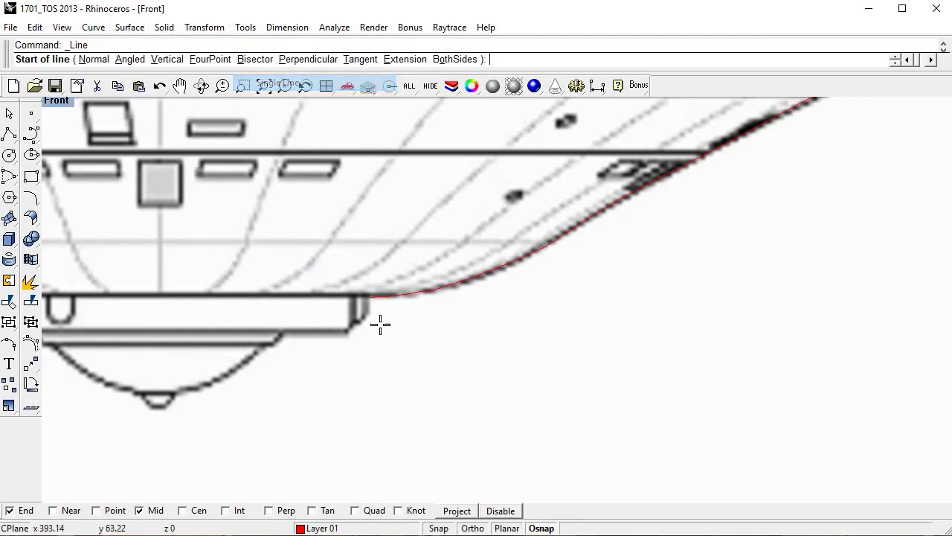
left_click(371, 296)
right_click_drag(256, 277, 452, 294)
scroll(423, 298, "up", 3)
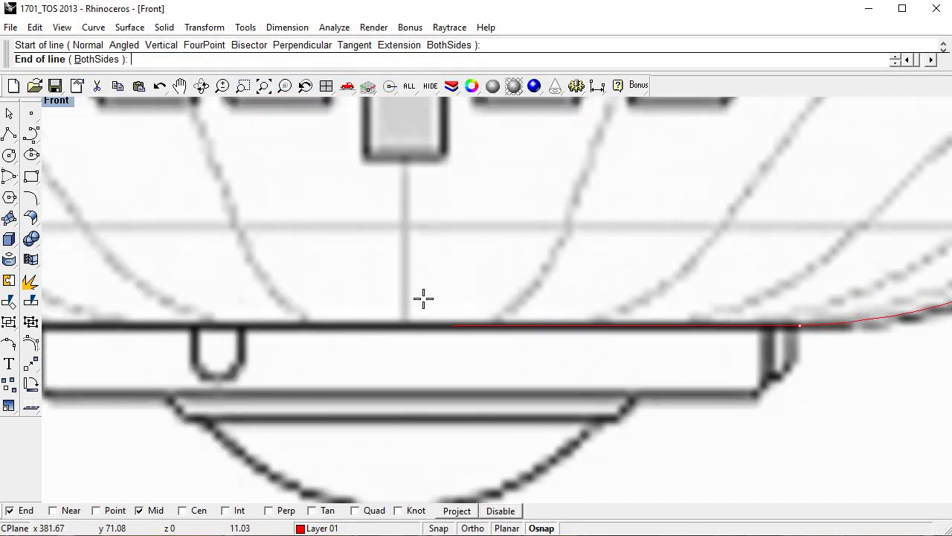
left_click(380, 304)
scroll(402, 304, "down", 5)
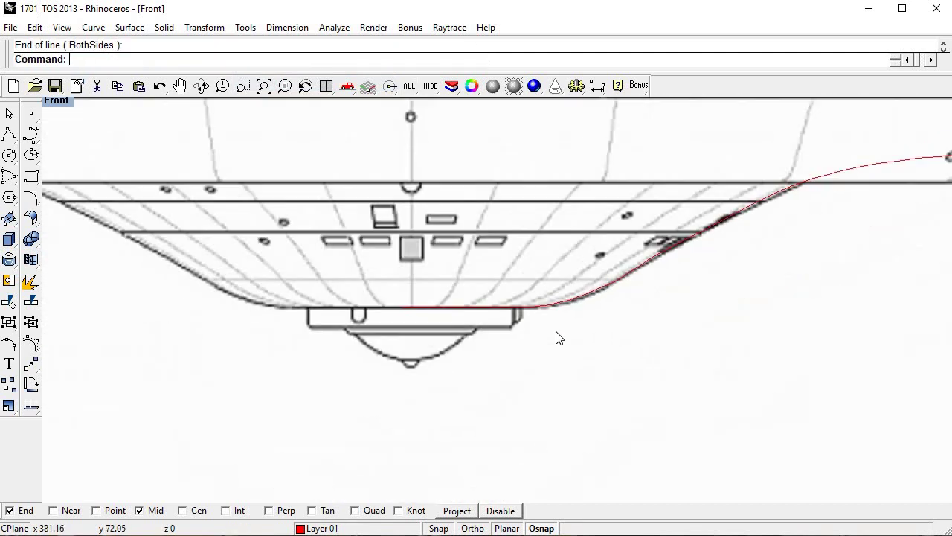
left_click(616, 267)
scroll(616, 266, "down", 3)
scroll(676, 323, "up", 2)
Show the lower hull curve's control points and drag them to flatten its crest along the blueprint.
scroll(606, 297, "up", 3)
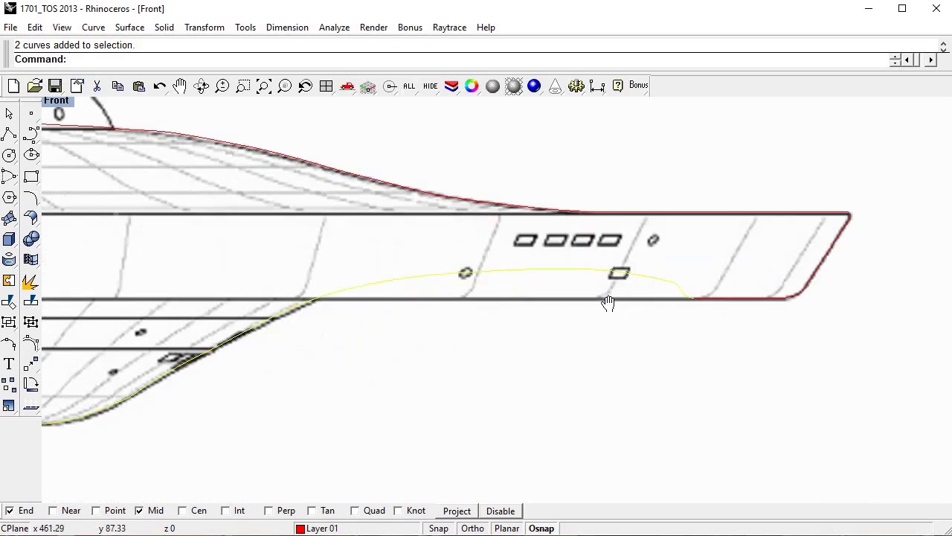
key("F10")
scroll(617, 311, "up", 2)
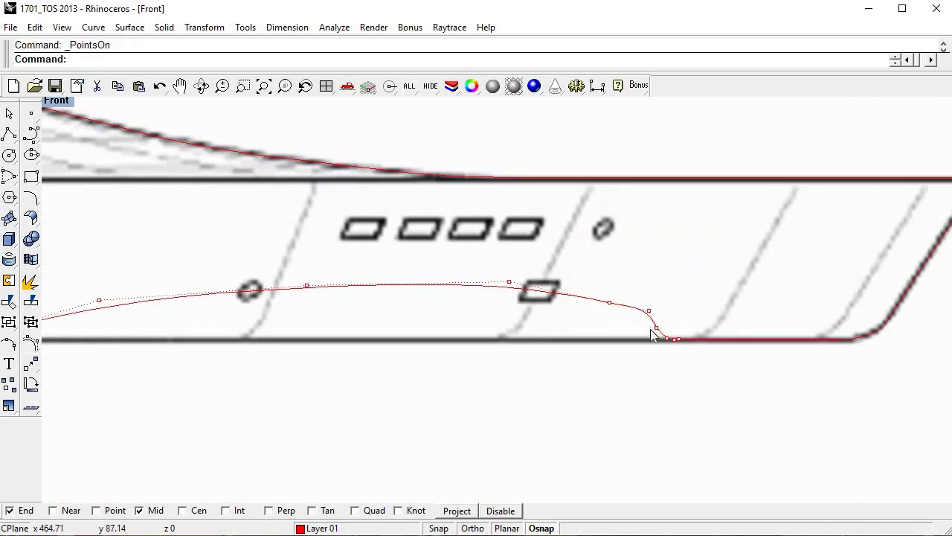
scroll(652, 336, "up", 3)
left_click_drag(647, 277, 633, 277)
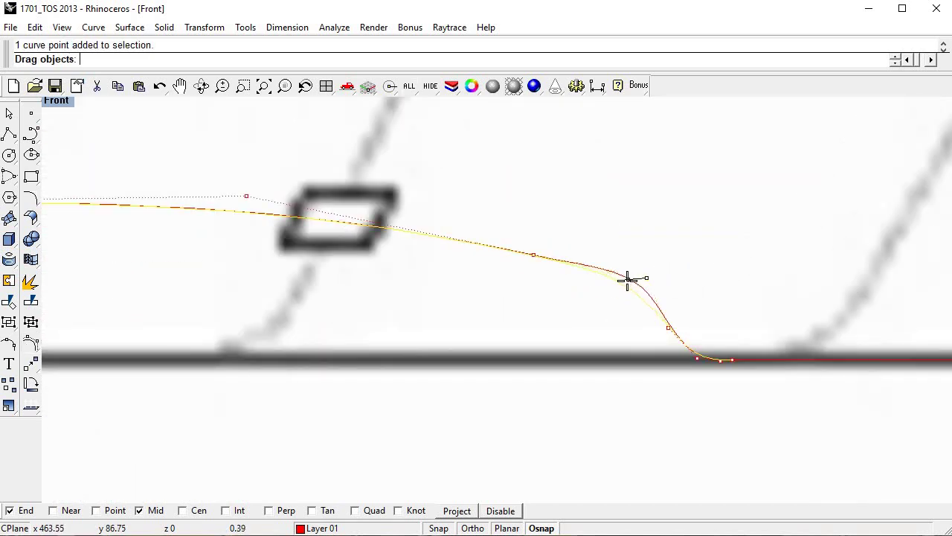
left_click_drag(630, 285, 631, 285)
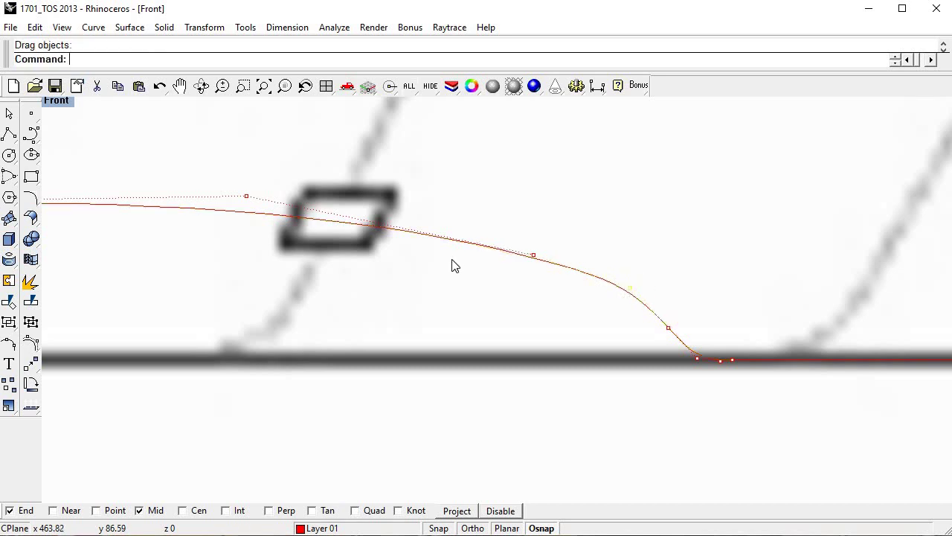
scroll(529, 283, "up", 1)
scroll(574, 268, "down", 2)
scroll(534, 261, "up", 1)
left_click_drag(535, 252, 491, 256)
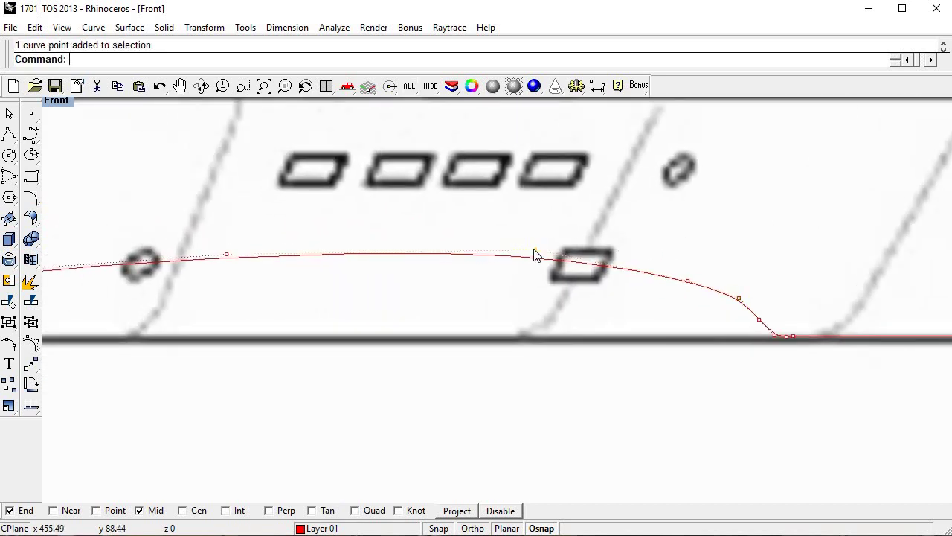
left_click(688, 281)
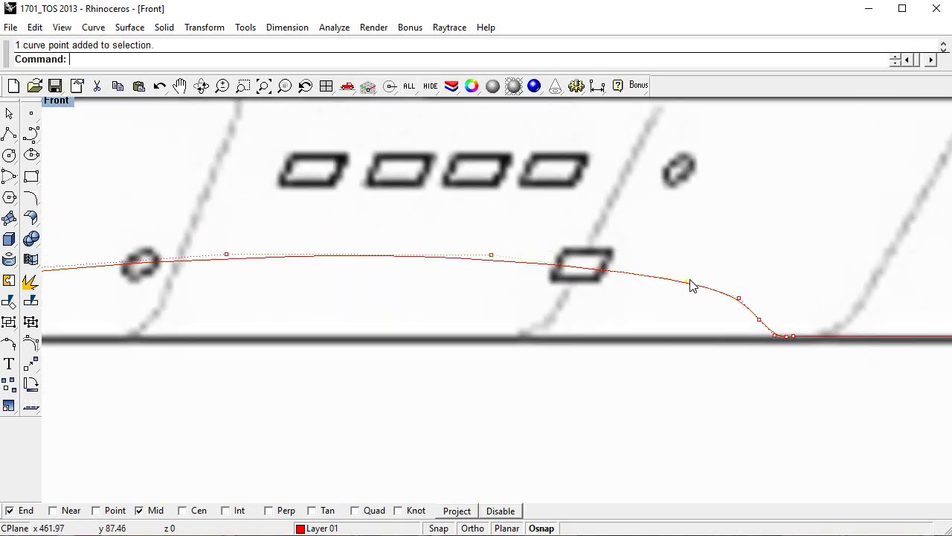
left_click_drag(691, 283, 662, 280)
scroll(478, 340, "down", 3)
scroll(574, 272, "down", 1)
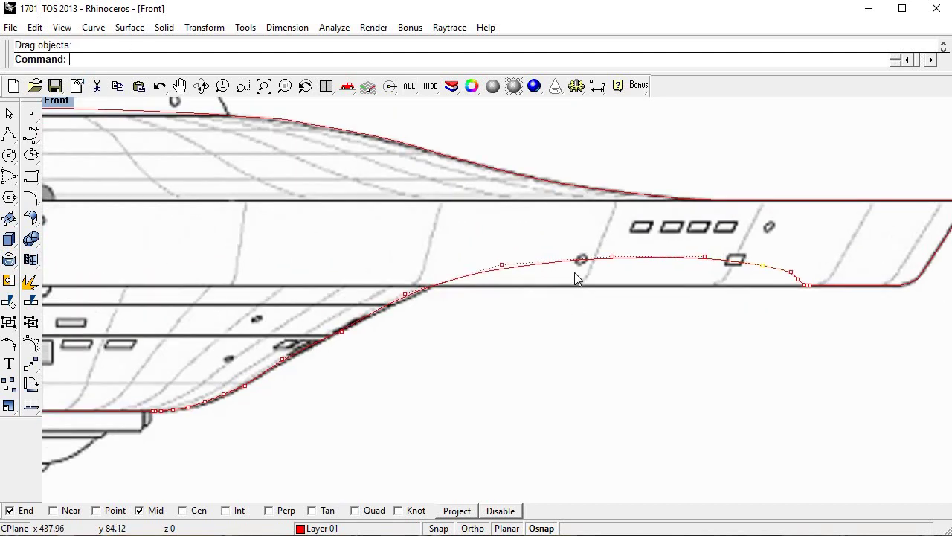
scroll(595, 245, "up", 3)
left_click(667, 231)
left_click_drag(670, 231, 644, 230)
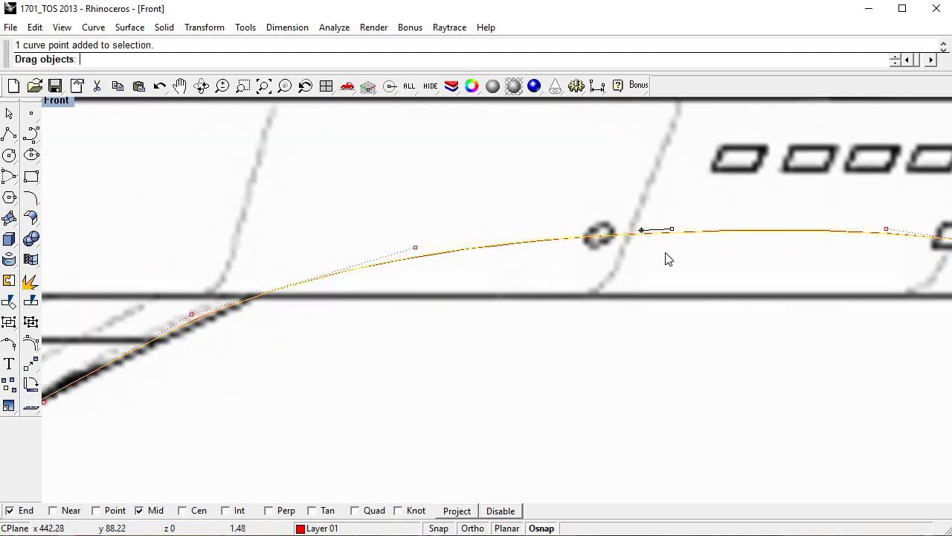
scroll(617, 250, "down", 4)
scroll(536, 266, "up", 2)
right_click_drag(506, 277, 491, 276)
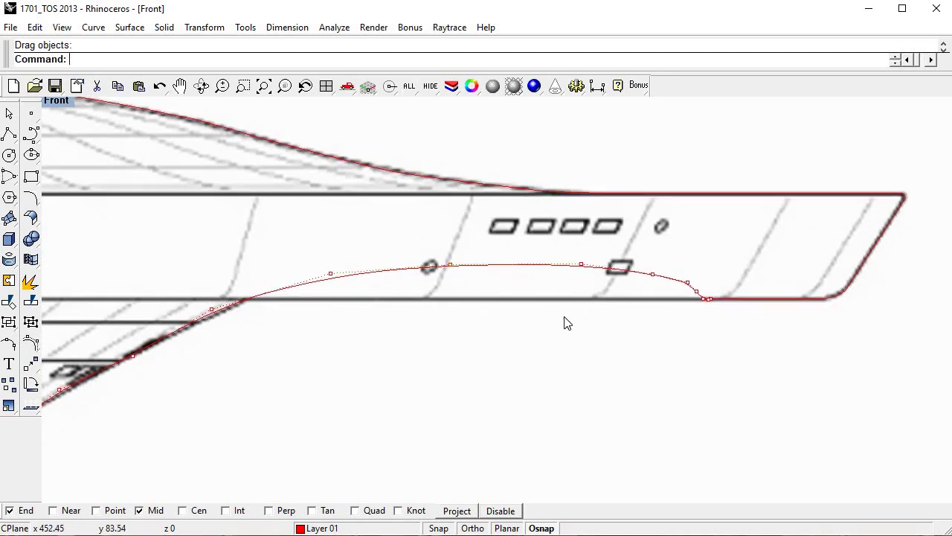
scroll(472, 325, "up", 1)
scroll(790, 230, "up", 3)
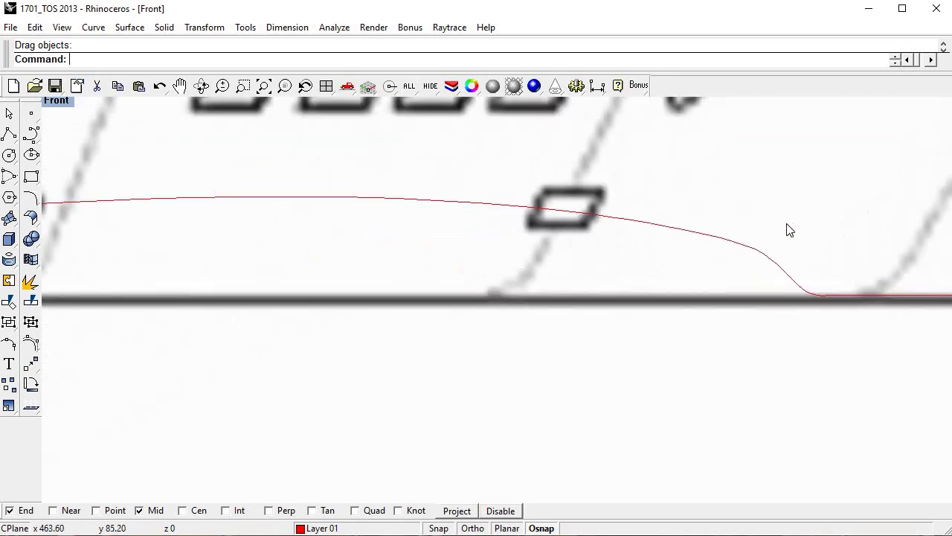
Reshape the curve's drop toward the rim to follow the blueprint's lower hull slope.
left_click(733, 237)
key("F10")
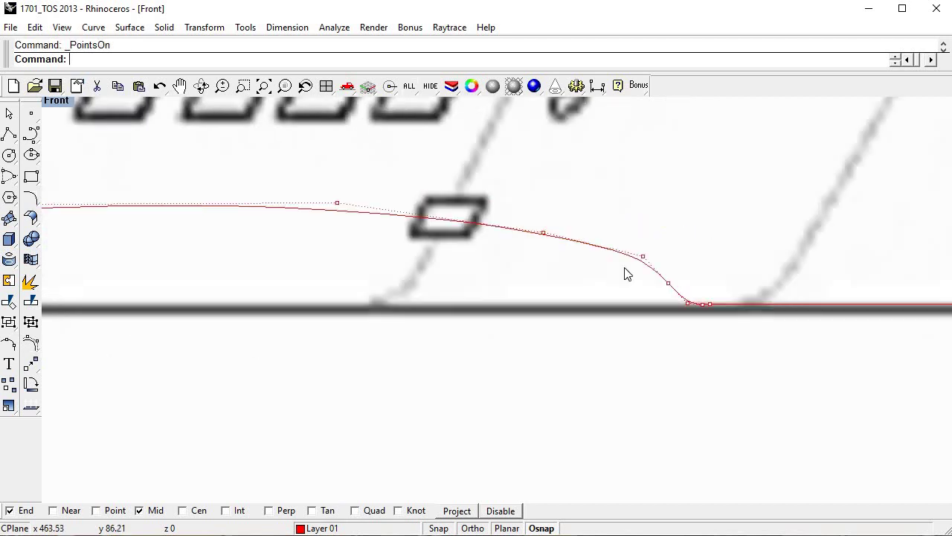
scroll(622, 261, "up", 3)
left_click(557, 240)
left_click_drag(529, 242, 561, 298)
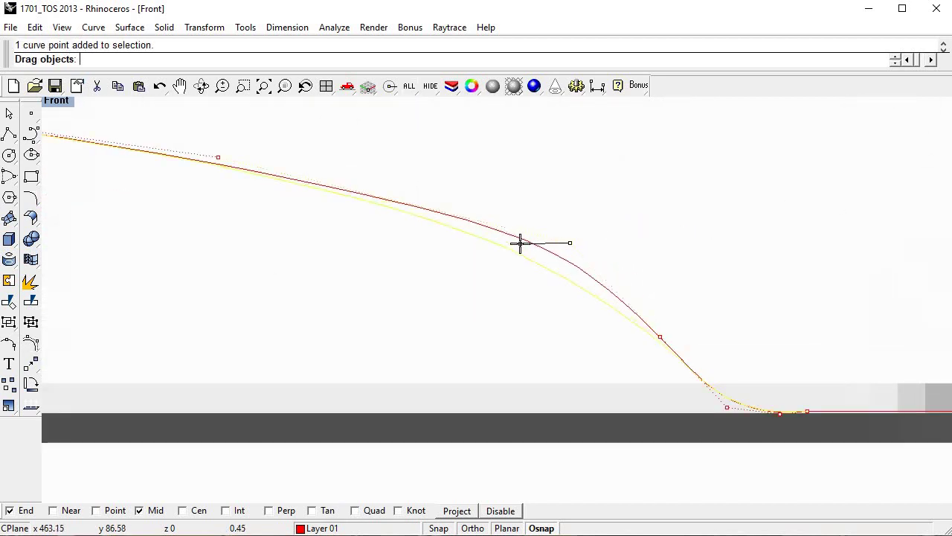
scroll(519, 283, "down", 3)
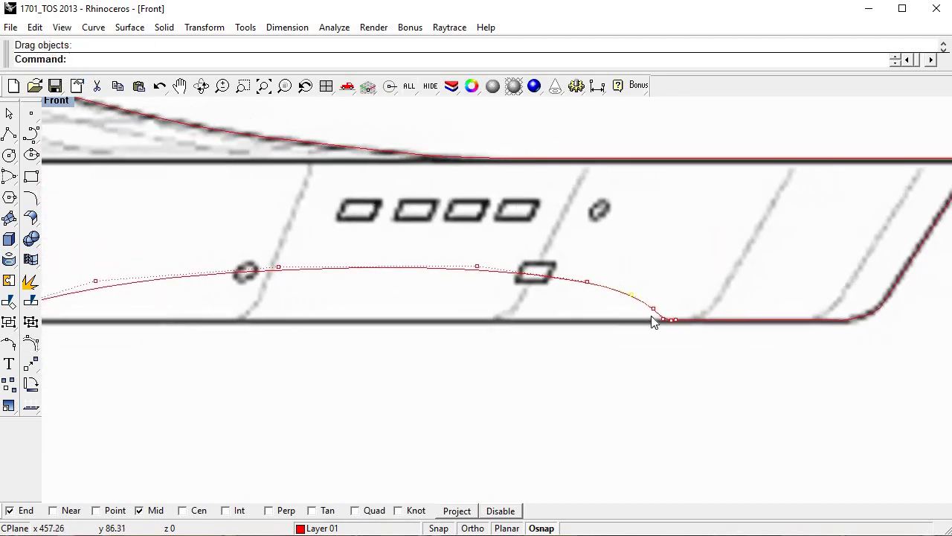
scroll(686, 290, "up", 3)
scroll(672, 287, "up", 2)
left_click(666, 294)
left_click_drag(667, 298, 647, 297)
scroll(561, 221, "down", 2)
left_click_drag(553, 241, 536, 237)
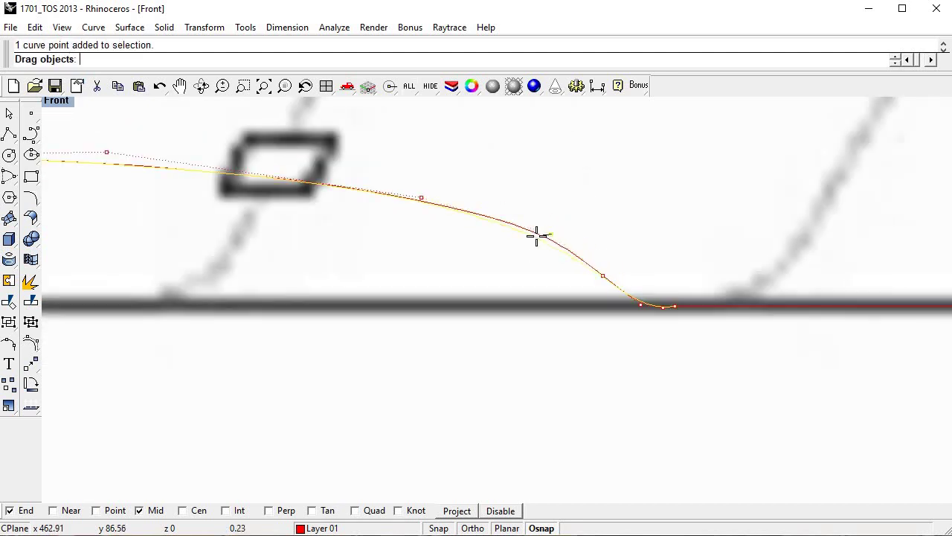
left_click_drag(523, 273, 523, 276)
scroll(446, 290, "down", 3)
scroll(552, 308, "down", 1)
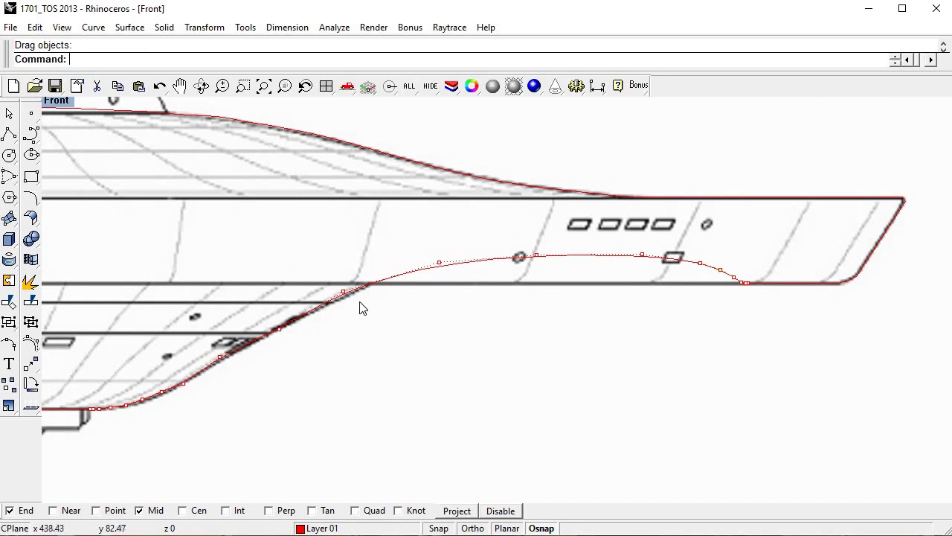
scroll(362, 308, "down", 2)
scroll(446, 331, "up", 1)
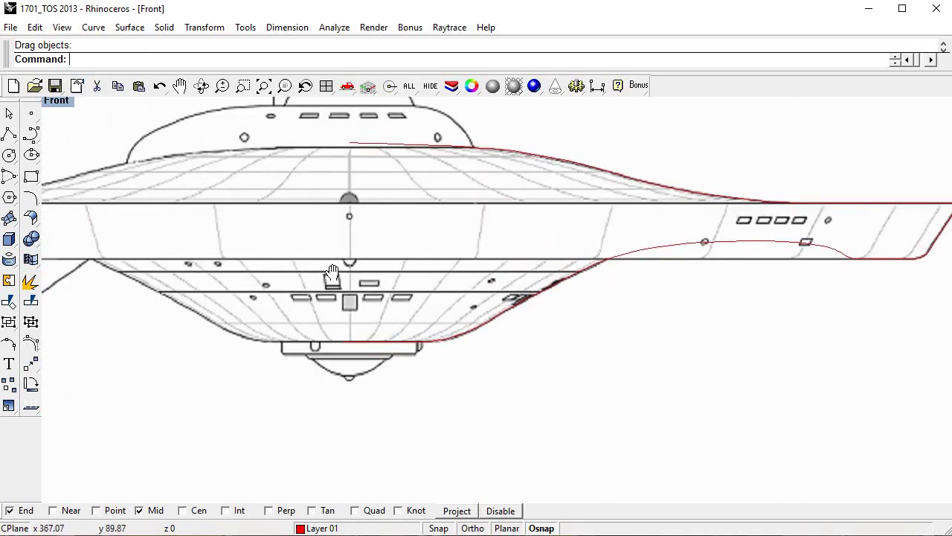
right_click_drag(332, 275, 402, 334)
left_click(93, 27)
mouse_move(111, 82)
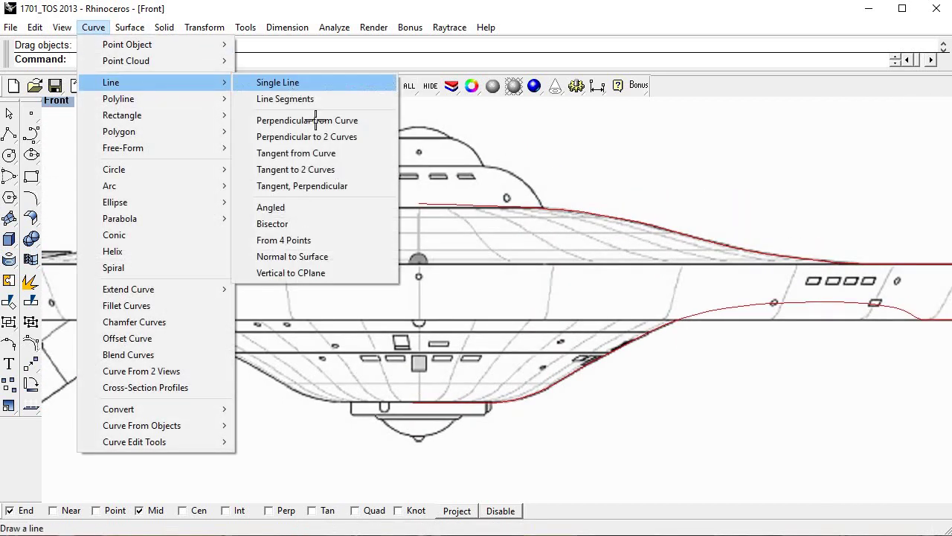
Draw a vertical line down the saucer's centreline, below the lower hull.
left_click(278, 82)
left_click(421, 210)
scroll(439, 331, "up", 2)
scroll(448, 340, "up", 1)
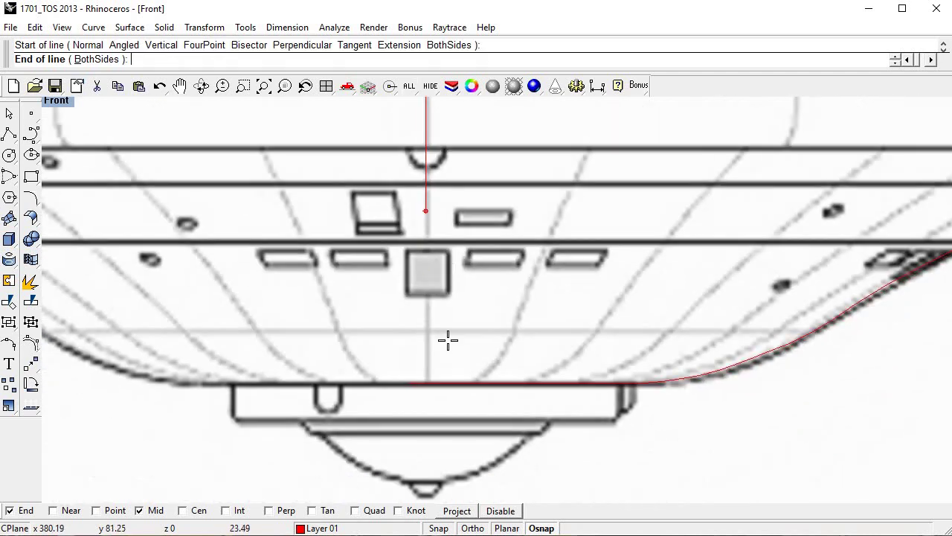
left_click(443, 401)
right_click(436, 395)
key("Escape")
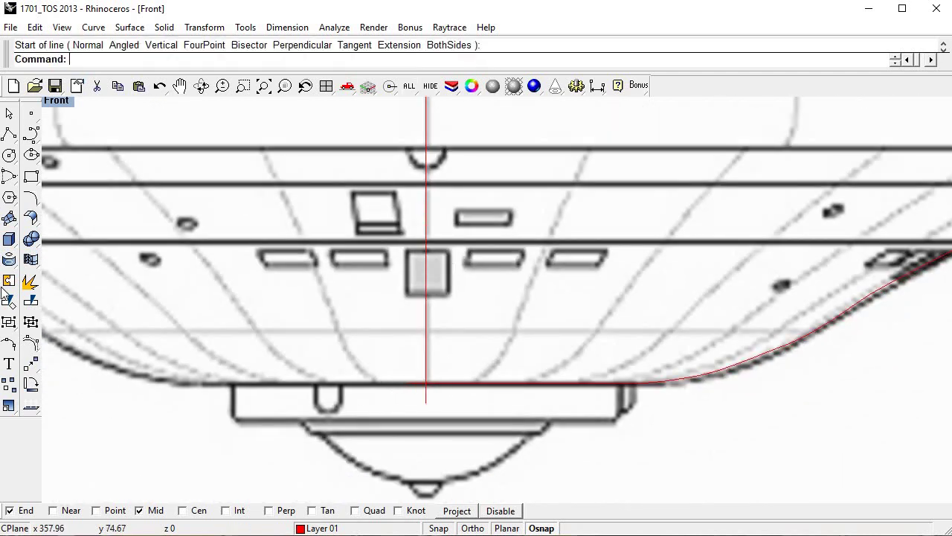
Split the bottom profile curve with the vertical centre line.
left_click(30, 300)
scroll(438, 372, "up", 3)
key("Return")
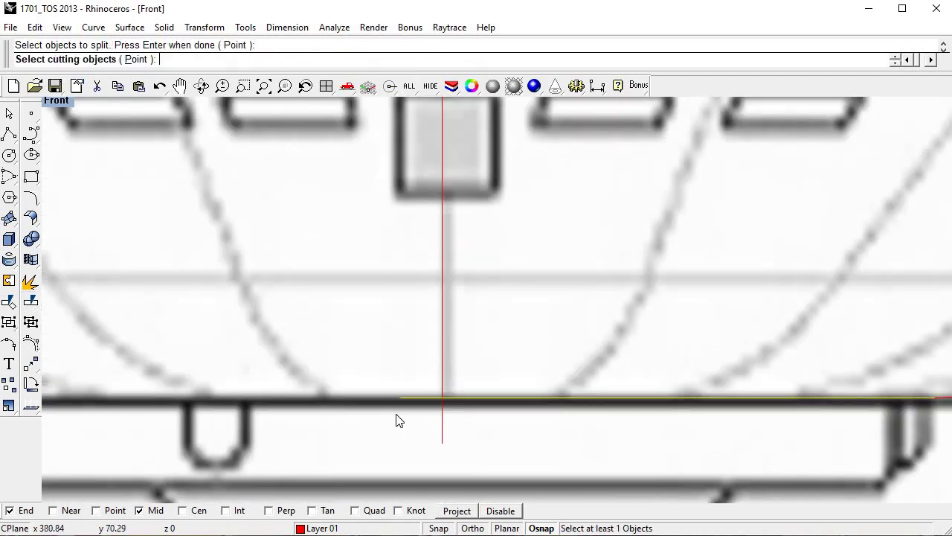
left_click(396, 421)
key("Return")
Delete the curve piece left of the centreline and the excess segments below the hull.
left_click(428, 421)
key("Delete")
left_click(451, 436)
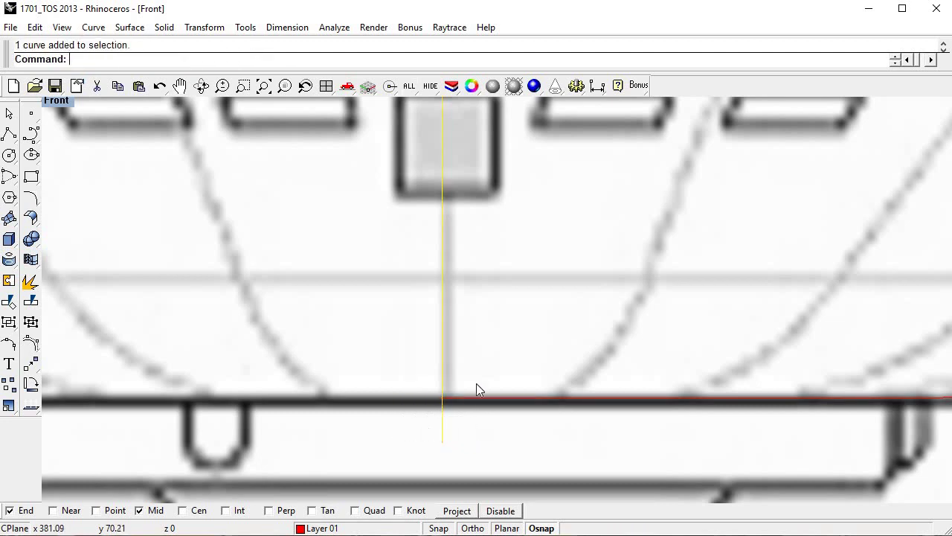
key("Return")
key("Return")
left_click(442, 427)
key("Delete")
scroll(443, 418, "down", 5)
scroll(476, 357, "down", 2)
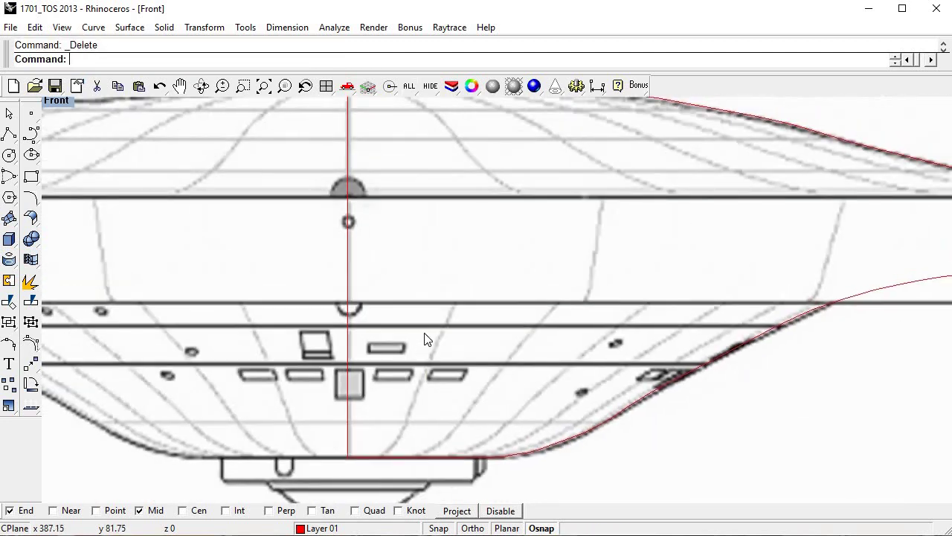
scroll(425, 335, "down", 2)
Delete the centre line, join the three profile curves into one, and restore four views.
left_click(383, 274)
key("Delete")
scroll(141, 293, "down", 1)
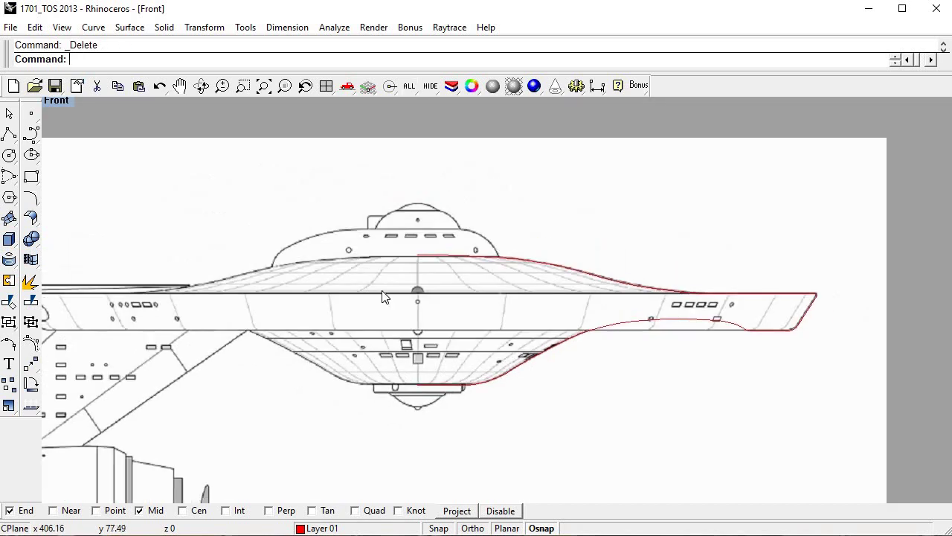
scroll(142, 293, "down", 1)
left_click_drag(781, 416, 239, 183)
left_click(9, 284)
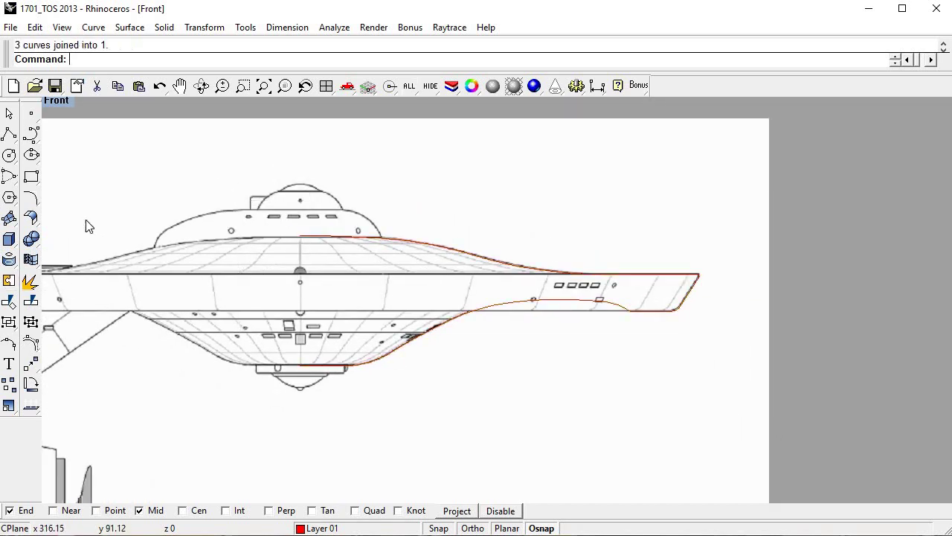
double_click(52, 102)
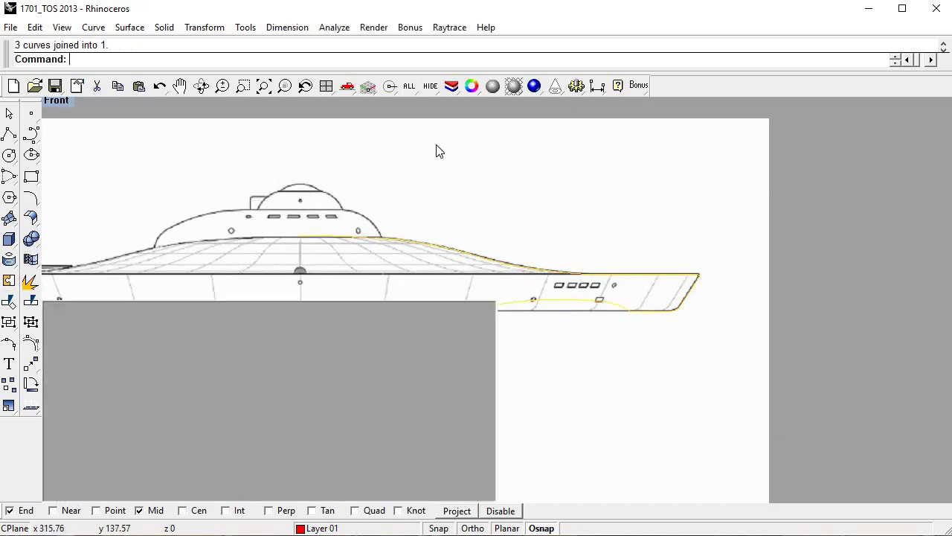
Zoom extents in all views and set the Perspective view to Shaded display.
key("Escape")
right_click(262, 87)
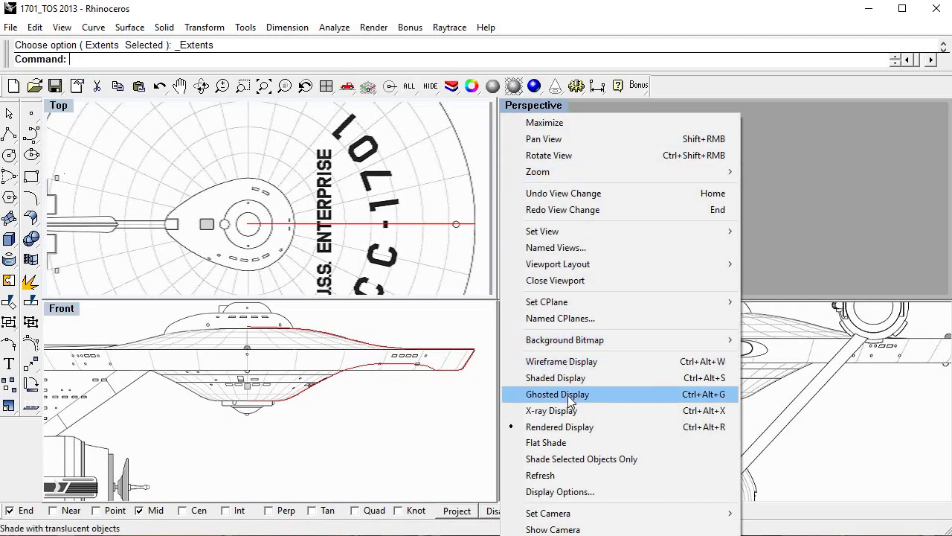
left_click(567, 378)
mouse_move(761, 197)
right_mouse_down()
mouse_move(633, 194)
mouse_move(657, 157)
mouse_move(792, 179)
mouse_move(663, 212)
right_mouse_up()
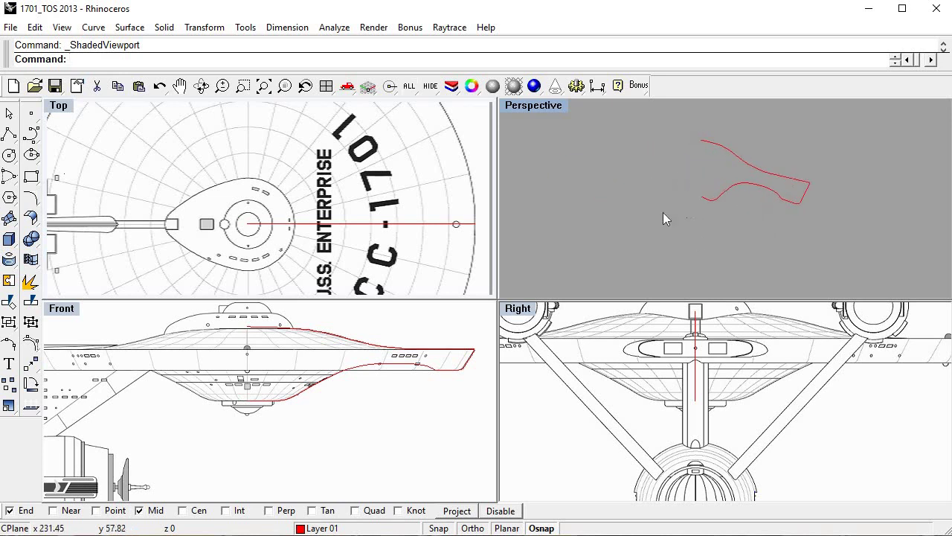
Delete a stray extra curve and select the joined saucer half-profile.
left_click(669, 227)
key("Delete")
mouse_move(818, 261)
right_mouse_down()
mouse_move(722, 201)
mouse_move(850, 195)
mouse_move(661, 119)
right_mouse_up()
left_click_drag(660, 116, 631, 223)
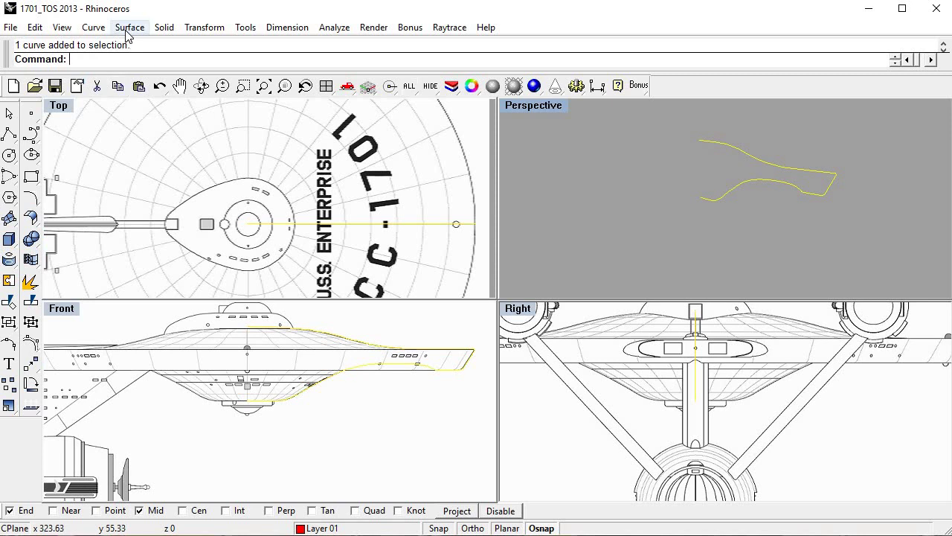
left_click(130, 27)
Revolve the half-profile a full 360° about the saucer's centreline.
left_click(151, 110)
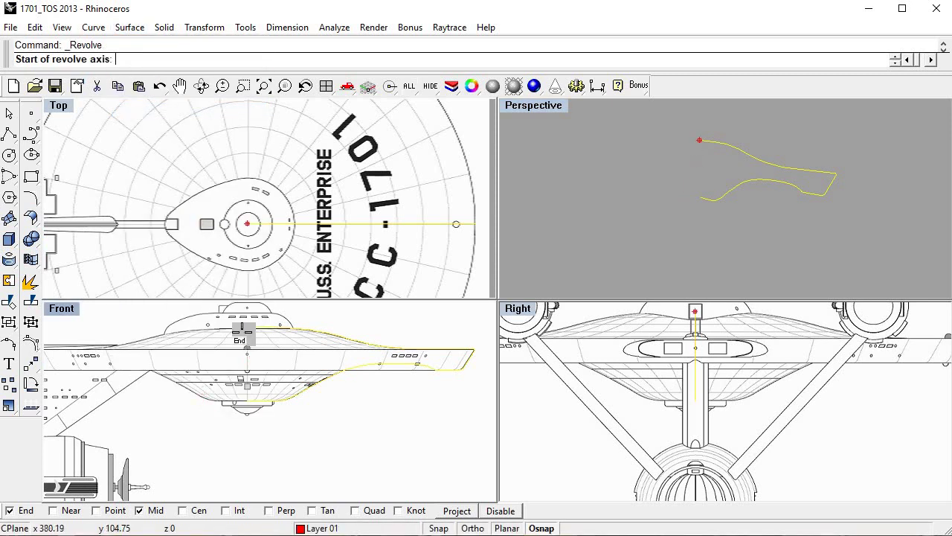
left_click(247, 326)
left_click(244, 393)
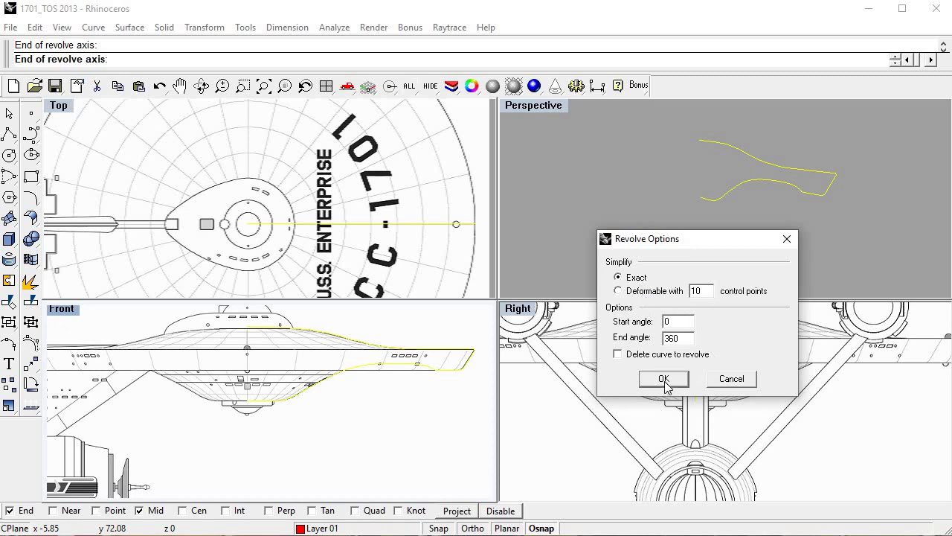
left_click(664, 380)
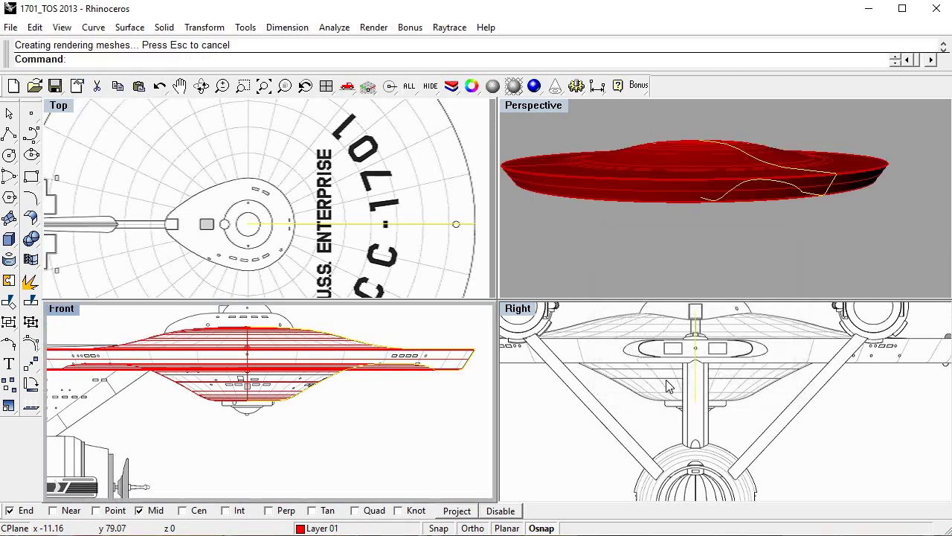
Maximize Perspective, delete the leftover profile curves, and orbit to an edge-on view.
double_click(539, 105)
mouse_move(355, 404)
right_mouse_down()
mouse_move(442, 358)
mouse_move(247, 432)
right_mouse_up()
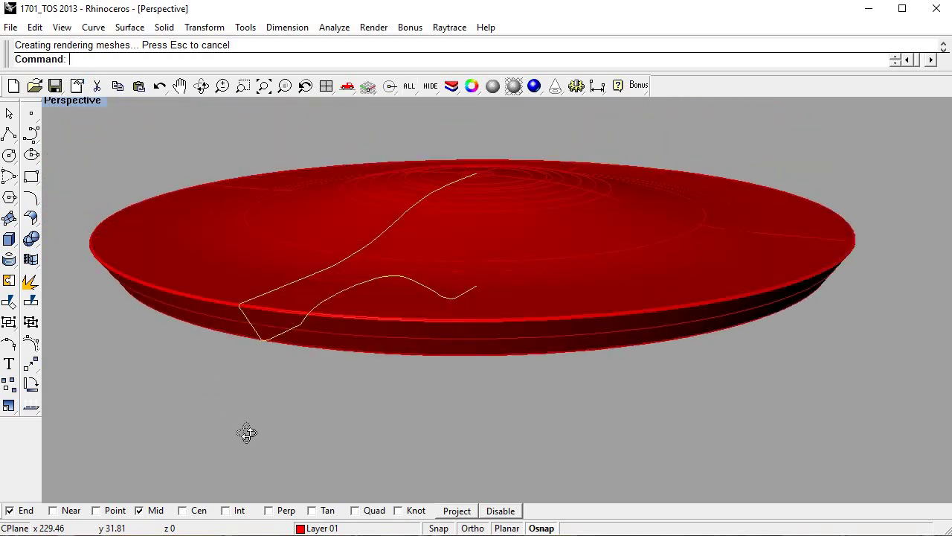
right_click_drag(247, 432, 628, 415)
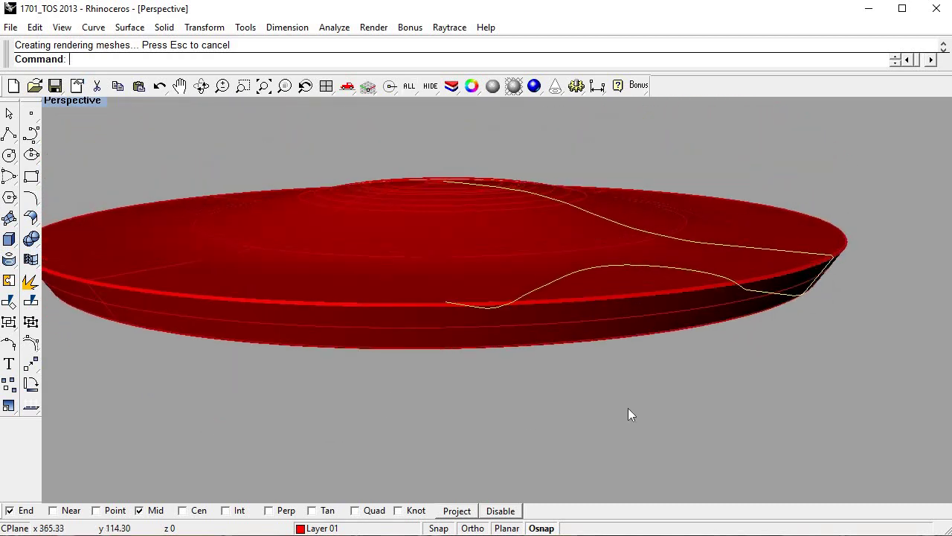
key("Delete")
right_click_drag(497, 402, 522, 130)
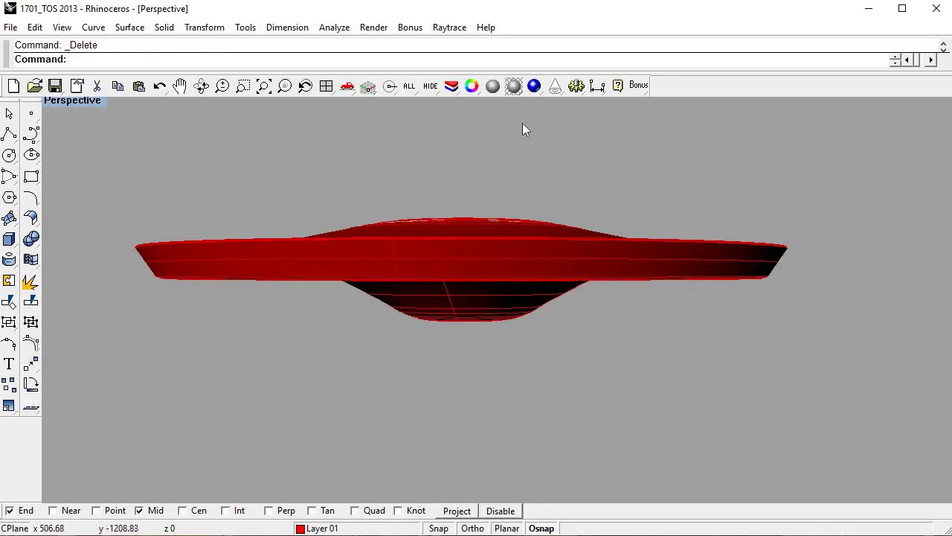
Set the document's render mesh quality to Smooth & slower.
left_click(535, 86)
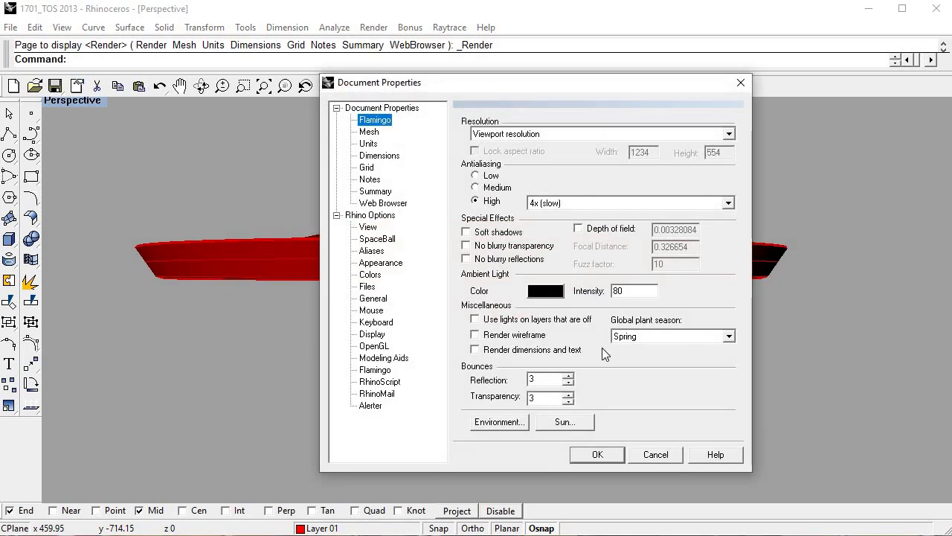
left_click(381, 132)
left_click(511, 151)
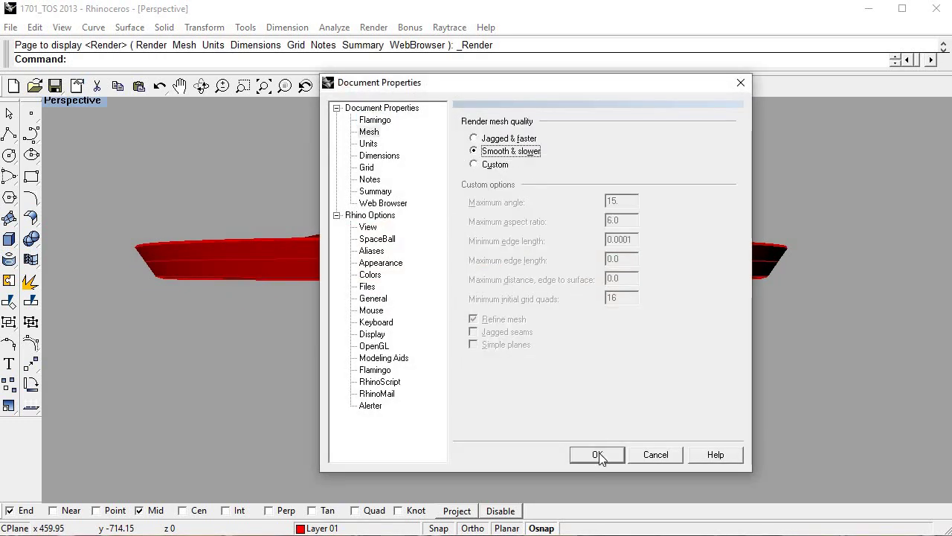
left_click(600, 453)
Preview the saucer's underside with smooth shading, then restore the four-view layout.
mouse_move(511, 270)
right_mouse_down()
mouse_move(525, 221)
mouse_move(587, 236)
mouse_move(584, 278)
mouse_move(561, 306)
mouse_move(506, 193)
mouse_move(598, 212)
mouse_move(507, 279)
mouse_move(521, 226)
mouse_move(464, 189)
mouse_move(323, 215)
mouse_move(388, 336)
mouse_move(106, 131)
right_mouse_up()
left_click(493, 85)
key("Escape")
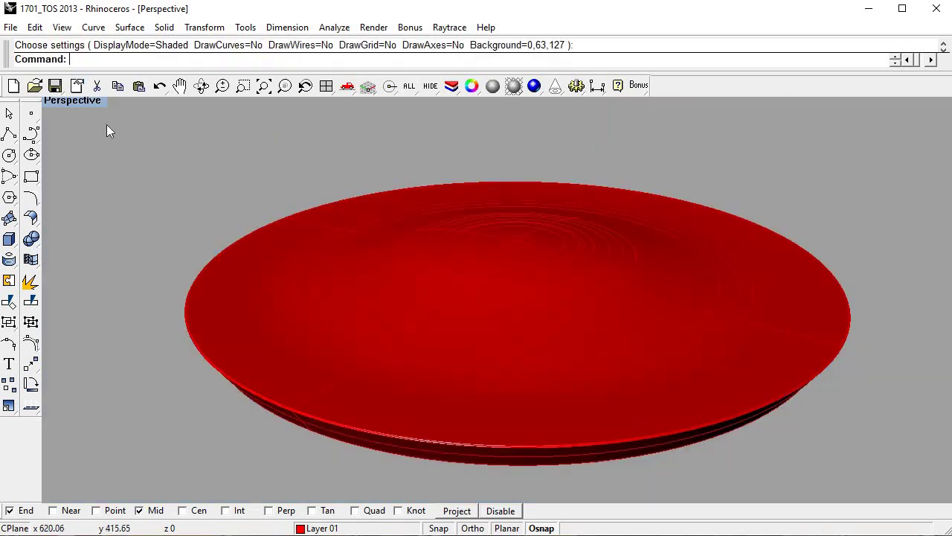
double_click(70, 100)
Maximize the Front view and pan to the structure beneath the saucer.
scroll(232, 395, "up", 3)
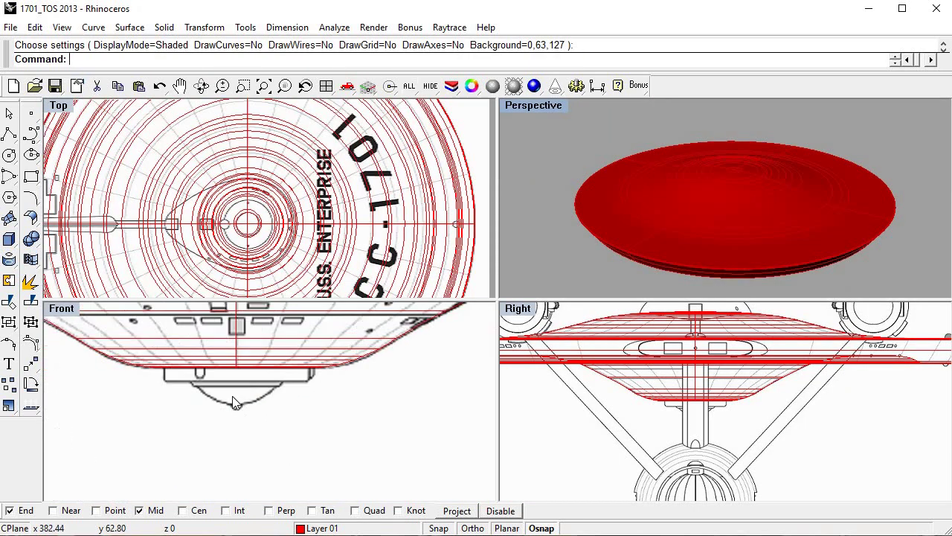
scroll(247, 428, "up", 3)
scroll(230, 412, "up", 3)
scroll(387, 427, "down", 1)
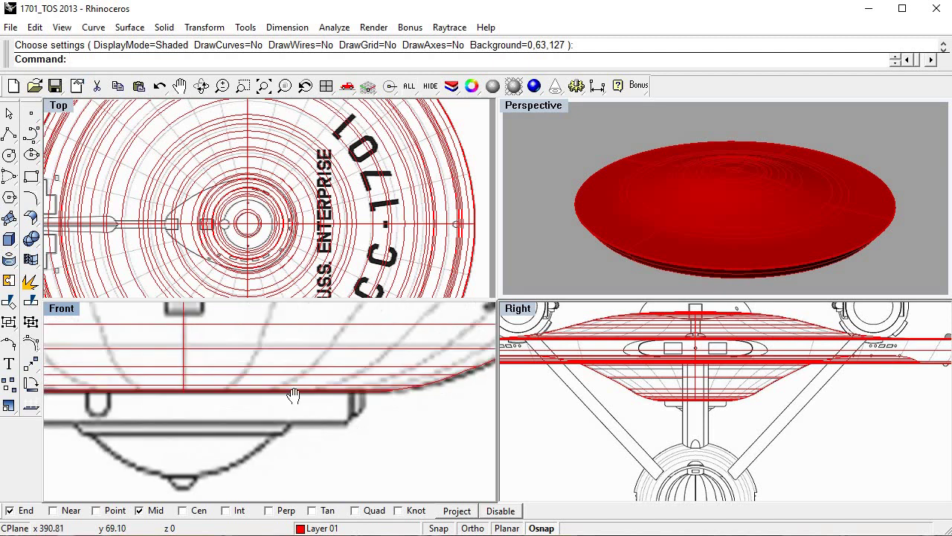
scroll(372, 420, "down", 1)
scroll(357, 413, "down", 1)
scroll(338, 404, "down", 2)
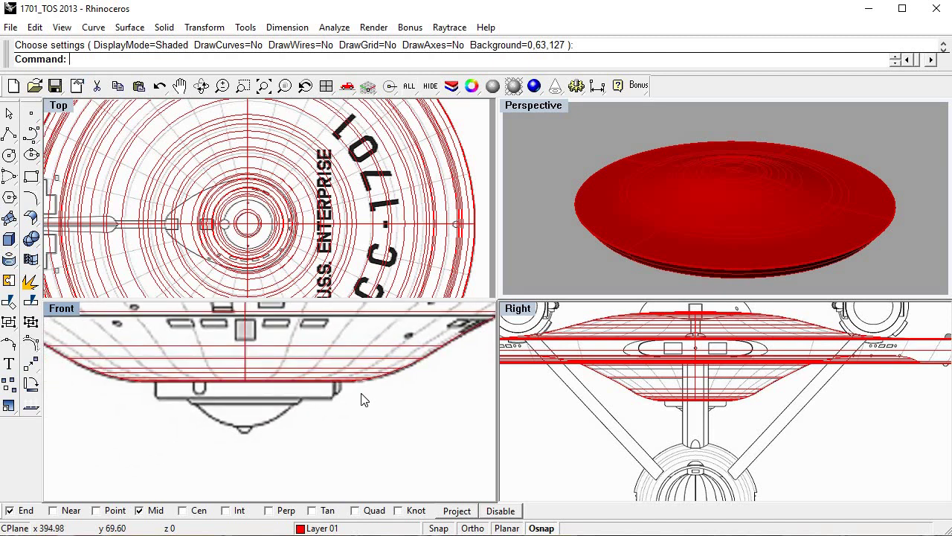
right_click_drag(275, 344, 255, 352)
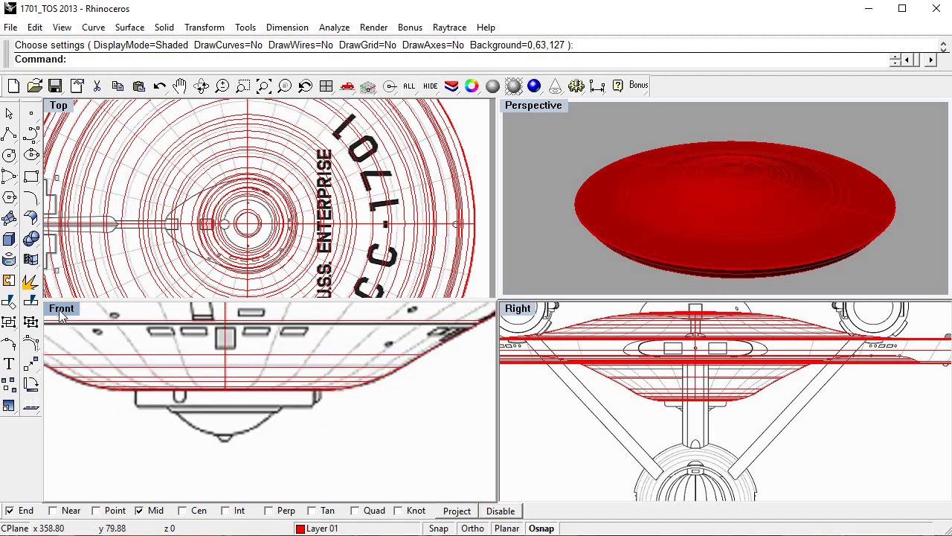
double_click(62, 308)
mouse_move(463, 315)
right_mouse_down()
mouse_move(546, 270)
mouse_move(476, 272)
mouse_move(467, 256)
right_mouse_up()
Trace the structure's stepped outline with line segments and join them into one curve.
left_click(93, 27)
mouse_move(111, 82)
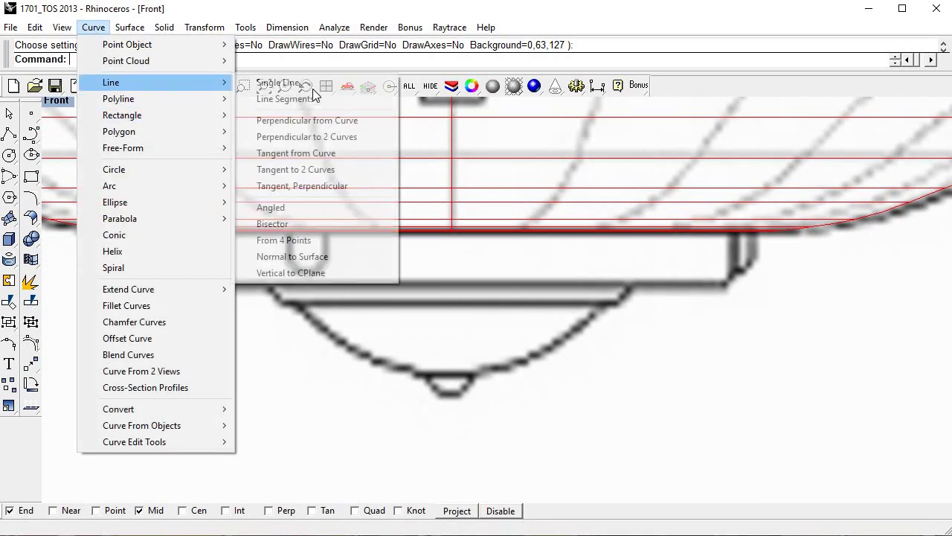
key("Return")
scroll(751, 231, "up", 2)
key("Escape")
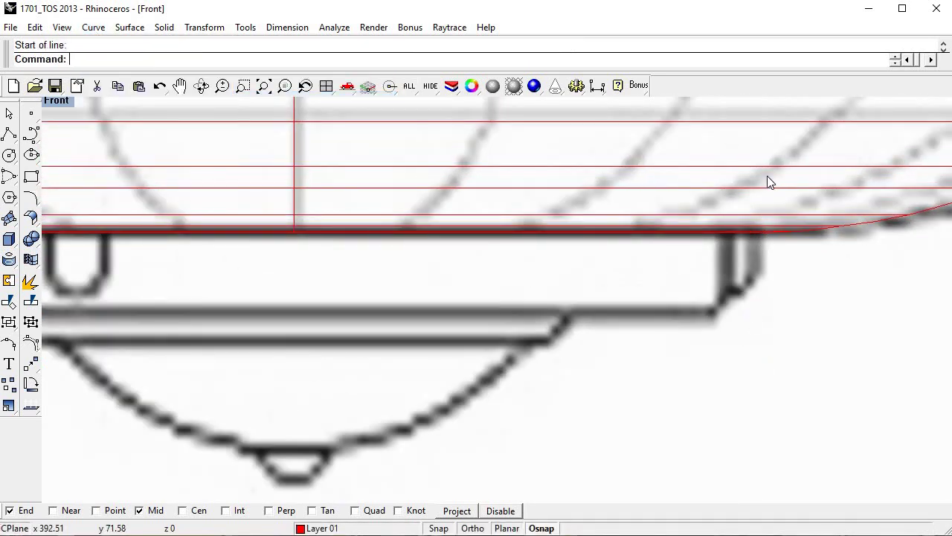
key("Return")
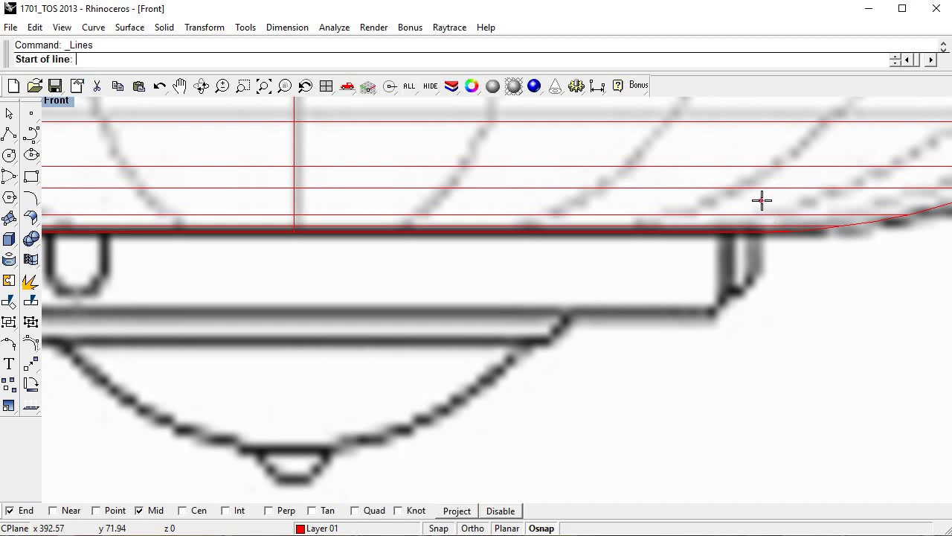
left_click(762, 217)
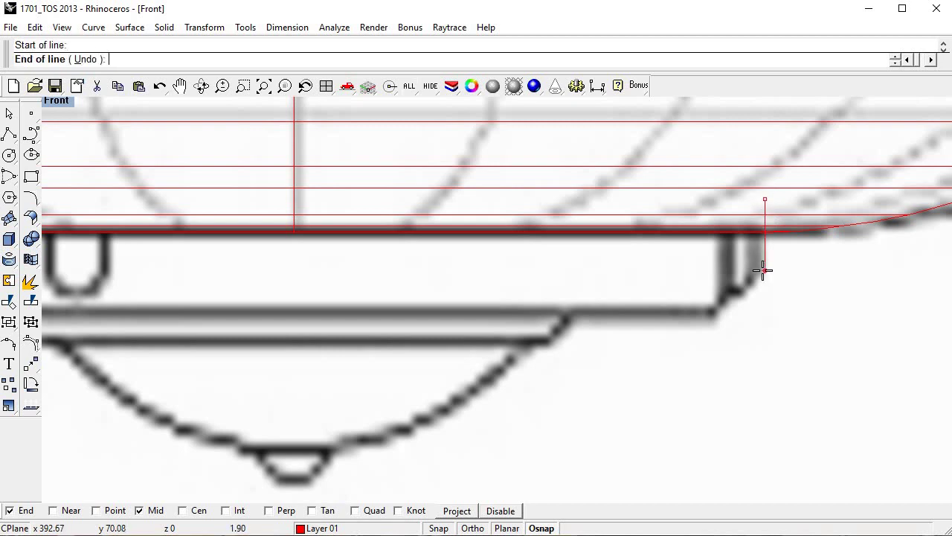
scroll(774, 277, "down", 2)
scroll(778, 281, "up", 1)
key("Escape")
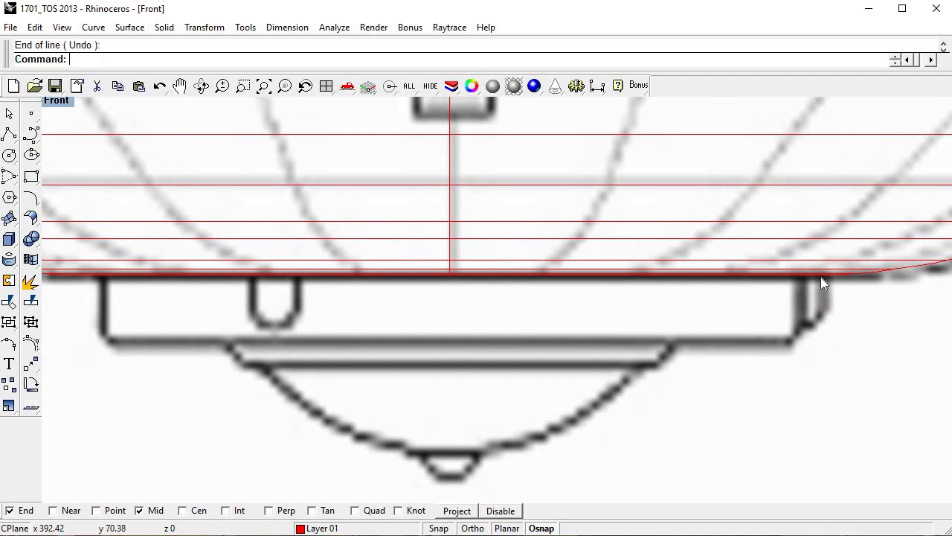
key("Return")
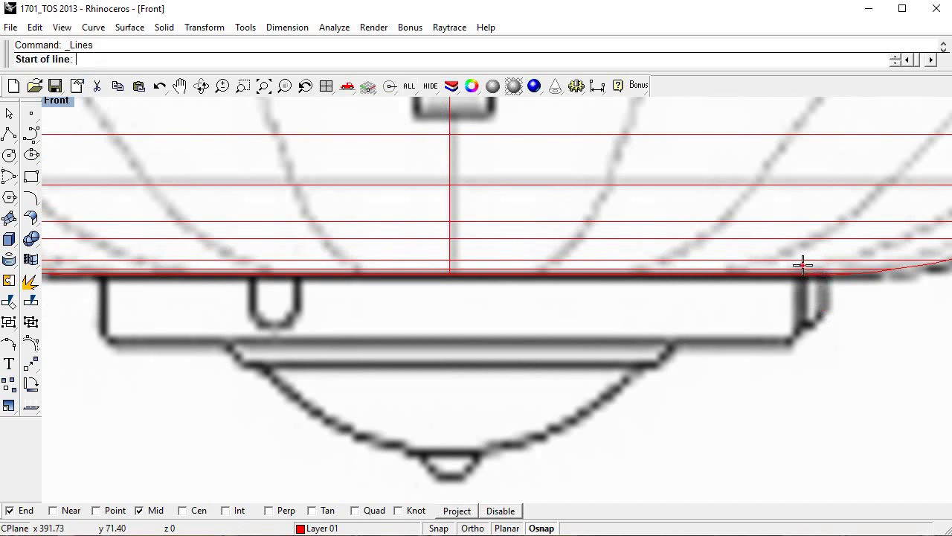
left_click(803, 265)
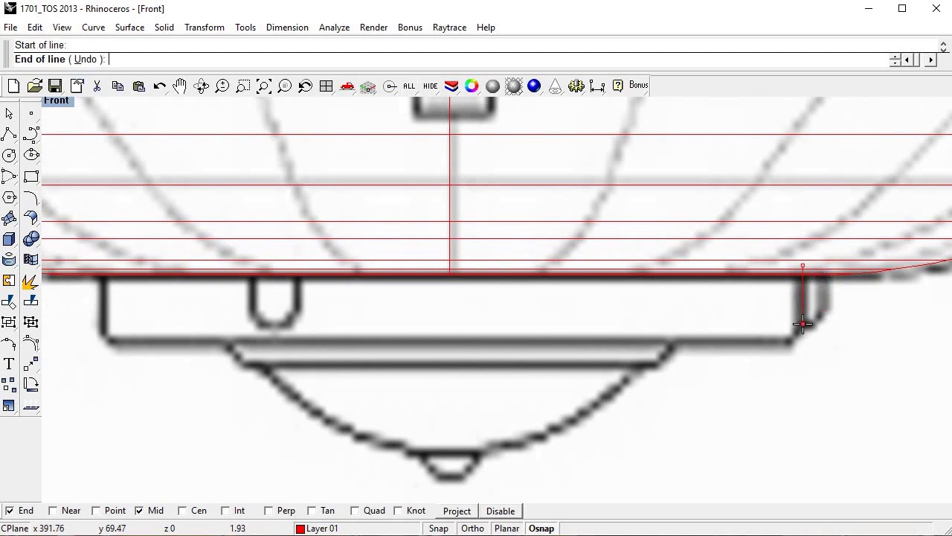
left_click(802, 324)
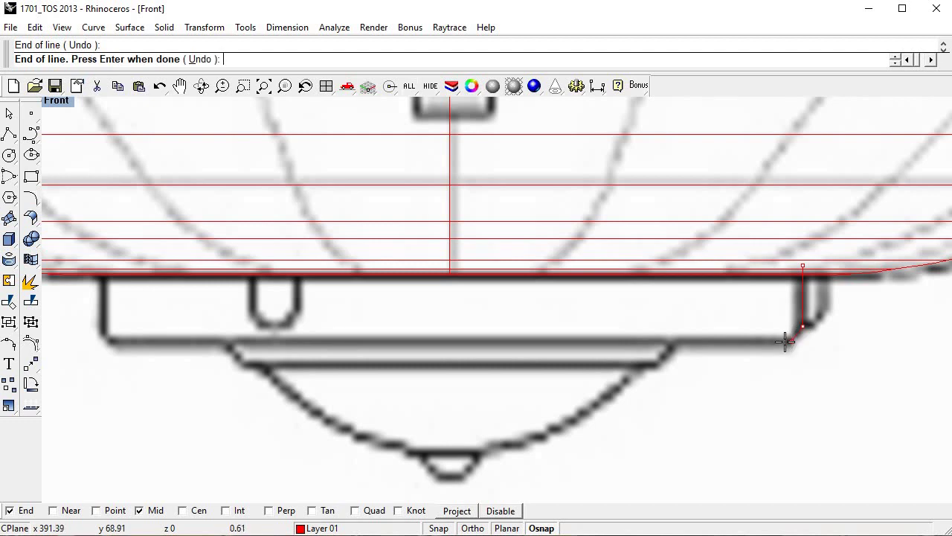
left_click(790, 341)
left_click(674, 343)
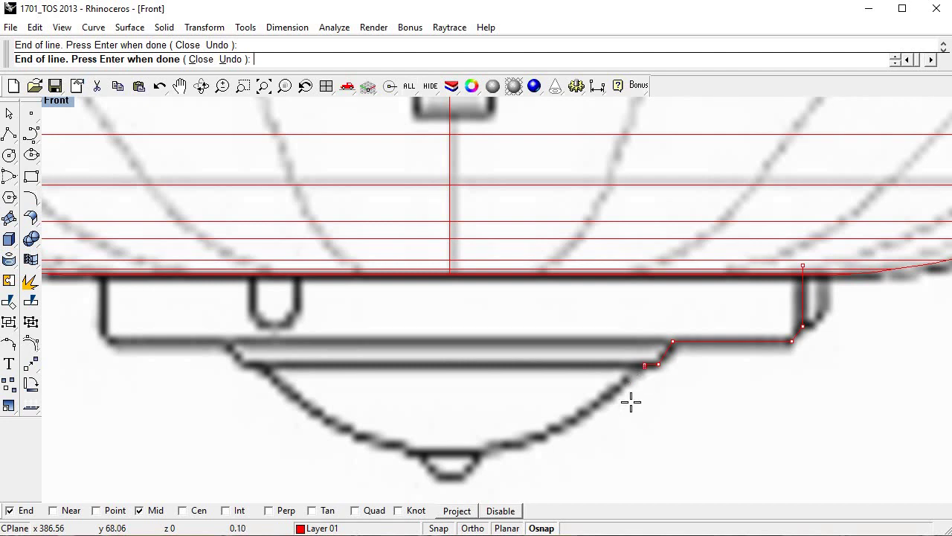
key("Return")
left_click_drag(826, 372, 190, 309)
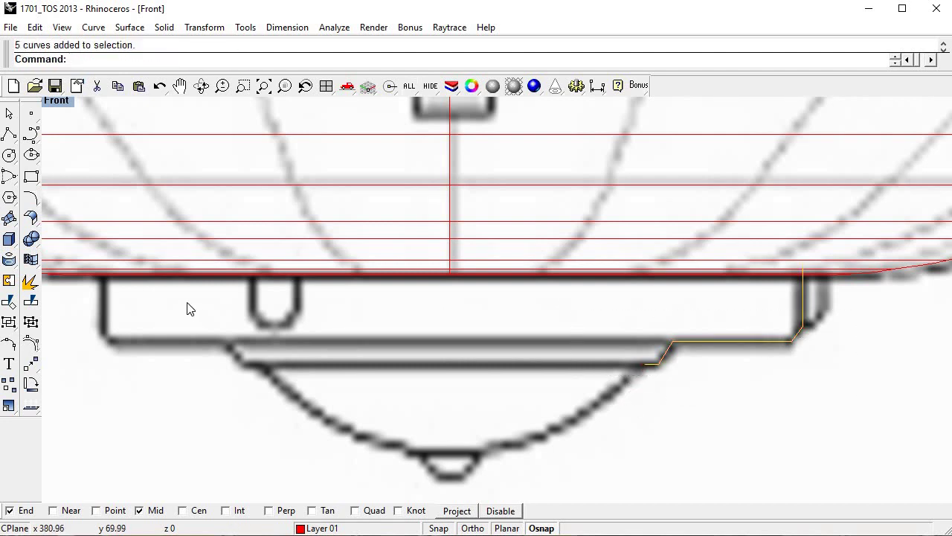
left_click(7, 284)
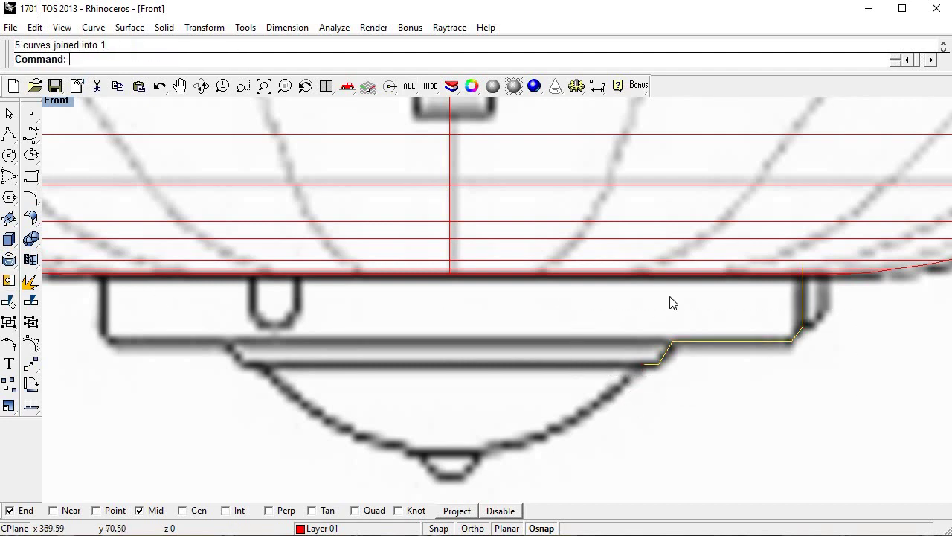
Trace an interpolated curve from the outline's end down the lower dome's edge to the bottom bump.
left_click(93, 27)
left_click(269, 164)
scroll(631, 409, "up", 3)
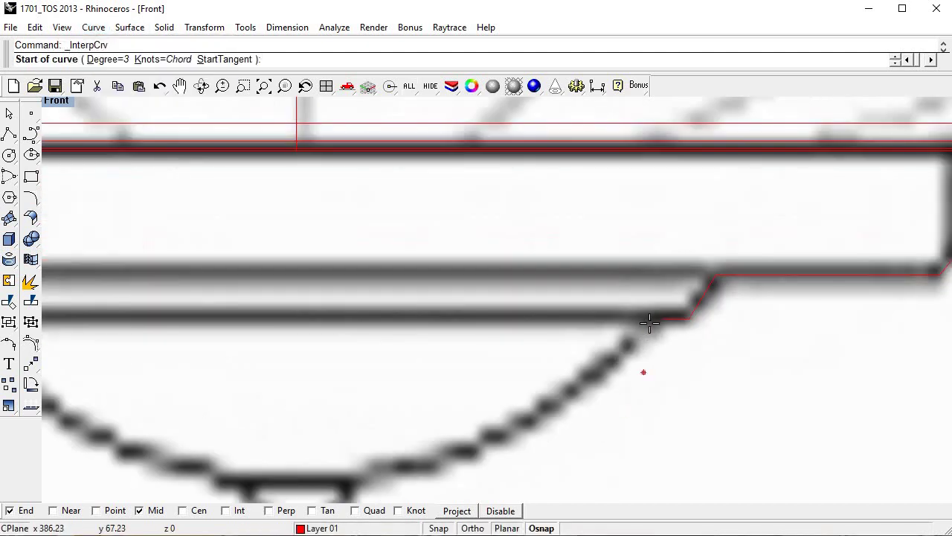
left_click(662, 318)
scroll(623, 359, "down", 1)
right_click_drag(624, 358, 705, 290)
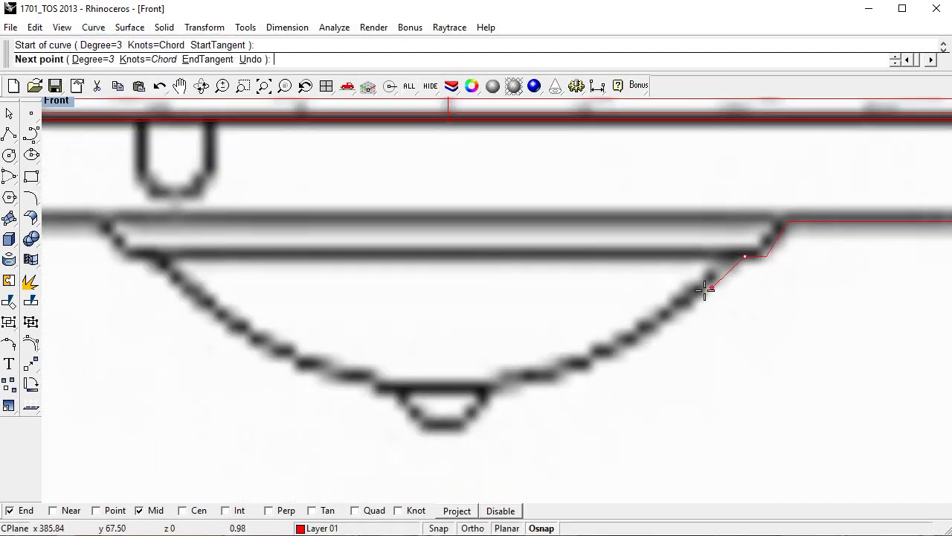
left_click(706, 292)
left_click(654, 328)
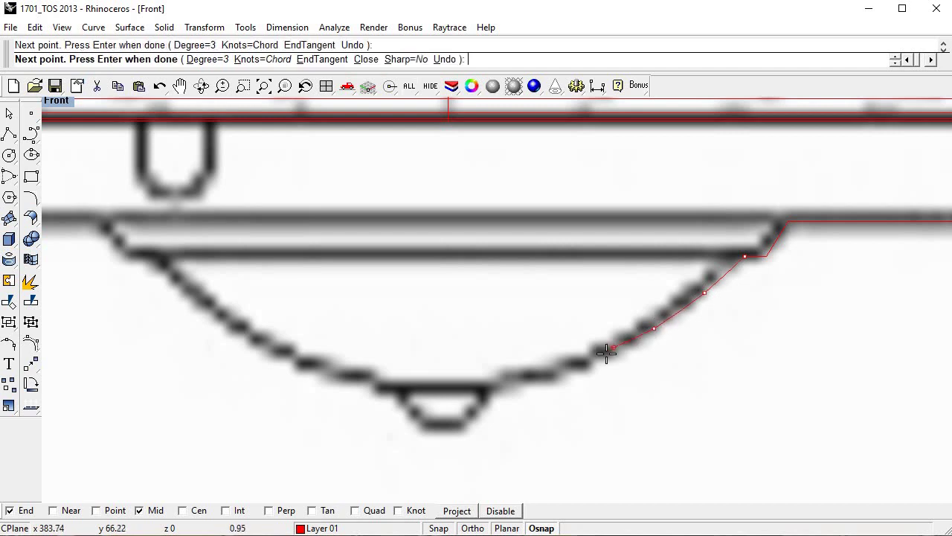
left_click(604, 355)
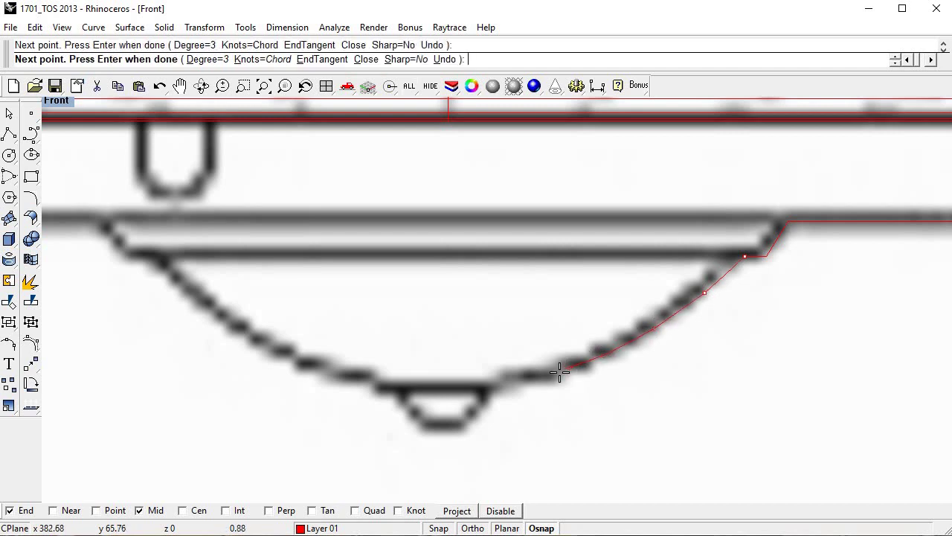
left_click(514, 384)
left_click(487, 387)
key("Return")
Join the new dome curve with the lower hull outline into one curve.
left_click_drag(647, 233, 819, 313)
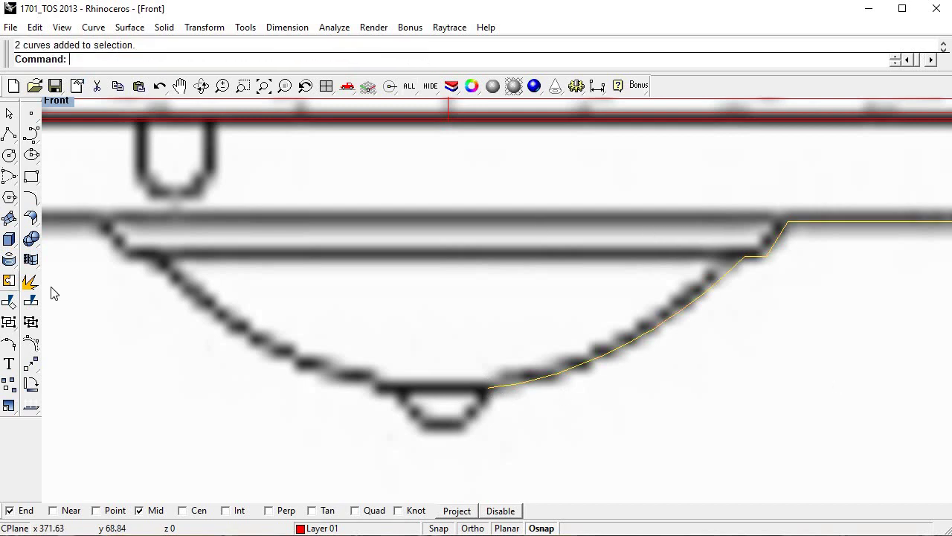
key("ctrl+j")
right_click_drag(479, 397, 622, 322)
scroll(623, 323, "up", 5)
scroll(616, 336, "down", 6)
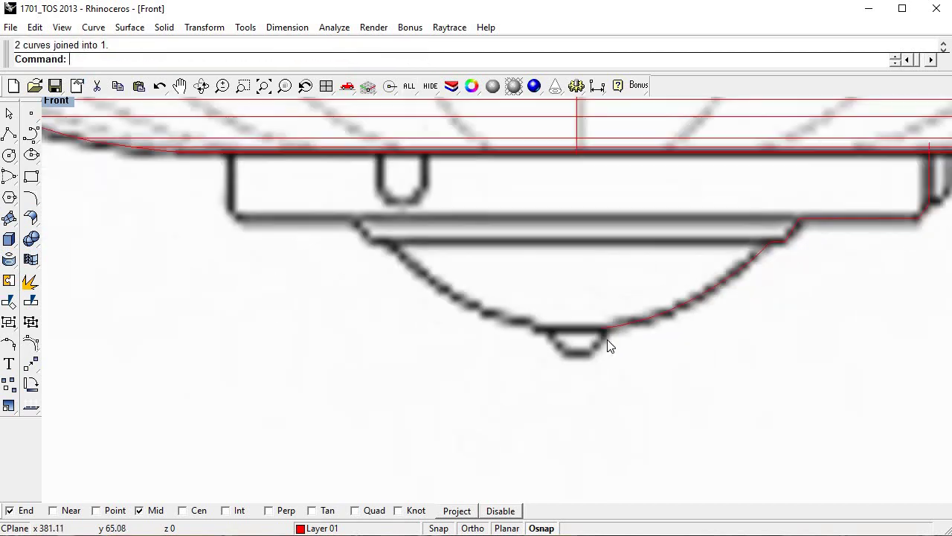
scroll(607, 341, "down", 1)
right_click(607, 340)
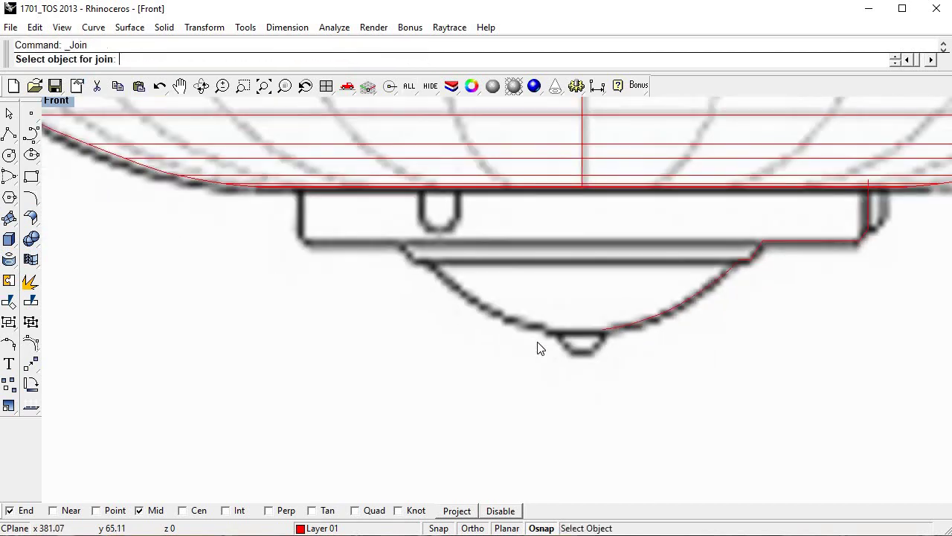
Trace a short curve over the small bottom bump to the tip and join it to the profile.
left_click(94, 28)
left_click(303, 164)
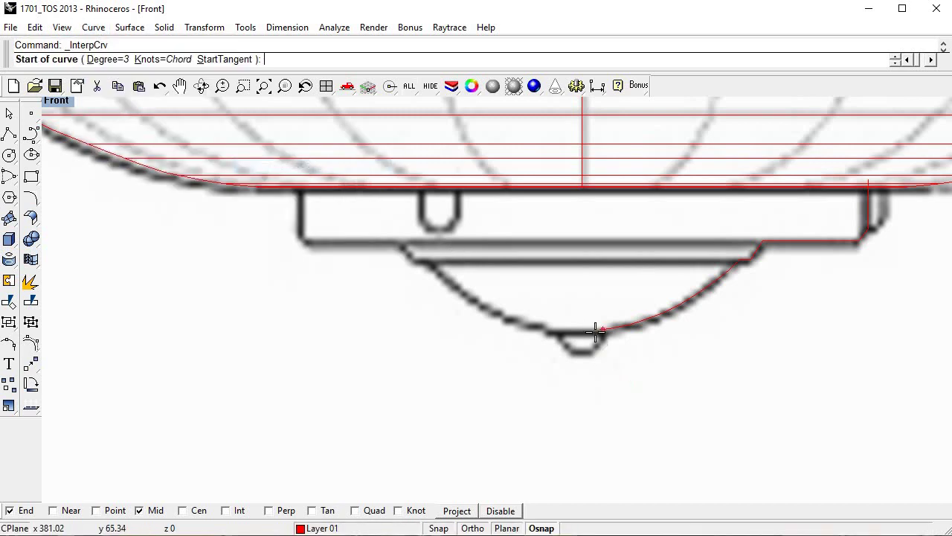
left_click(602, 329)
scroll(601, 329, "up", 2)
scroll(599, 336, "up", 3)
left_click(601, 343)
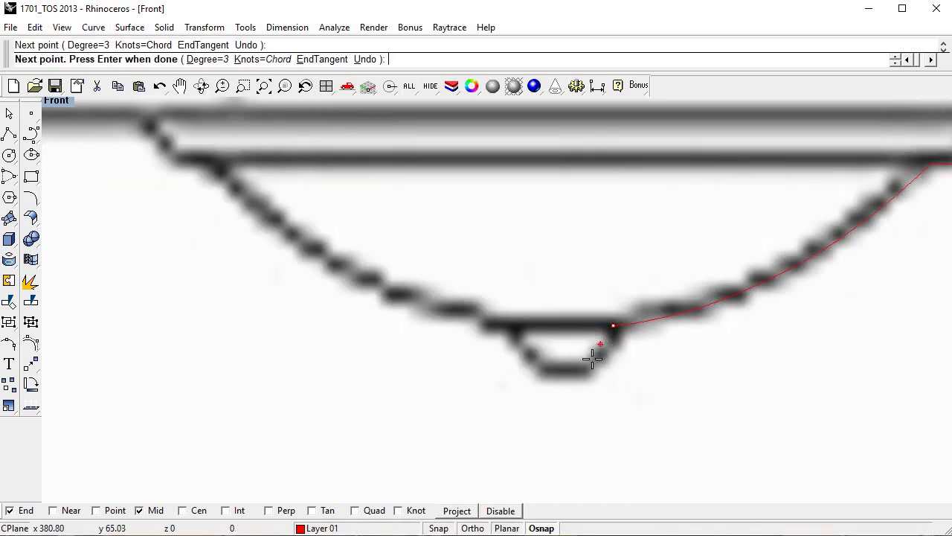
left_click(584, 361)
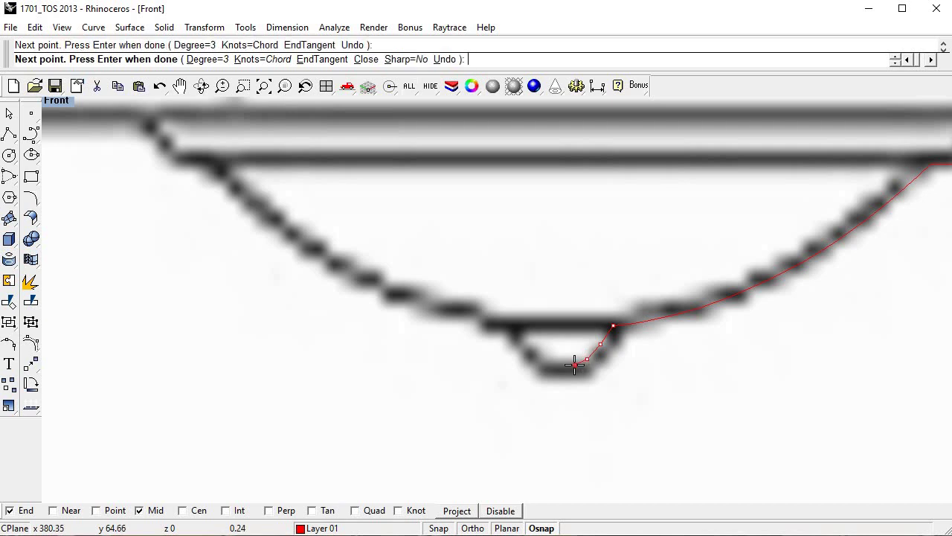
left_click(575, 363)
key("Return")
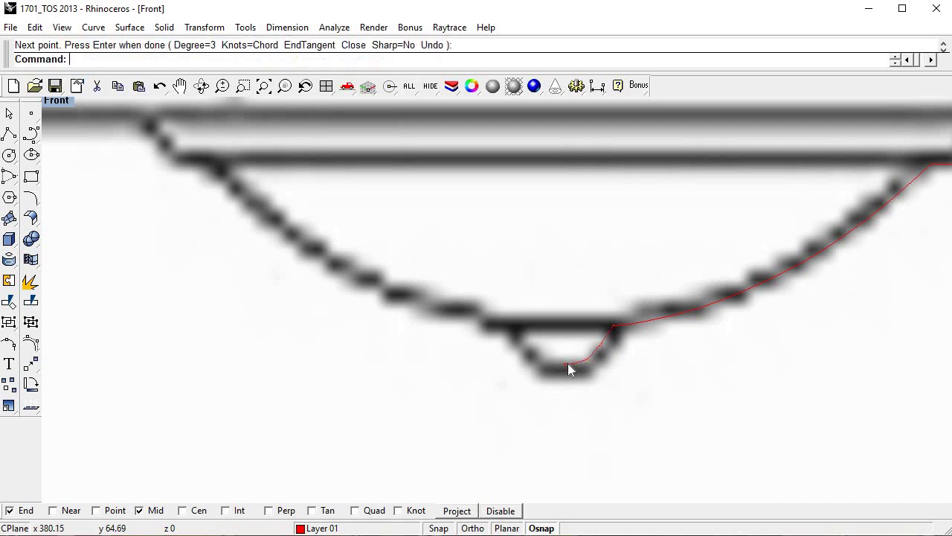
scroll(568, 363, "down", 3)
key("ctrl+j")
scroll(287, 364, "down", 3)
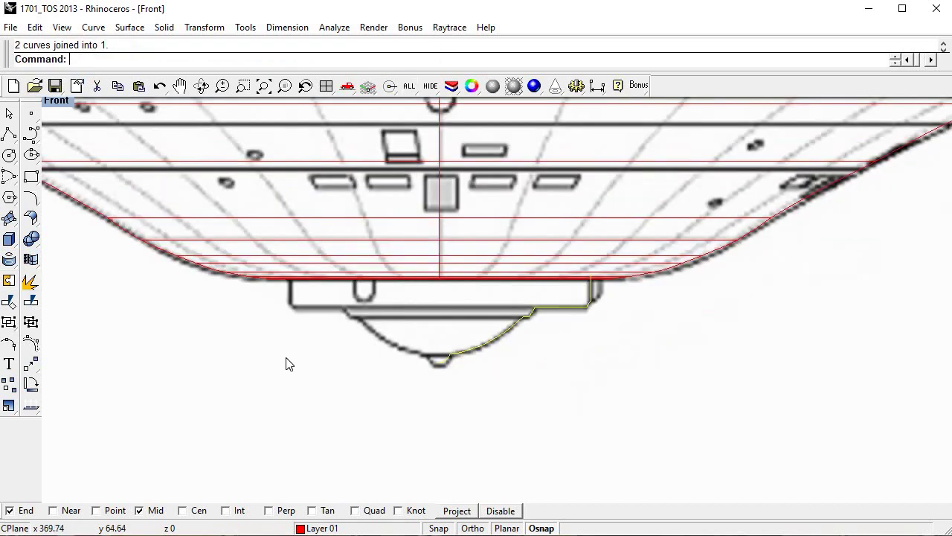
Draw a vertical helper line down the saucer's centre axis below the bottom tip.
left_click(93, 26)
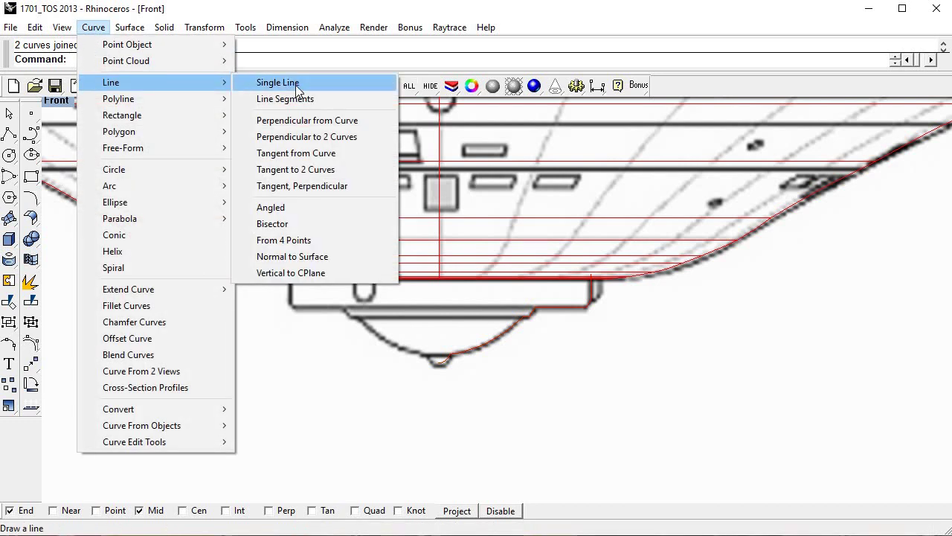
left_click(286, 83)
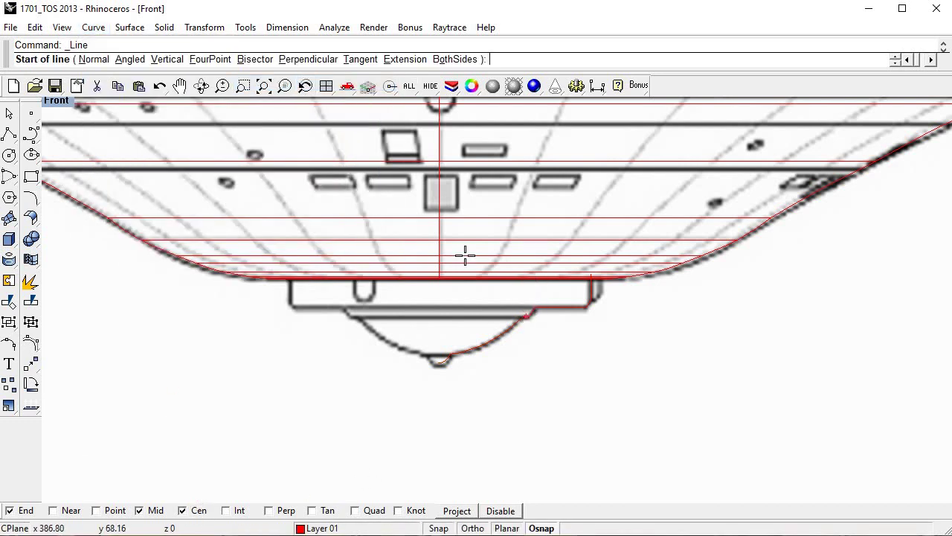
left_click(440, 276)
left_click(438, 419)
key("Return")
scroll(457, 393, "up", 3)
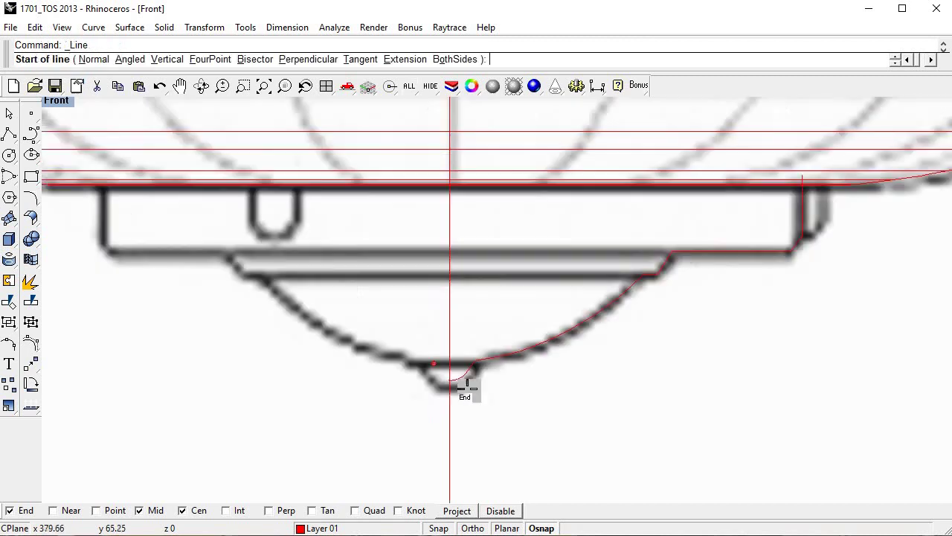
scroll(467, 385, "up", 3)
key("Escape")
scroll(463, 423, "up", 3)
Split the bottom profile with the centre line and delete the piece past the centre.
left_click(485, 346)
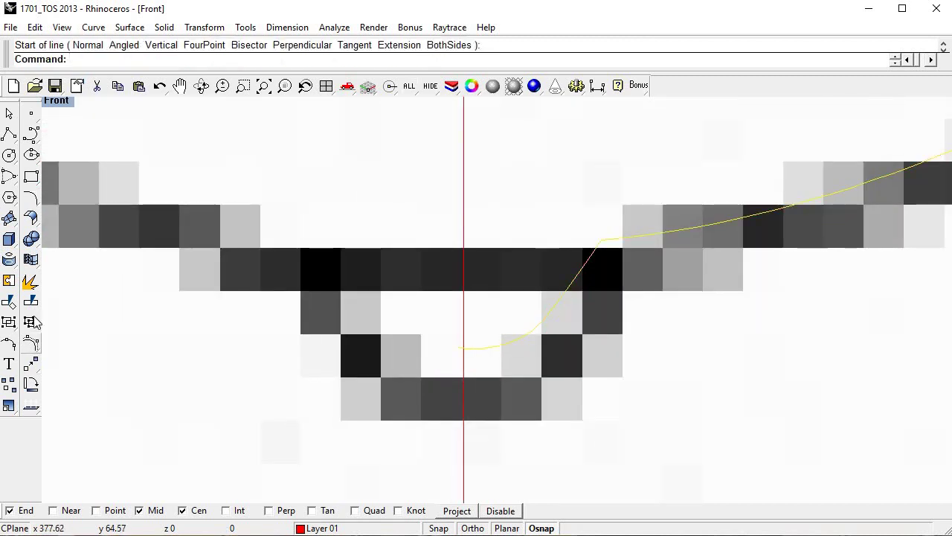
key("ctrl+shift+s")
scroll(439, 372, "up", 3)
left_click(531, 240)
key("Return")
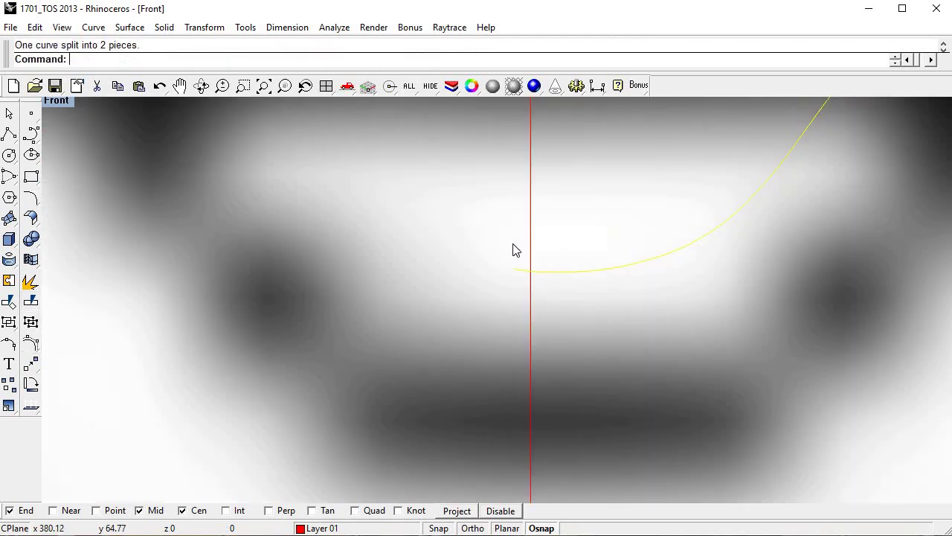
left_click(518, 275)
key("Delete")
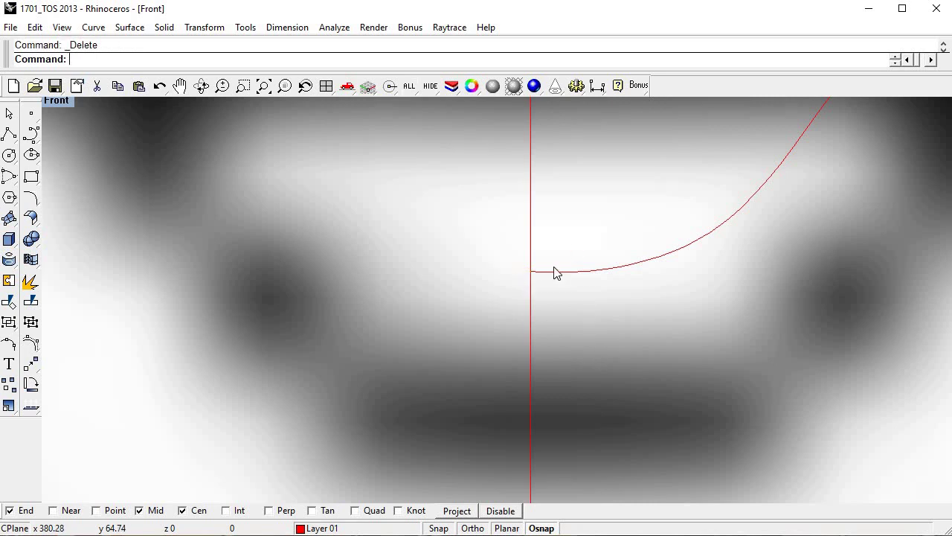
Move the profile's end control point onto the centre line to level its end.
scroll(553, 273, "up", 3)
left_click(551, 287)
left_click(31, 342)
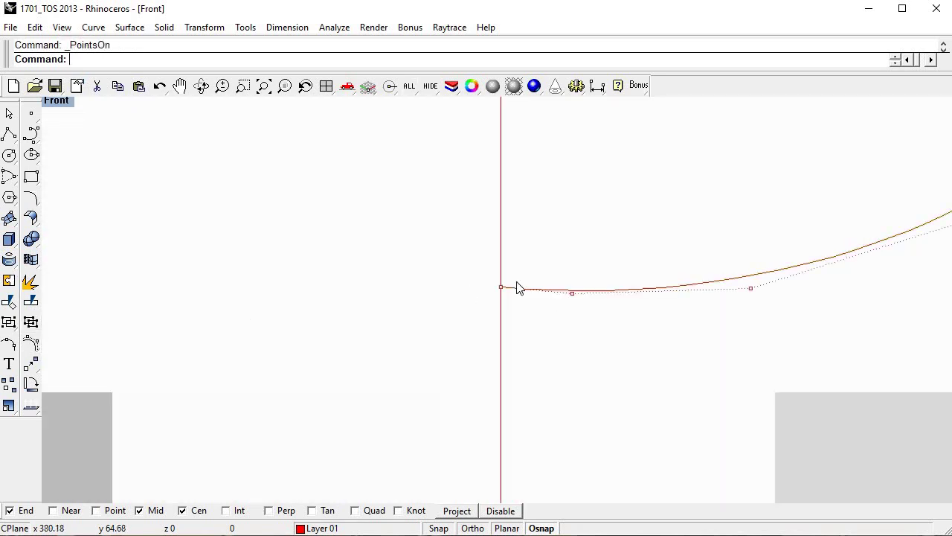
scroll(536, 332, "up", 3)
left_click_drag(482, 297, 480, 311)
scroll(539, 328, "down", 2)
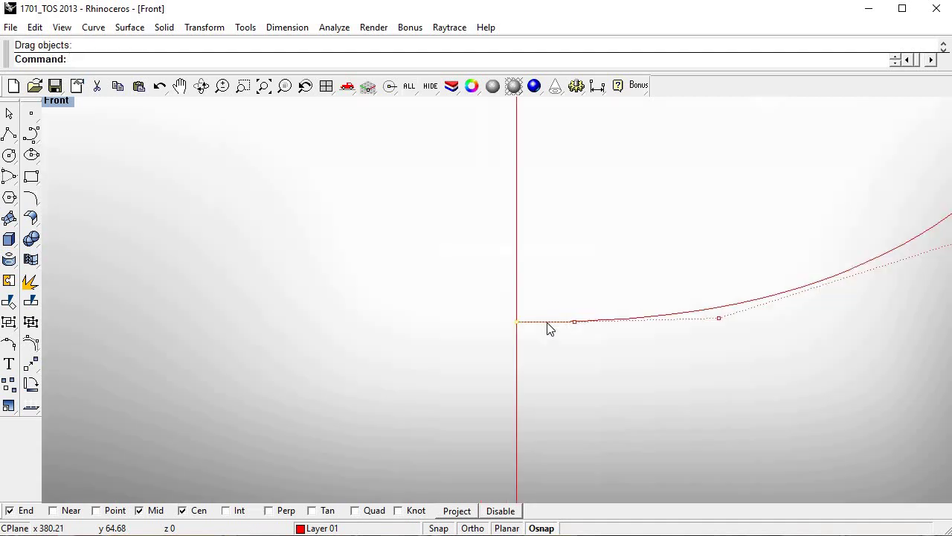
Delete the vertical helper line.
left_click(516, 376)
key("Delete")
scroll(491, 377, "down", 2)
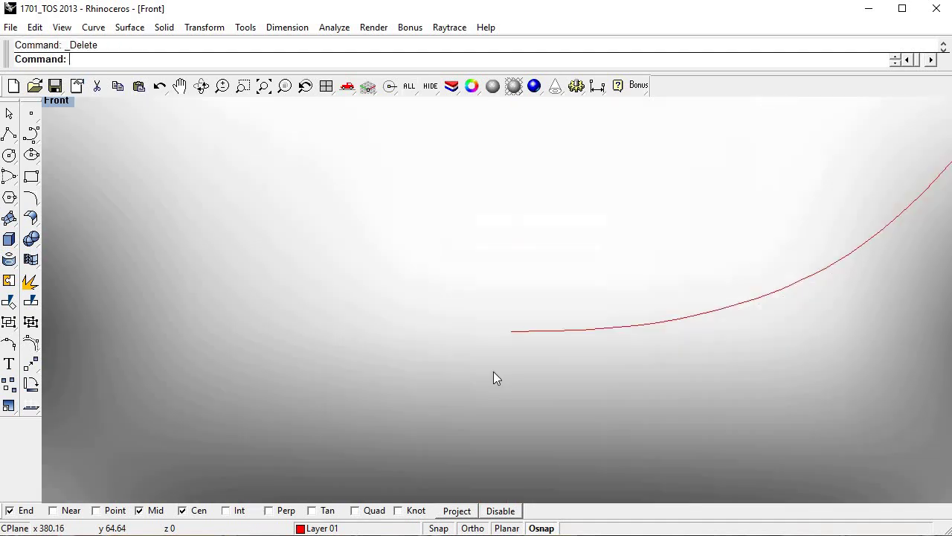
scroll(502, 384, "down", 3)
scroll(512, 396, "down", 2)
scroll(511, 396, "down", 2)
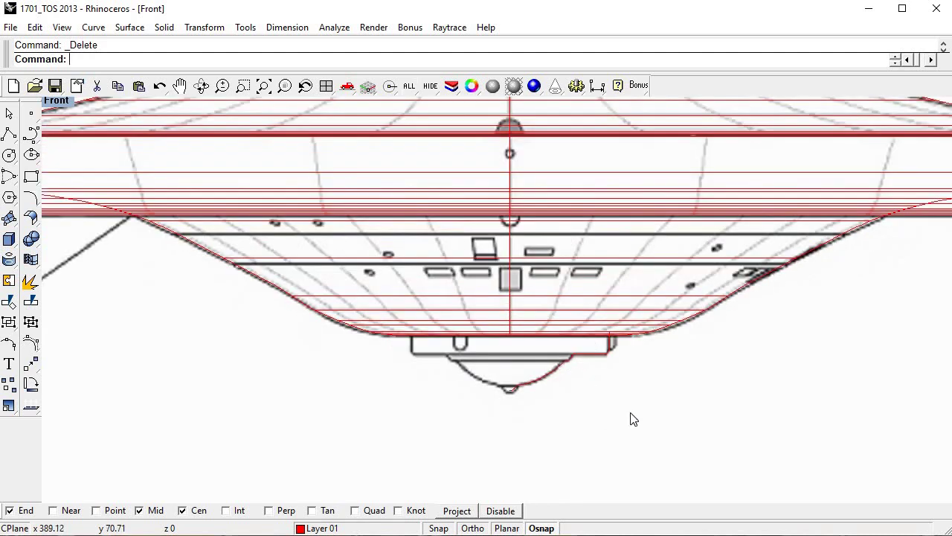
Revolve the bottom profile around the vertical centre axis into a surface and delete the curve.
left_click_drag(436, 344, 436, 345)
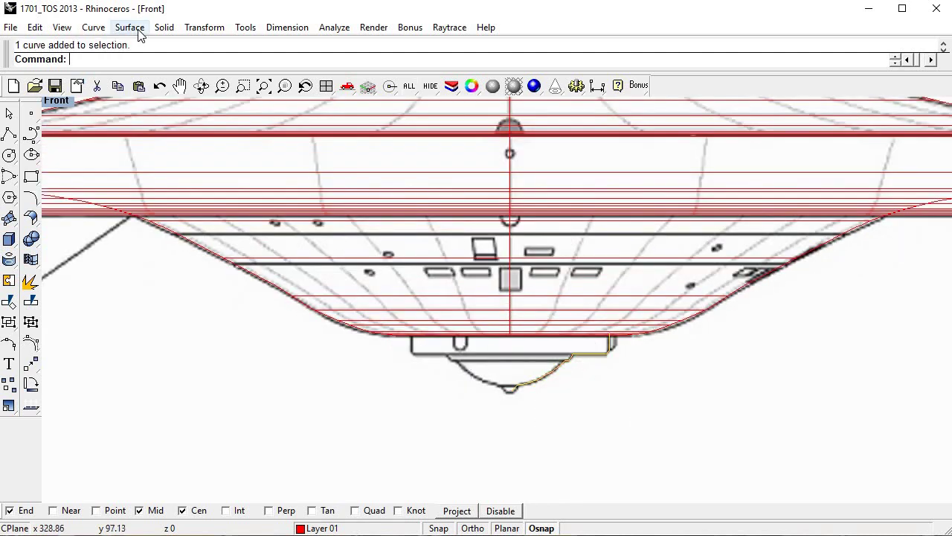
left_click(130, 27)
left_click(177, 110)
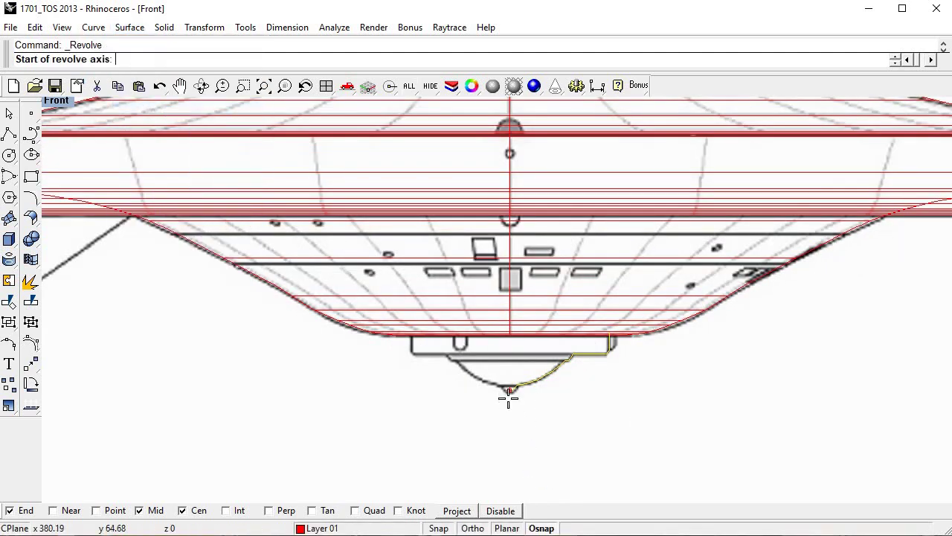
left_click(510, 389)
left_click(509, 469)
left_click(666, 380)
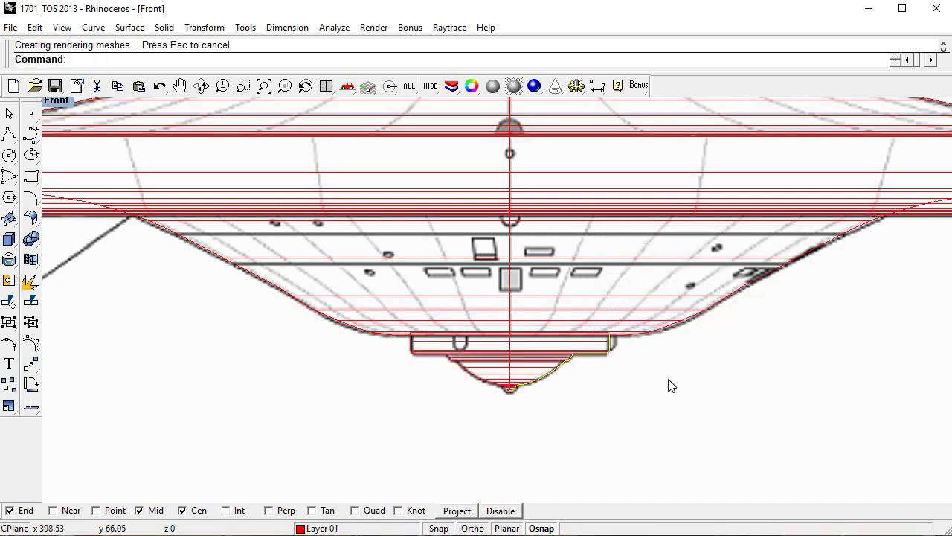
key("Delete")
Zoom to extents in four views, orbit Perspective to view the underside, then maximise Front.
double_click(57, 101)
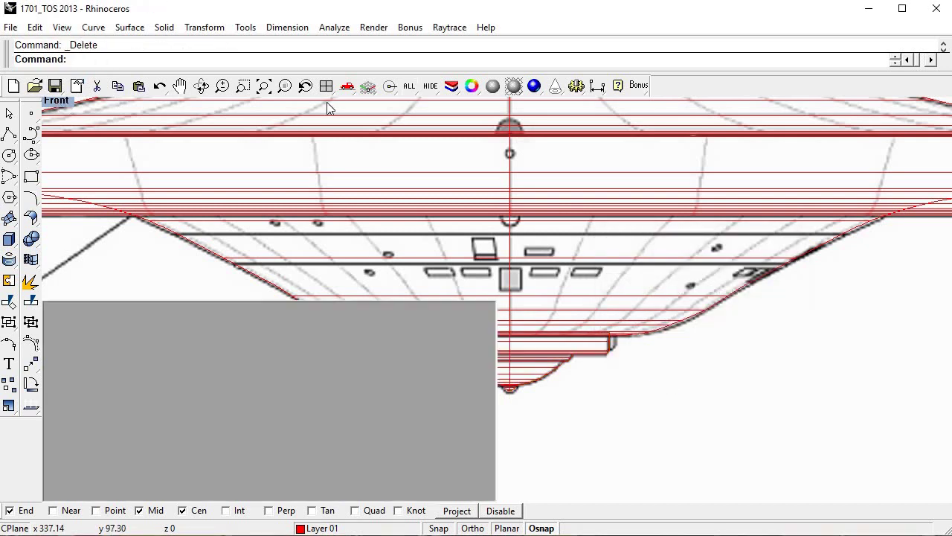
key("ctrl+shift+e")
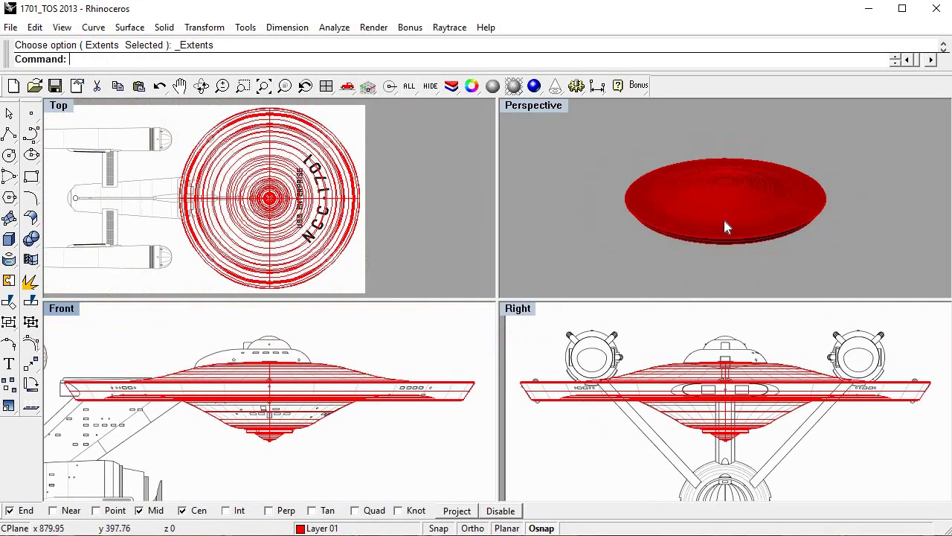
mouse_move(725, 228)
right_mouse_down()
mouse_move(719, 160)
mouse_move(749, 235)
right_mouse_up()
scroll(749, 236, "up", 5)
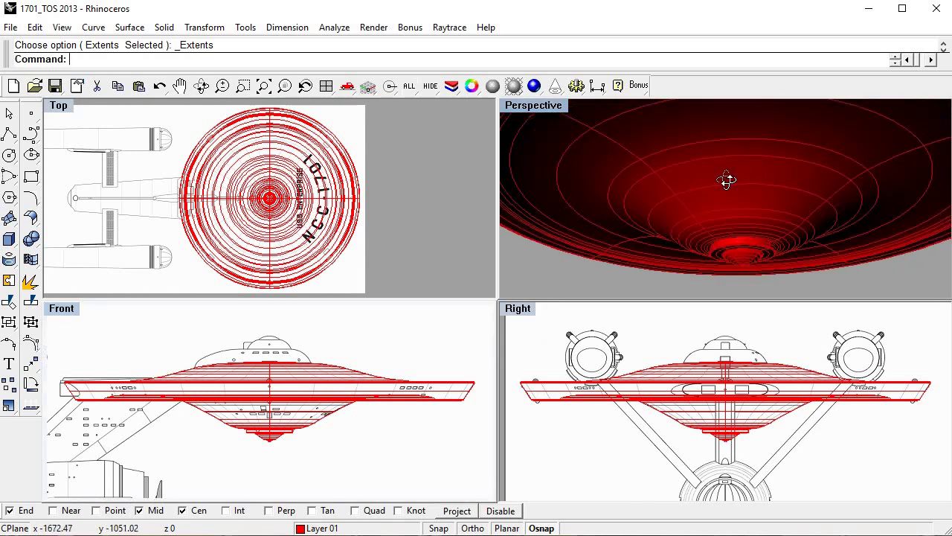
mouse_move(727, 181)
right_mouse_down()
mouse_move(780, 219)
mouse_move(748, 204)
mouse_move(775, 205)
mouse_move(685, 211)
mouse_move(727, 276)
mouse_move(657, 236)
mouse_move(766, 238)
right_mouse_up()
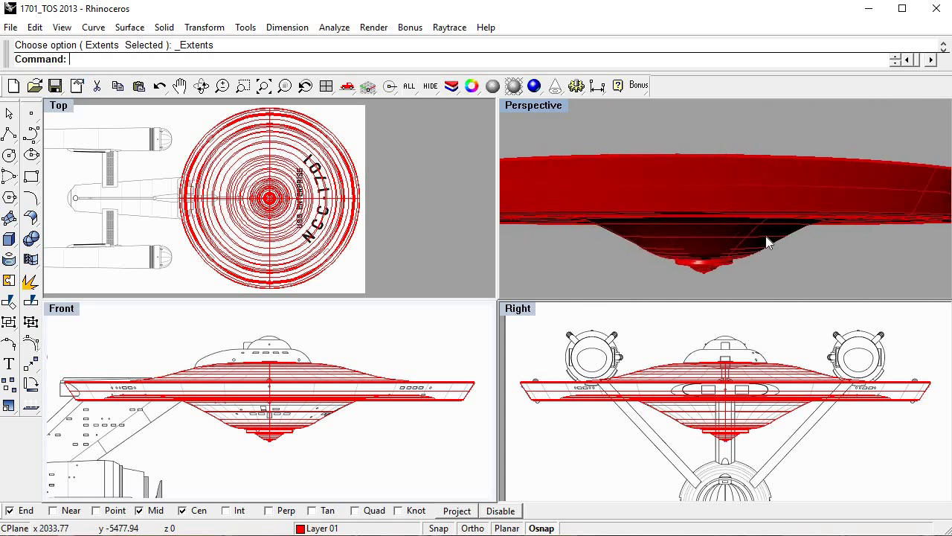
scroll(691, 204, "down", 5)
mouse_move(691, 204)
right_mouse_down()
mouse_move(766, 206)
mouse_move(731, 139)
mouse_move(733, 179)
right_mouse_up()
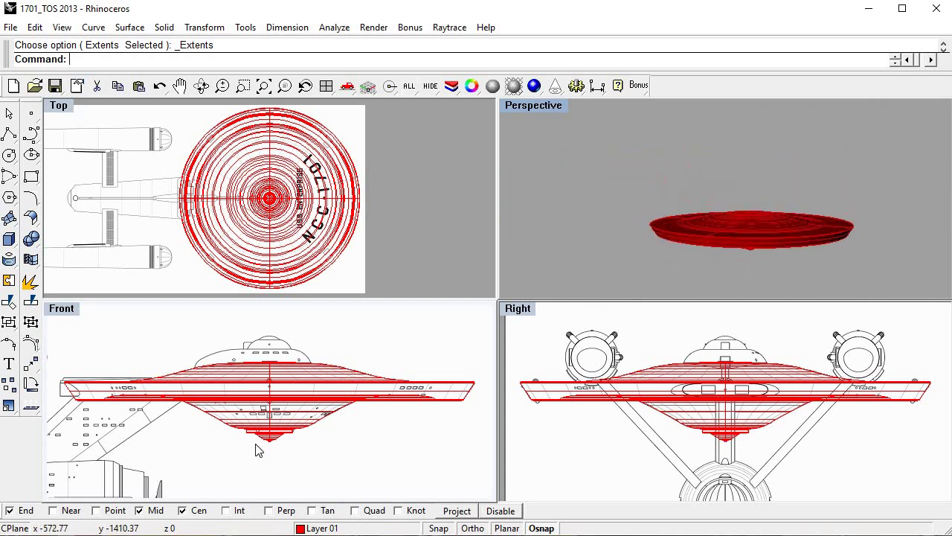
scroll(280, 371, "up", 3)
scroll(280, 371, "down", 2)
double_click(61, 308)
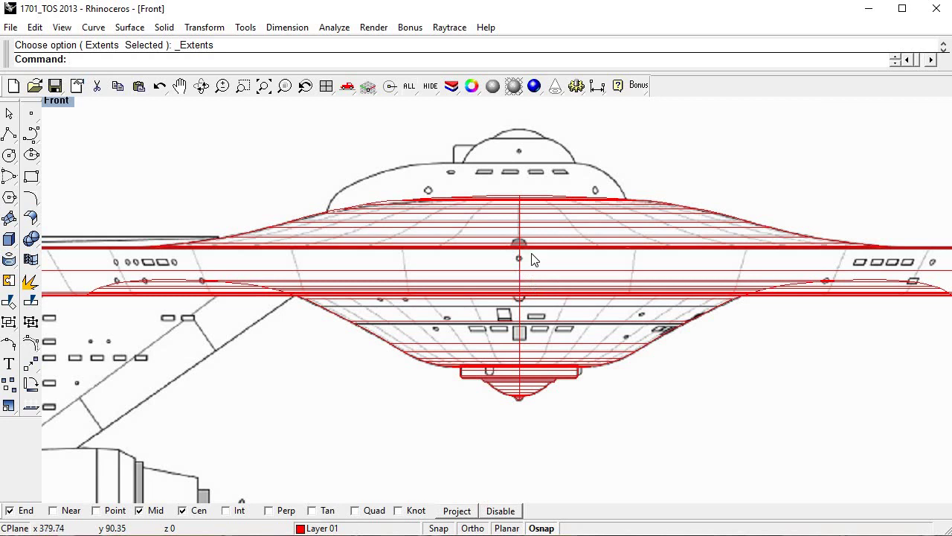
scroll(532, 259, "down", 2)
right_click_drag(531, 259, 422, 273)
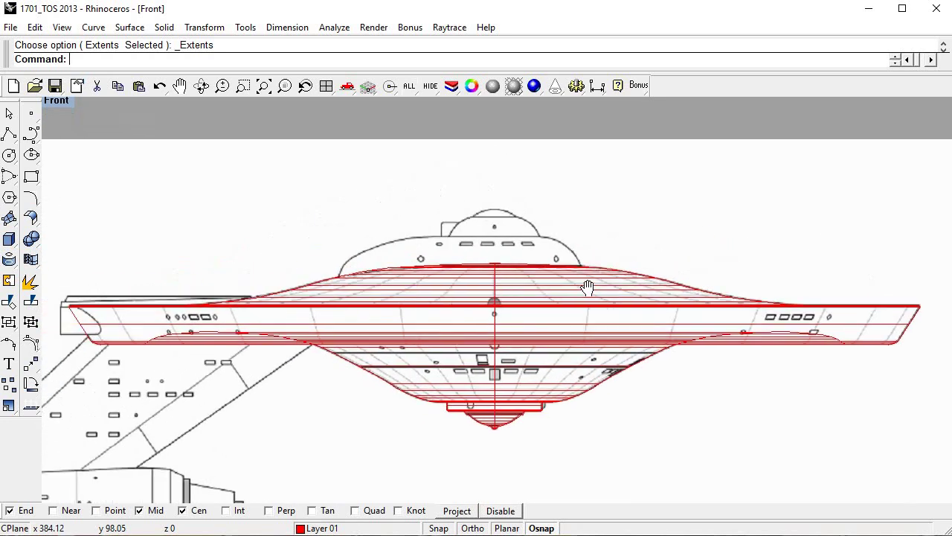
Trace an interpolated curve from the bridge dome's base up to where it meets the deck.
scroll(293, 194, "up", 2)
scroll(292, 193, "up", 3)
left_click(93, 27)
mouse_move(111, 81)
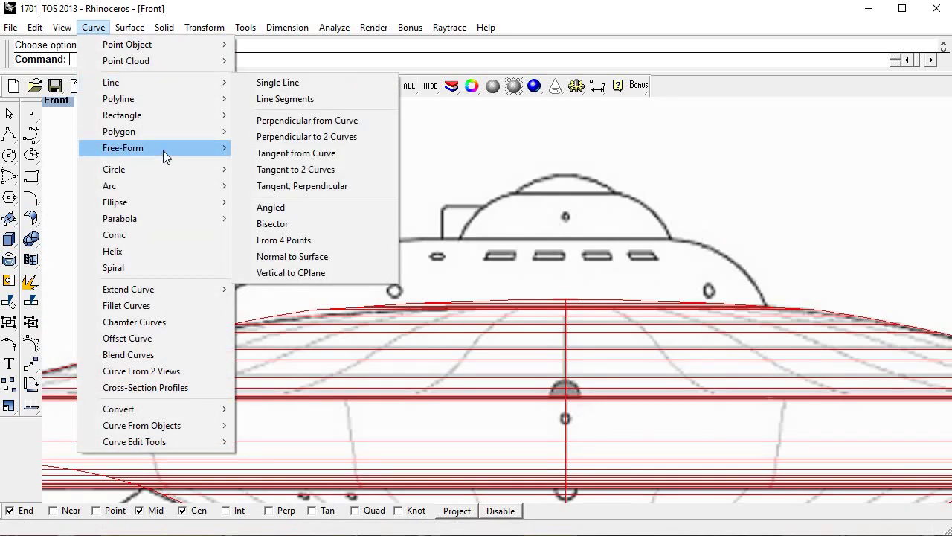
left_click(402, 170)
scroll(462, 236, "up", 1)
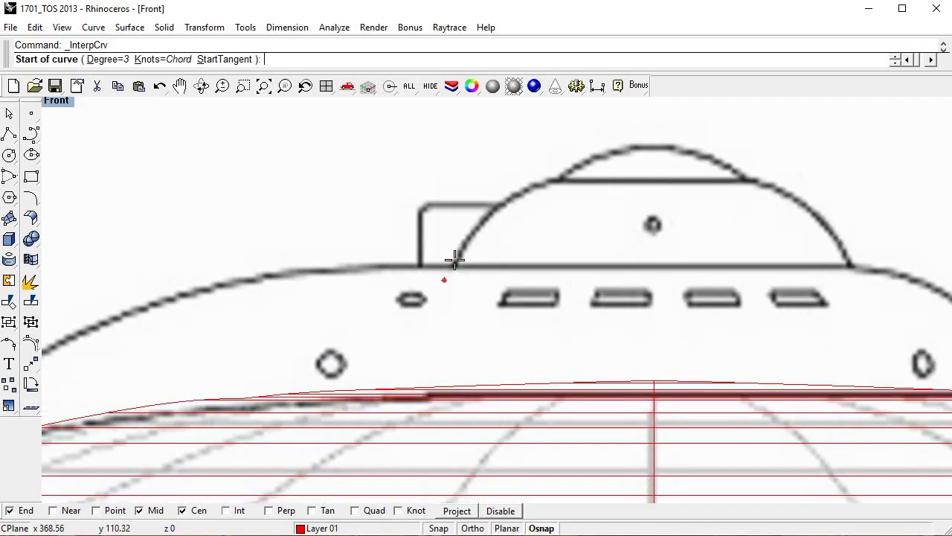
left_click(444, 280)
left_click(459, 247)
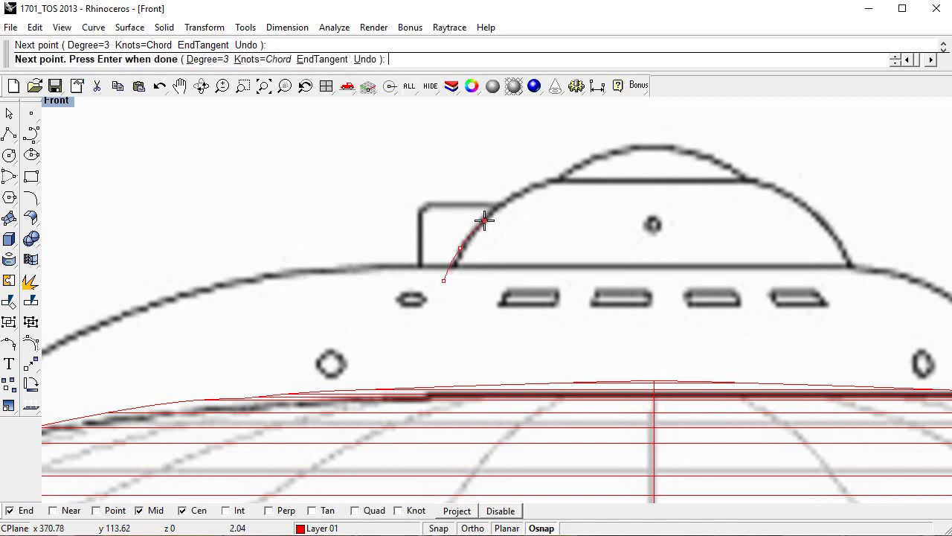
left_click(485, 221)
left_click(514, 198)
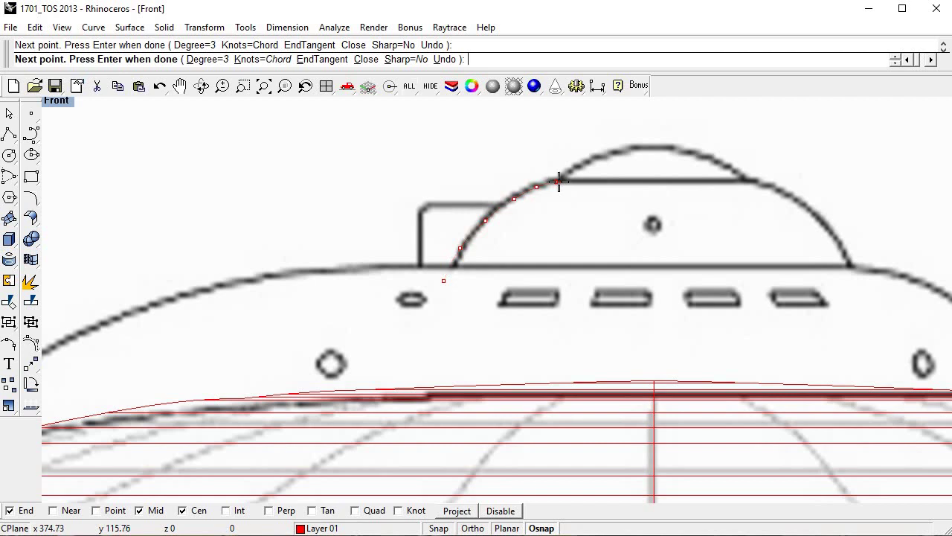
left_click(558, 182)
scroll(563, 181, "up", 3)
key("Return")
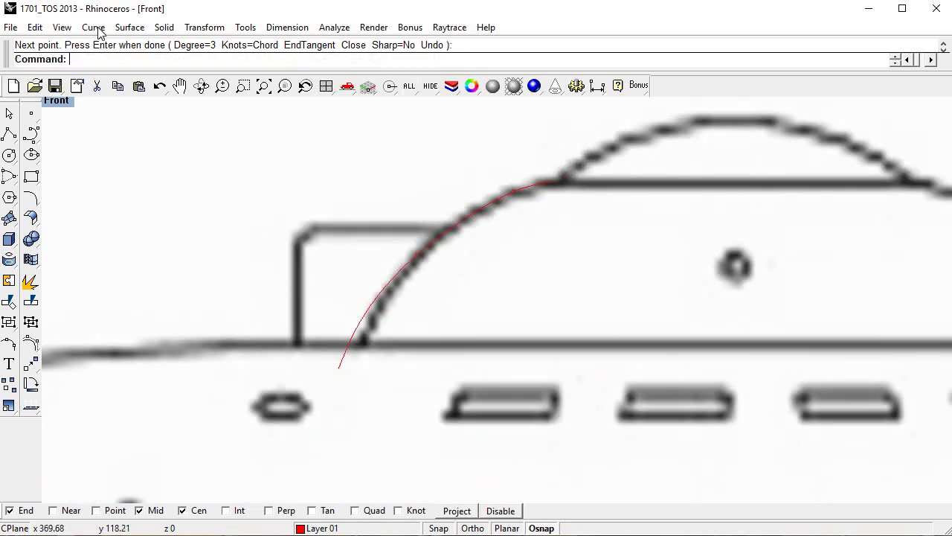
Add short polyline segments at the dome step and join the three pieces into one curve.
left_click(93, 27)
left_click(283, 98)
scroll(604, 177, "up", 3)
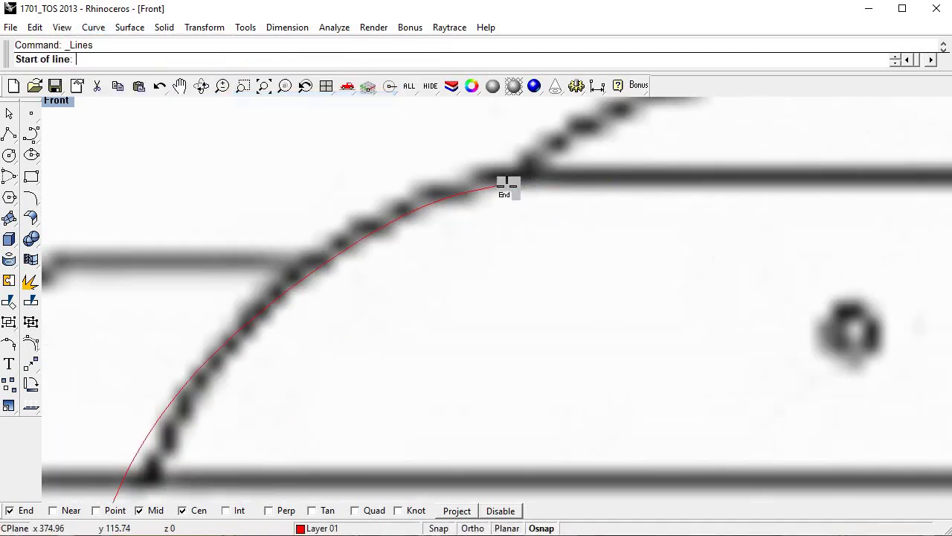
left_click(518, 180)
left_click(530, 176)
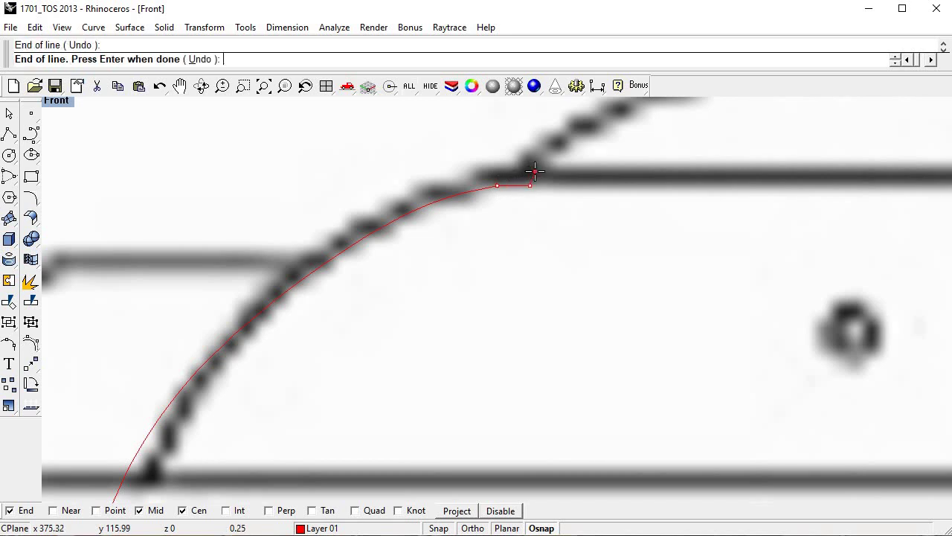
left_click(532, 173)
key("Return")
left_click_drag(578, 214, 440, 177)
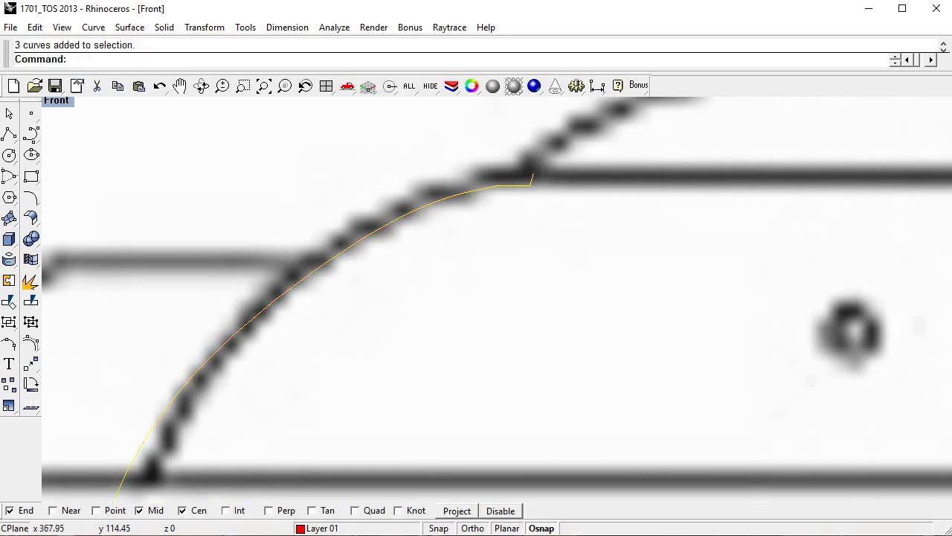
left_click(9, 281)
scroll(468, 244, "down", 3)
scroll(468, 244, "down", 2)
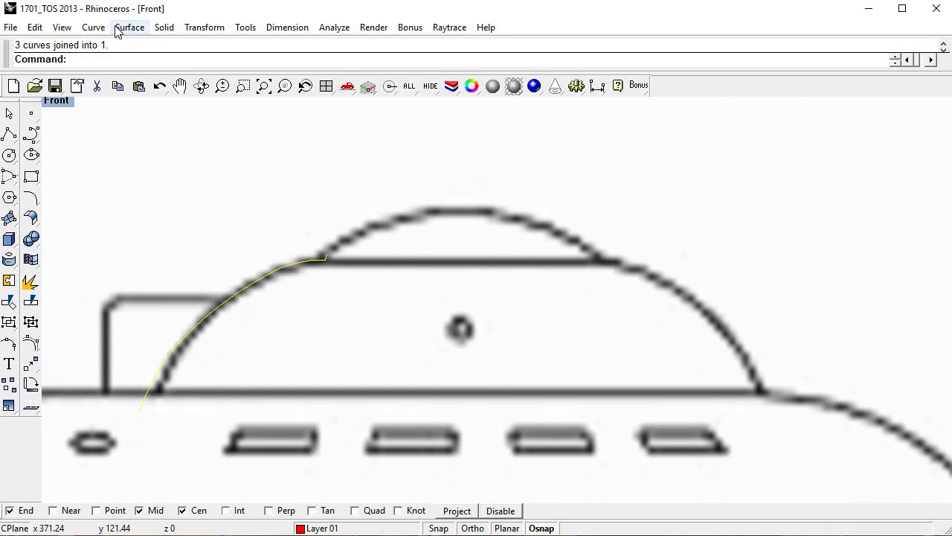
Trace an interpolated curve up the dome arc to its crest and join it to the profile.
left_click(93, 27)
mouse_move(119, 121)
left_click(316, 161)
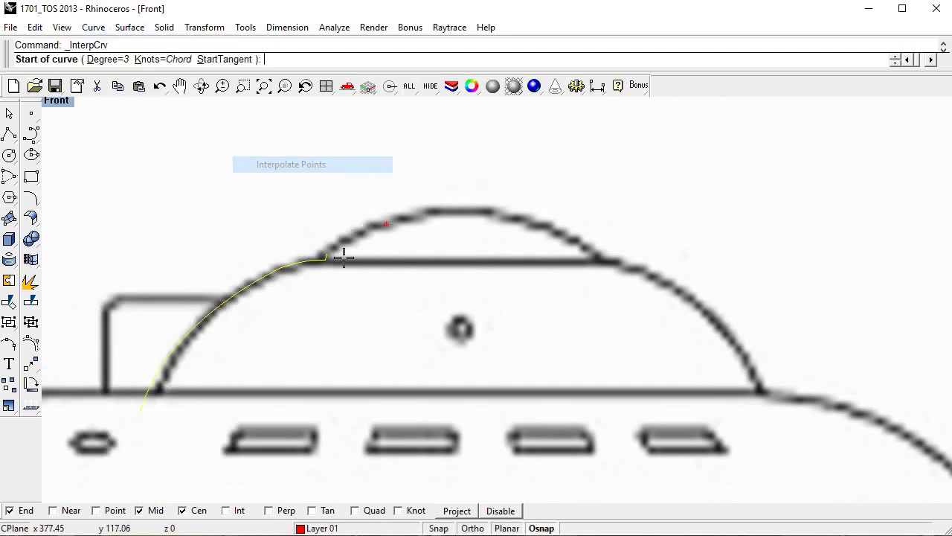
left_click(332, 256)
scroll(363, 235, "up", 3)
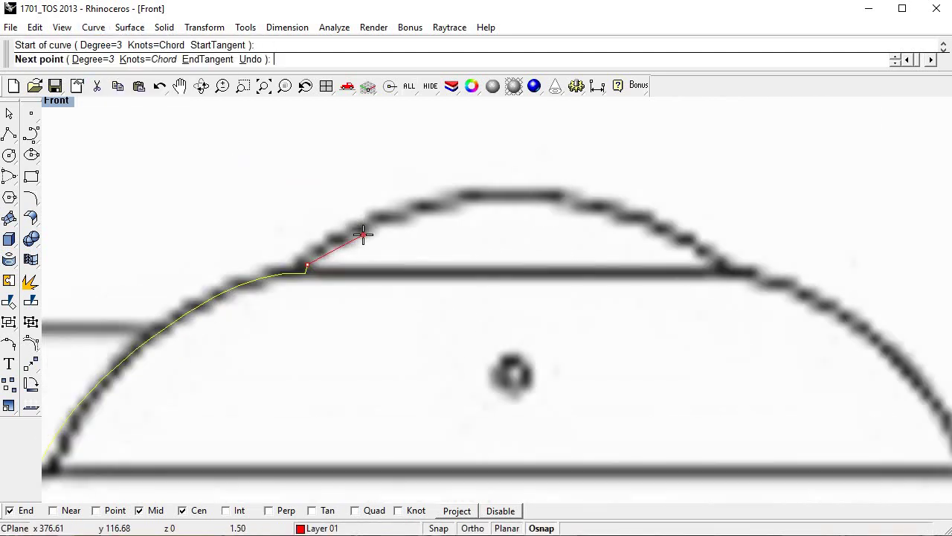
left_click(361, 229)
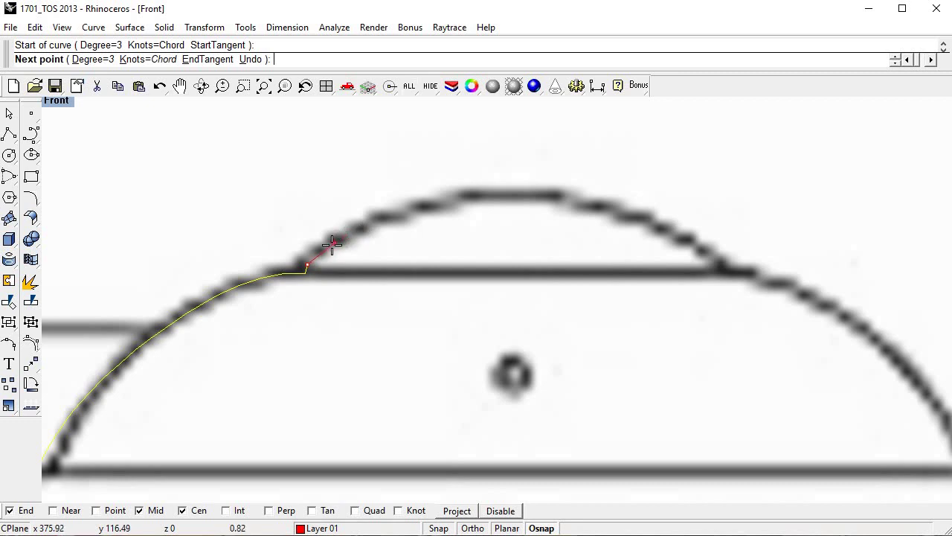
left_click(332, 242)
left_click(382, 217)
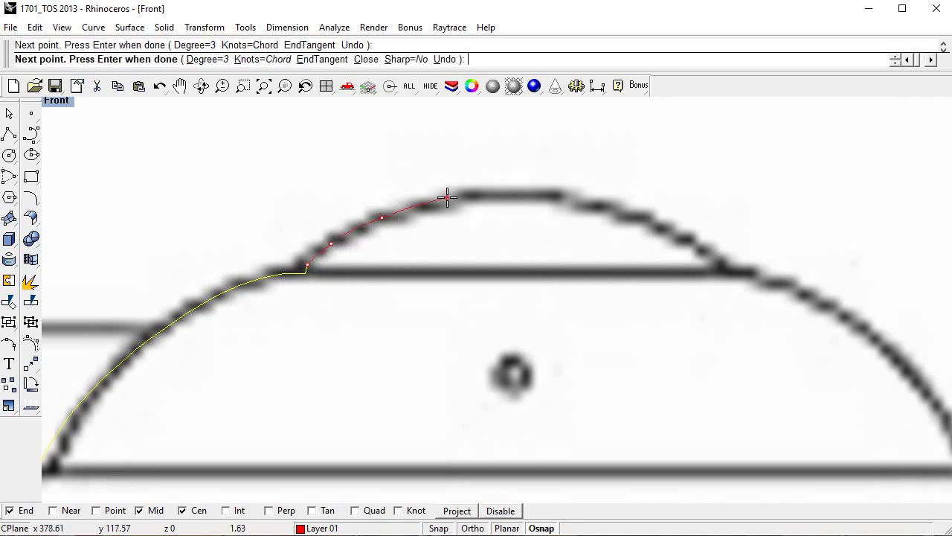
left_click(445, 199)
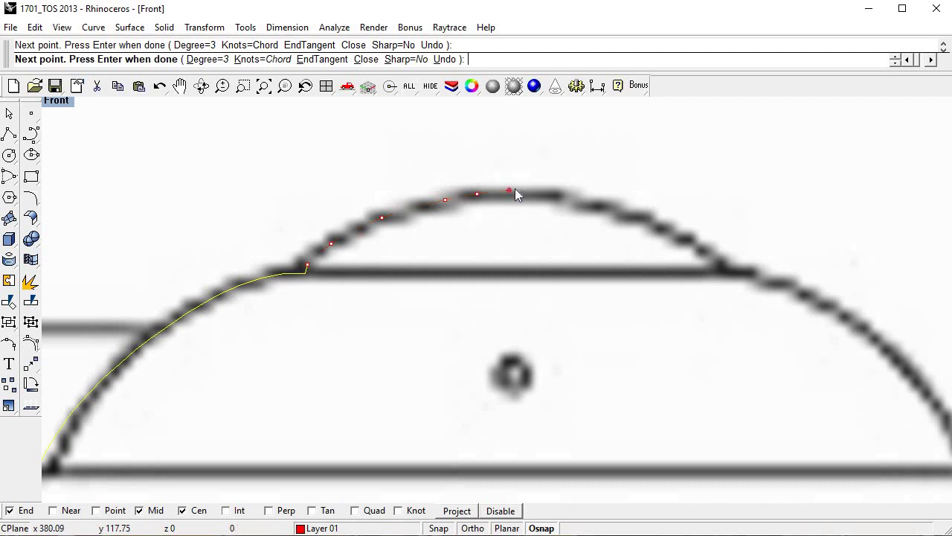
left_click(514, 191)
key("Return")
scroll(513, 192, "down", 3)
left_click(20, 287)
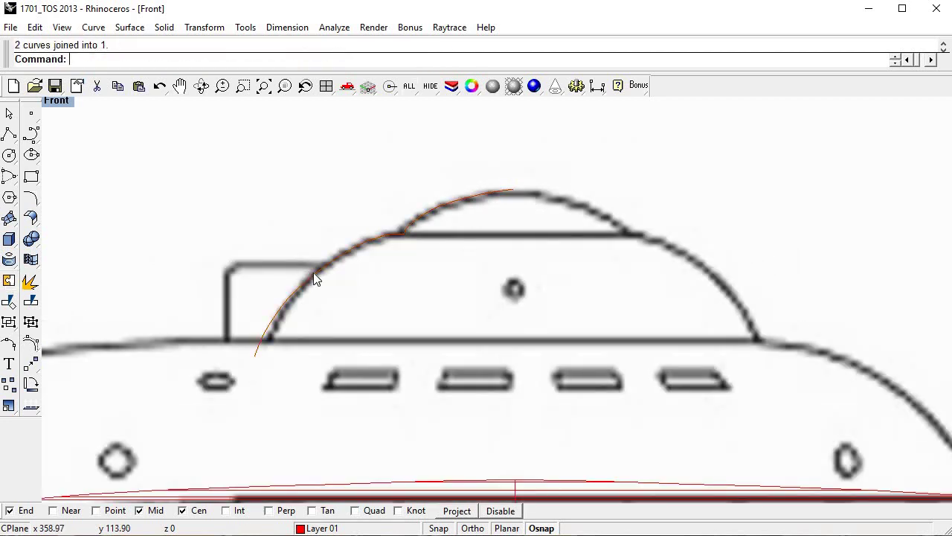
scroll(313, 272, "down", 3)
Draw a vertical reference line from below the profile up to the dome top.
left_click(93, 26)
mouse_move(111, 82)
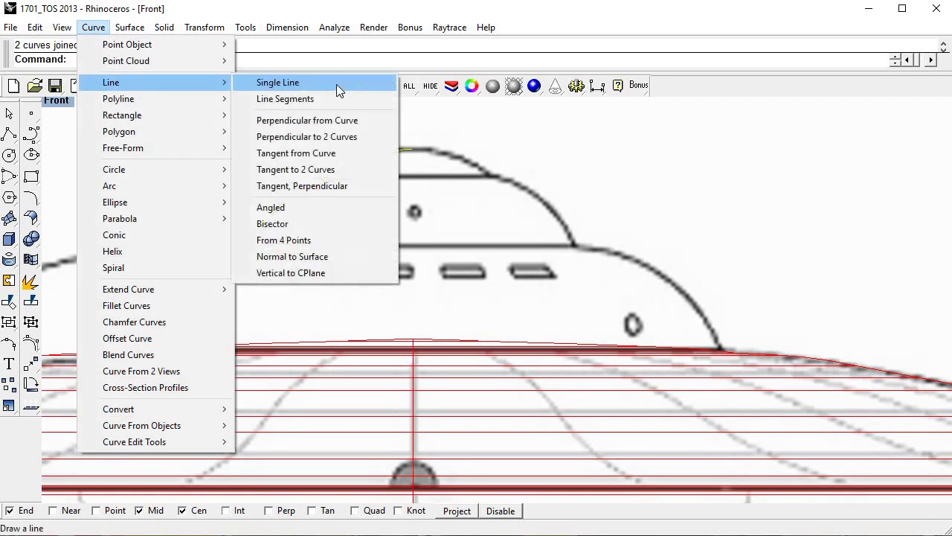
left_click(340, 90)
left_click(413, 339)
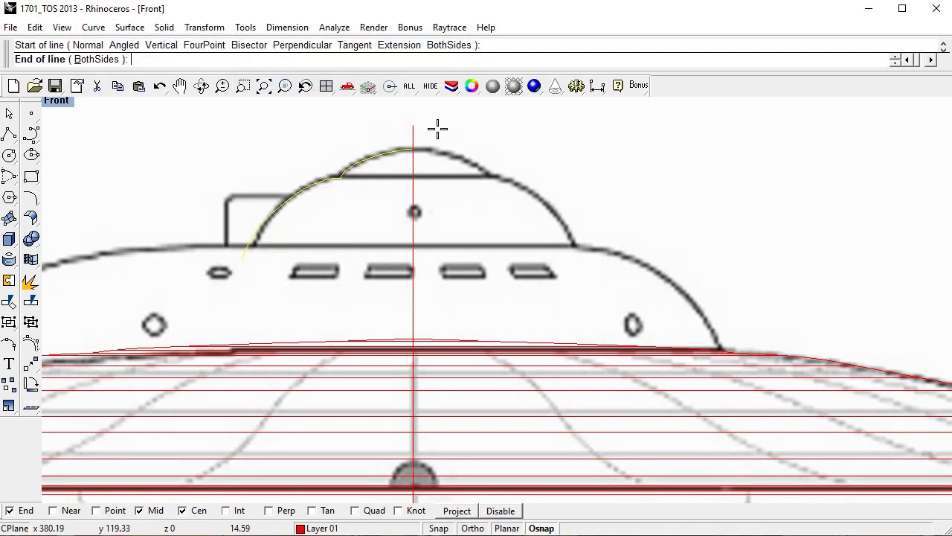
left_click(402, 152)
key("Return")
scroll(393, 153, "up", 2)
scroll(395, 151, "up", 2)
key("Escape")
scroll(394, 151, "up", 3)
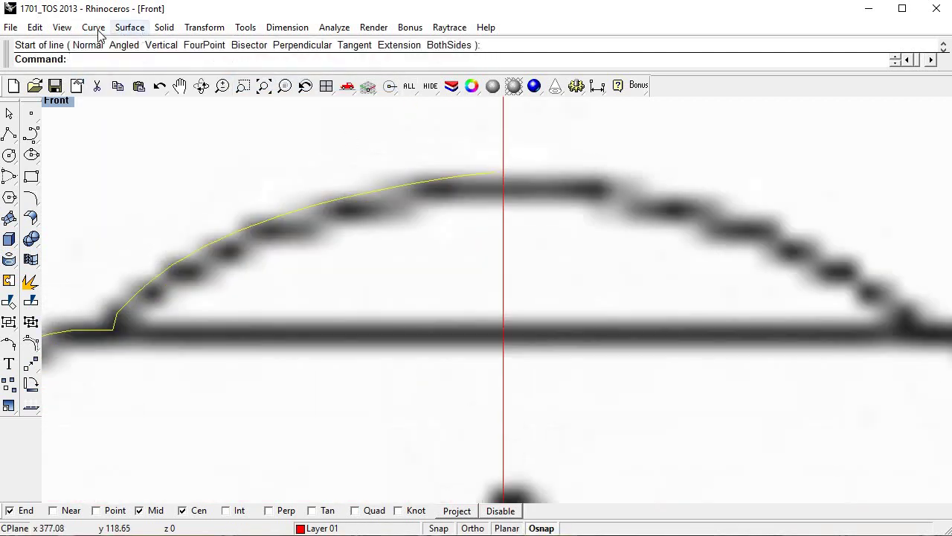
left_click(93, 27)
left_click(276, 81)
scroll(484, 149, "up", 5)
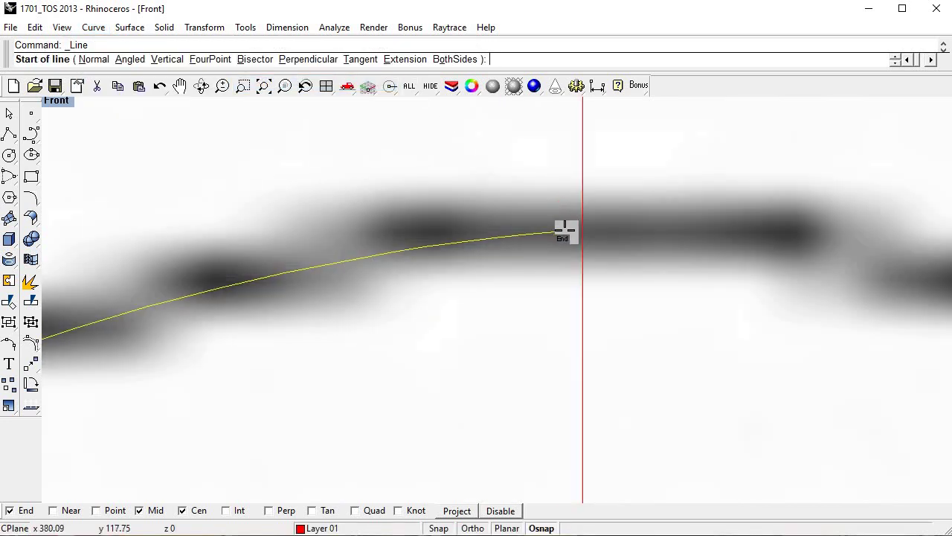
key("Escape")
Edit the profile's control points so its end meets the centre line and its top is reshaped.
key("F10")
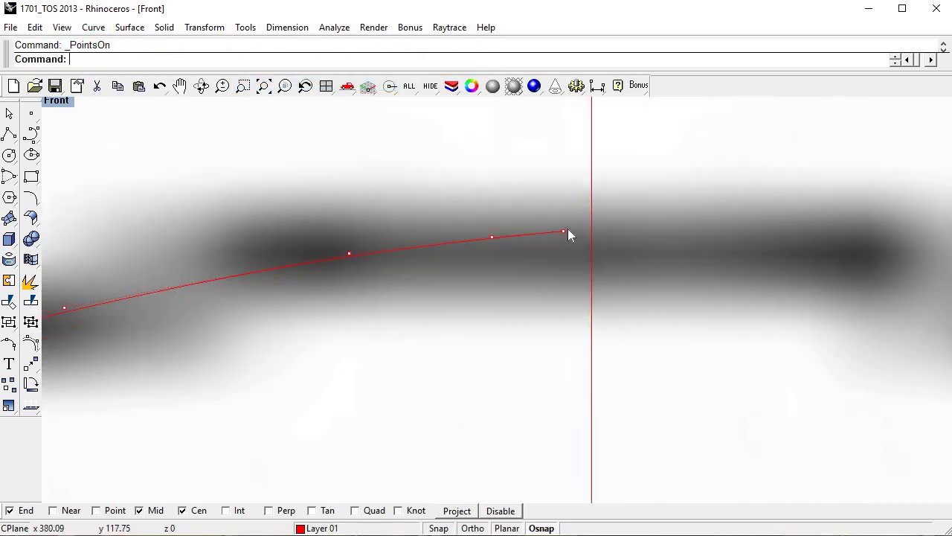
scroll(564, 233, "up", 3)
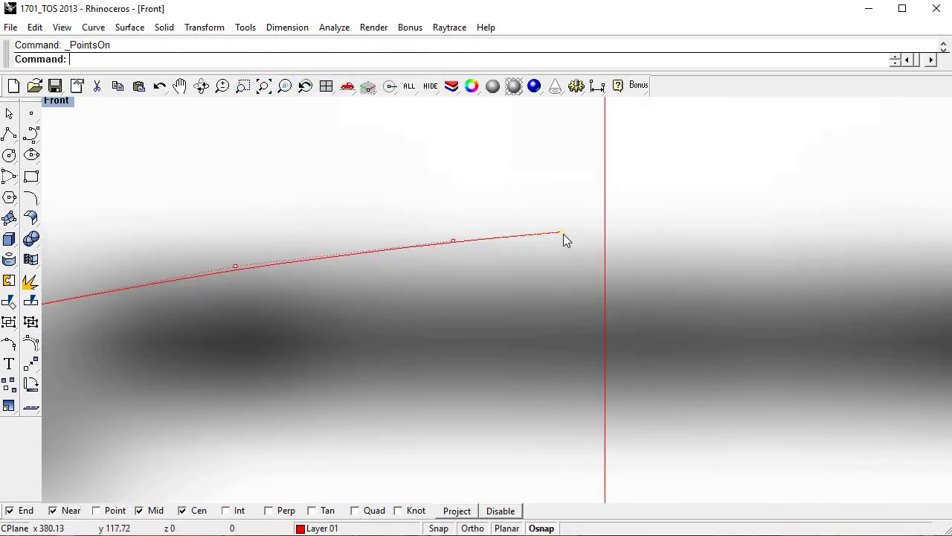
left_click_drag(563, 233, 604, 231)
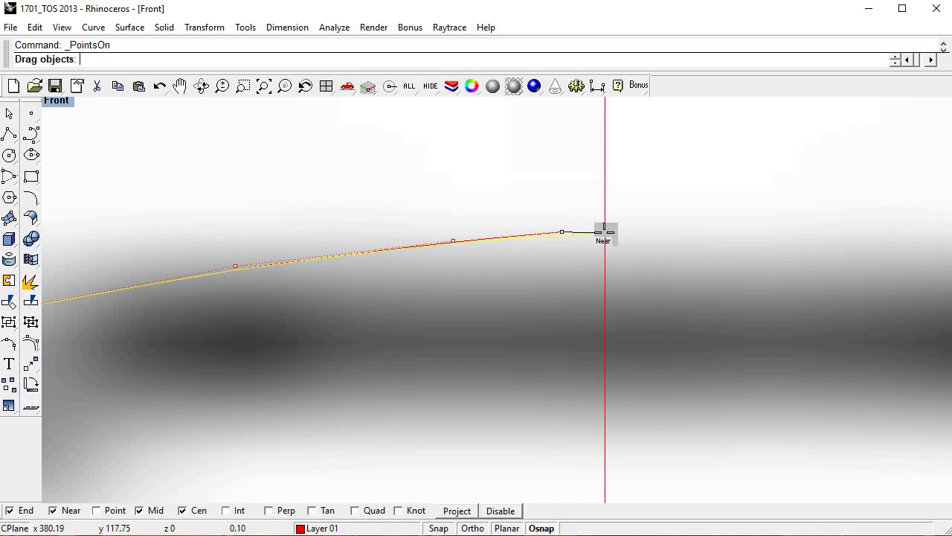
left_click(455, 240)
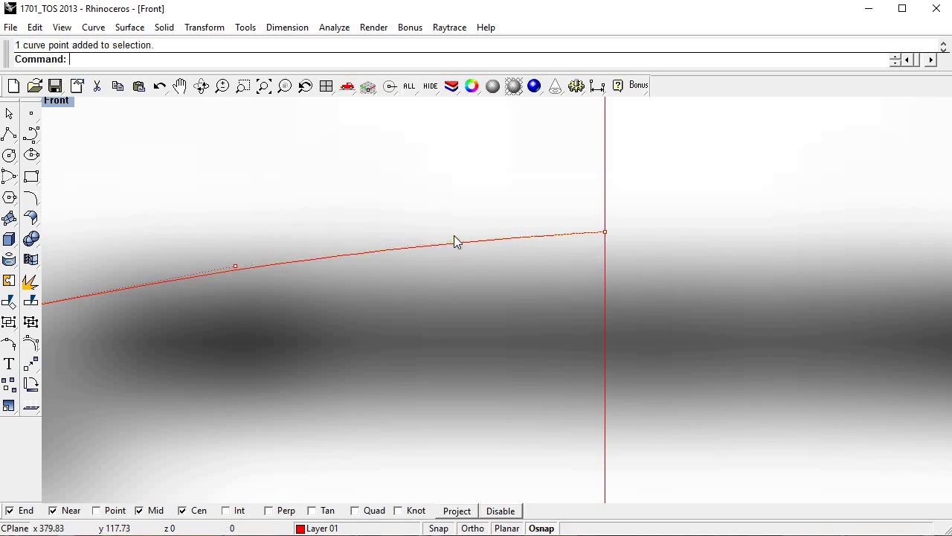
left_click_drag(454, 241, 454, 231)
left_click_drag(454, 232, 454, 242)
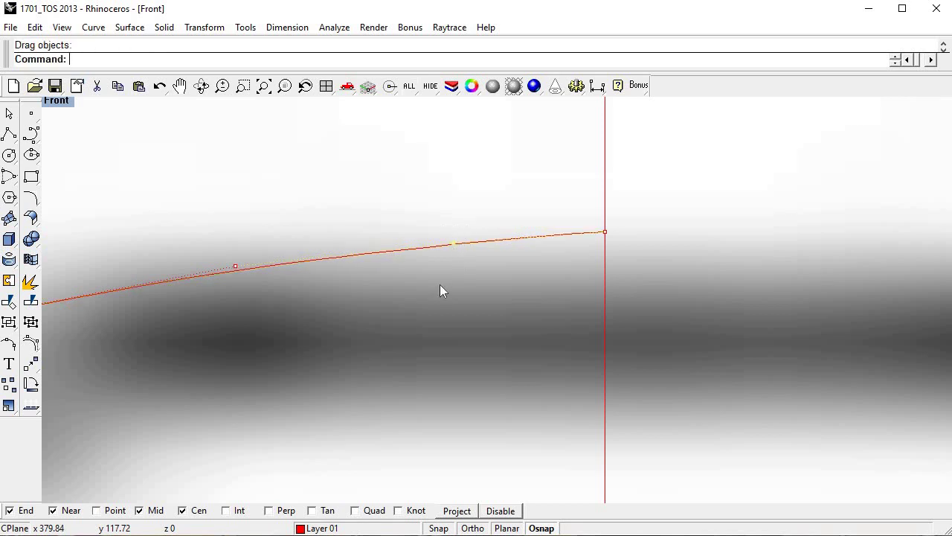
key("ctrl+z")
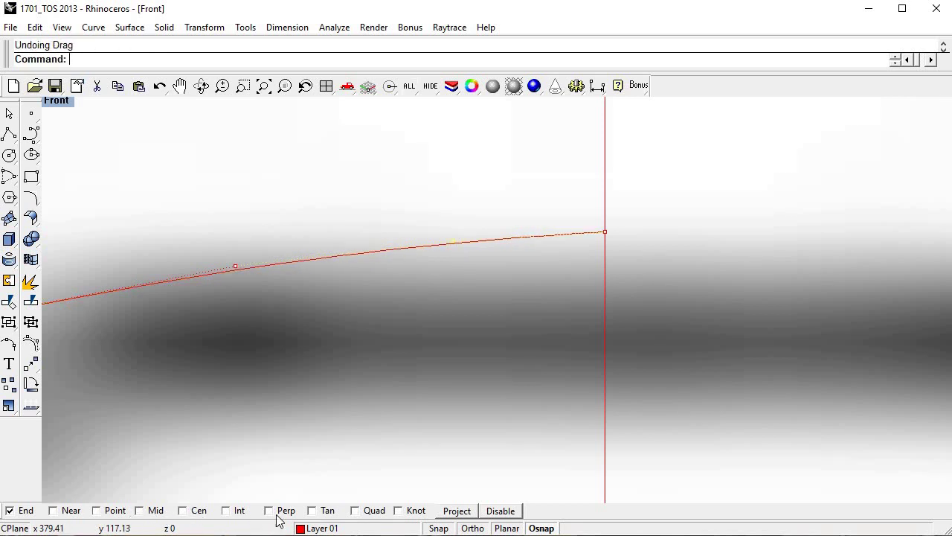
left_click(501, 511)
left_click_drag(453, 242, 450, 236)
scroll(460, 324, "down", 3)
scroll(457, 340, "down", 3)
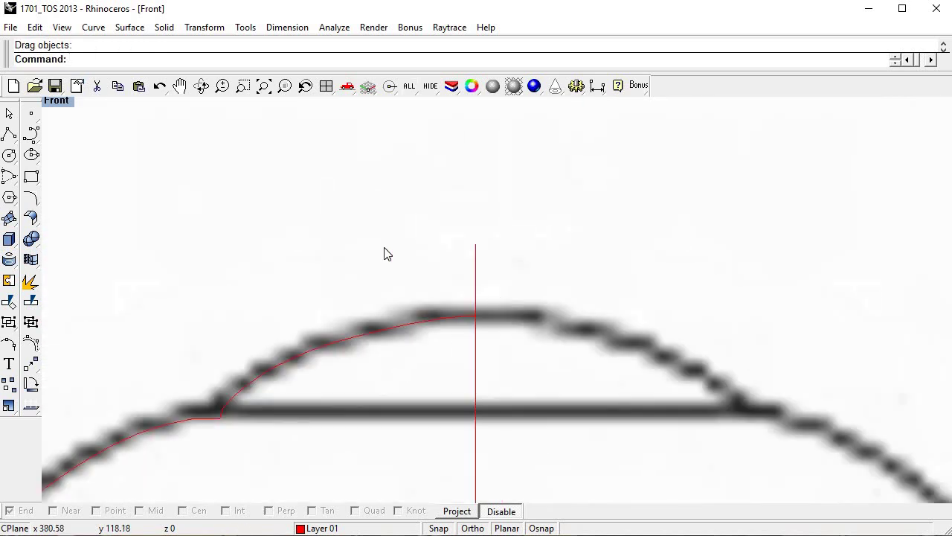
Delete the stray vertical reference line, re-enable object snapping and select the profile curve.
key("Delete")
right_click_drag(518, 316, 586, 201)
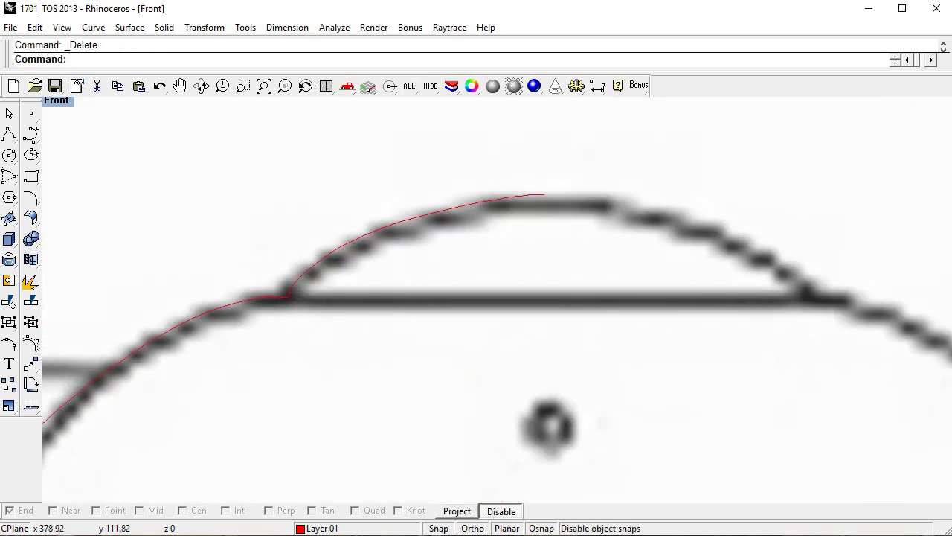
left_click(501, 511)
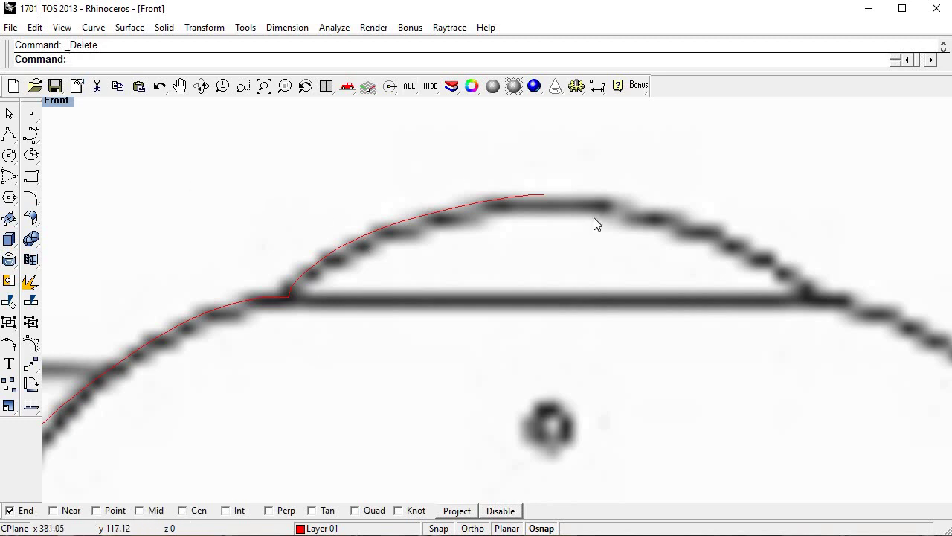
scroll(595, 224, "down", 3)
left_click(376, 298)
right_click_drag(499, 294, 544, 215)
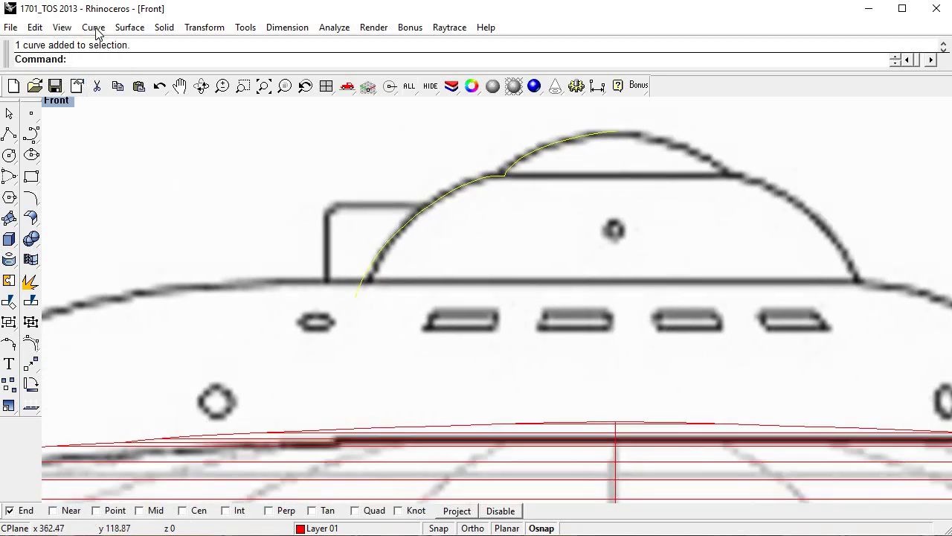
Draw a line straight down from the profile's lower end and join it to the profile.
left_click(95, 29)
mouse_move(119, 82)
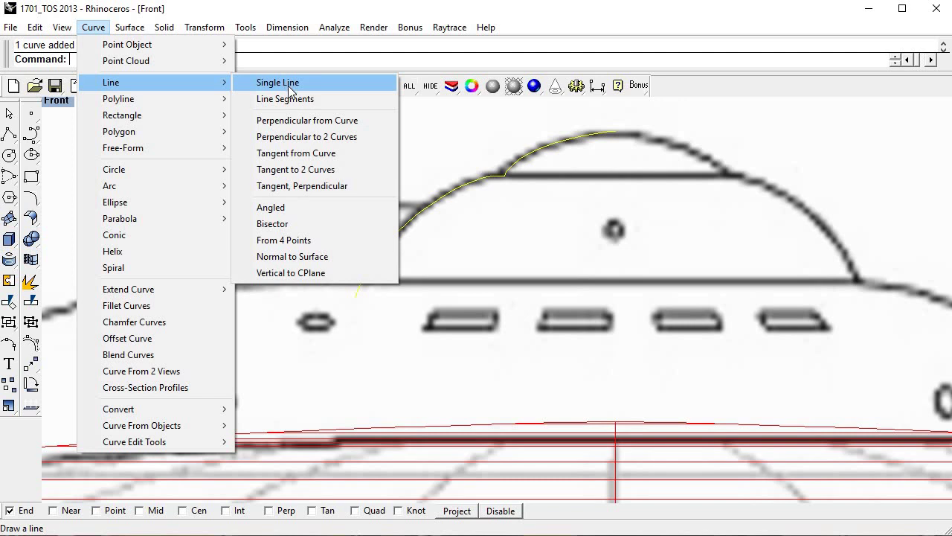
left_click(297, 87)
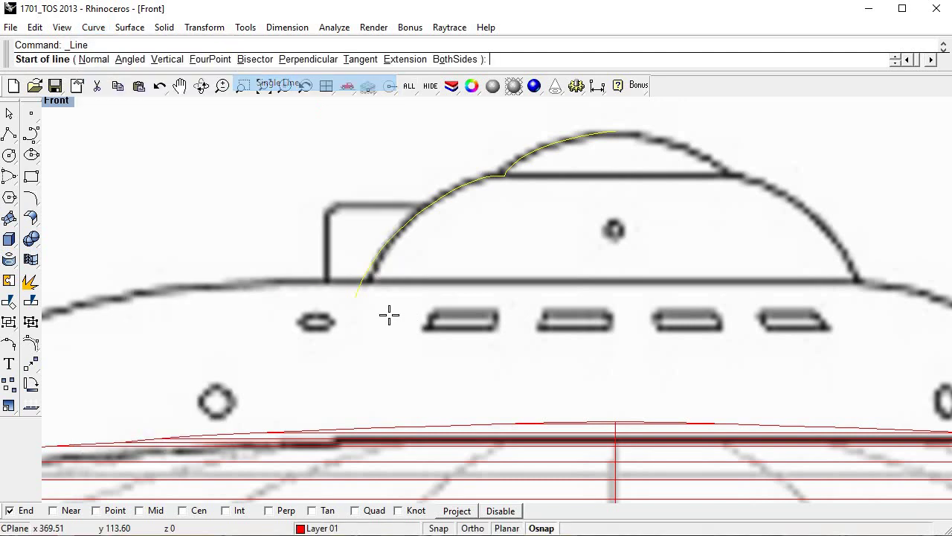
left_click(353, 303)
scroll(380, 335, "down", 2)
scroll(387, 340, "down", 1)
left_click(388, 340)
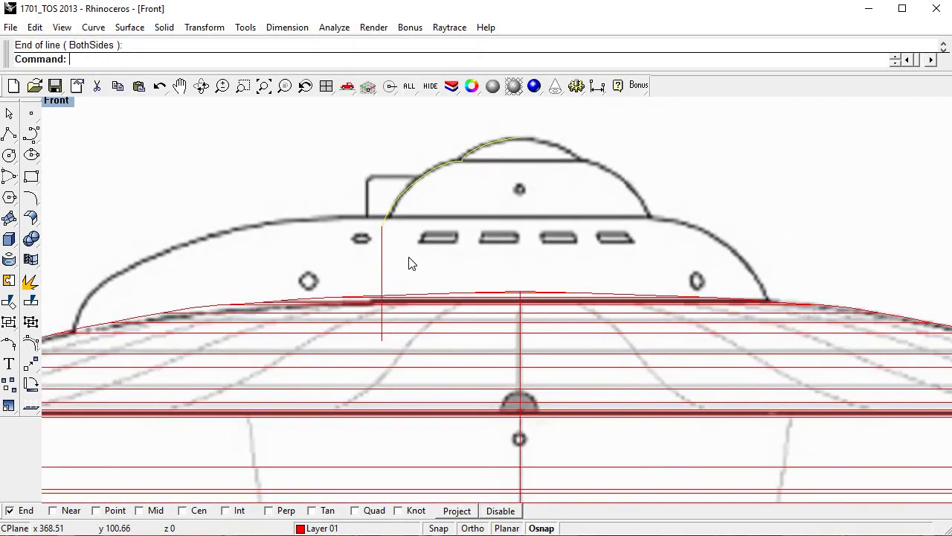
key("Return")
right_click_drag(533, 147, 415, 211)
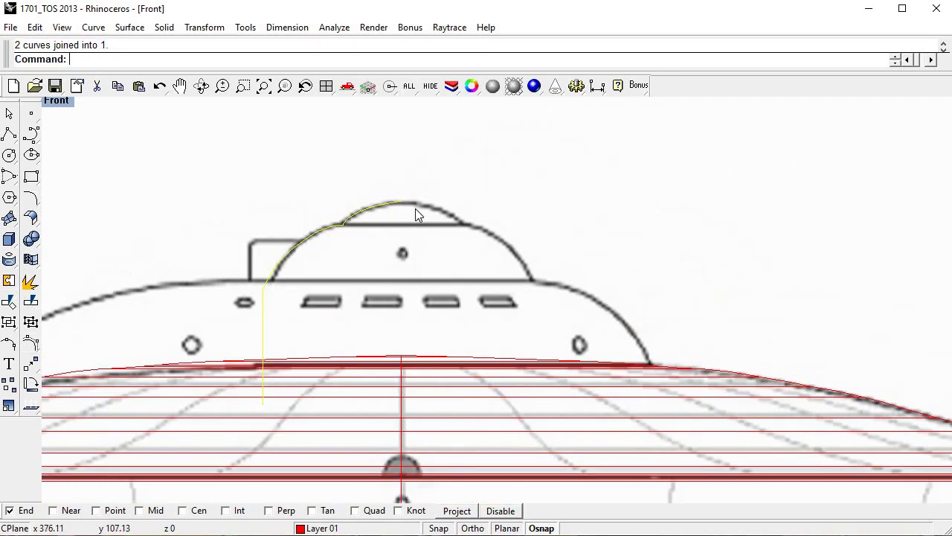
Revolve the bridge profile around the centre axis into a red dome surface.
left_click(129, 26)
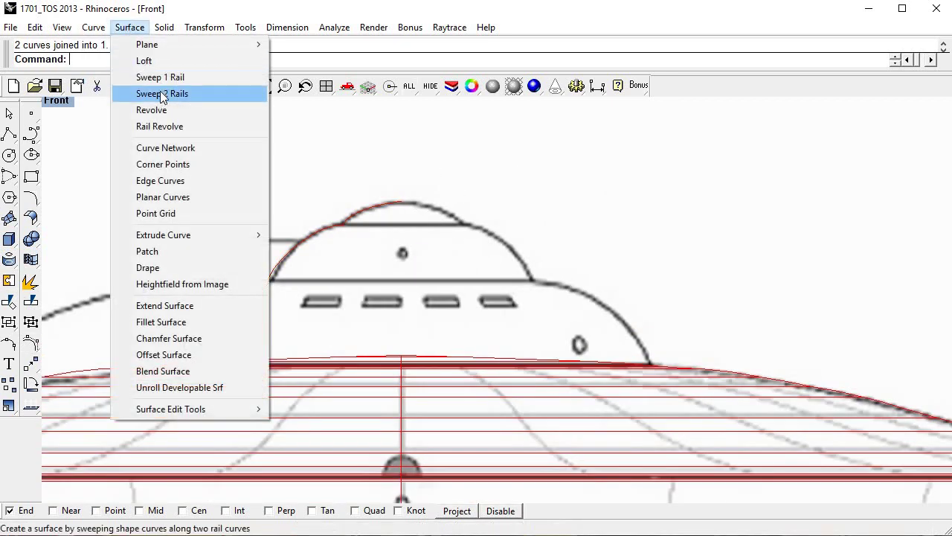
left_click(160, 109)
key("Return")
left_click(401, 201)
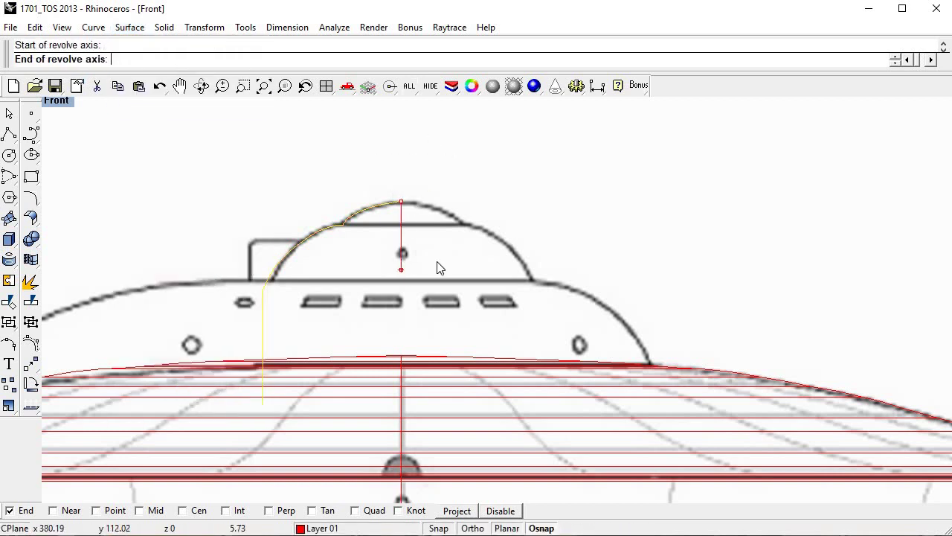
left_click(439, 266)
left_click(662, 379)
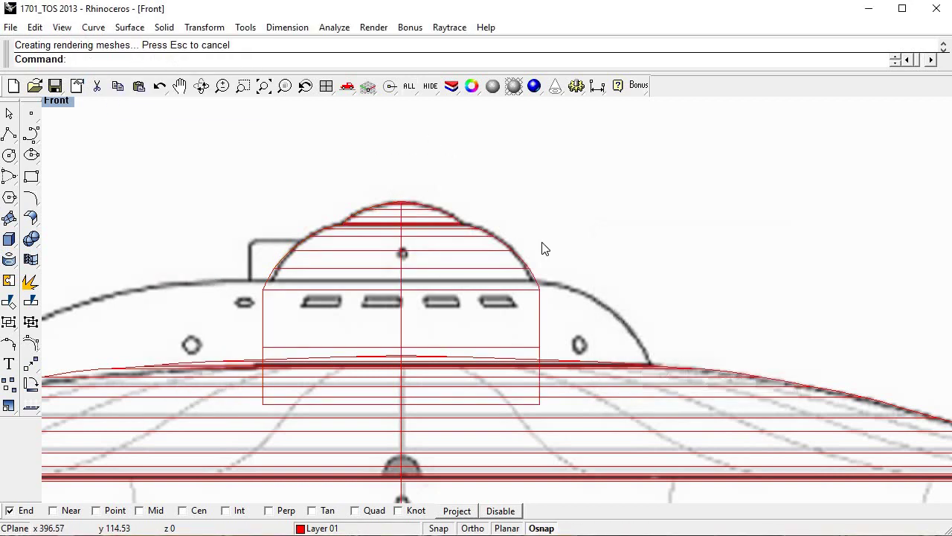
right_click_drag(471, 280, 588, 265)
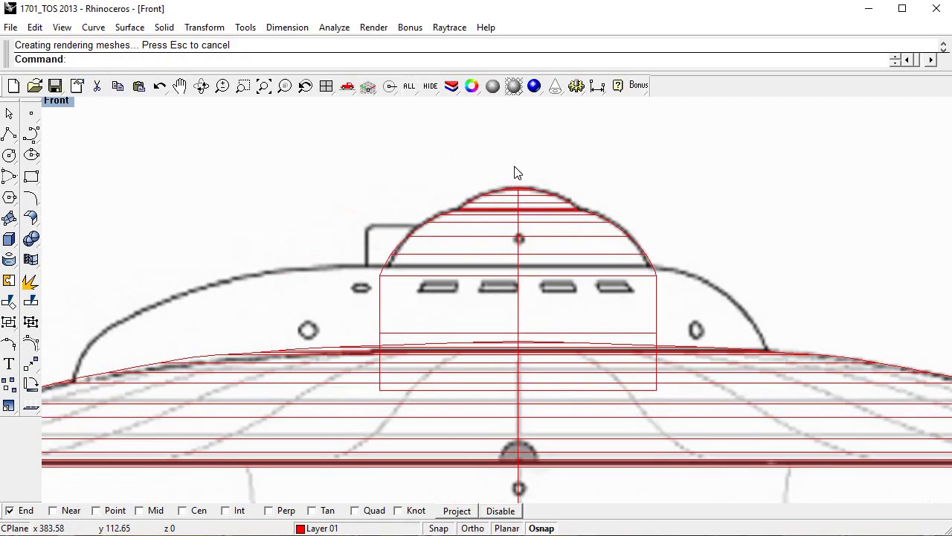
Zoom extents, orbit the Perspective view side-on and from above, then recentre the Right view.
double_click(56, 101)
left_click(264, 87)
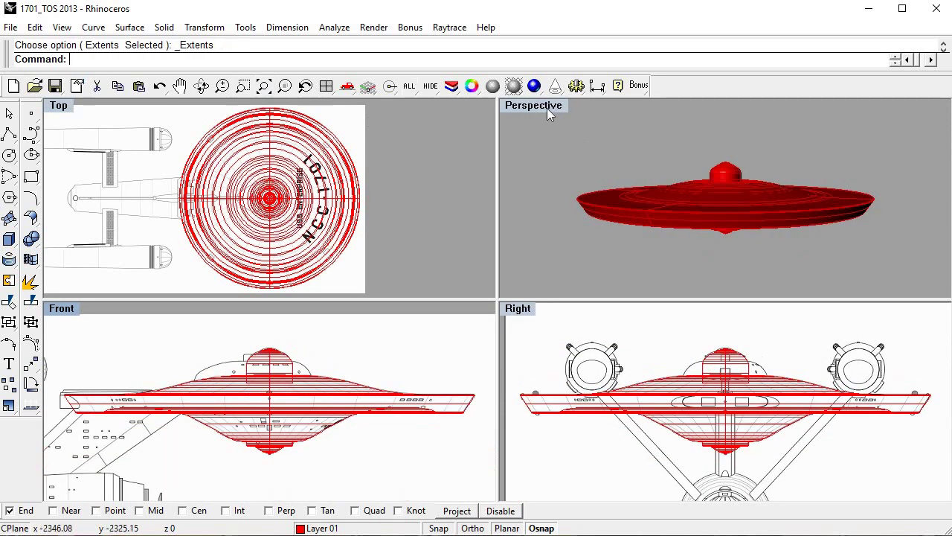
double_click(536, 106)
right_click_drag(523, 227, 605, 182)
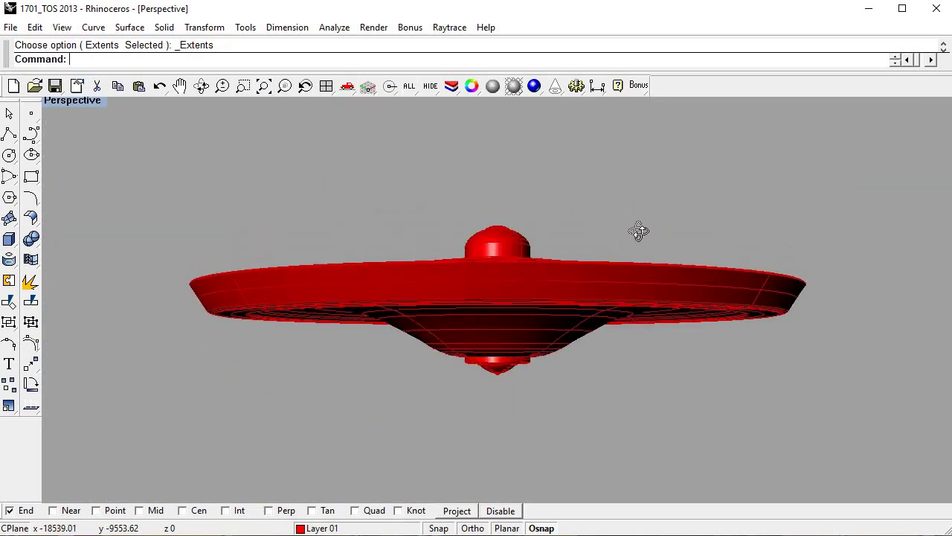
right_click_drag(638, 230, 215, 156)
double_click(74, 104)
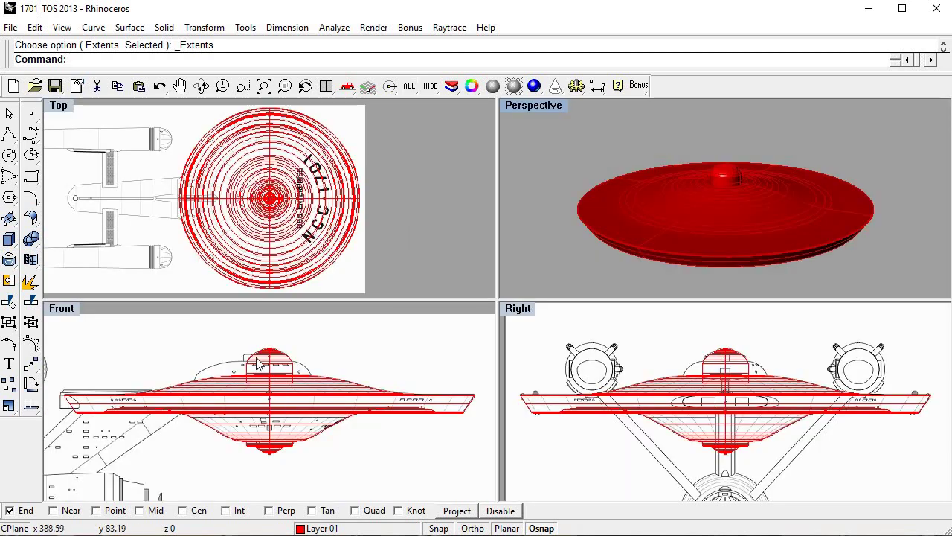
scroll(732, 375, "up", 1)
scroll(736, 378, "down", 3)
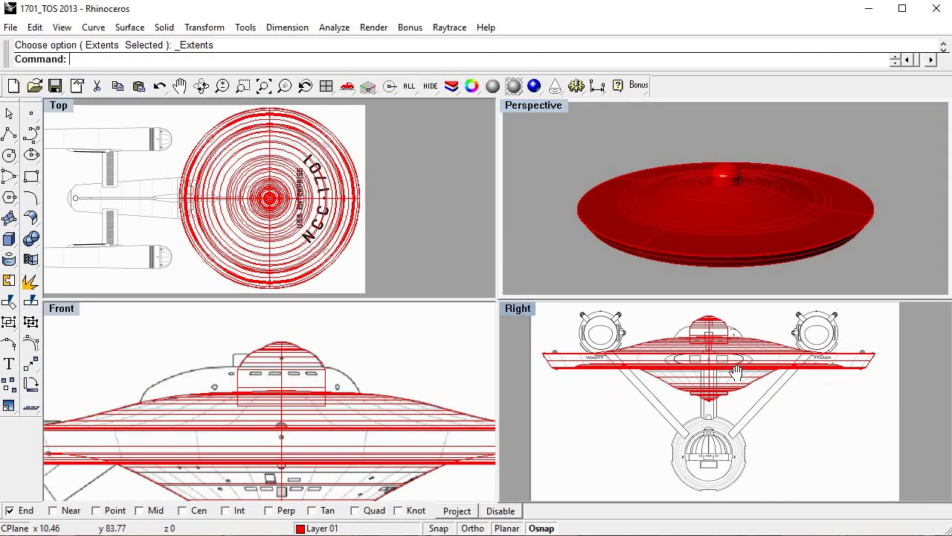
right_click_drag(744, 384, 770, 437)
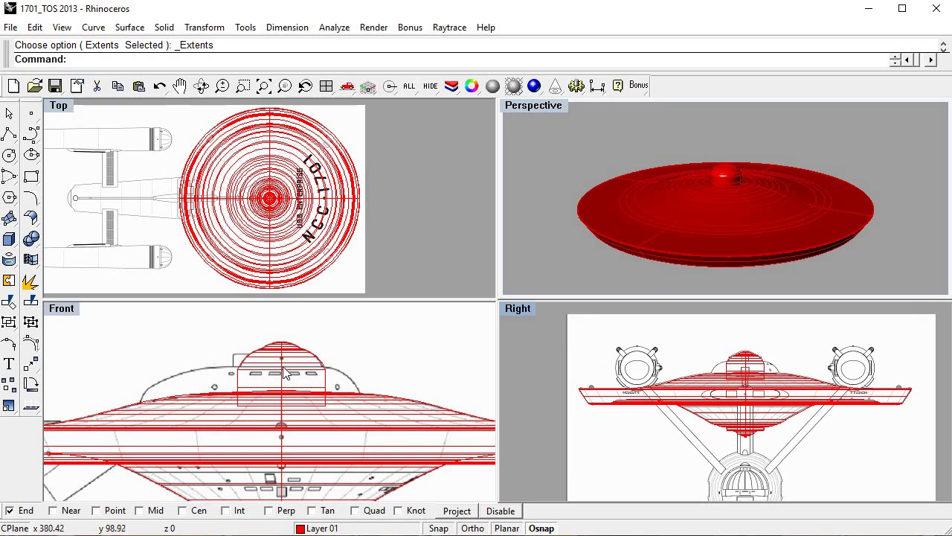
scroll(346, 393, "up", 2)
In the maximized Front view, begin an interpolated curve where the bridge meets the saucer.
double_click(65, 312)
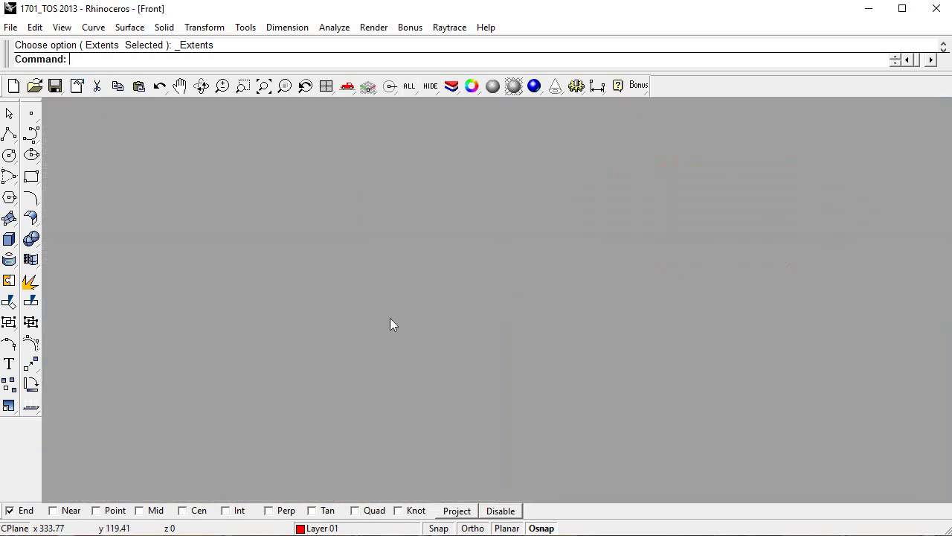
right_click_drag(716, 225, 600, 220)
scroll(533, 246, "down", 1)
right_click_drag(533, 246, 600, 257)
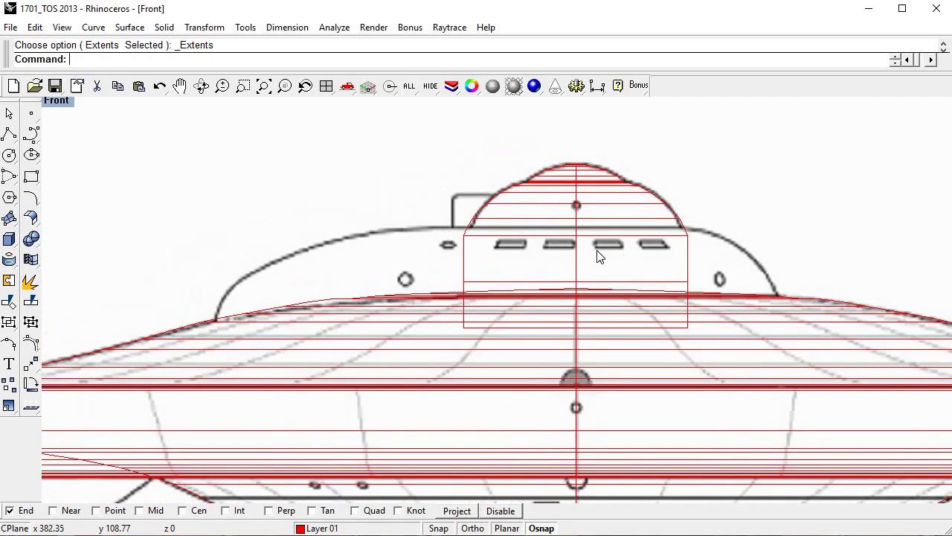
left_click(93, 27)
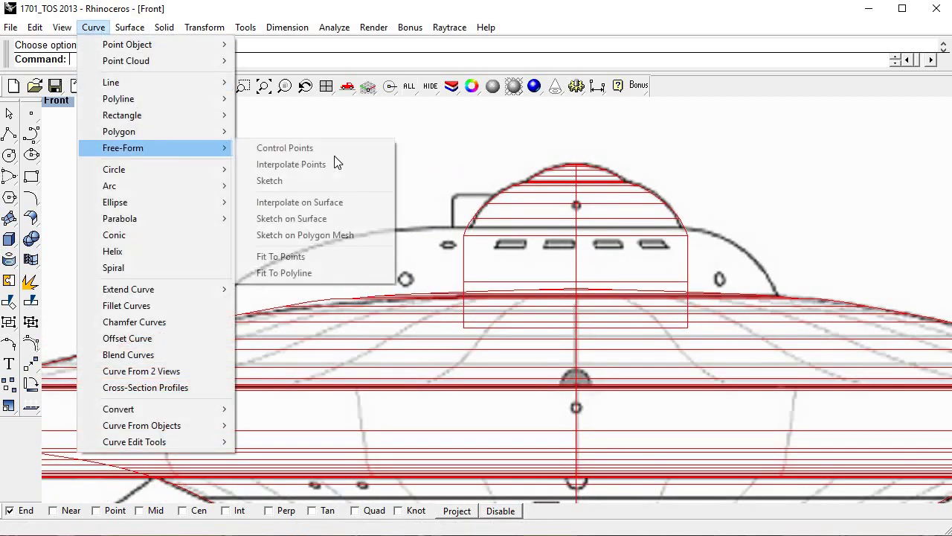
key("Return")
scroll(701, 299, "up", 1)
scroll(703, 305, "up", 2)
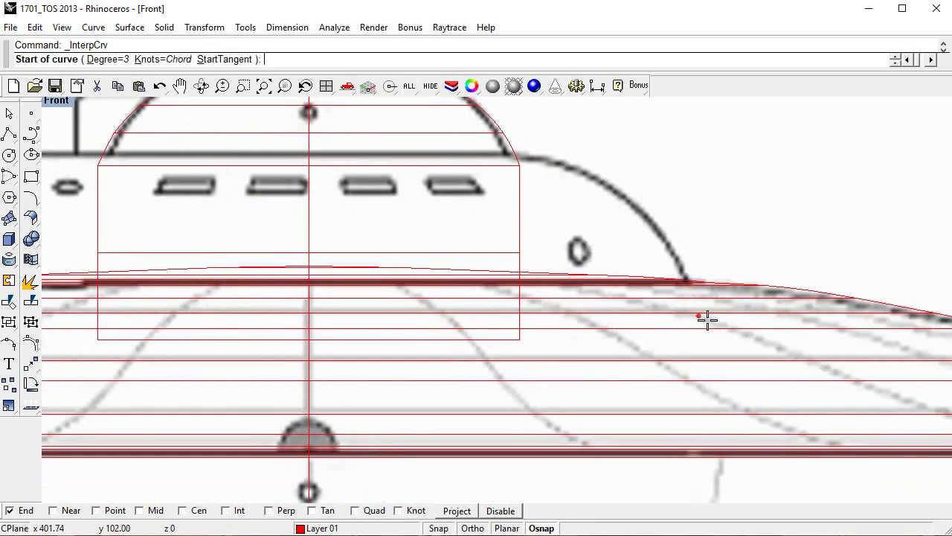
left_click(705, 320)
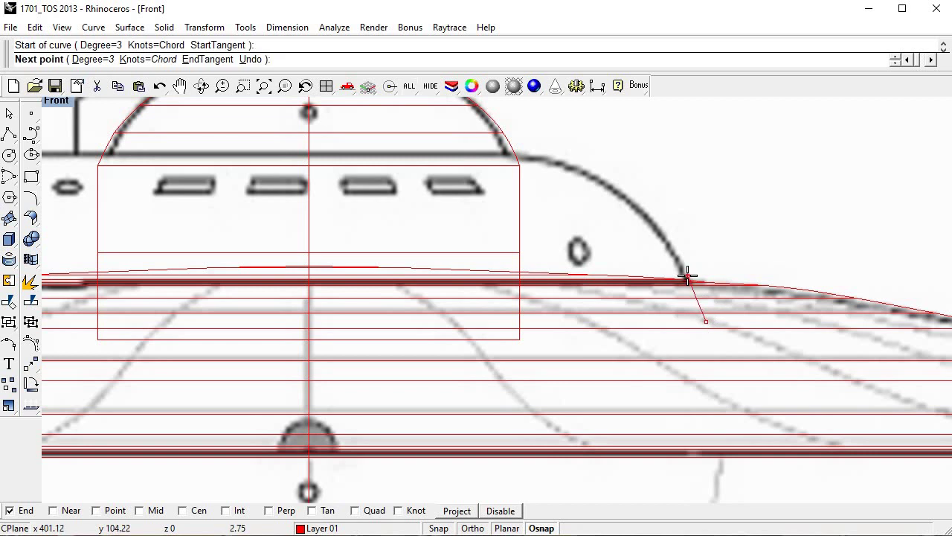
left_click(687, 277)
Add points up the bridge's curved side to the dome base and finish the curve.
left_click(664, 238)
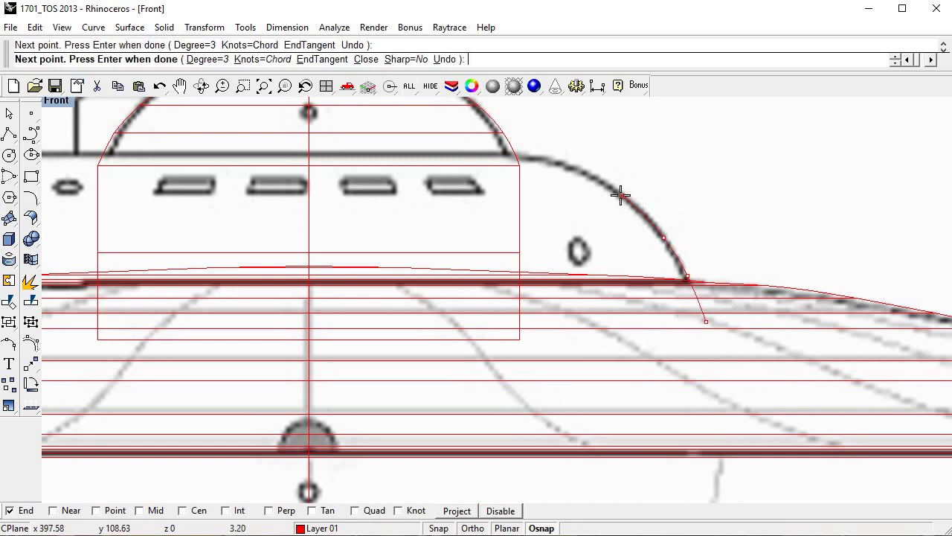
left_click(620, 195)
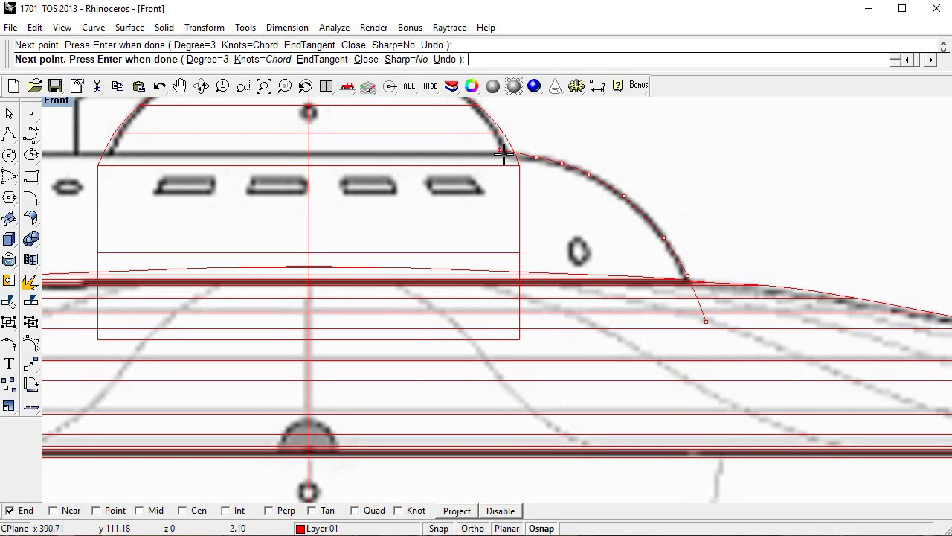
right_click_drag(509, 152, 784, 178)
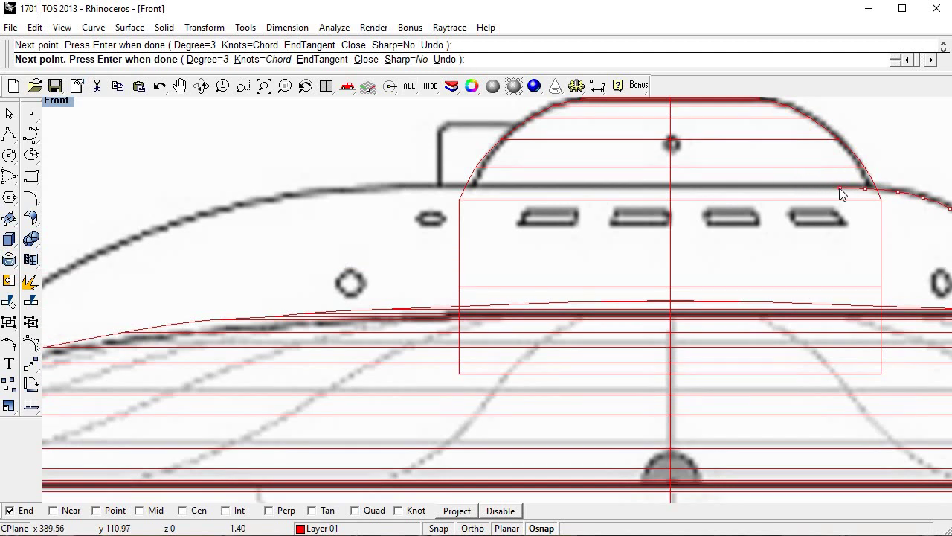
key("Return")
right_click_drag(843, 193, 643, 181)
Draw a horizontal line from the curve's top end across the flat top to the centre axis.
left_click(93, 26)
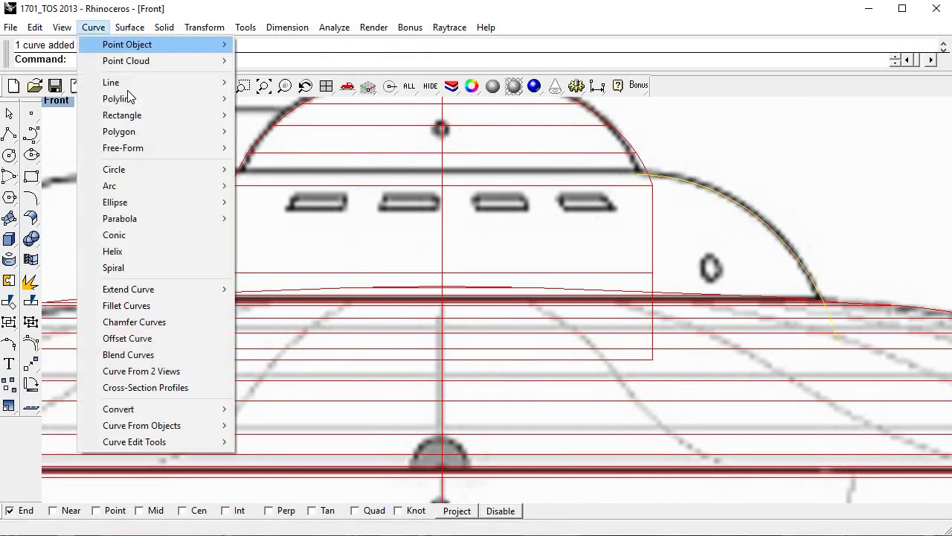
left_click(277, 81)
scroll(663, 191, "up", 5)
left_click(656, 147)
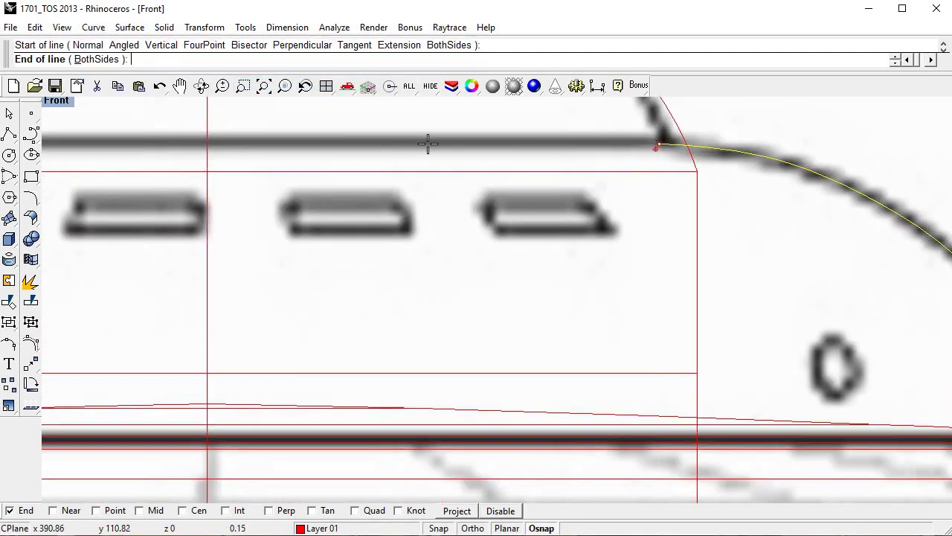
right_click_drag(428, 144, 620, 168)
scroll(610, 159, "down", 2)
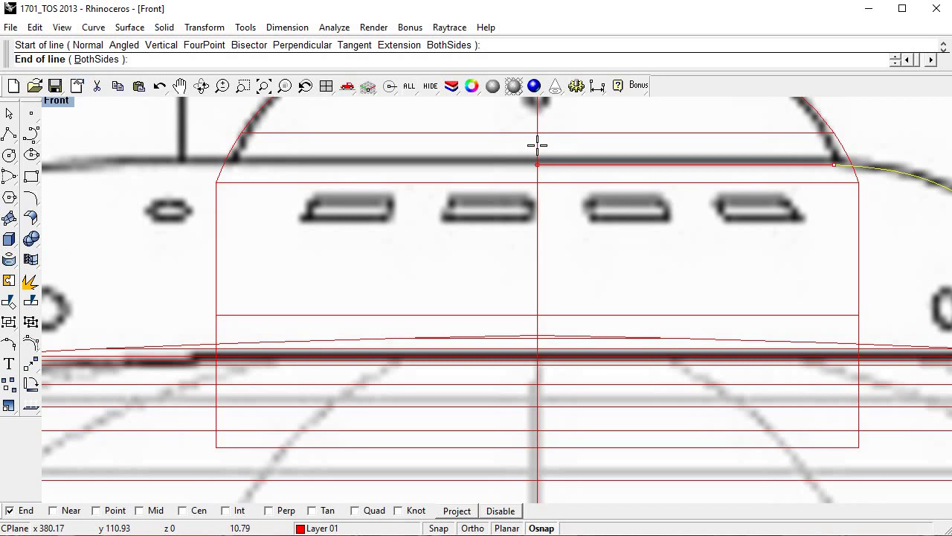
scroll(537, 146, "up", 4)
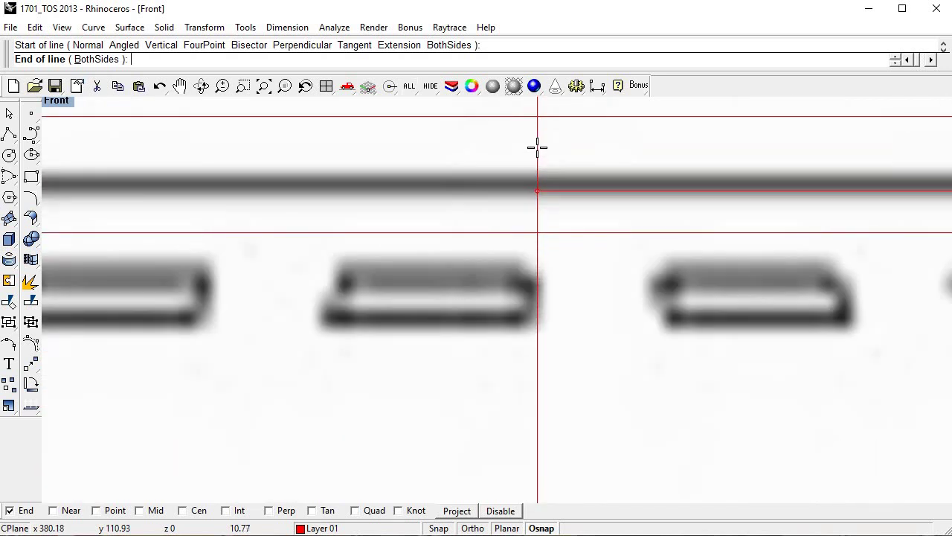
left_click(537, 146)
Join the new line and the deck curve into a single profile.
key("Return")
scroll(587, 170, "down", 4)
key("Escape")
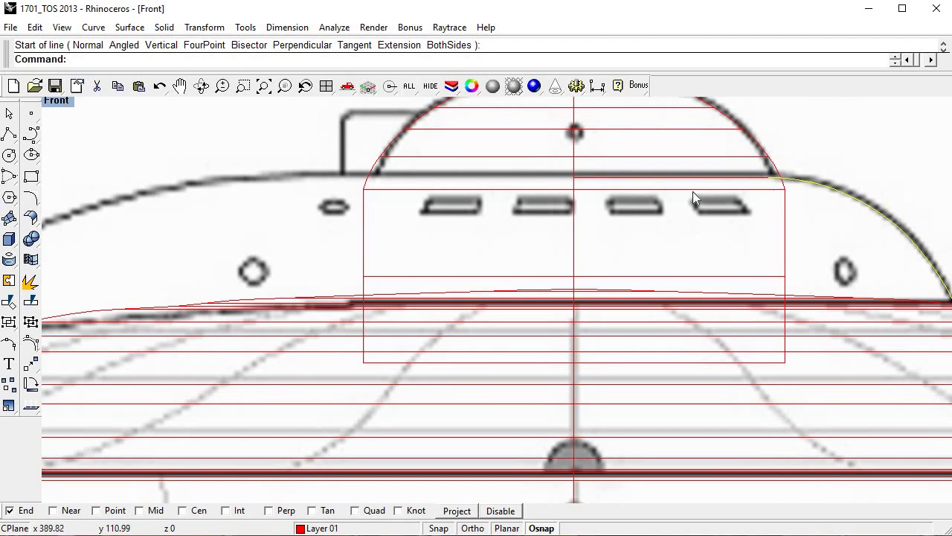
key("Escape")
scroll(431, 281, "down", 4)
right_click_drag(447, 236, 325, 223)
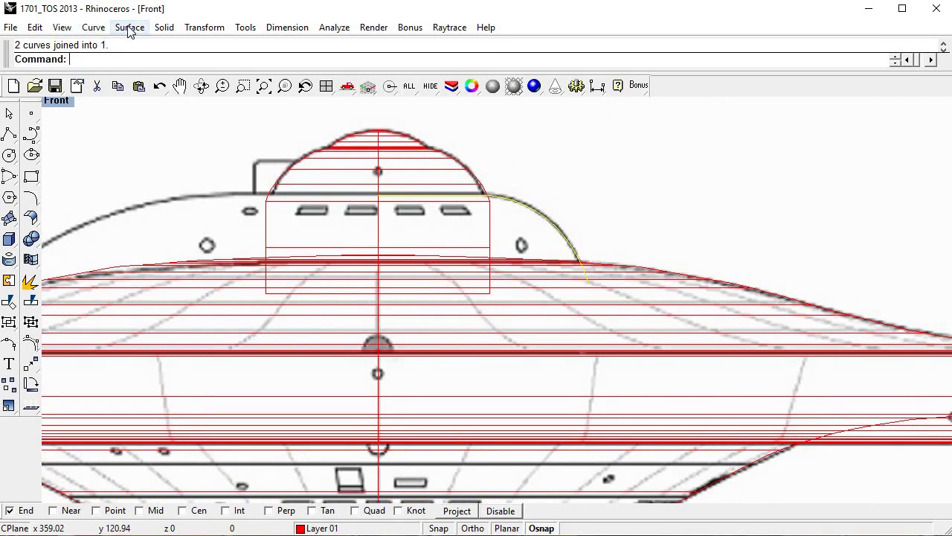
Revolve the deck profile a full 360° about the centre line into a surface.
left_click(130, 27)
left_click(148, 106)
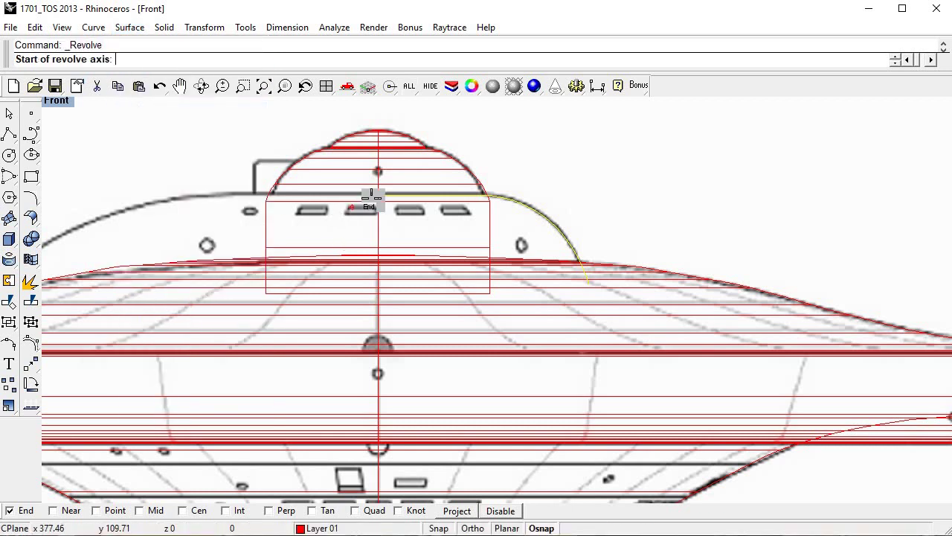
left_click(396, 251)
left_click(402, 322)
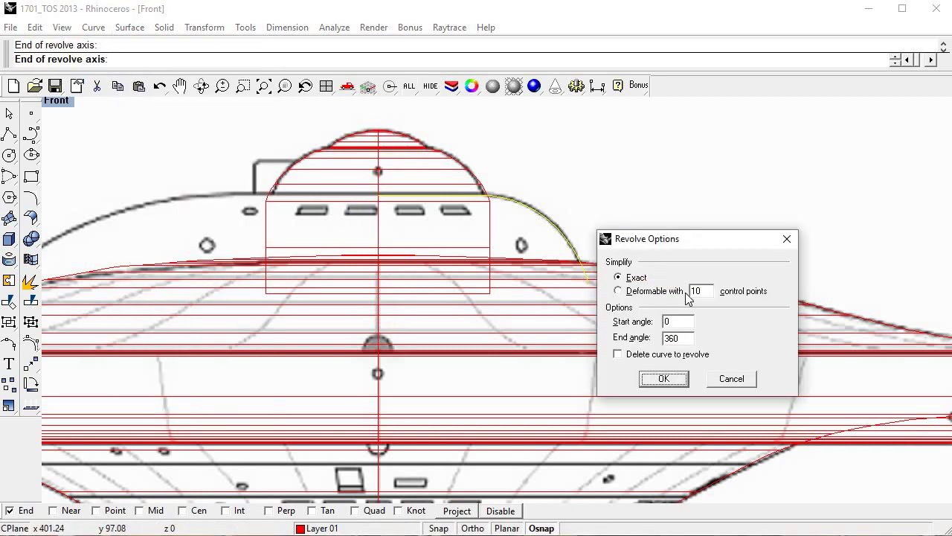
left_click(664, 380)
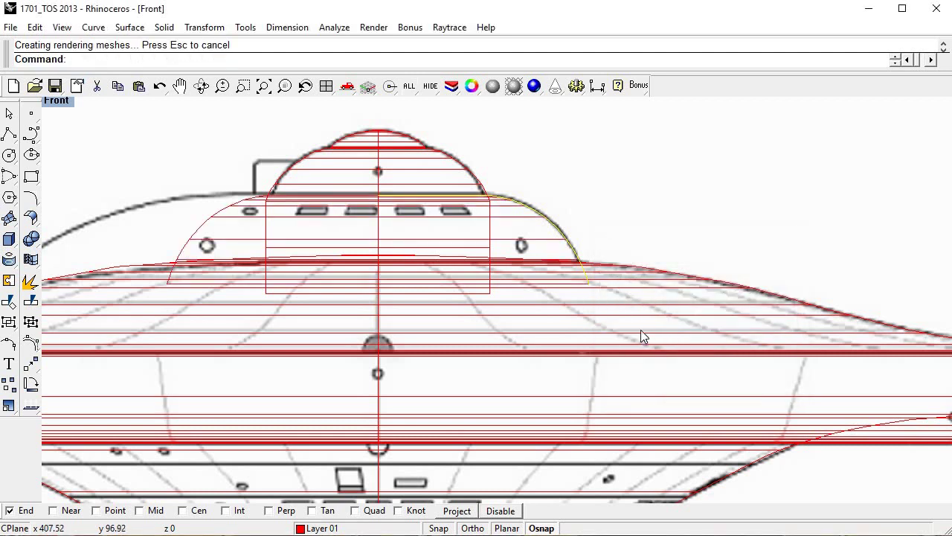
Delete the leftover profile curve and select the new bridge surface.
key("Delete")
left_click(467, 244)
right_click_drag(419, 234, 691, 224)
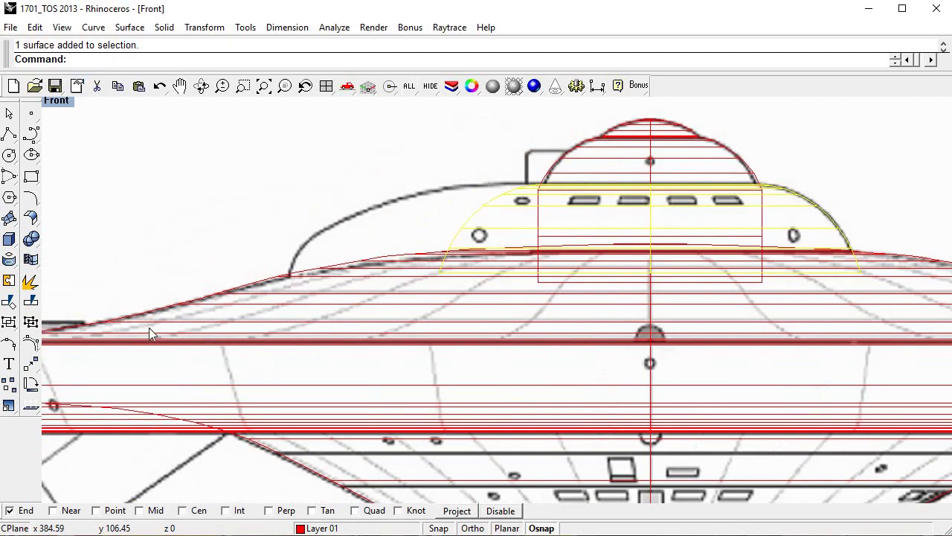
Show the deck surface's control points and shift the left-side points toward the outline.
key("F10")
mouse_move(458, 320)
right_mouse_down()
mouse_move(484, 350)
mouse_move(387, 354)
right_mouse_up()
mouse_move(194, 148)
left_mouse_down()
mouse_move(642, 334)
mouse_move(625, 330)
left_mouse_up()
left_click_drag(493, 248, 424, 244)
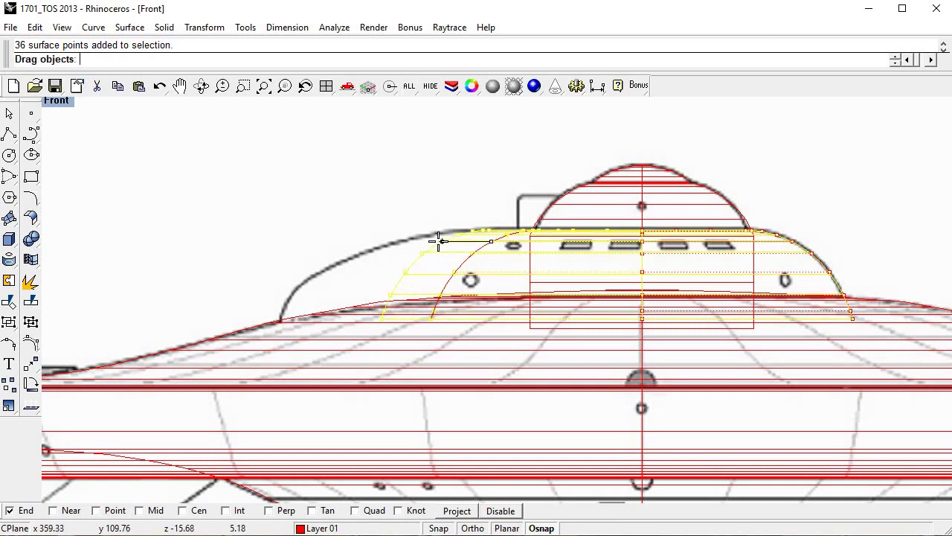
scroll(391, 243, "up", 1)
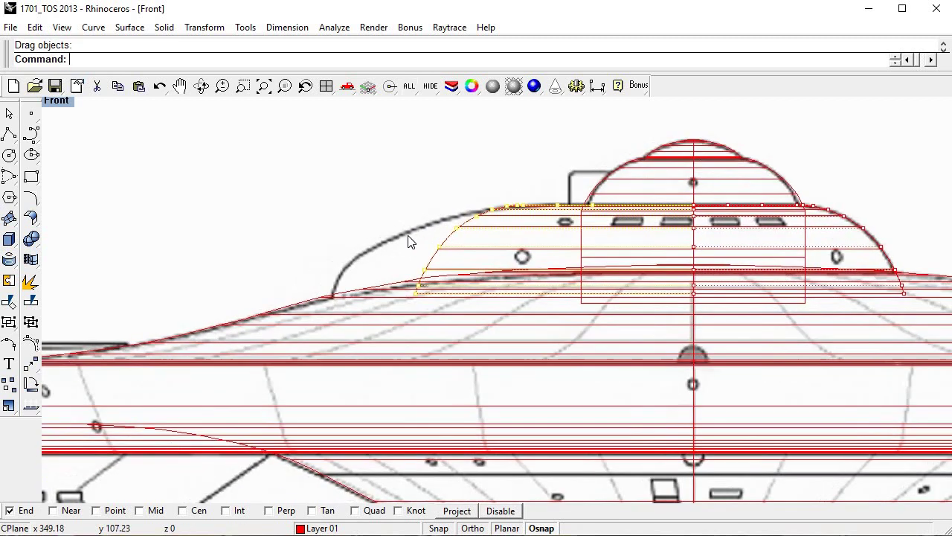
scroll(368, 264, "up", 1)
Reselect control points along the lower left edge and shift three of them left.
left_click(286, 290)
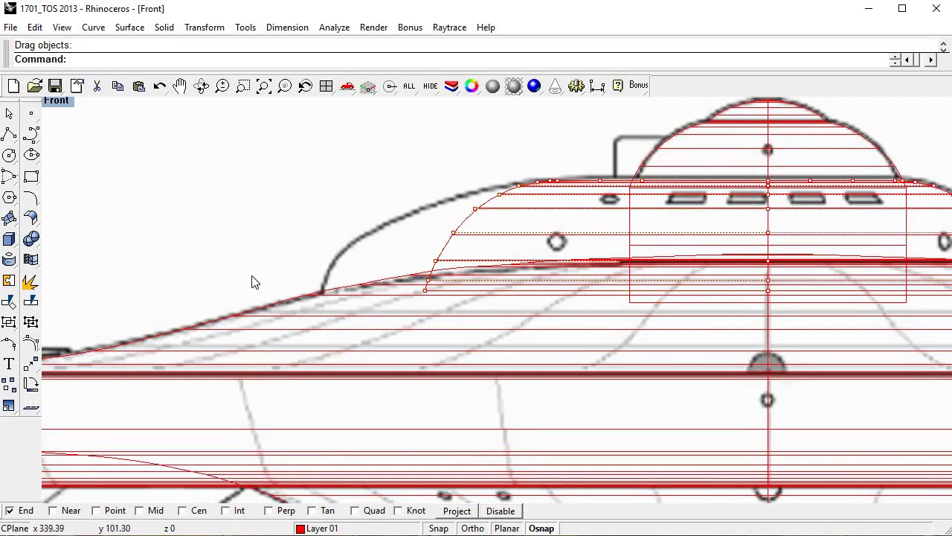
left_click_drag(255, 281, 446, 309)
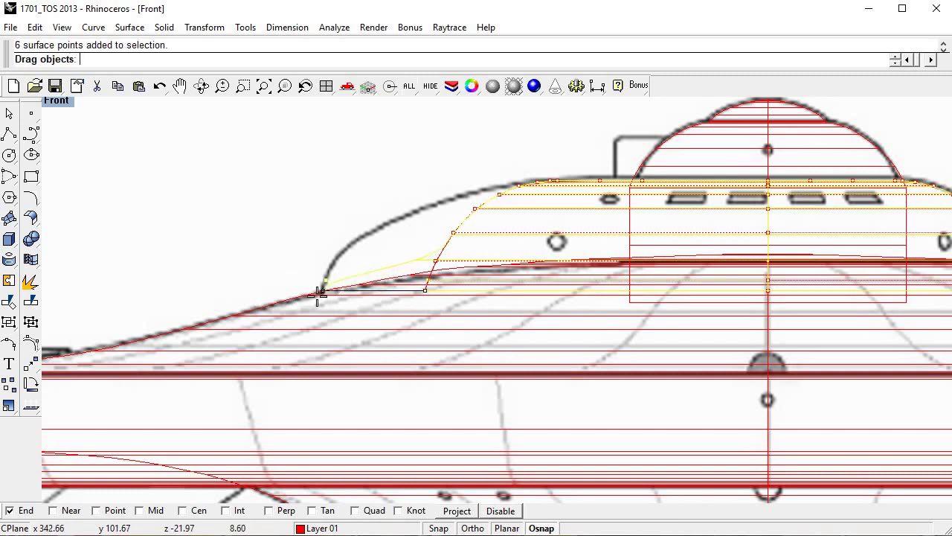
left_click(358, 324)
scroll(310, 296, "up", 1)
scroll(310, 296, "up", 1)
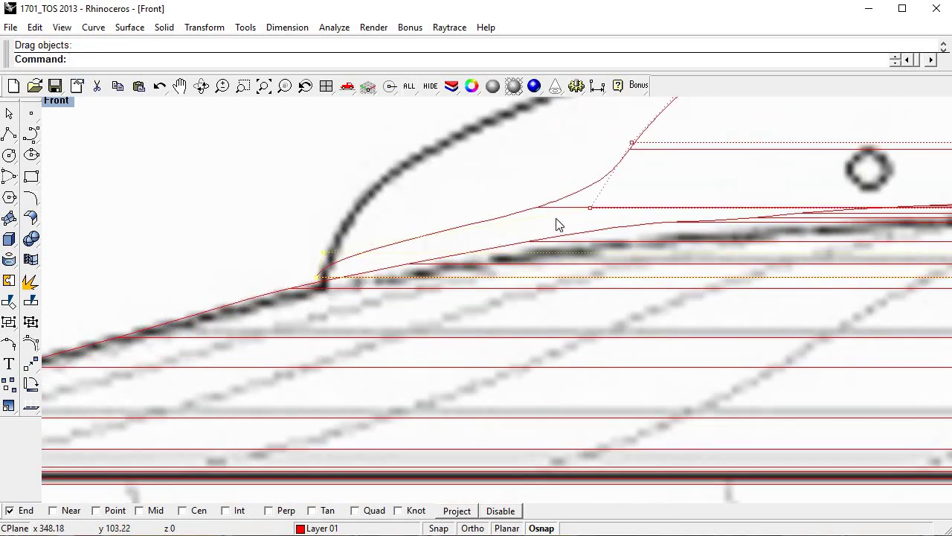
mouse_move(521, 177)
left_mouse_down()
mouse_move(600, 216)
mouse_move(353, 184)
left_mouse_up()
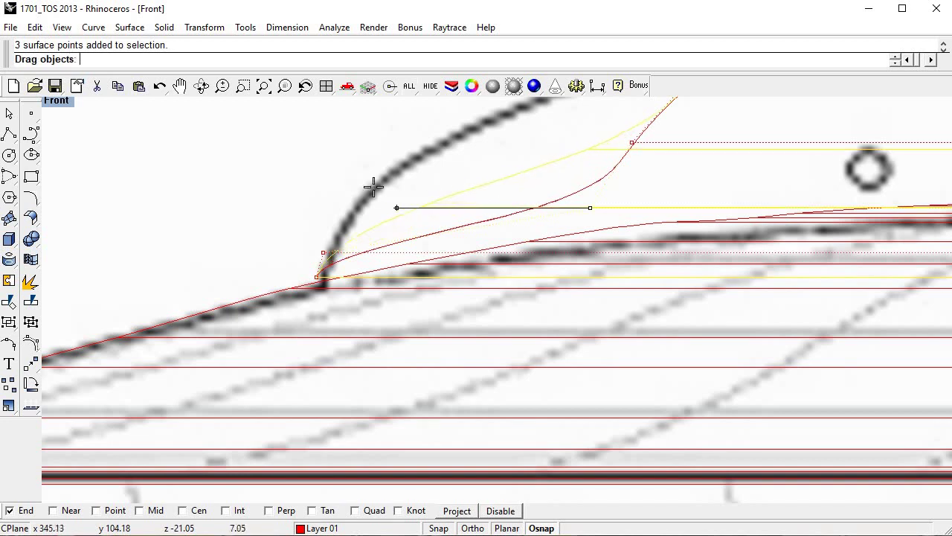
left_click(412, 302)
scroll(459, 298, "down", 2)
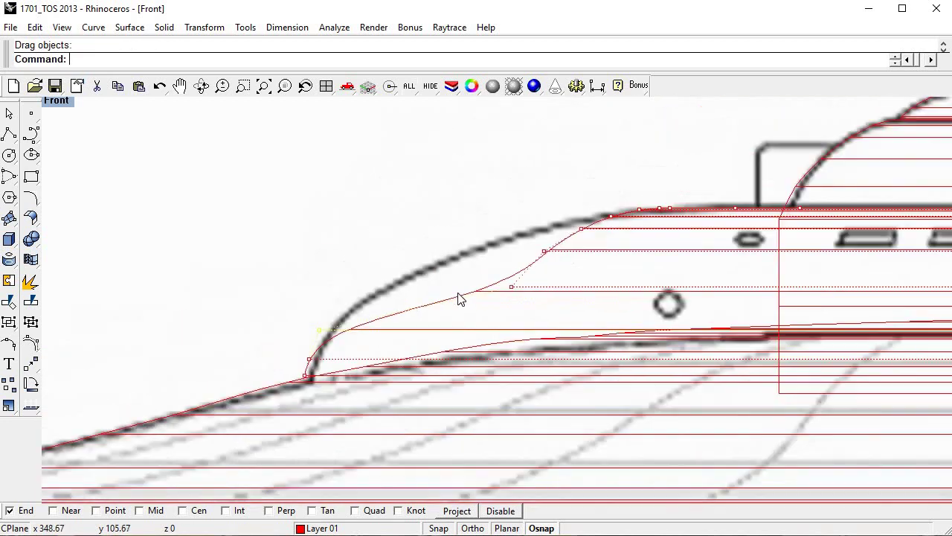
scroll(484, 305, "down", 1)
Pull the control points near the rim up and left onto the blueprint line.
left_click(494, 289)
left_click_drag(494, 289, 379, 264)
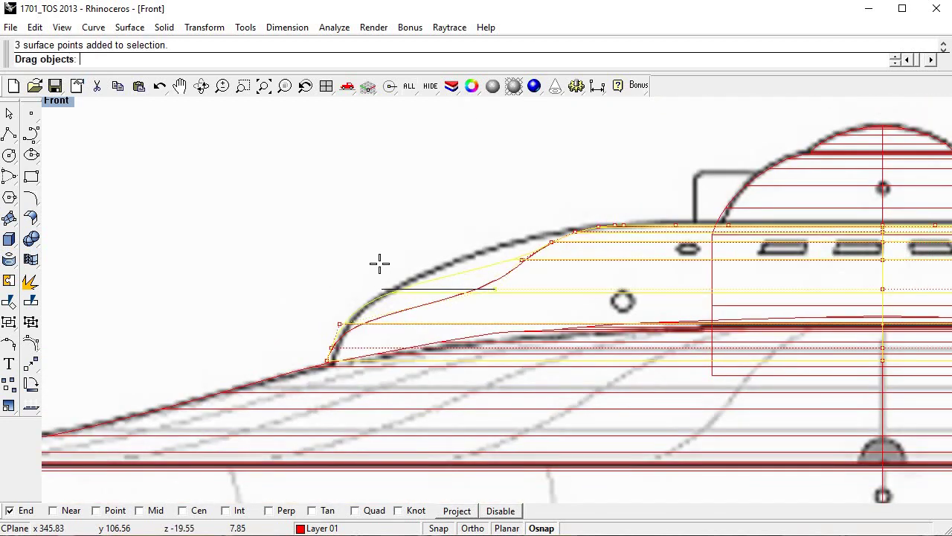
left_click_drag(450, 274, 454, 272)
left_click(524, 260)
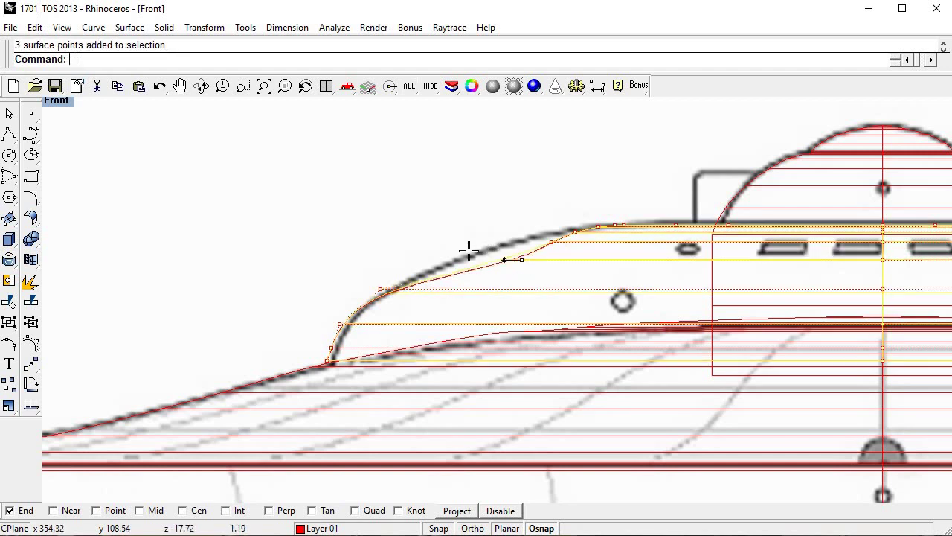
mouse_move(524, 261)
left_mouse_down()
mouse_move(432, 245)
mouse_move(446, 250)
left_mouse_up()
Adjust individual hull control points so the curve hugs the blueprint outline.
scroll(489, 276, "up", 4)
left_click(542, 268)
scroll(549, 278, "up", 3)
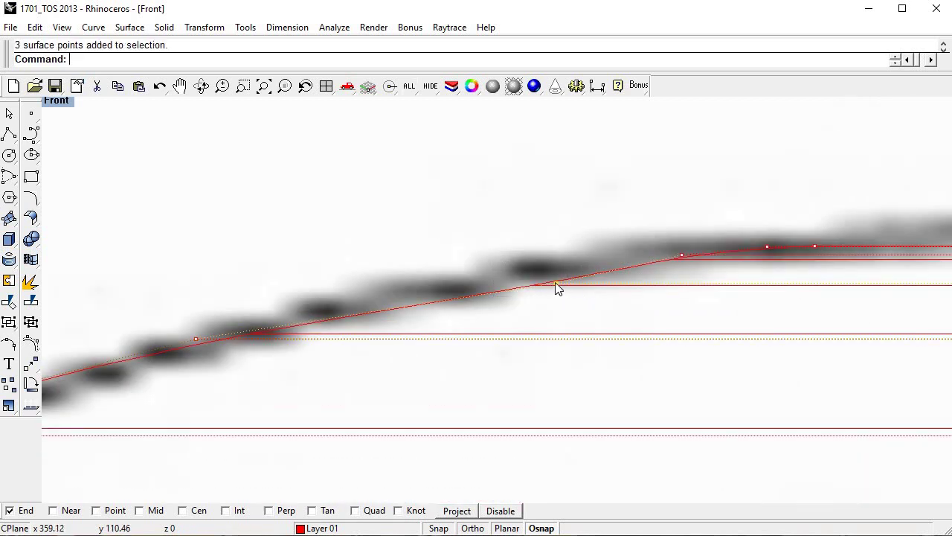
mouse_move(547, 265)
left_mouse_down()
mouse_move(429, 266)
mouse_move(474, 270)
left_mouse_up()
scroll(469, 275, "down", 3)
scroll(490, 278, "down", 2)
scroll(490, 278, "up", 3)
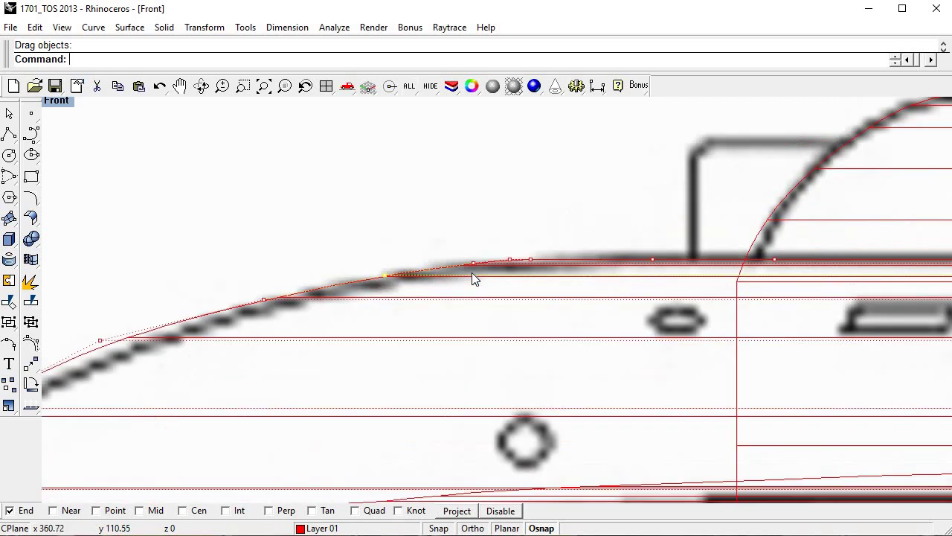
scroll(472, 272, "up", 2)
left_click(473, 253)
left_click_drag(447, 253, 483, 280)
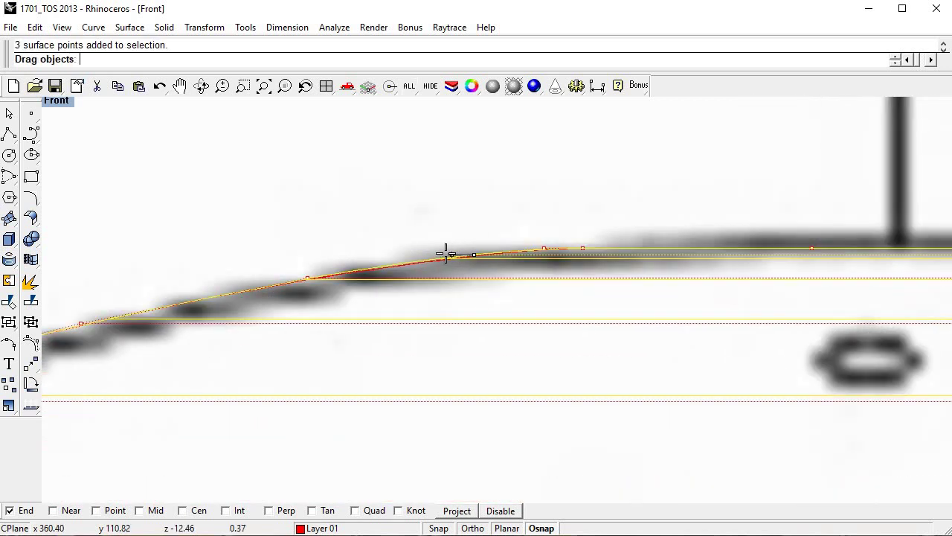
scroll(483, 280, "down", 4)
scroll(462, 285, "up", 5)
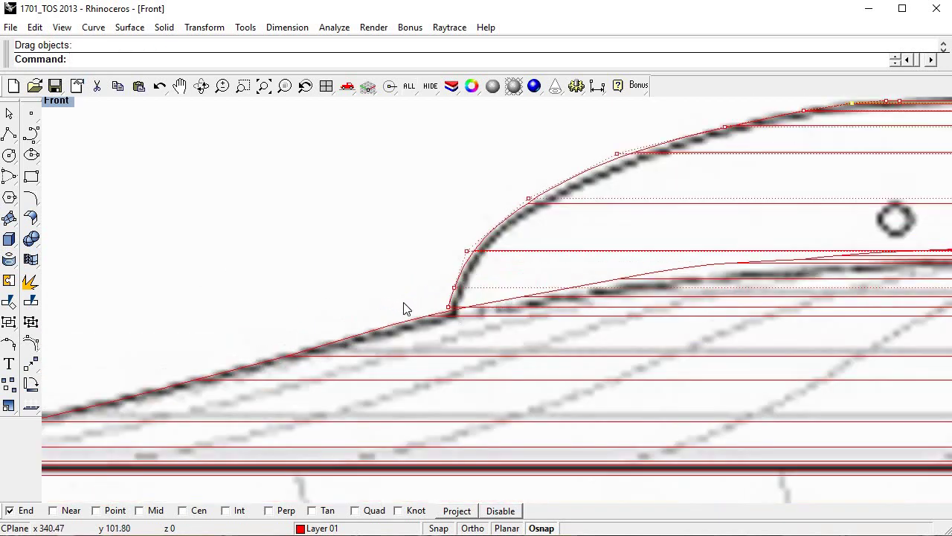
Try moving the hull corner point down-left, cancel it, and recentre the Front view.
left_click_drag(444, 311, 430, 309)
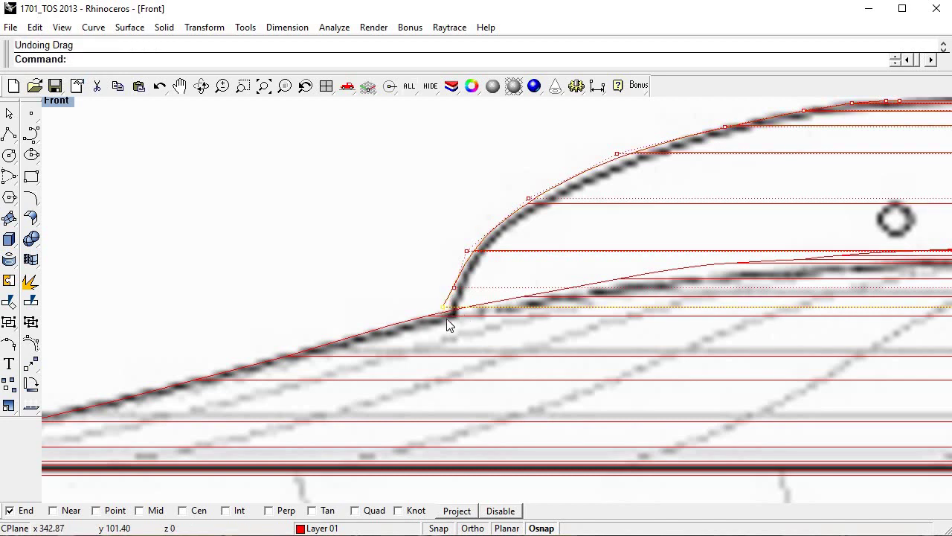
scroll(448, 312, "up", 2)
left_click_drag(445, 298, 429, 346)
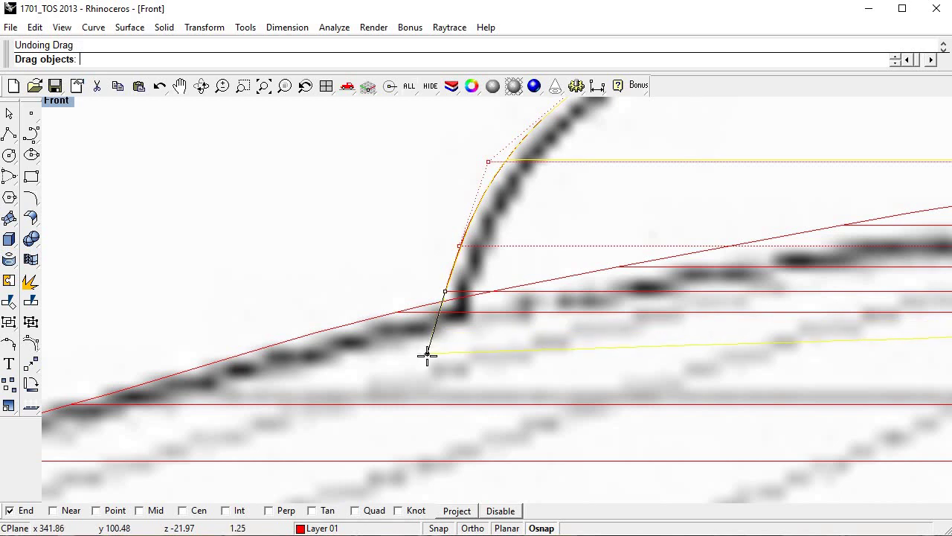
key("Escape")
scroll(471, 365, "down", 5)
right_click_drag(568, 335, 355, 310)
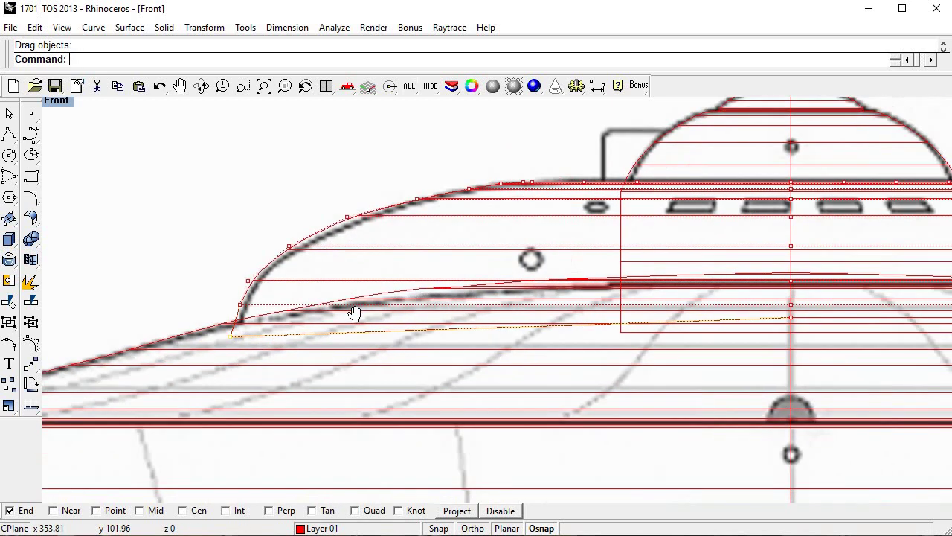
scroll(666, 341, "up", 2)
scroll(667, 340, "up", 3)
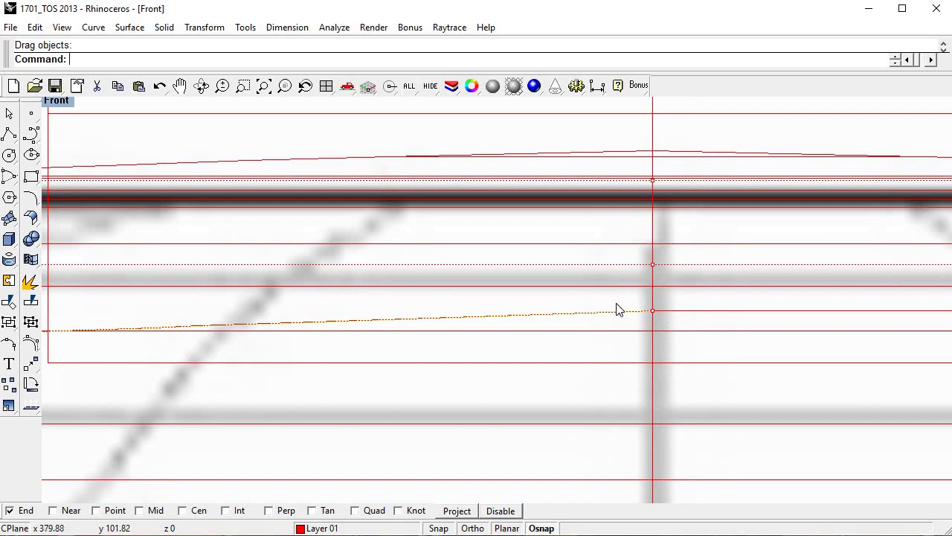
scroll(310, 264, "down", 3)
scroll(327, 256, "down", 2)
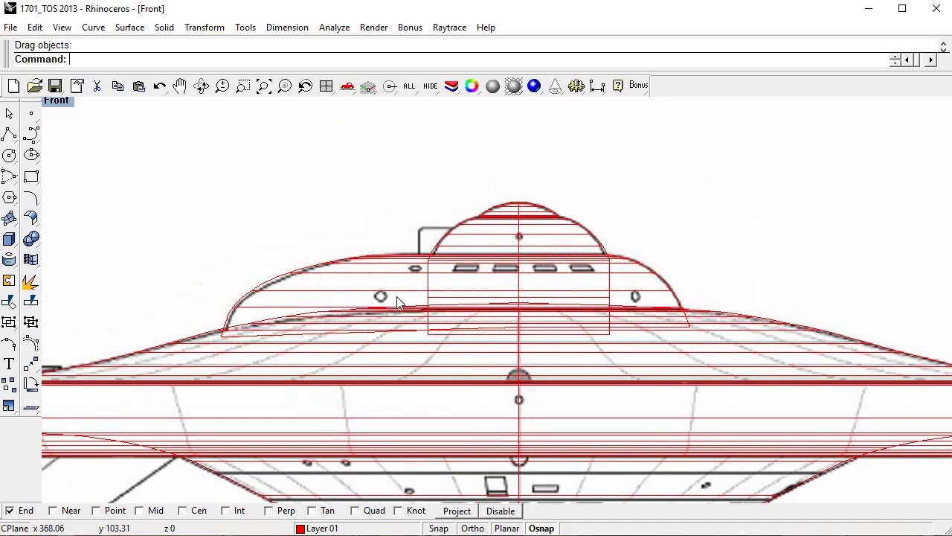
Maximize the Perspective view and orbit the red saucer to inspect it from above.
double_click(53, 104)
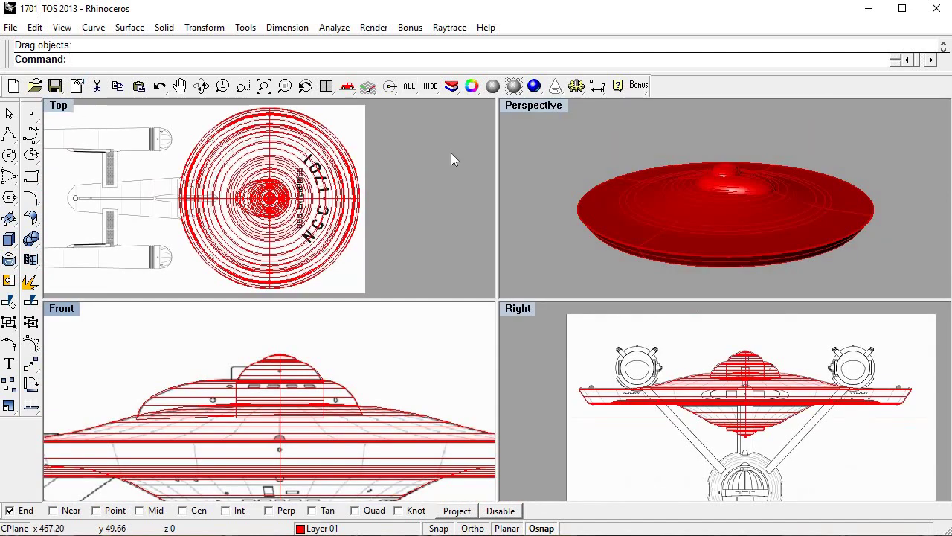
key("ctrl+m")
mouse_move(633, 248)
right_mouse_down()
mouse_move(538, 266)
mouse_move(442, 250)
mouse_move(625, 265)
mouse_move(552, 246)
mouse_move(516, 213)
mouse_move(522, 191)
mouse_move(412, 241)
mouse_move(528, 291)
mouse_move(503, 268)
mouse_move(535, 319)
mouse_move(519, 295)
mouse_move(459, 276)
mouse_move(523, 292)
mouse_move(578, 219)
mouse_move(464, 261)
mouse_move(526, 208)
mouse_move(514, 251)
mouse_move(572, 218)
mouse_move(570, 242)
mouse_move(534, 276)
mouse_move(558, 243)
mouse_move(557, 283)
mouse_move(629, 327)
mouse_move(495, 300)
mouse_move(601, 300)
mouse_move(514, 348)
mouse_move(461, 325)
right_mouse_up()
scroll(416, 240, "up", 5)
scroll(514, 252, "down", 3)
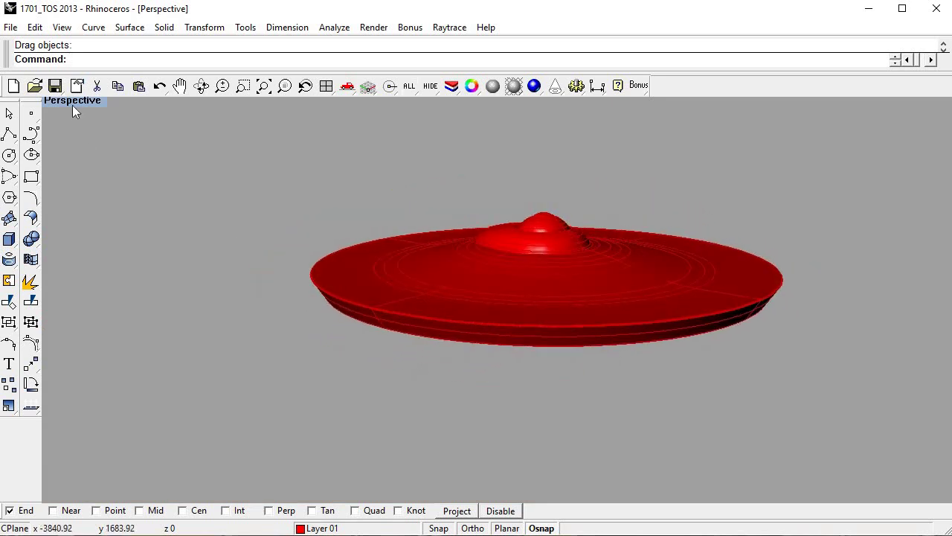
Restore the four-viewport layout and zoom in and out on the saucer.
key("ctrl+m")
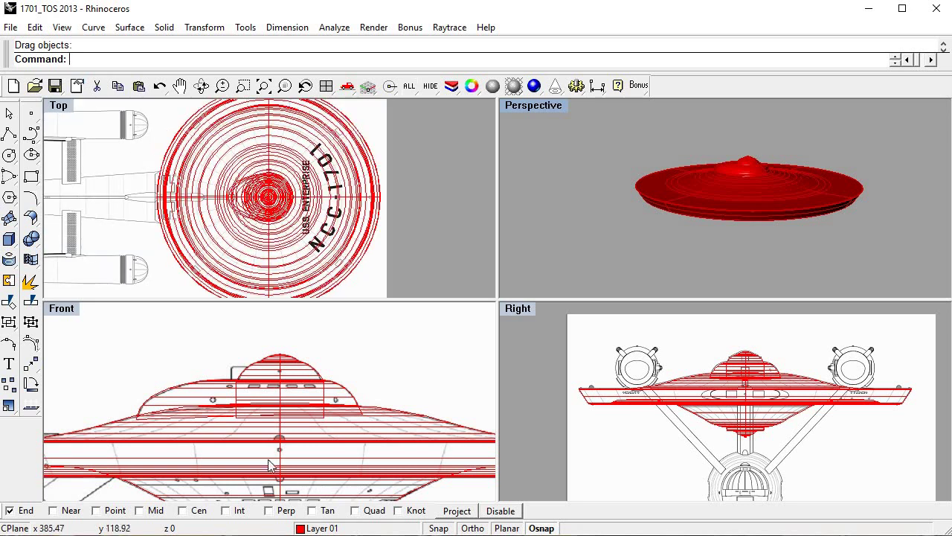
scroll(281, 446, "up", 2)
scroll(305, 372, "up", 2)
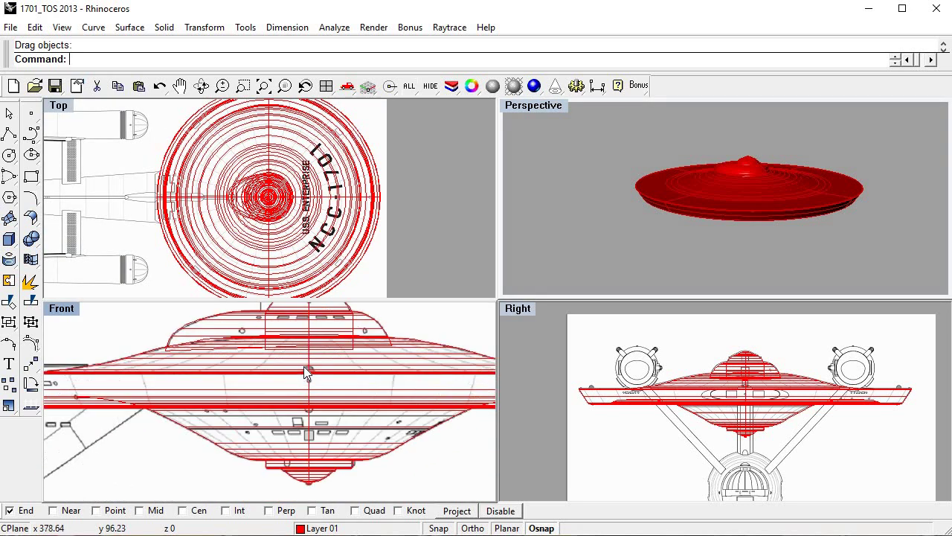
scroll(309, 392, "up", 2)
scroll(309, 393, "down", 1)
scroll(320, 369, "down", 2)
scroll(298, 372, "down", 1)
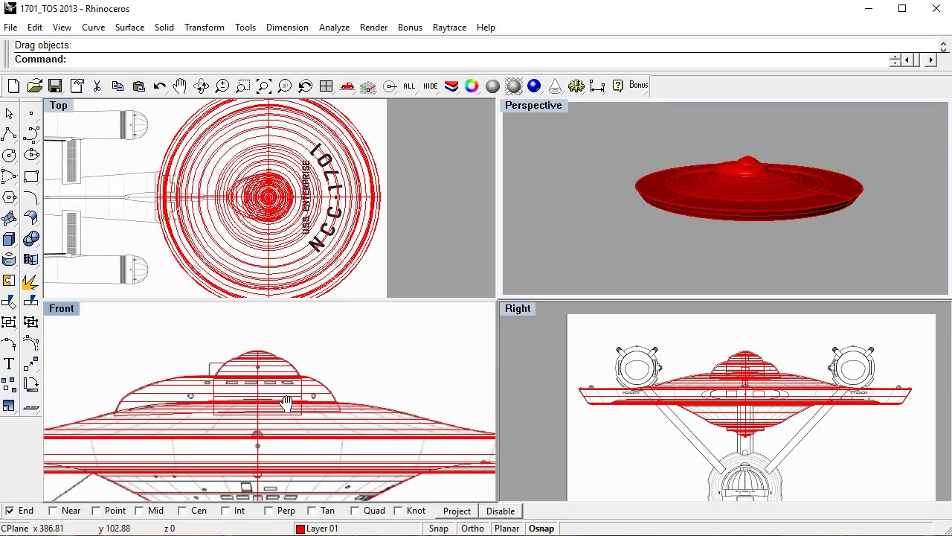
scroll(268, 363, "up", 2)
scroll(252, 359, "up", 2)
scroll(256, 356, "up", 2)
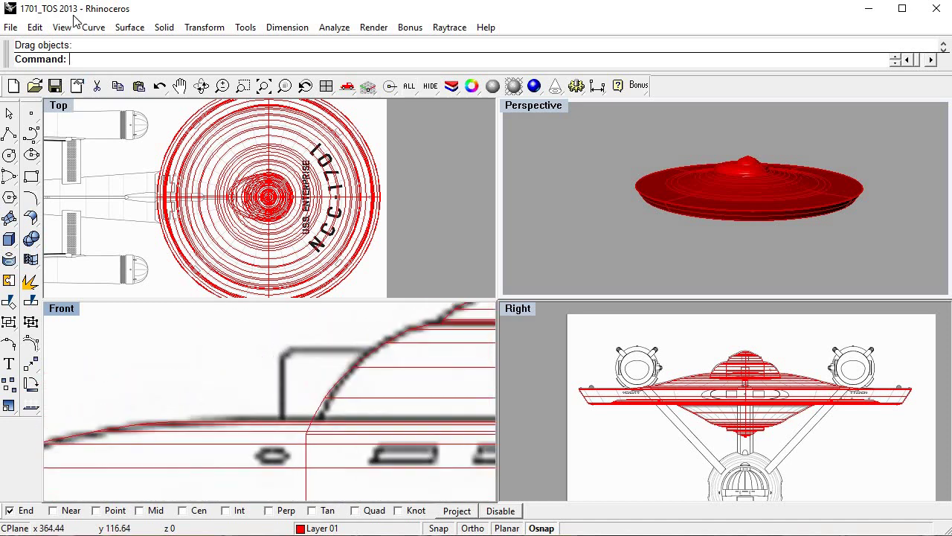
Trace Line Segments in the Front view from the bridge base, up to its upper corner, and along the top edge.
left_click(102, 31)
mouse_move(112, 83)
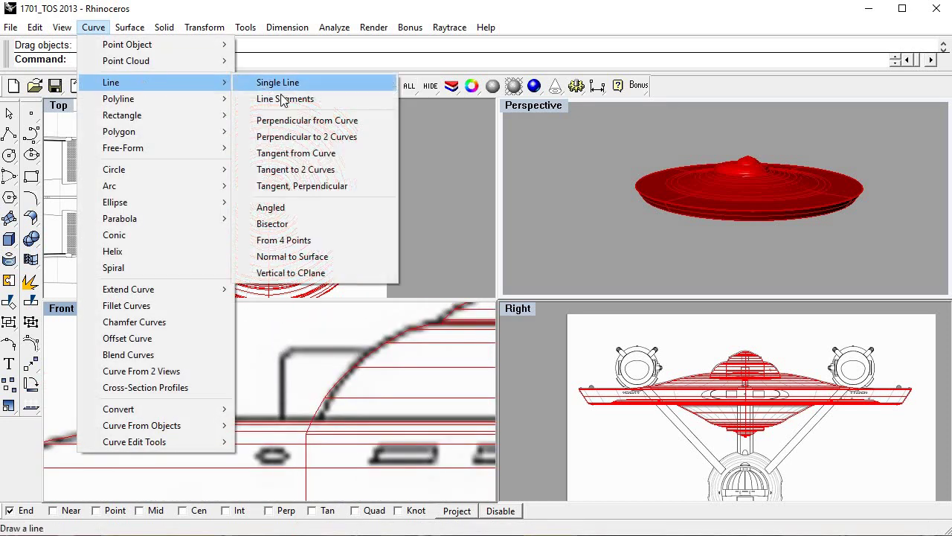
left_click(285, 99)
scroll(319, 345, "up", 2)
scroll(276, 462, "down", 1)
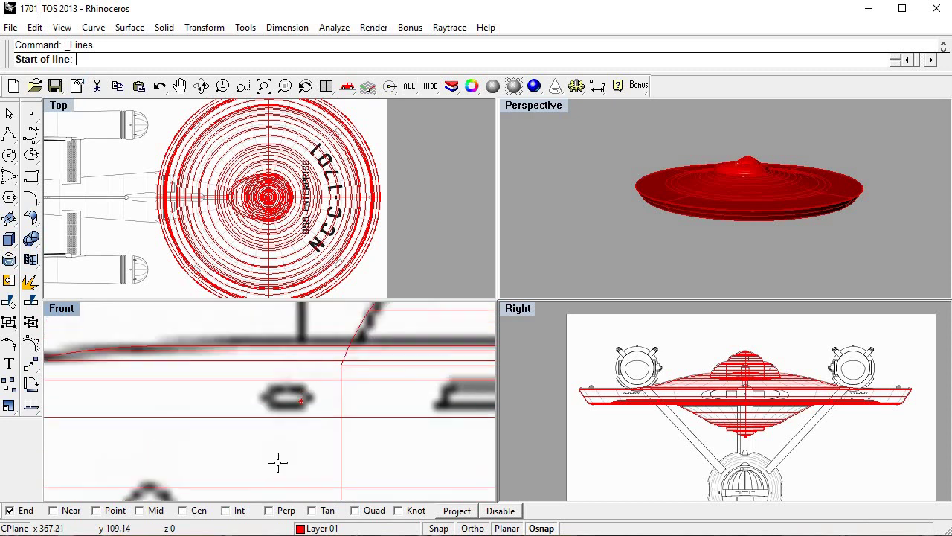
scroll(281, 430, "down", 1)
left_click(279, 450)
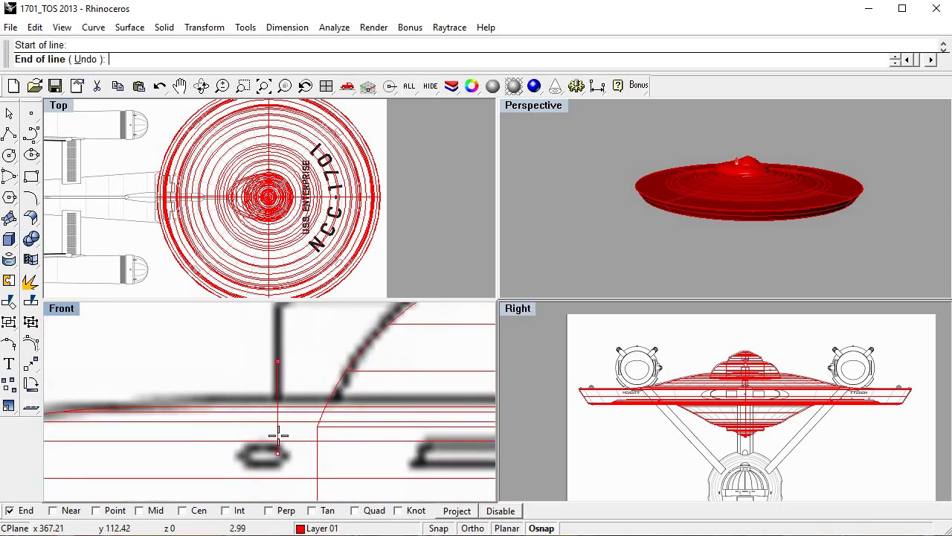
scroll(276, 436, "down", 2)
scroll(270, 383, "up", 2)
left_click(286, 337)
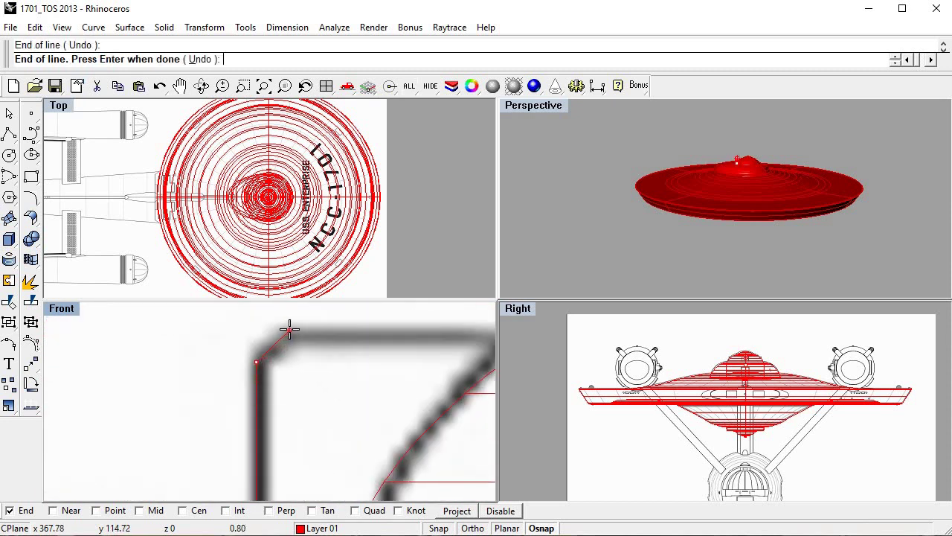
left_click(290, 330)
scroll(374, 334, "up", 1)
scroll(230, 347, "down", 1)
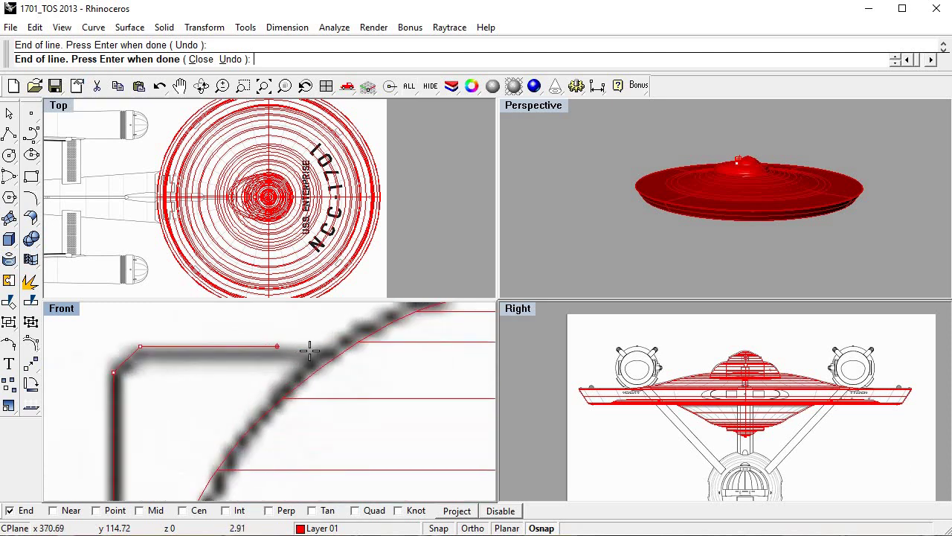
Place the last point to complete the three-line bridge profile.
left_click(225, 353)
key("Return")
scroll(220, 344, "down", 2)
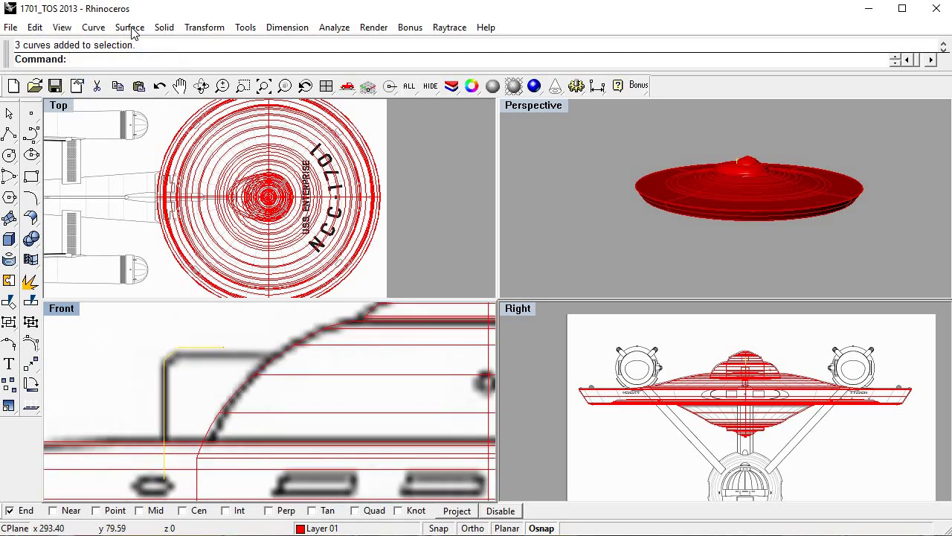
Revolve the profile a full 0–360° around the centreline axis into the bridge dome.
left_click(129, 27)
left_click(156, 109)
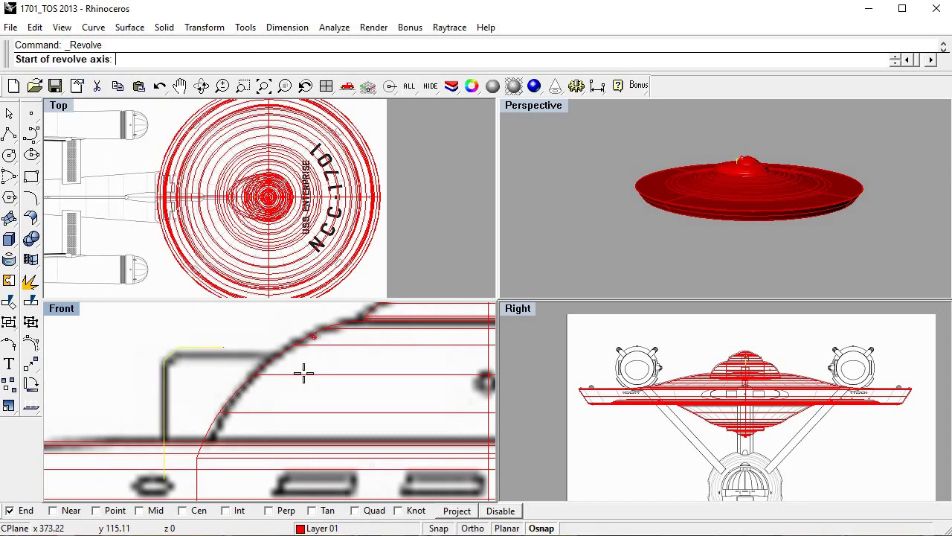
left_click(223, 347)
left_click(222, 376)
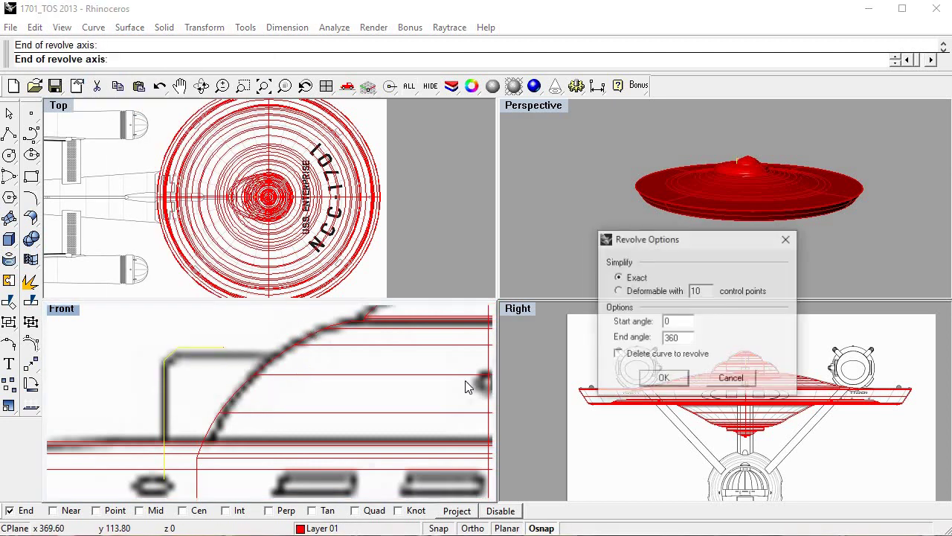
left_click(662, 381)
key("Delete")
key("ctrl+z")
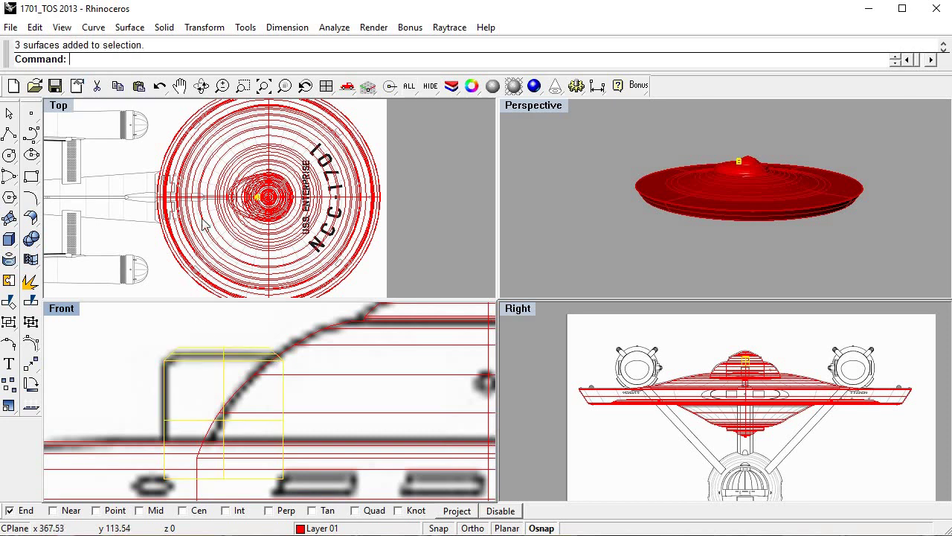
scroll(260, 227, "up", 3)
scroll(297, 186, "up", 2)
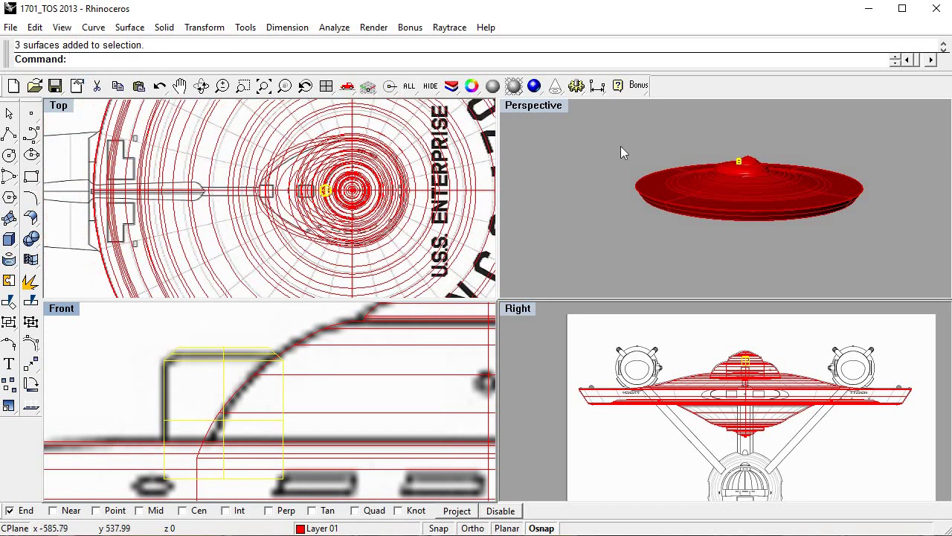
double_click(540, 107)
mouse_move(629, 203)
right_mouse_down()
mouse_move(511, 297)
mouse_move(615, 308)
right_mouse_up()
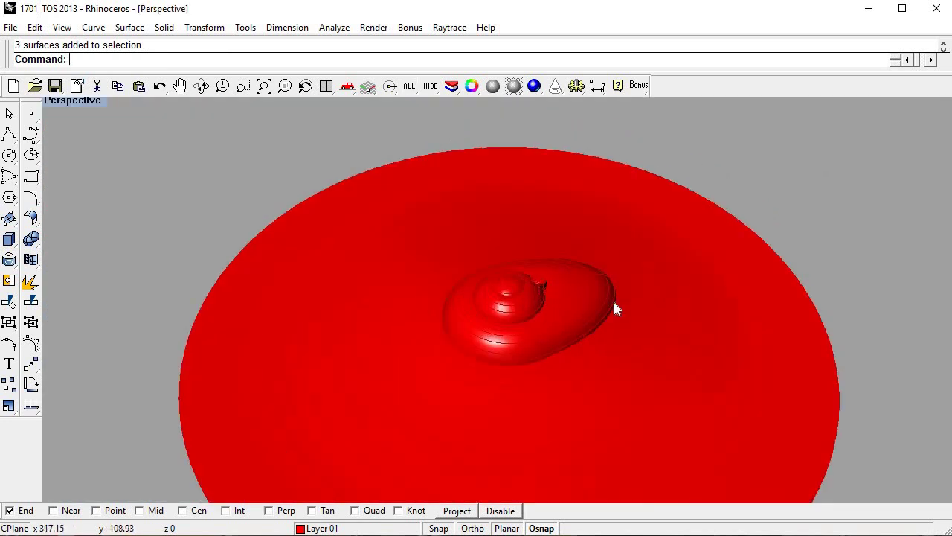
scroll(434, 289, "up", 3)
mouse_move(434, 288)
right_mouse_down()
mouse_move(424, 236)
mouse_move(385, 213)
right_mouse_up()
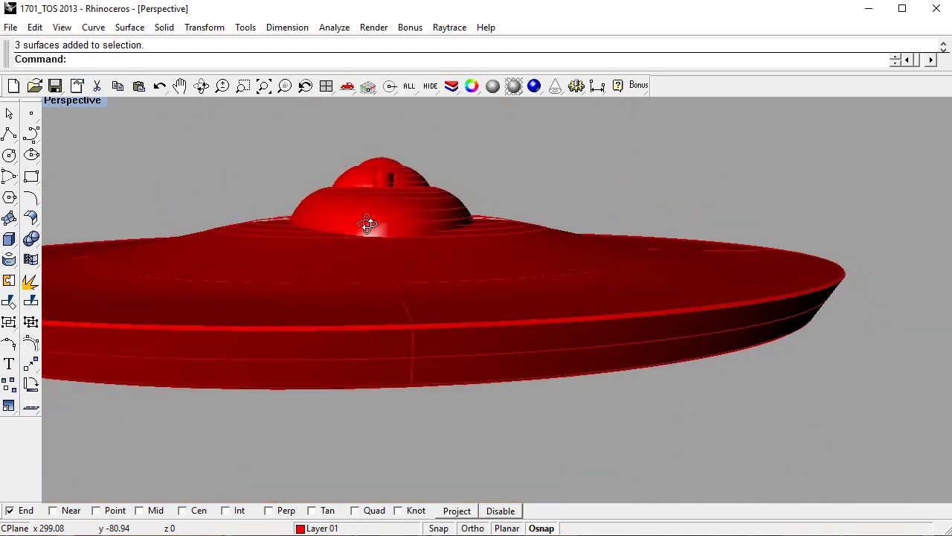
scroll(513, 240, "up", 2)
scroll(404, 278, "down", 3)
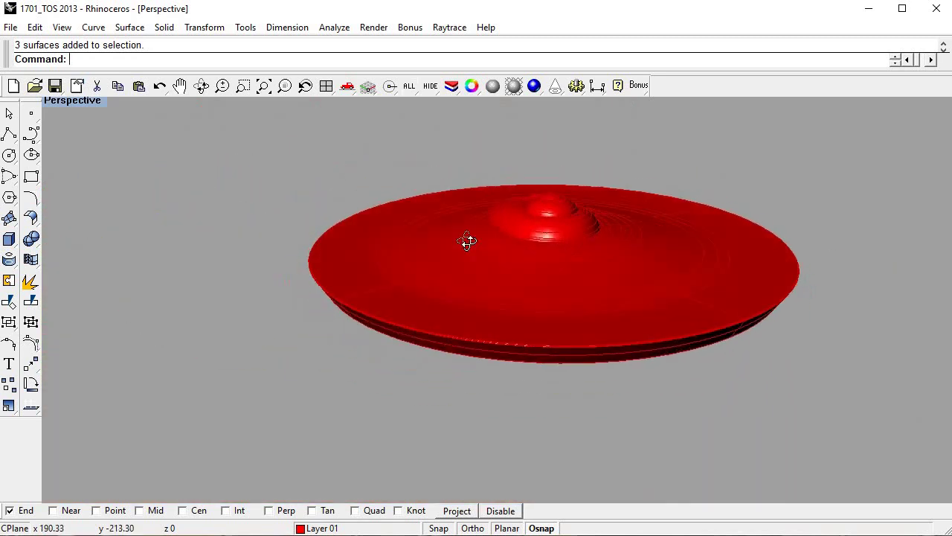
right_click_drag(354, 276, 508, 281)
scroll(414, 216, "up", 3)
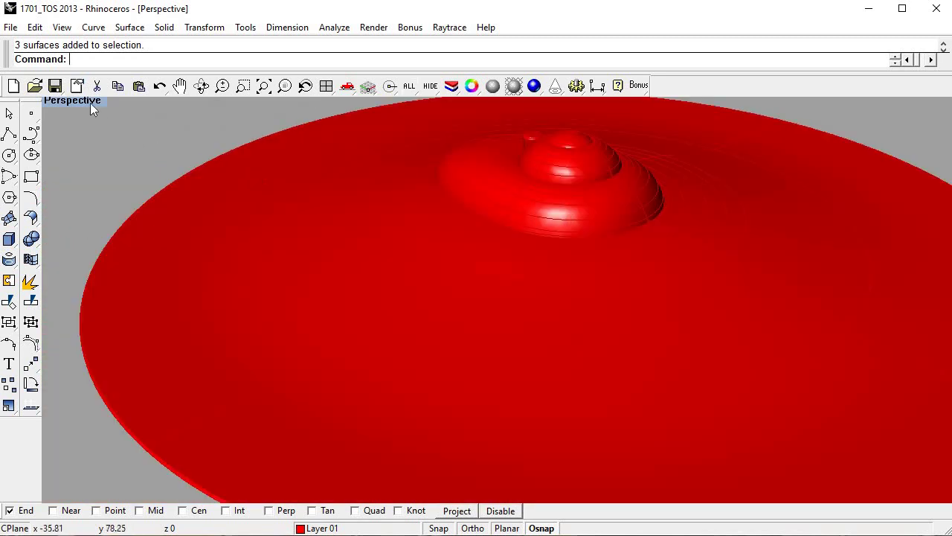
key("ctrl+m")
Split the bridge dome with the saucer and delete the dome part below it.
scroll(264, 392, "down", 3)
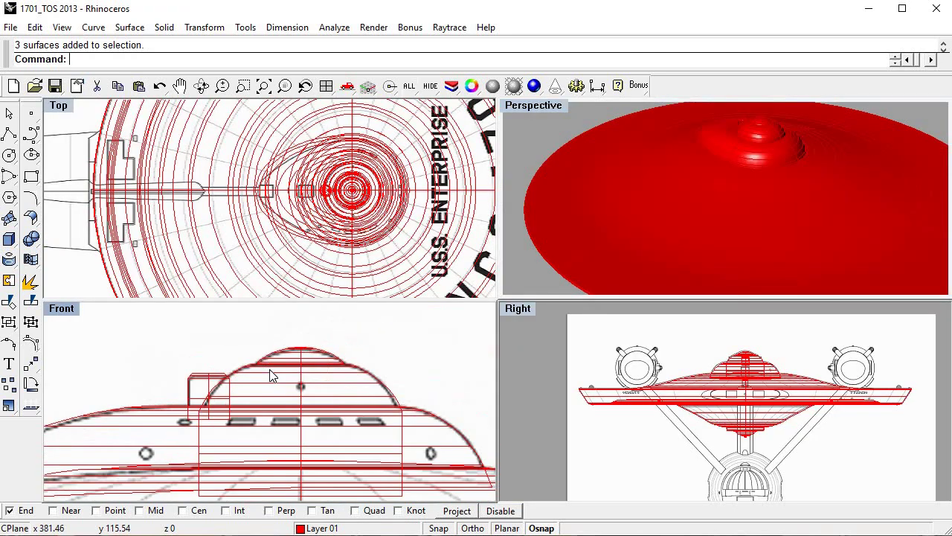
left_click(304, 390)
left_click(31, 301)
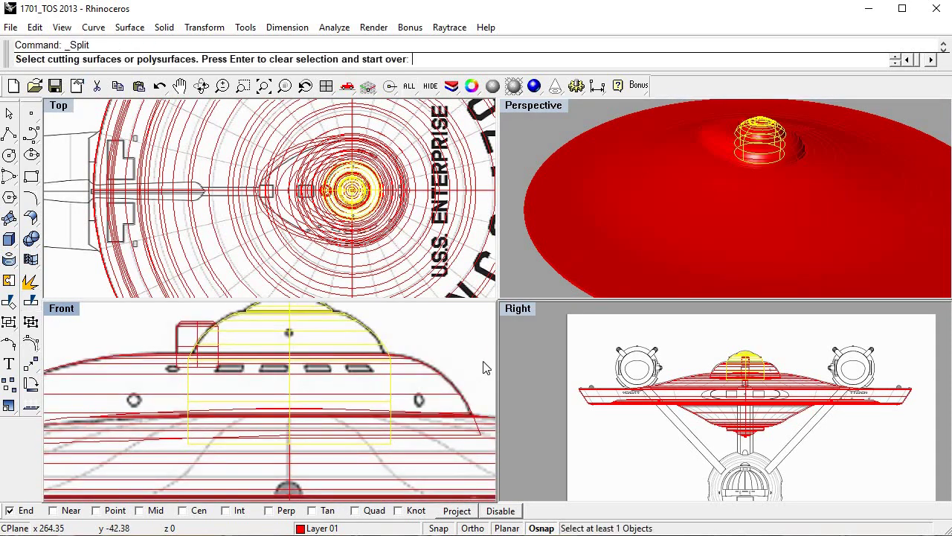
left_click(421, 374)
key("Return")
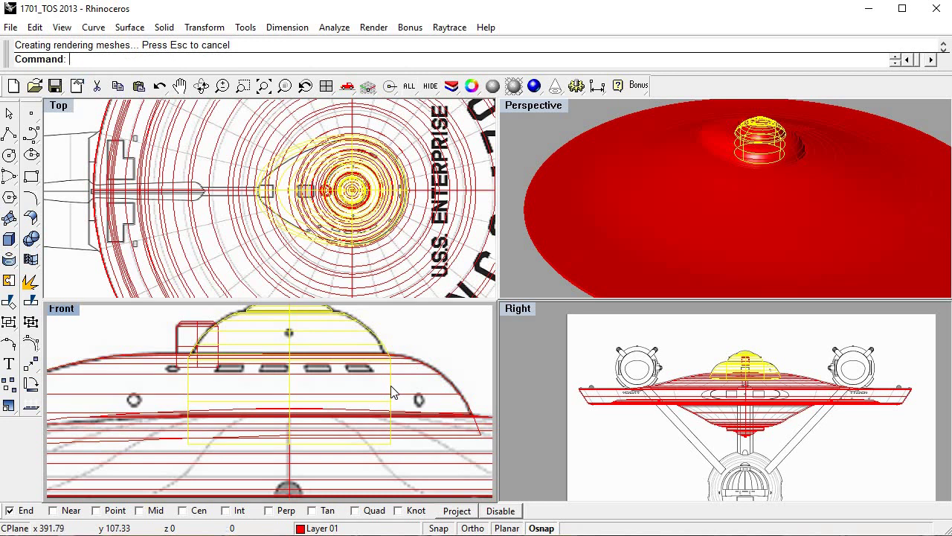
key("Delete")
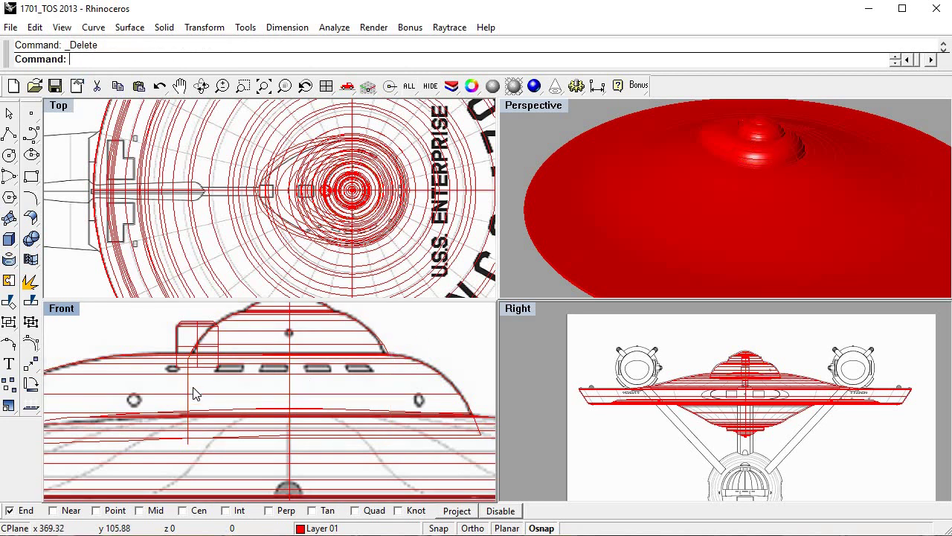
Split the saucer surface using the dome as the cutter.
left_click(419, 381)
key("Return")
left_click(385, 332)
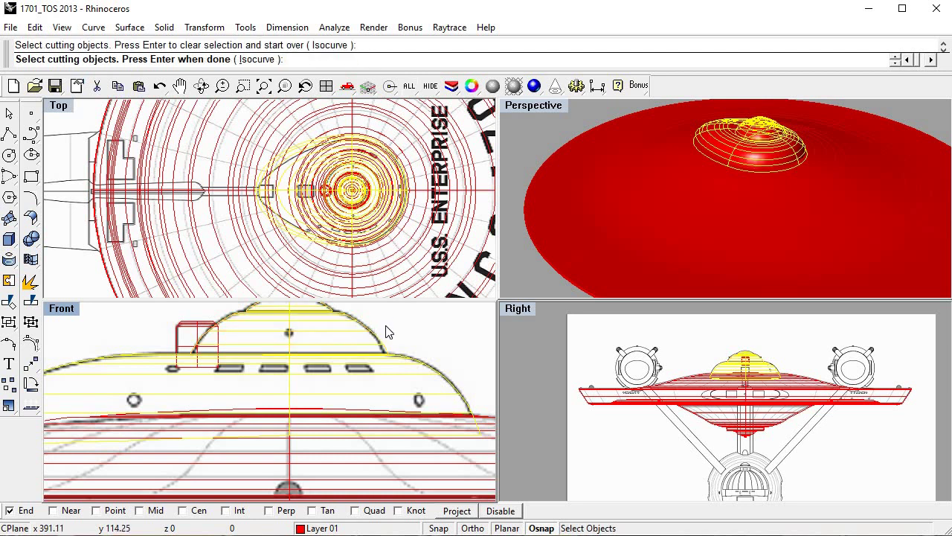
key("Return")
key("Escape")
Delete the flat saucer piece left inside the dome.
scroll(612, 128, "up", 2)
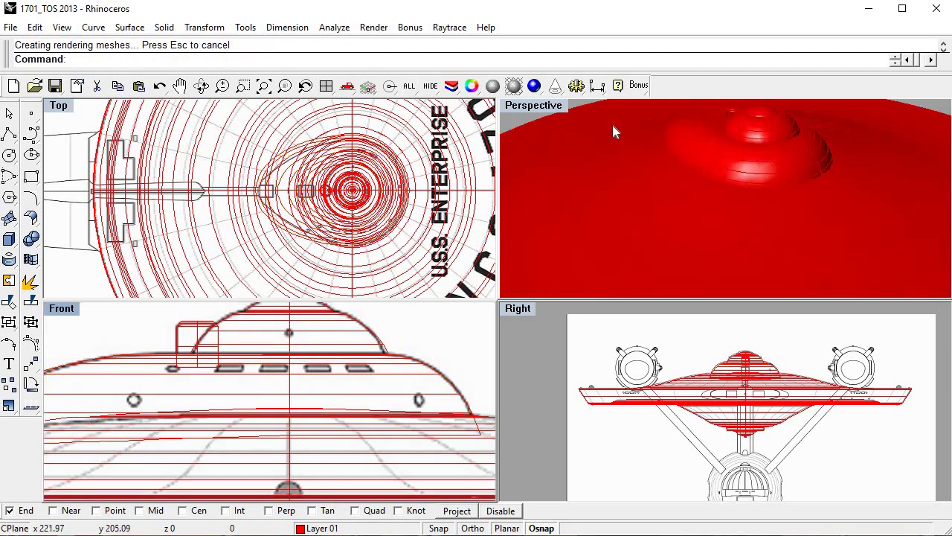
left_click(189, 84)
left_click_drag(733, 213, 699, 251)
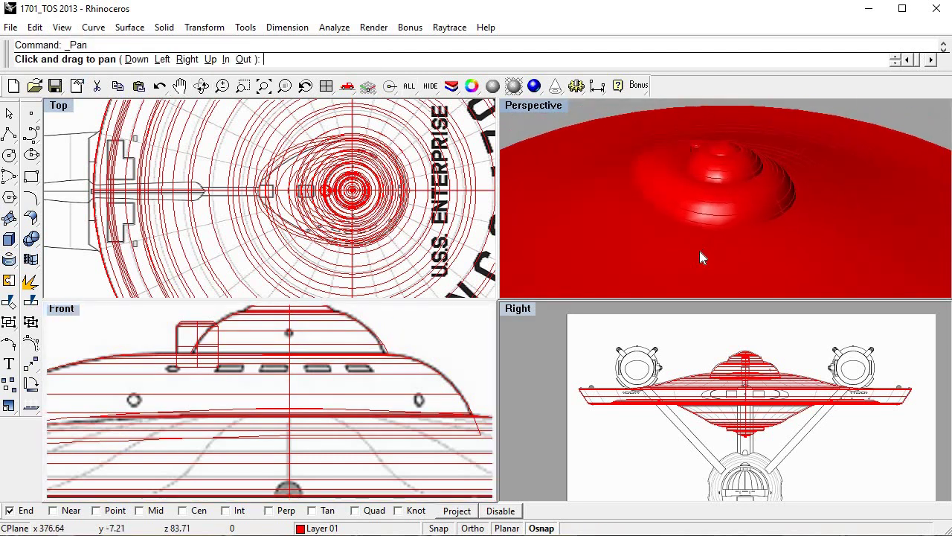
key("Escape")
left_click(740, 229)
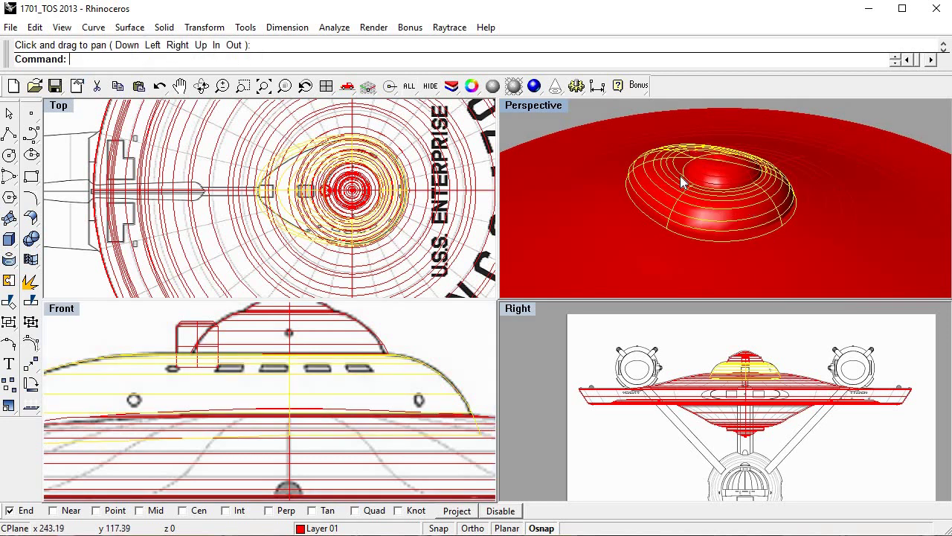
left_click(707, 190)
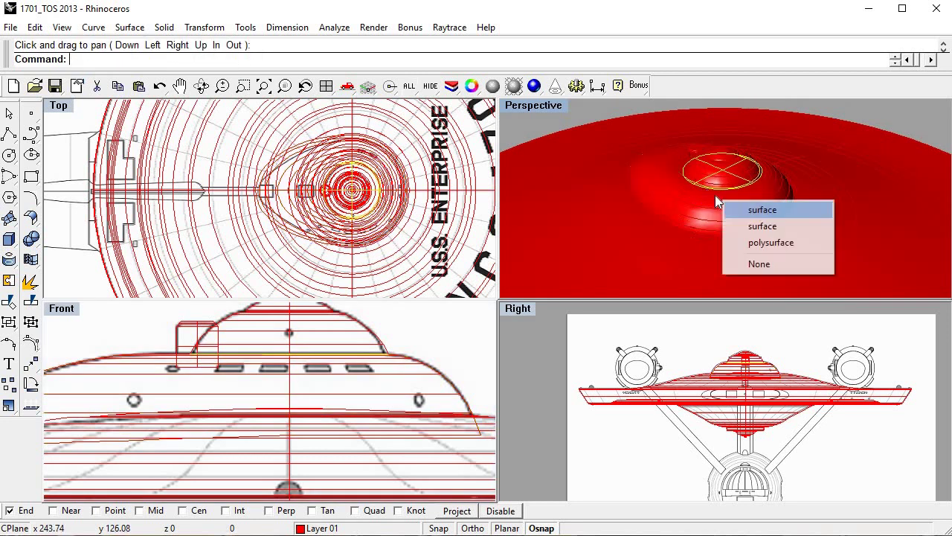
left_click(746, 210)
key("Delete")
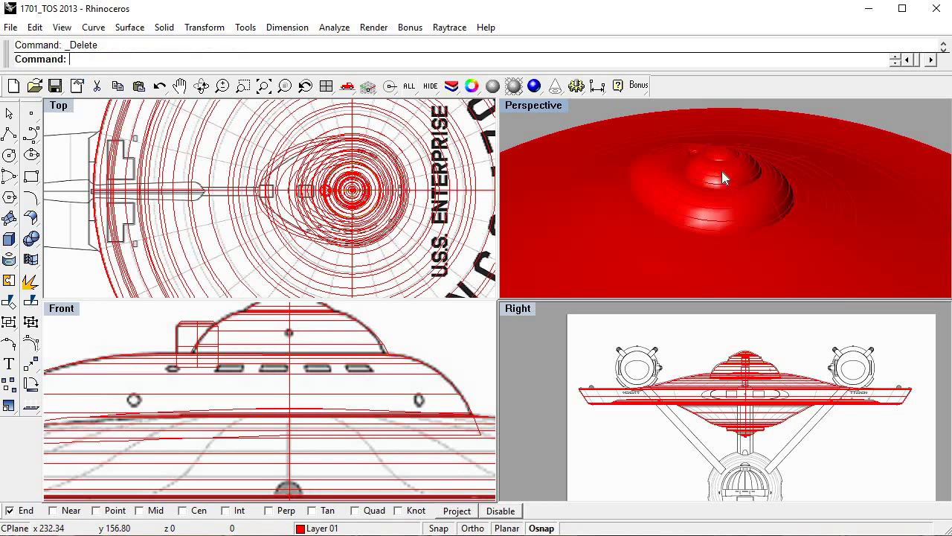
Select the upper dome together with the large saucer surface.
left_click(722, 172)
left_click(755, 197, "shift")
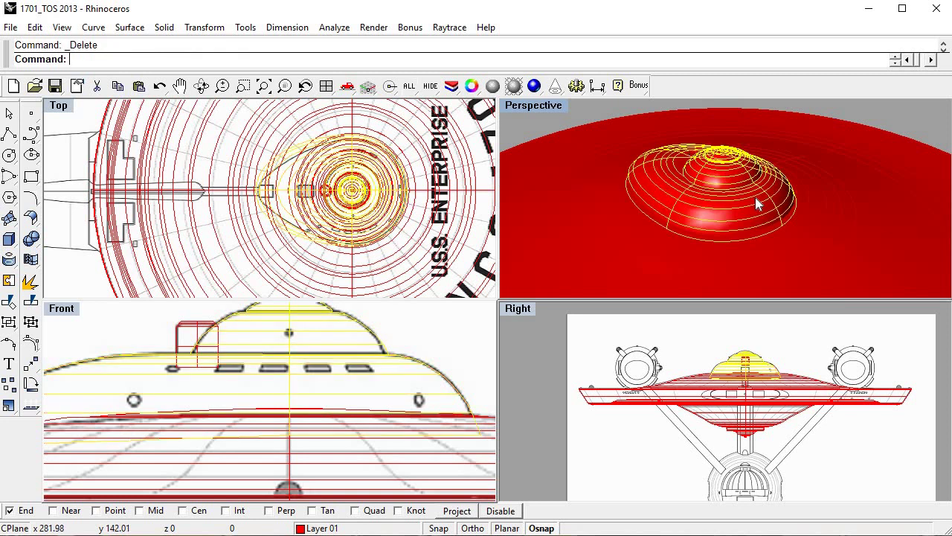
left_click(9, 283)
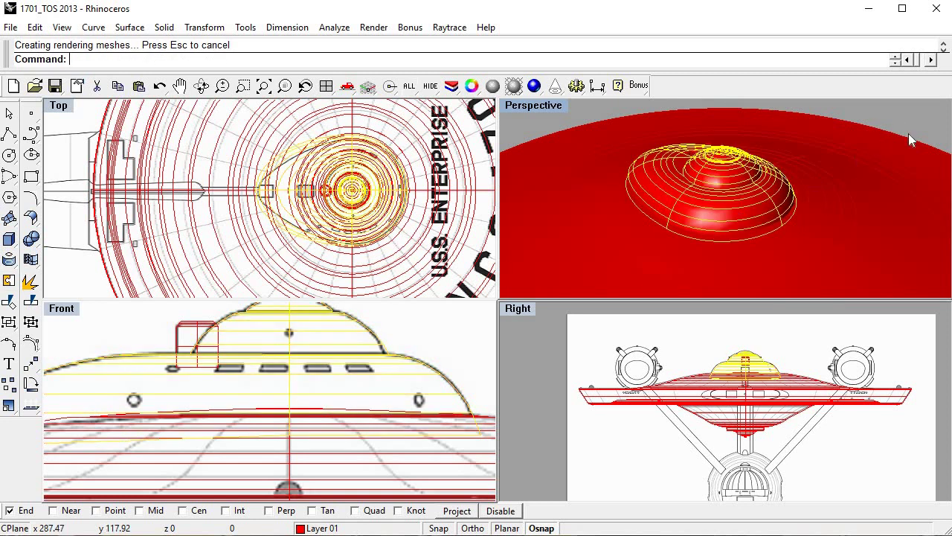
left_click(251, 216)
Split the saucer with the dome, then delete and restore a dome piece.
left_click(31, 300)
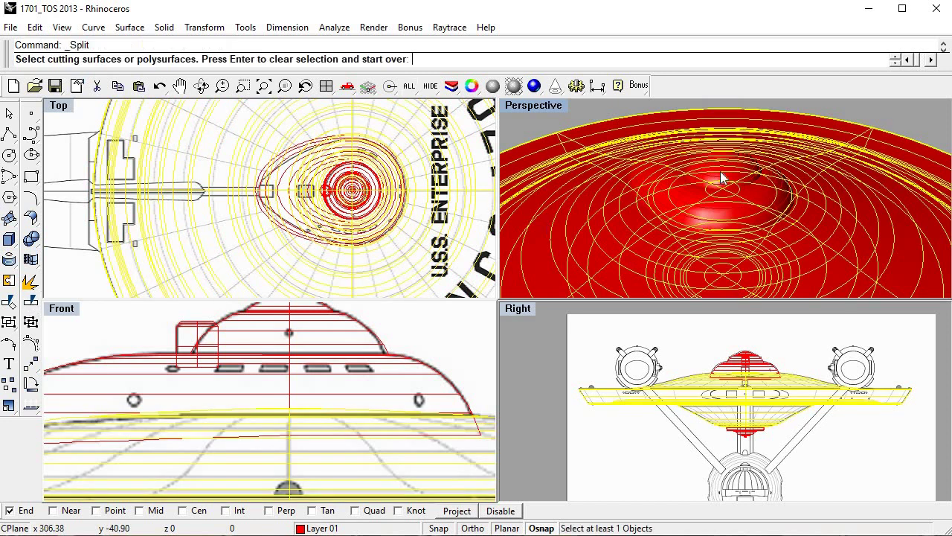
left_click(736, 197)
right_click(896, 114)
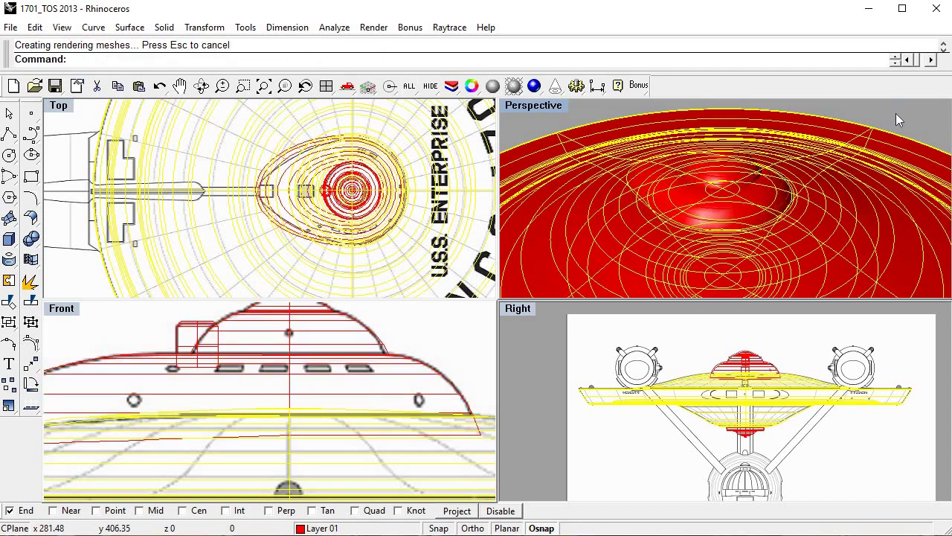
left_click(784, 215)
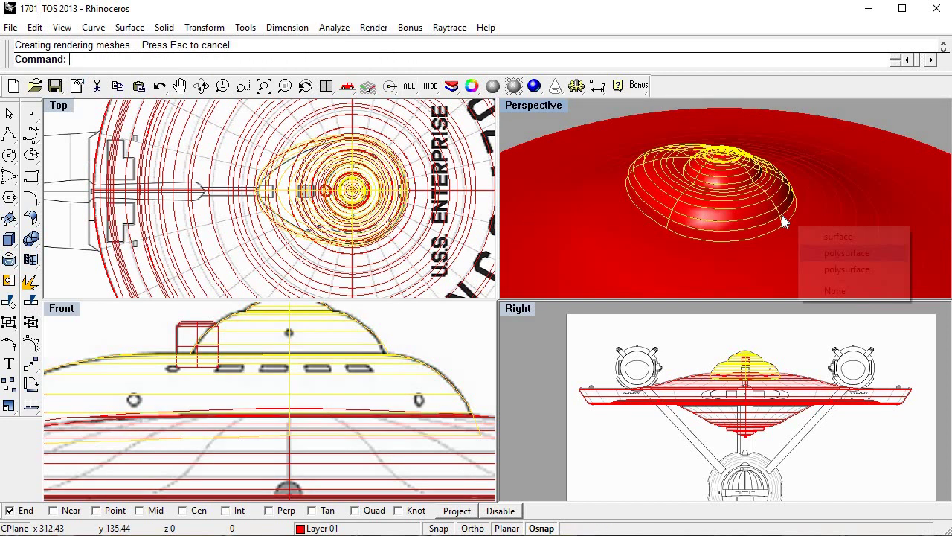
left_click(833, 236)
mouse_move(777, 250)
right_mouse_down()
mouse_move(816, 206)
mouse_move(787, 217)
right_mouse_up()
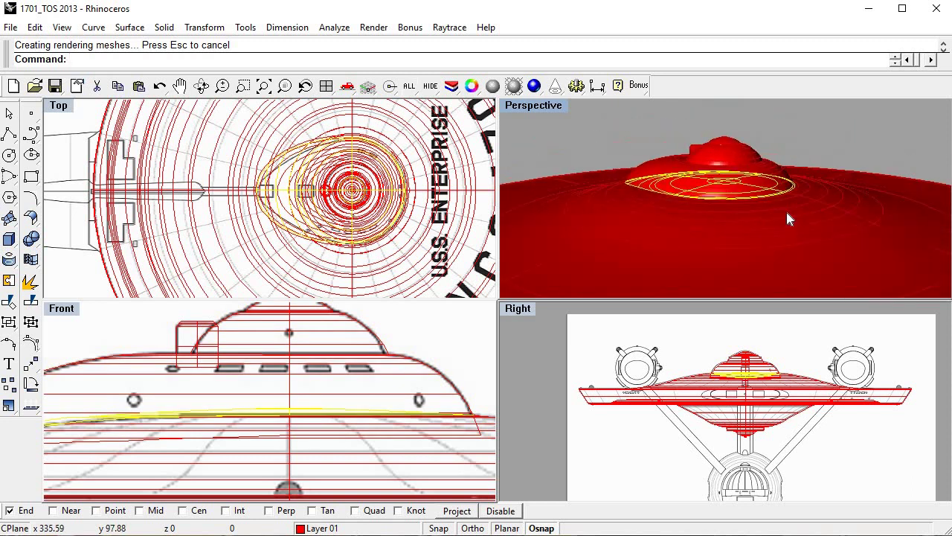
key("Delete")
key("ctrl+z")
key("ctrl+z")
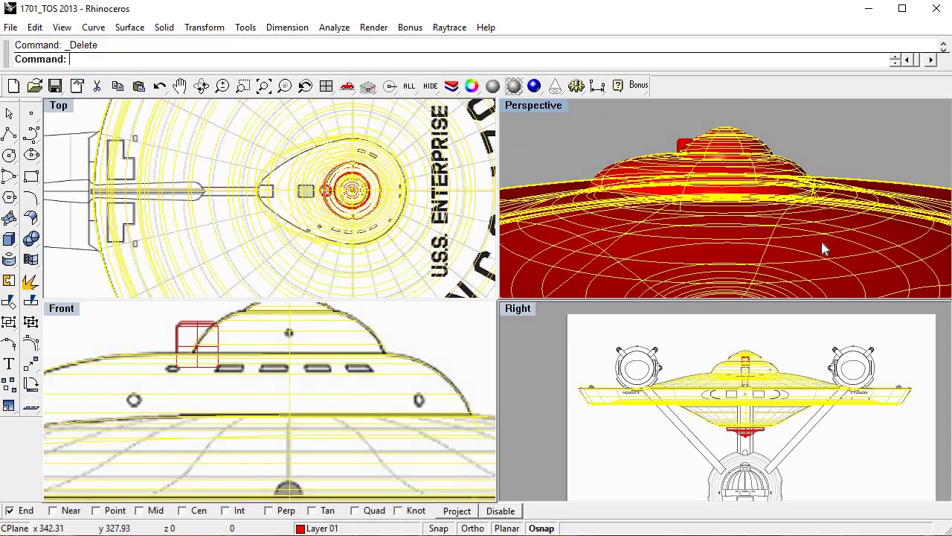
key("ctrl+y")
Split the dome again using the saucer as the cutter.
left_click(753, 182)
left_click(30, 301)
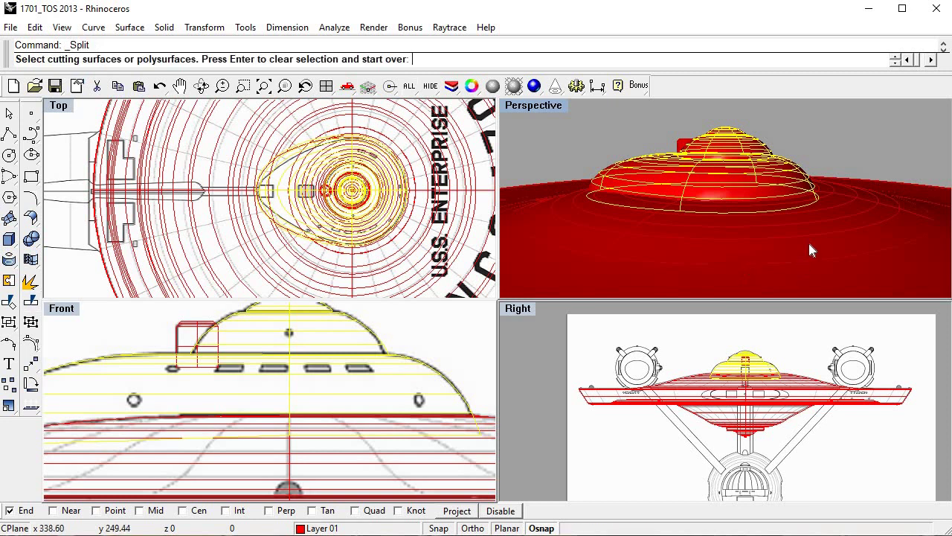
left_click(808, 240)
key("Return")
Delete the leftover saucer ring piece at the dome's base.
left_click(703, 206)
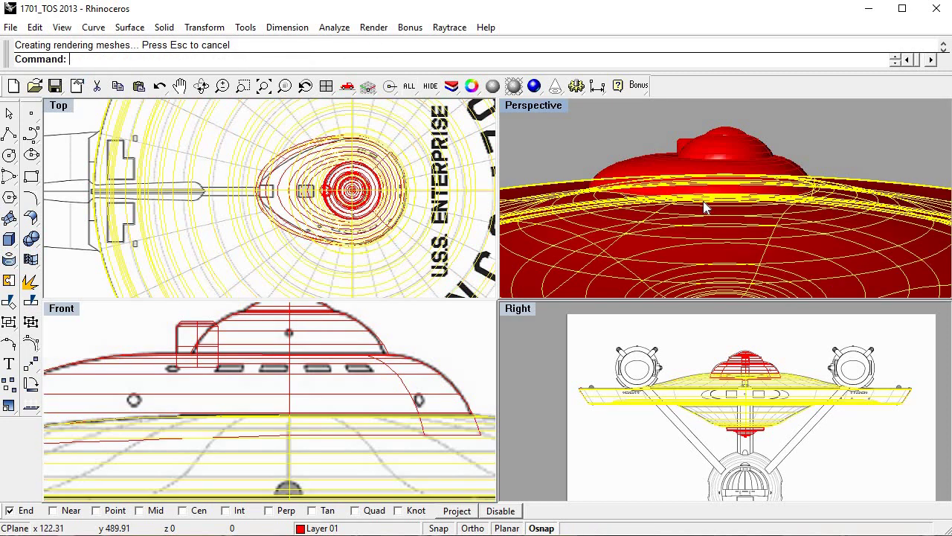
key("Escape")
left_click(818, 185)
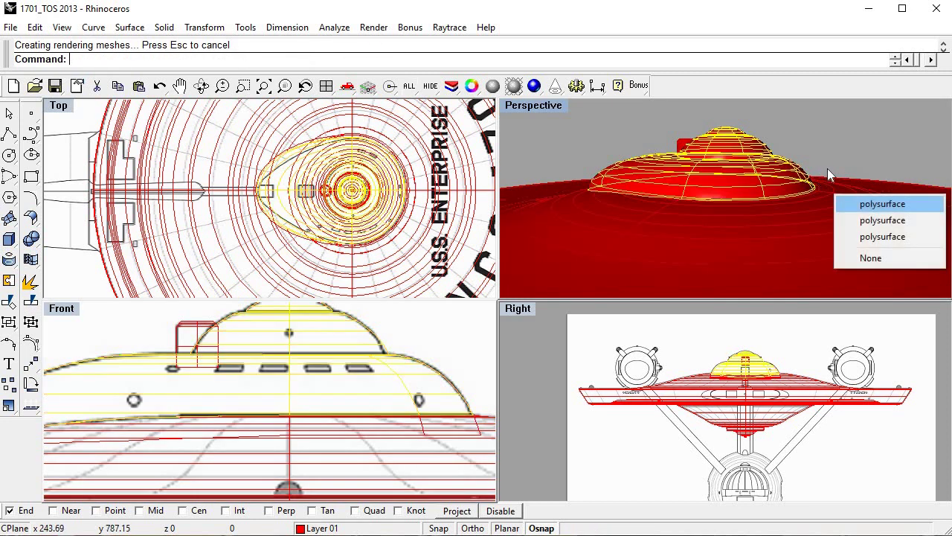
left_click(878, 238)
mouse_move(747, 224)
right_mouse_down()
mouse_move(633, 192)
mouse_move(644, 203)
mouse_move(742, 203)
right_mouse_up()
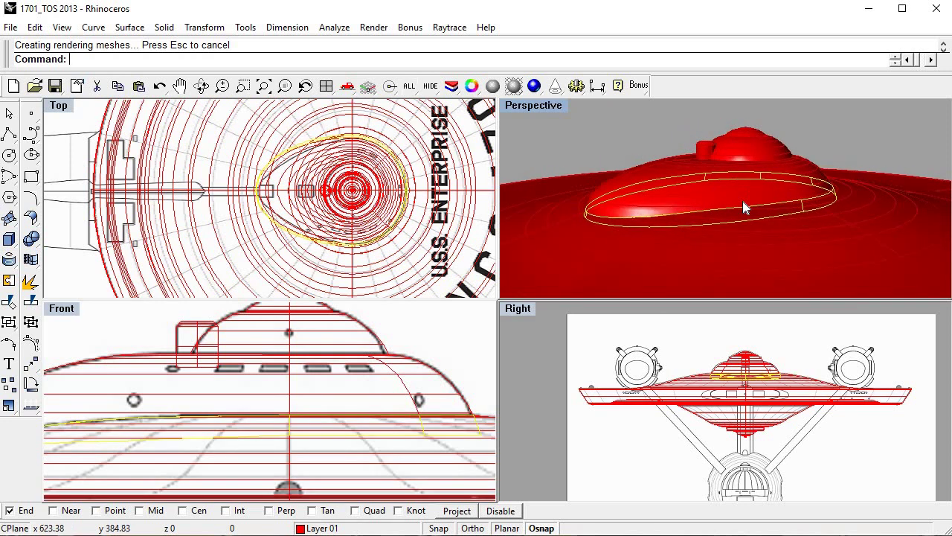
key("Delete")
Join the upper dome and the large saucer disc into one solid with Ctrl+J.
left_click(655, 189)
left_click(746, 240, "shift")
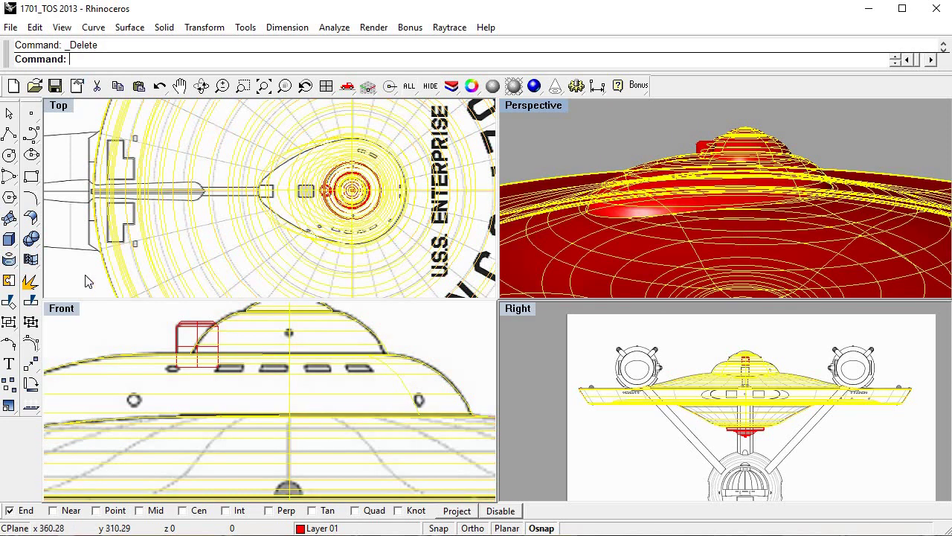
key("ctrl+j")
left_click(853, 128)
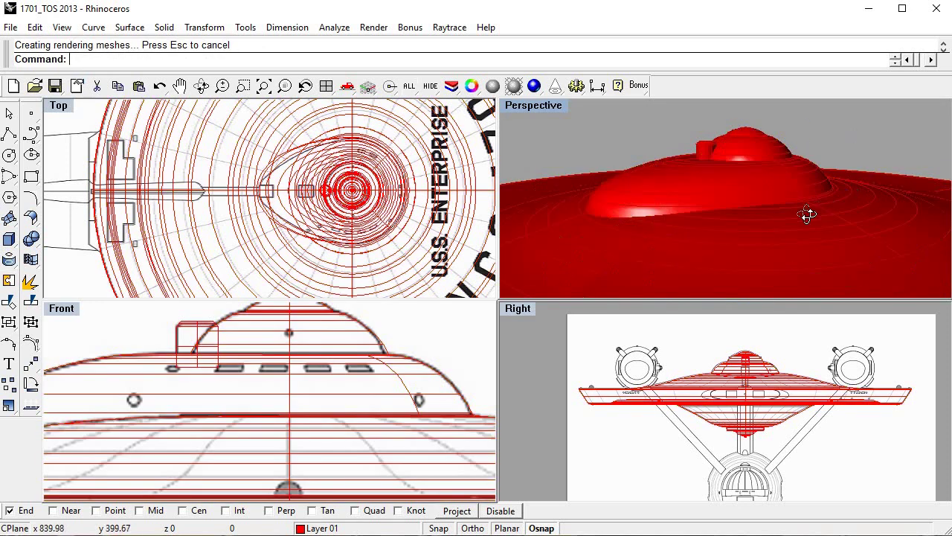
mouse_move(774, 234)
right_mouse_down()
mouse_move(630, 195)
mouse_move(691, 211)
mouse_move(633, 166)
mouse_move(745, 192)
mouse_move(703, 151)
mouse_move(685, 203)
mouse_move(623, 151)
right_mouse_up()
Split the large hull geometry with the Split command and a picked cutter.
scroll(696, 190, "up", 2)
scroll(707, 183, "up", 2)
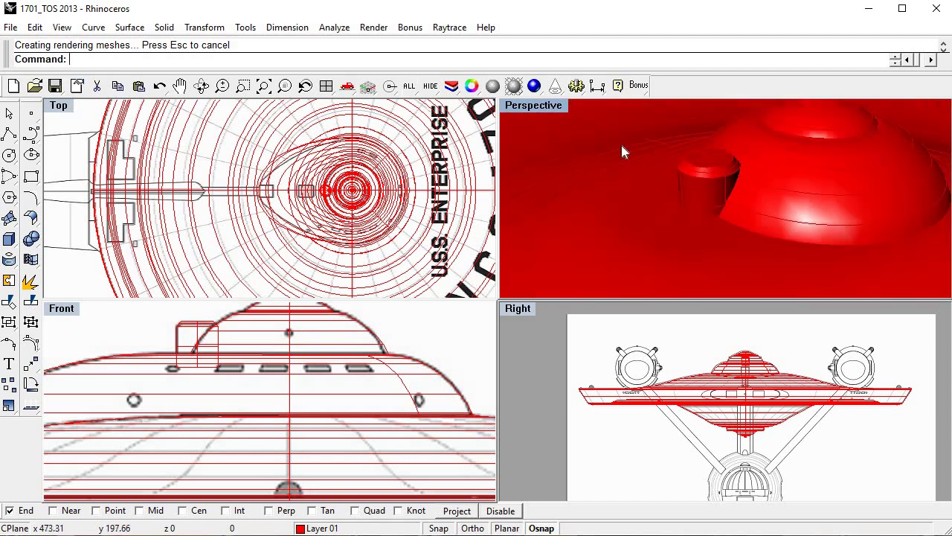
left_click(181, 86)
mouse_move(782, 191)
left_mouse_down()
mouse_move(685, 220)
mouse_move(668, 200)
left_mouse_up()
left_click(651, 190)
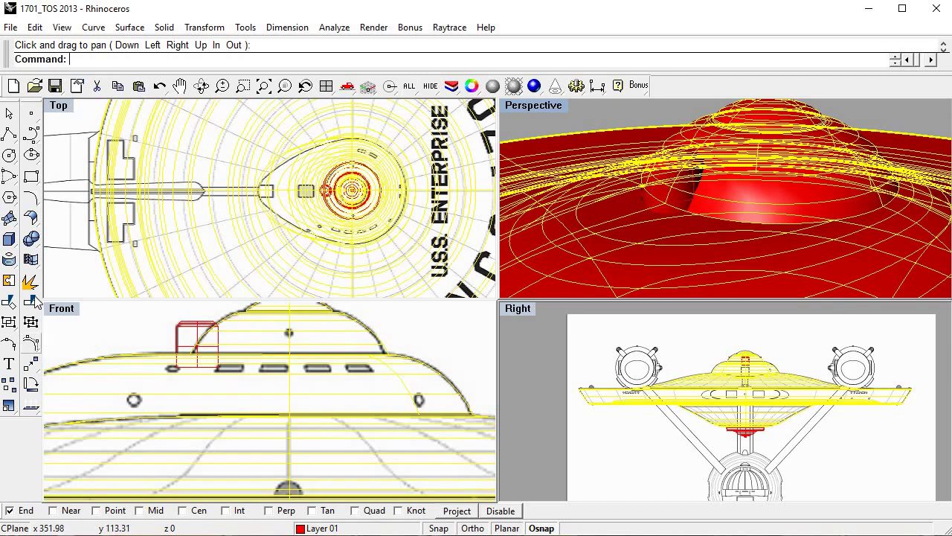
type("split")
key("Return")
left_click(666, 192)
key("Return")
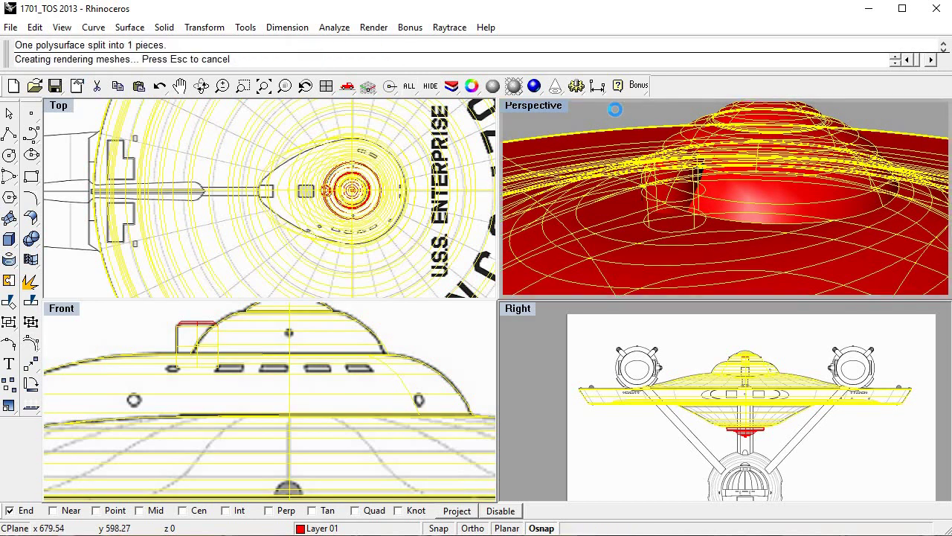
Orbit around the dome to inspect its split pieces.
left_click(705, 220)
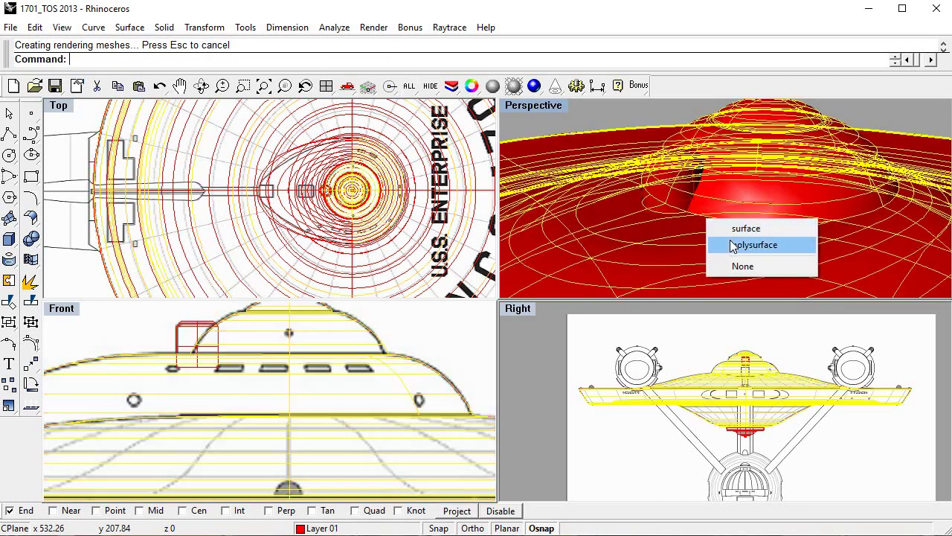
left_click(744, 245)
mouse_move(735, 205)
right_mouse_down()
mouse_move(803, 204)
mouse_move(692, 215)
right_mouse_up()
left_click(707, 226)
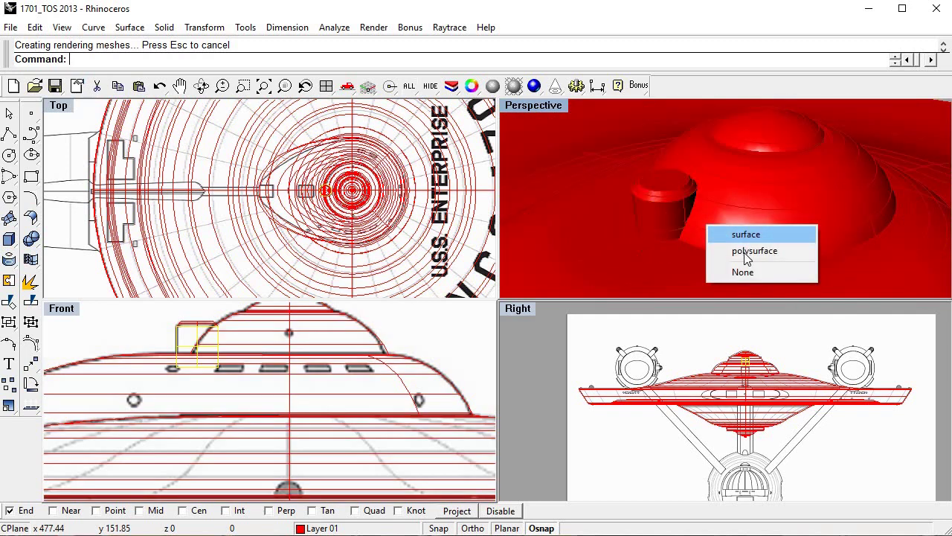
left_click(747, 252)
right_click_drag(663, 172, 640, 122)
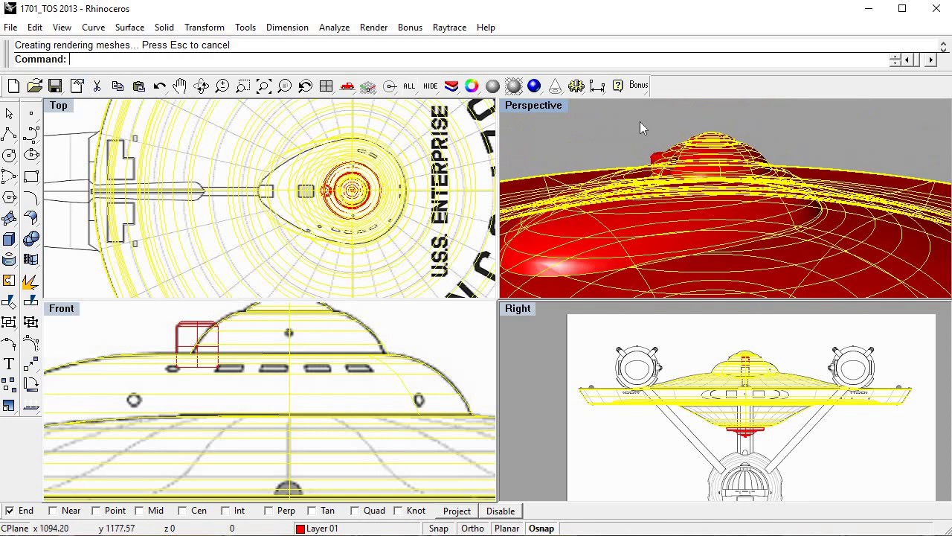
key("Escape")
Cap the planar holes on the small bridge cylinder.
left_click(652, 159)
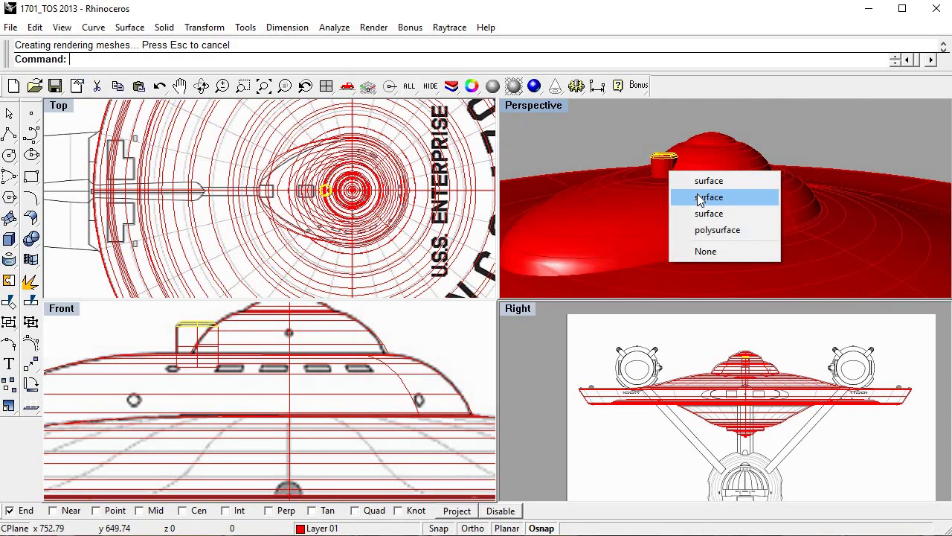
left_click(702, 197)
scroll(666, 170, "up", 5)
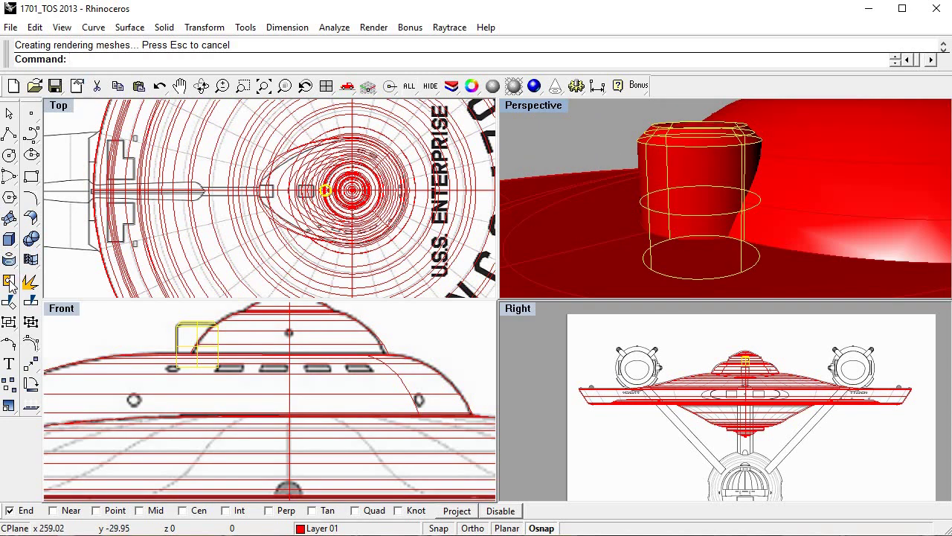
mouse_move(577, 147)
right_mouse_down()
mouse_move(712, 195)
mouse_move(714, 164)
right_mouse_up()
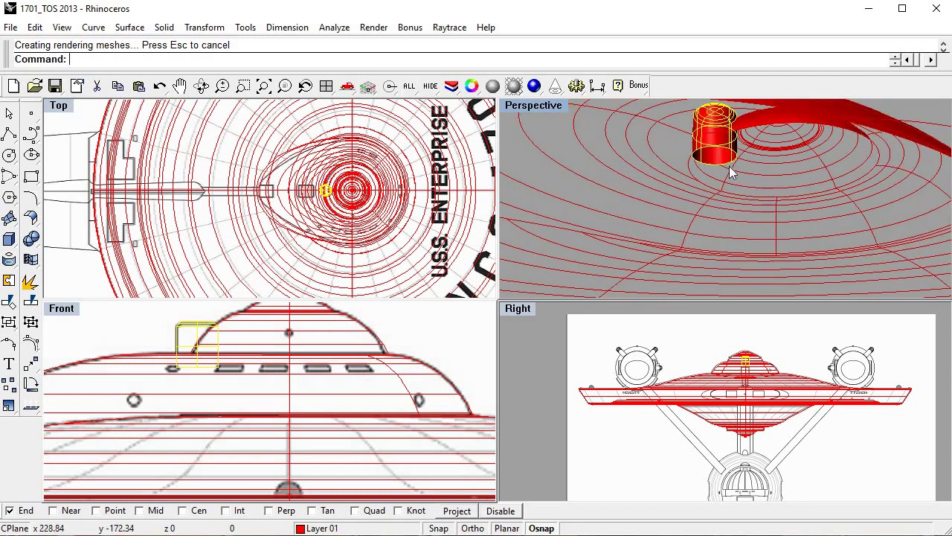
left_click(164, 28)
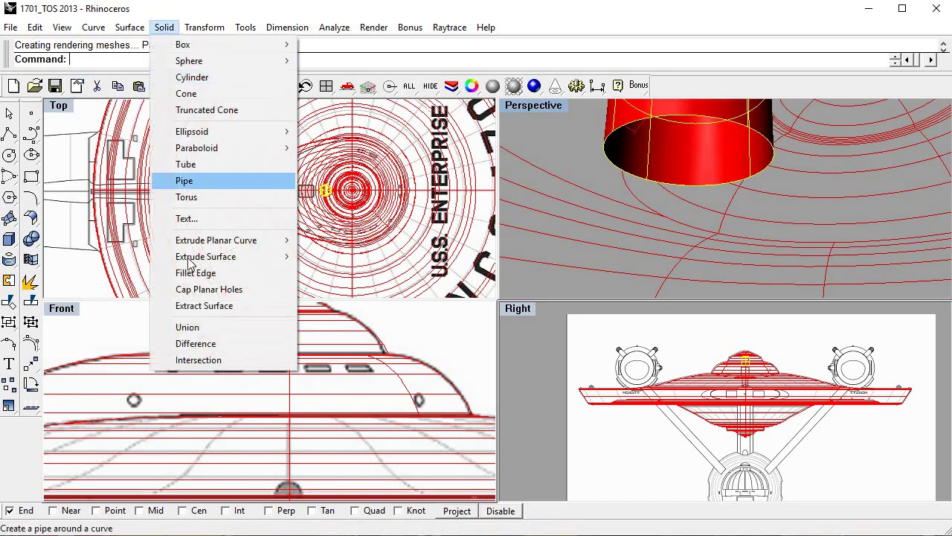
left_click(223, 287)
Split the saucer polysurface using the bridge cylinder as the cutter.
scroll(638, 143, "down", 3)
scroll(639, 143, "down", 3)
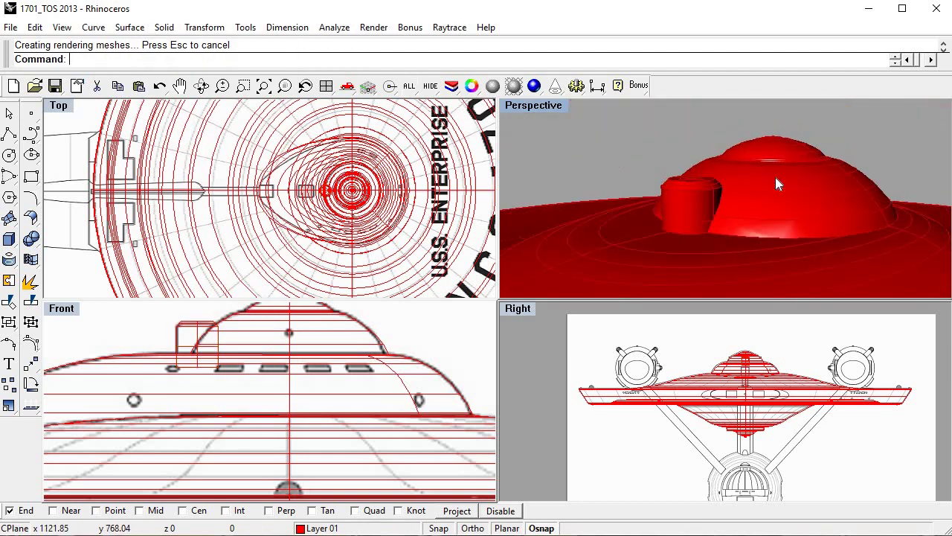
key("ctrl+i")
key("Escape")
left_click(681, 193)
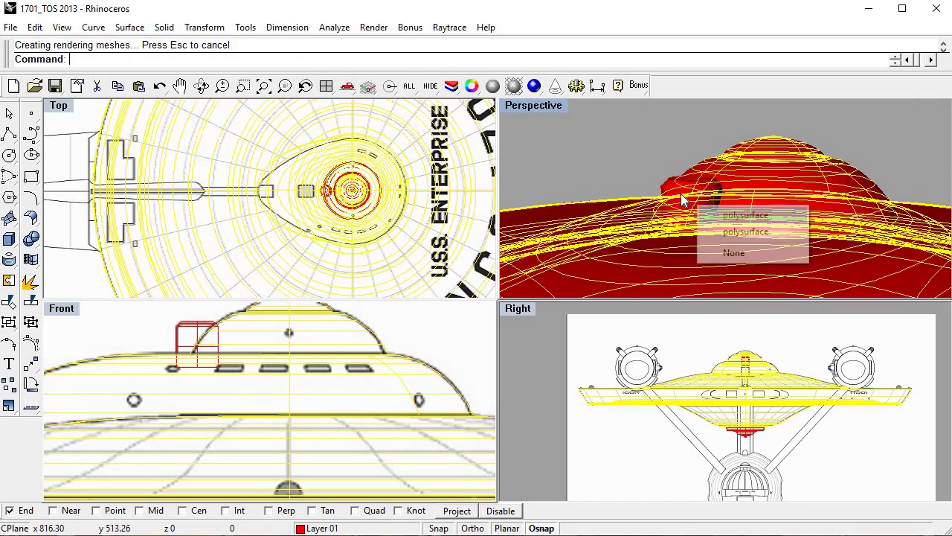
left_click(745, 215)
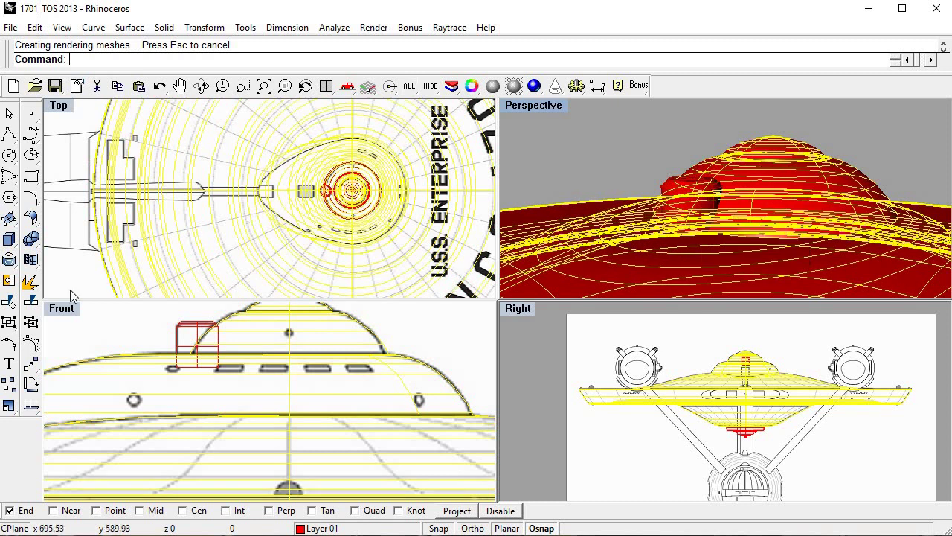
left_click(30, 302)
left_click(688, 192)
key("Return")
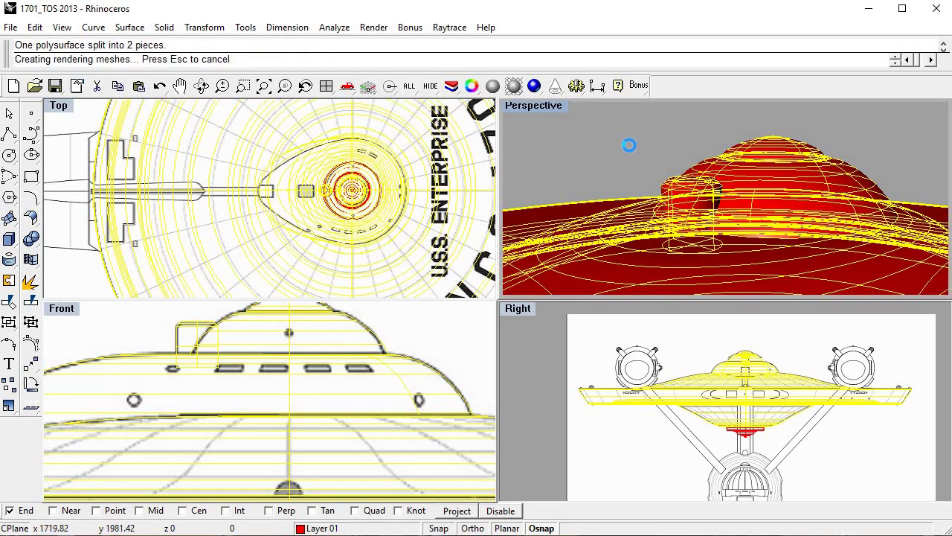
key("Escape")
Delete the saucer piece cut out inside the cylinder.
scroll(736, 208, "up", 3)
scroll(726, 207, "up", 2)
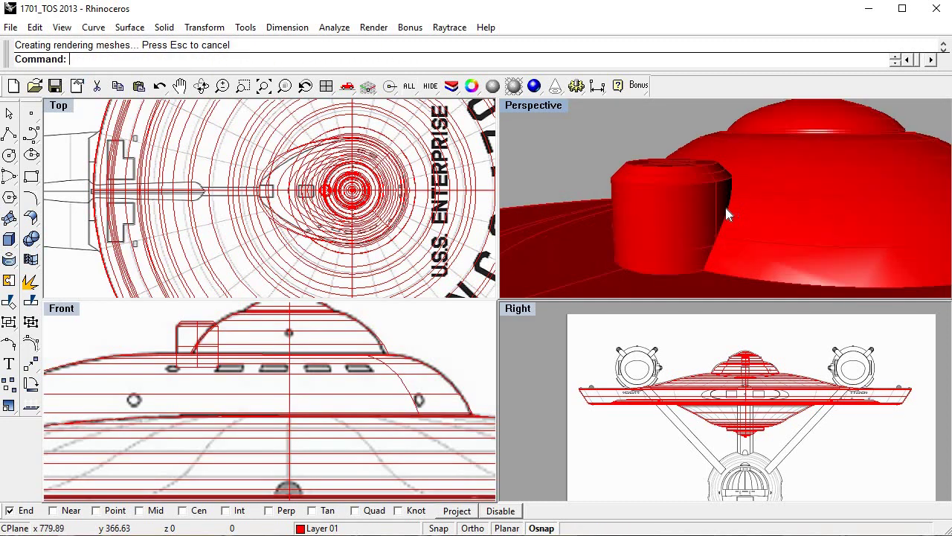
left_click(739, 219)
left_click(789, 262)
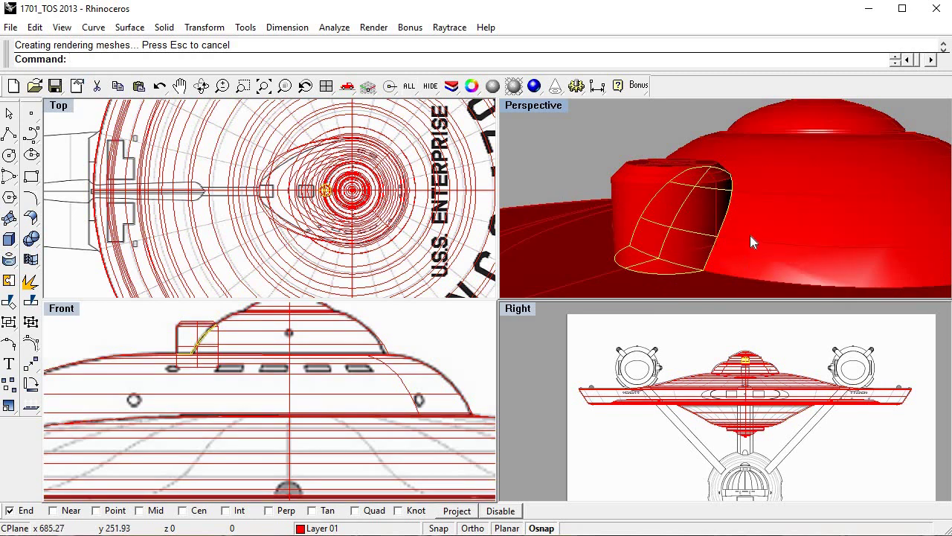
key("Delete")
Split the cylinder with the saucer and delete its buried piece.
left_click(680, 196)
left_click(30, 300)
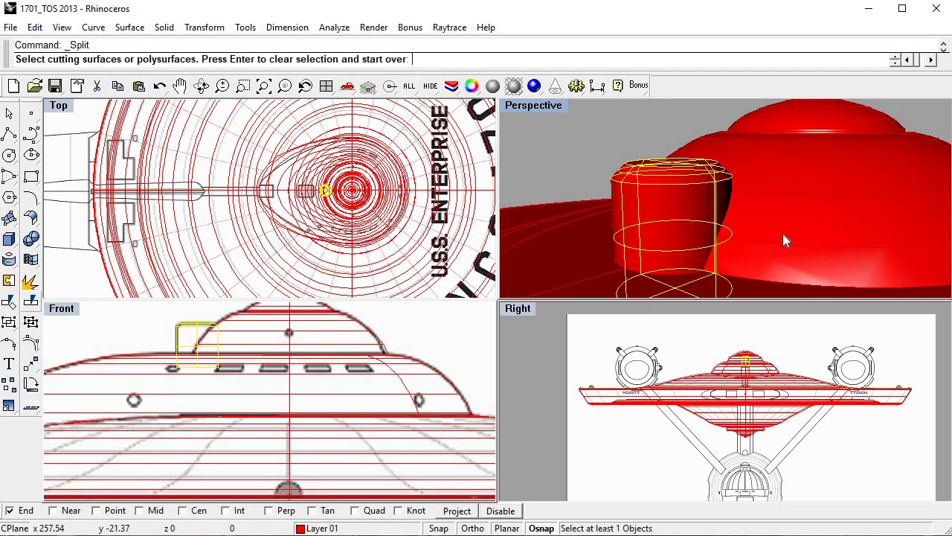
left_click(808, 217)
key("Return")
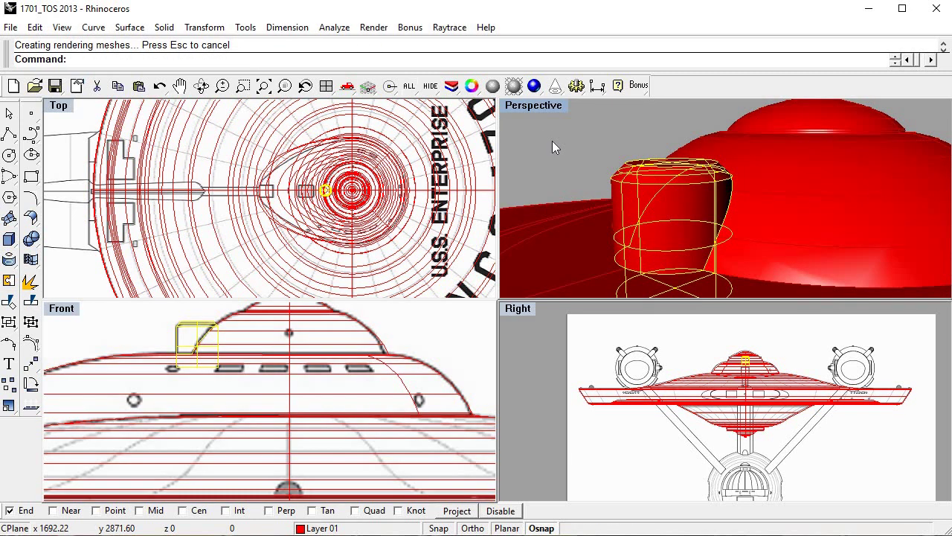
left_click(553, 140)
left_click(731, 237)
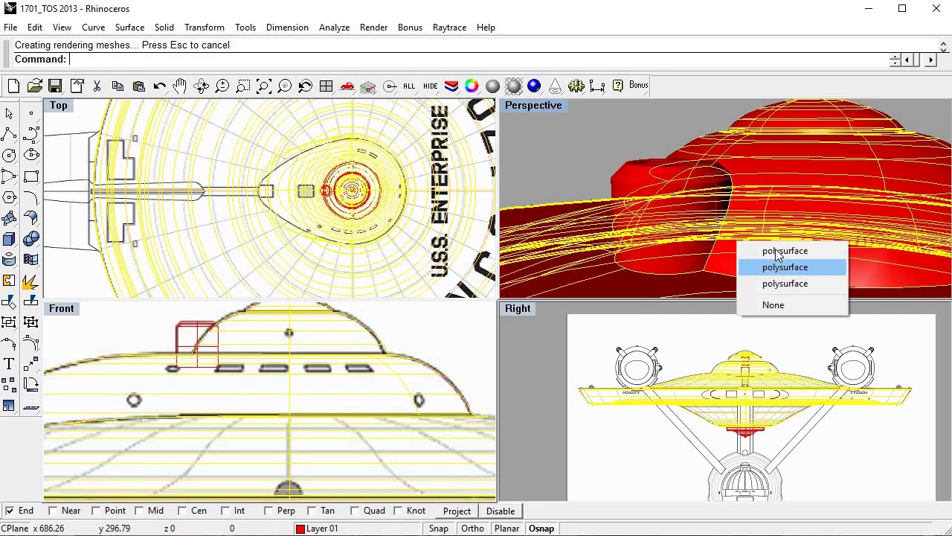
left_click(778, 251)
key("Delete")
Join the cylinder and saucer into one closed solid with Ctrl+J.
left_click(662, 217)
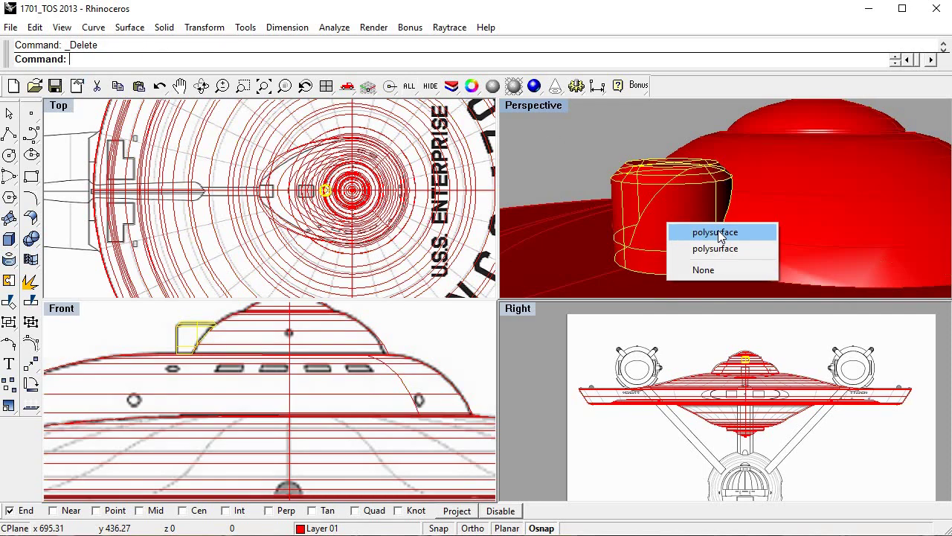
left_click(718, 235)
key("ctrl+j")
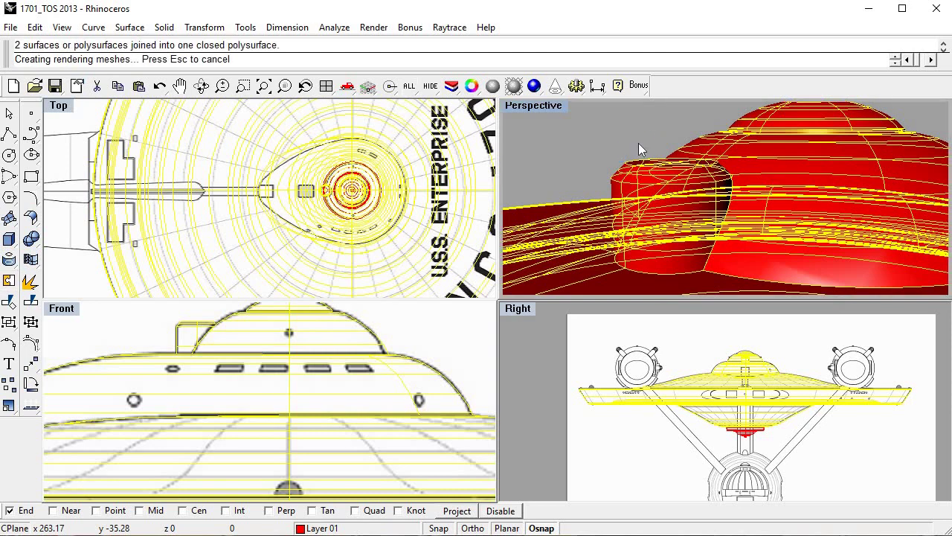
Maximize the Perspective view, orbit to the underside and select the saucer.
double_click(528, 105)
scroll(568, 186, "down", 5)
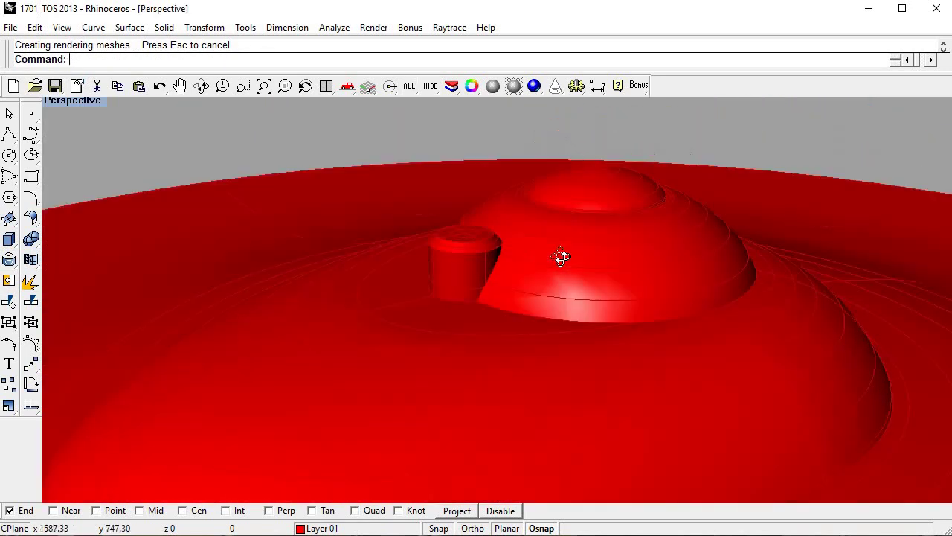
mouse_move(561, 258)
right_mouse_down()
mouse_move(478, 228)
mouse_move(474, 217)
right_mouse_up()
mouse_move(674, 201)
right_mouse_down()
mouse_move(589, 296)
mouse_move(478, 245)
mouse_move(416, 287)
mouse_move(494, 252)
right_mouse_up()
scroll(513, 291, "up", 5)
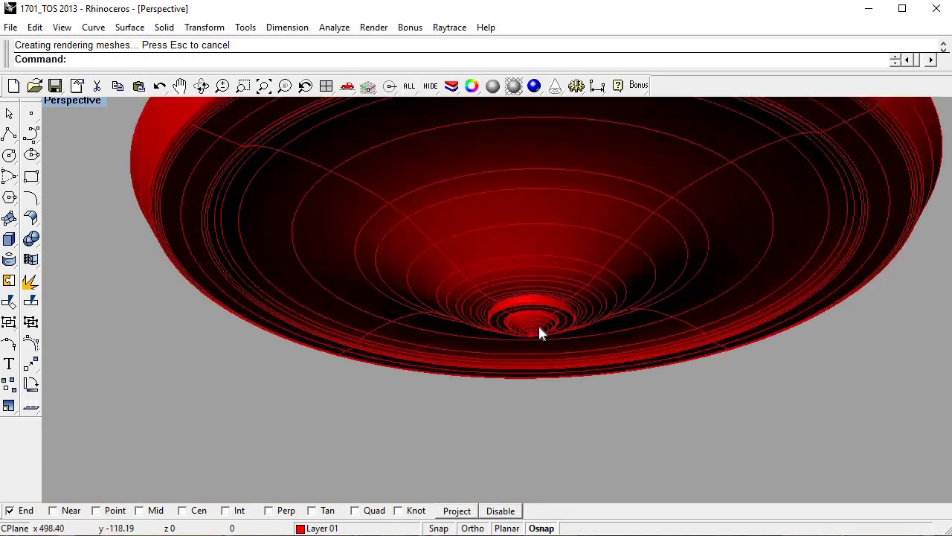
scroll(536, 297, "up", 2)
left_click(550, 290)
left_click(658, 335)
left_click(658, 215)
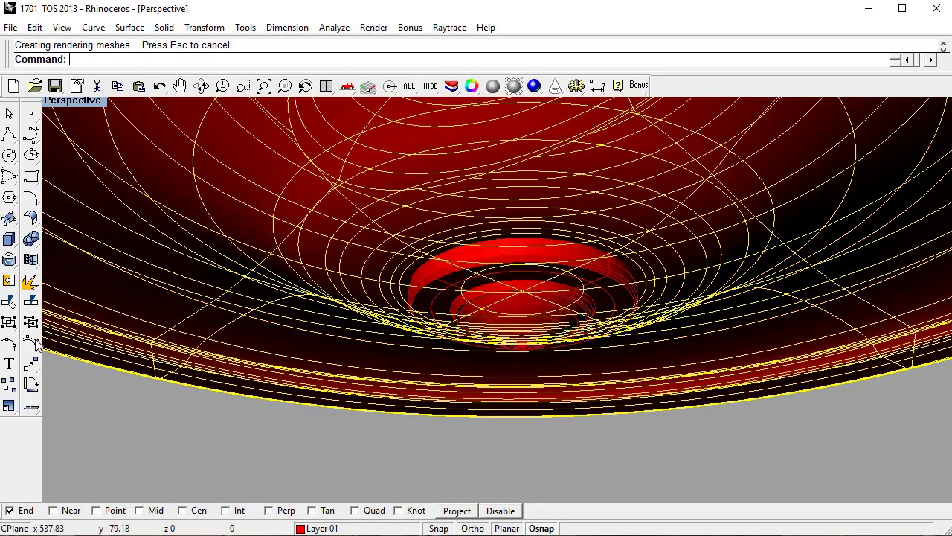
Split the saucer with the lower dome and delete the disc underneath.
left_click(32, 299)
left_click(563, 301)
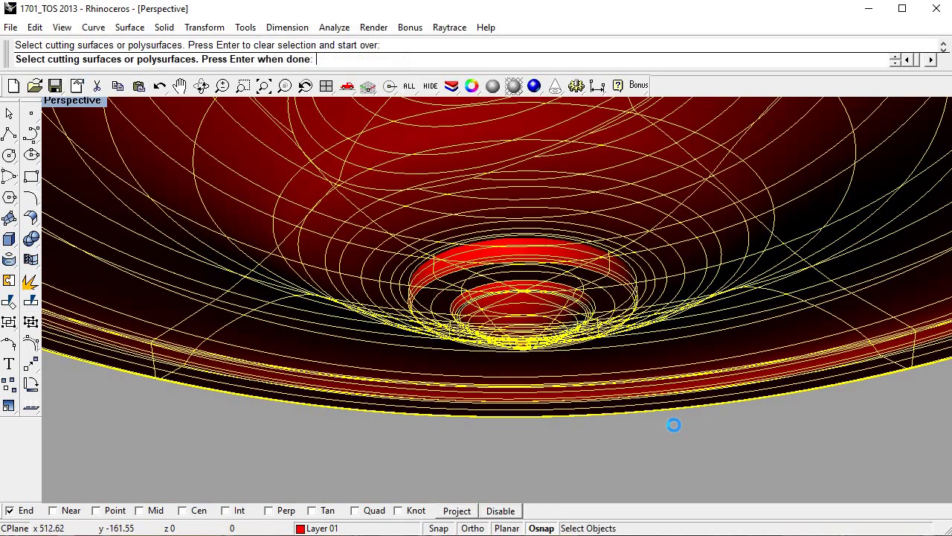
right_click(674, 425)
left_click(600, 262)
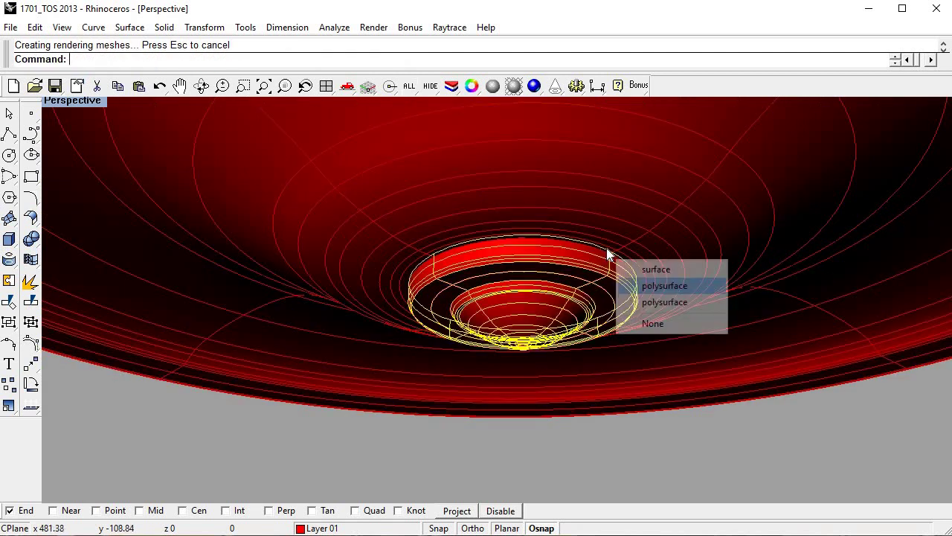
left_click(649, 269)
key("Delete")
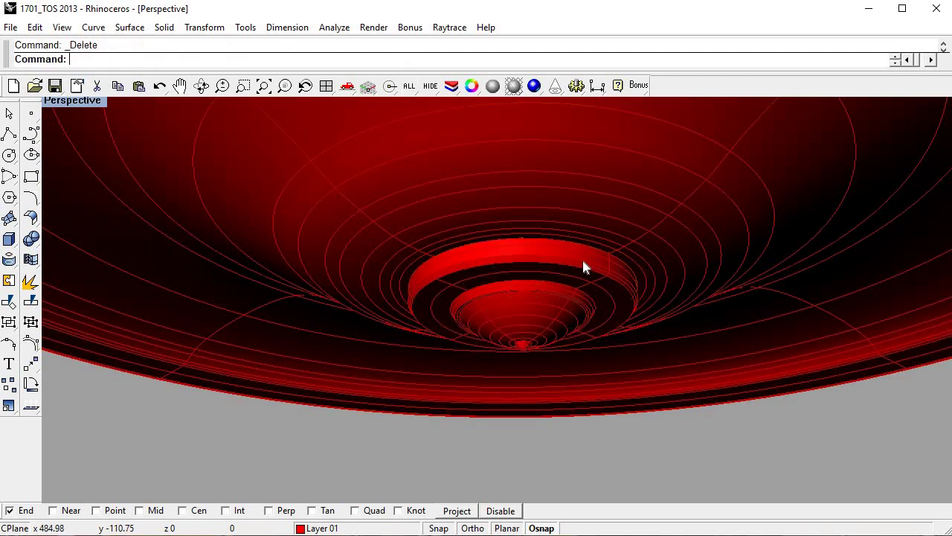
Split the lower dome with the saucer bowl and delete the leftover edge ring.
left_click(608, 279)
left_click(660, 298)
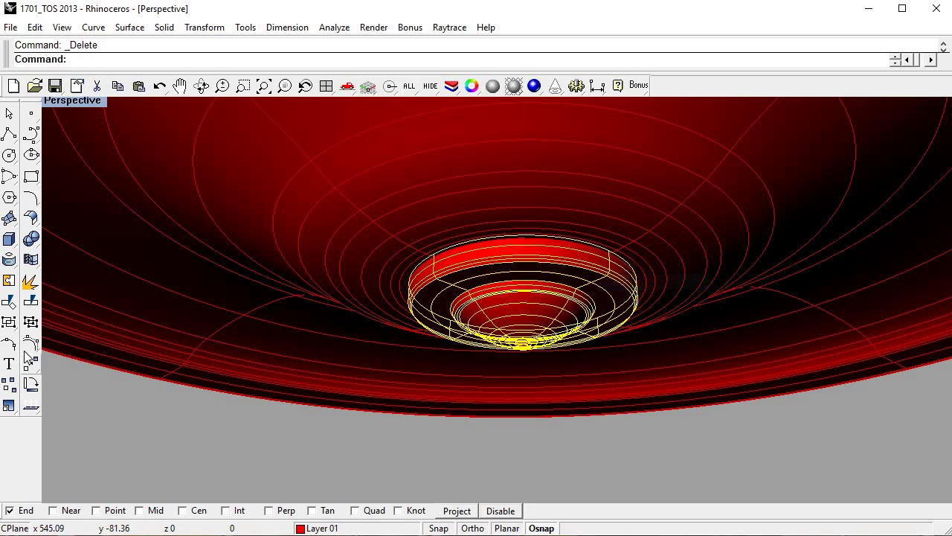
left_click(32, 301)
left_click(404, 425)
right_click(405, 425)
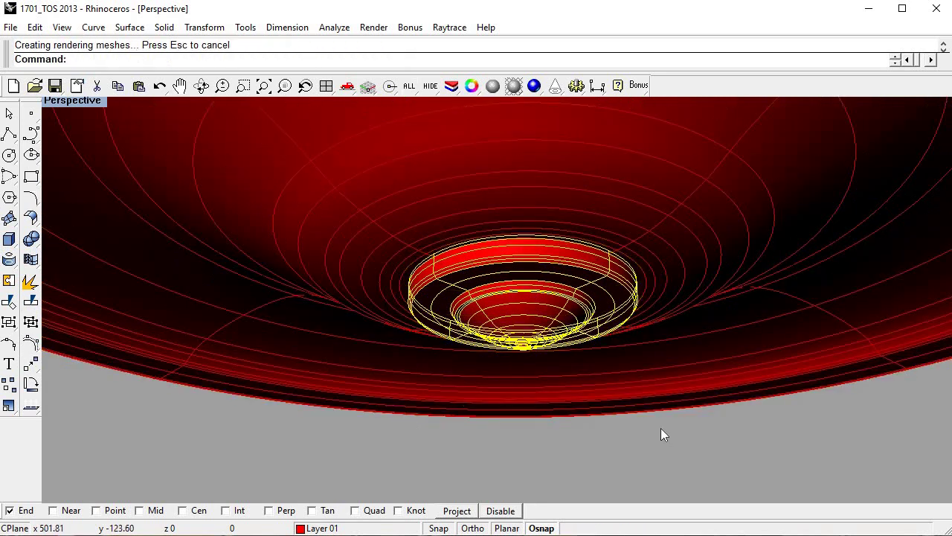
key("Escape")
left_click(599, 249)
left_click(650, 270)
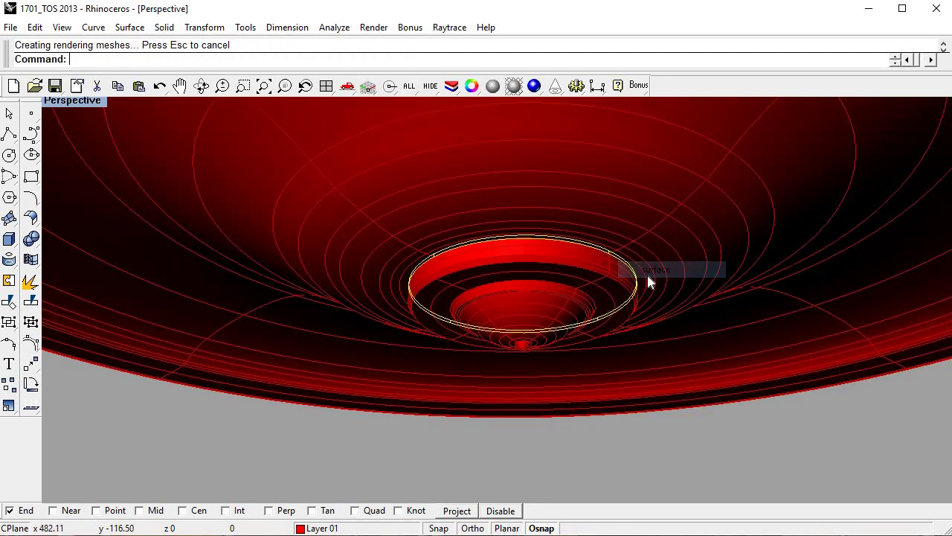
key("Delete")
Join all remaining pieces into one solid and restore the four-viewport layout.
key("ctrl+a")
left_click(10, 280)
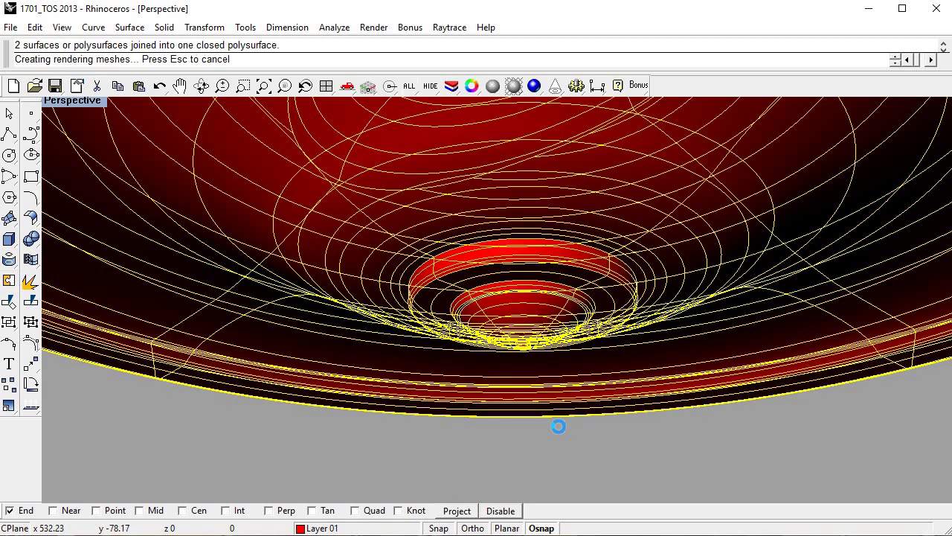
left_click(587, 409)
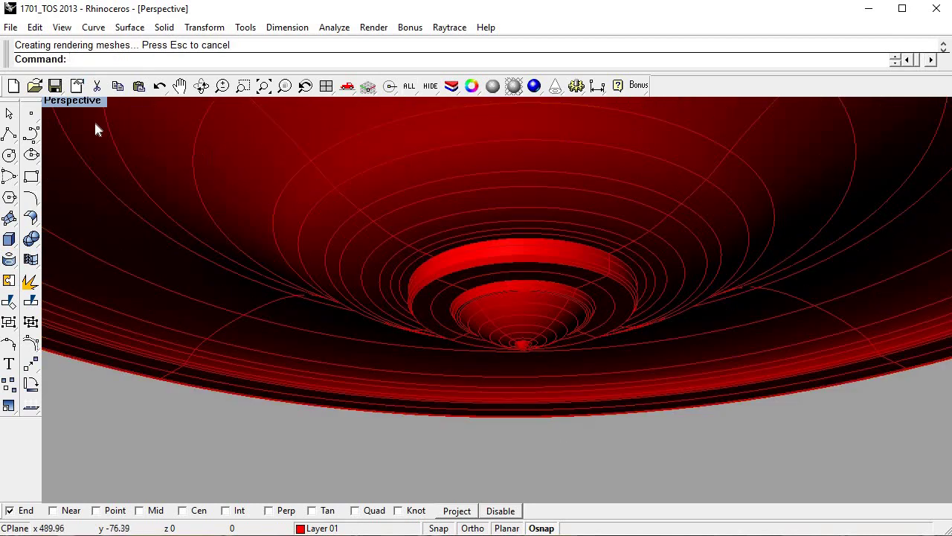
double_click(75, 104)
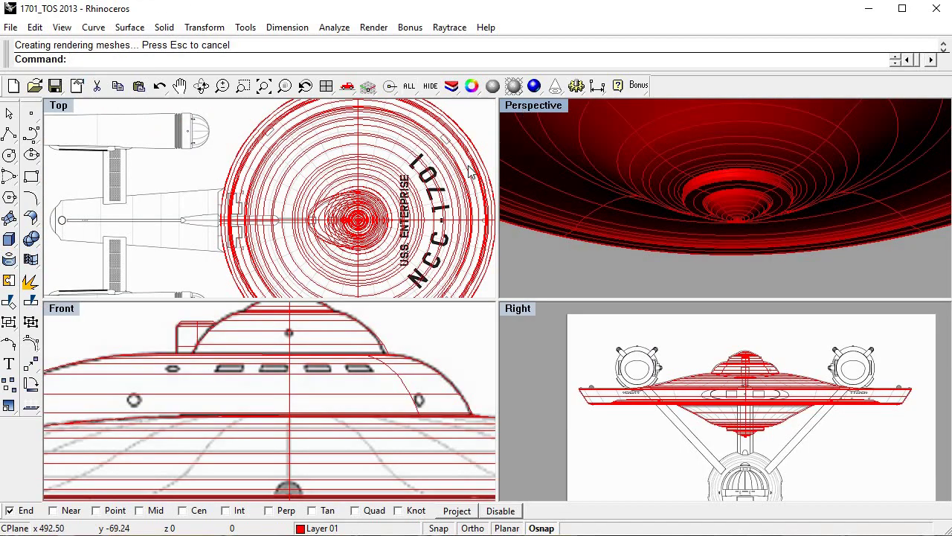
Select the saucer and run the Zebra stripe analysis on it.
key("ctrl+m")
right_click_drag(385, 276, 454, 324)
scroll(518, 317, "down", 3)
left_click(516, 312)
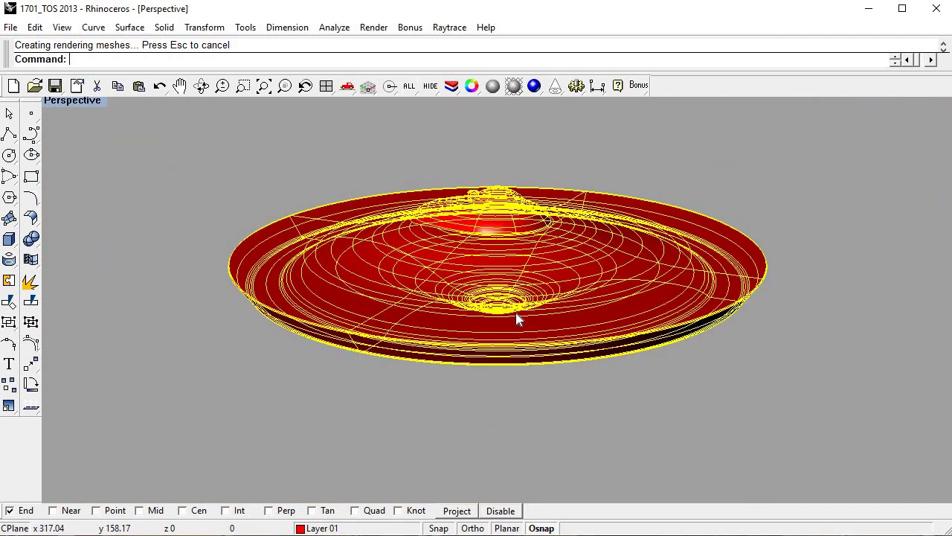
type("Ze")
type("bra")
key("Return")
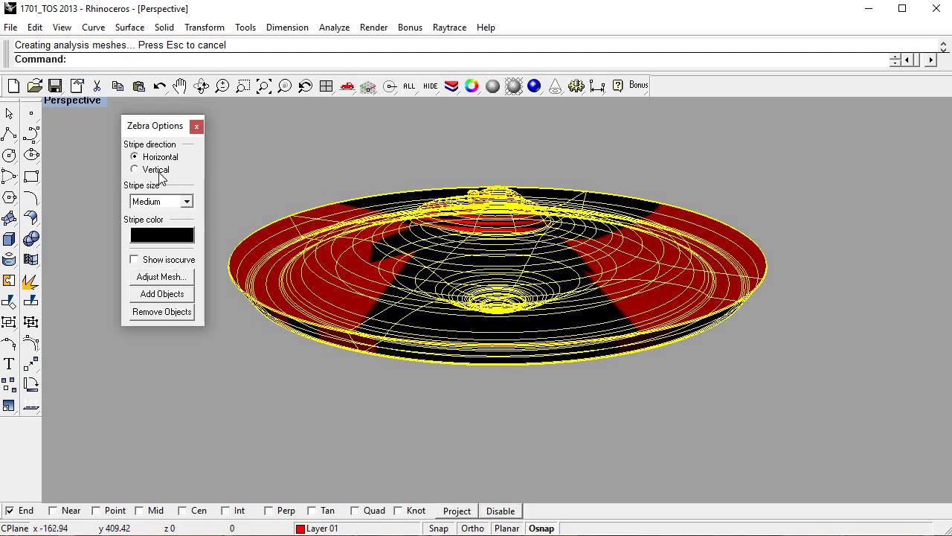
Toggle the stripes vertical then horizontal and set Stripe size to Thinnest.
left_click(158, 171)
left_click_drag(153, 125, 105, 147)
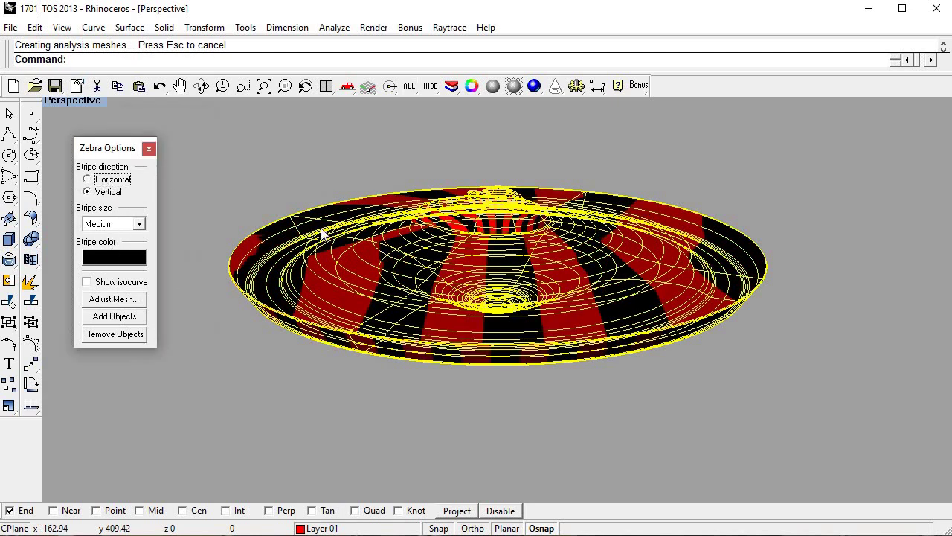
key("space")
right_click_drag(673, 335, 209, 259)
left_click(140, 225)
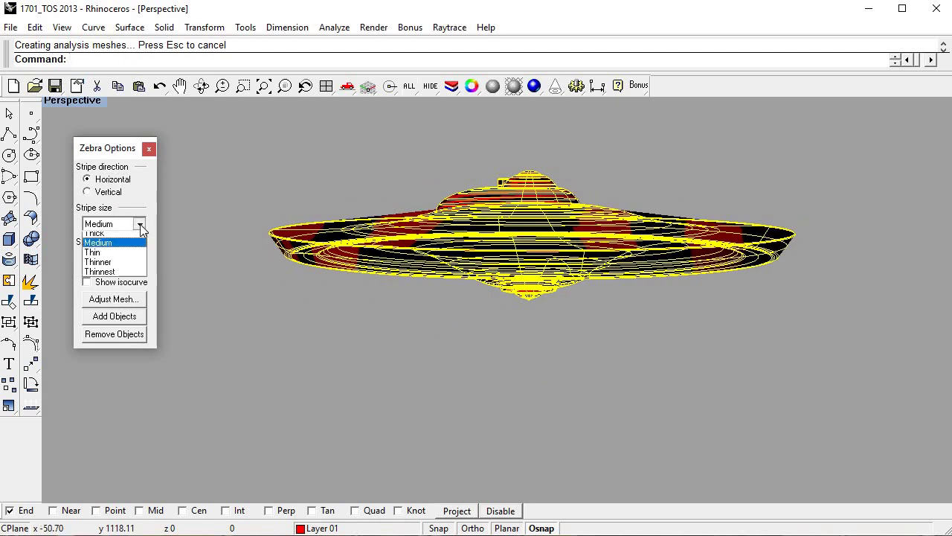
left_click(145, 295)
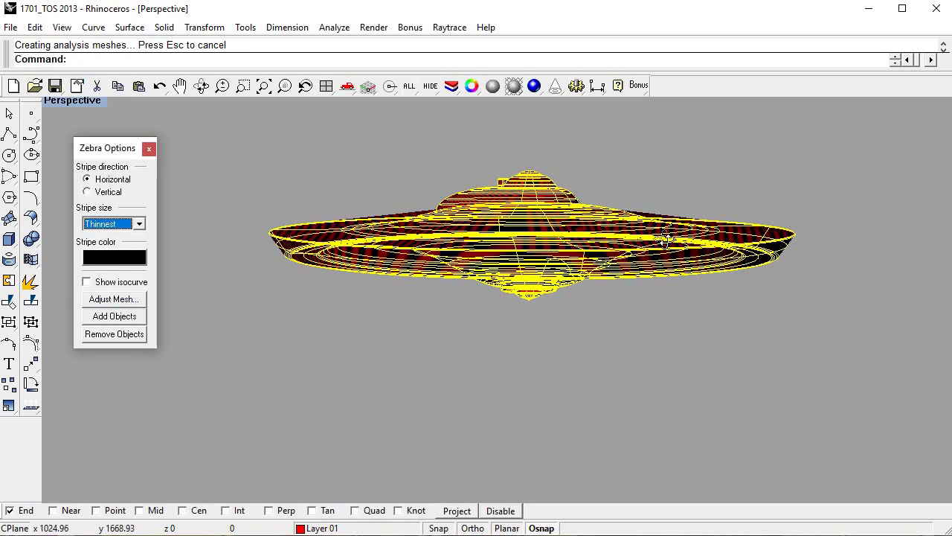
Inspect the thin stripes from side and underside angles, then close Zebra.
right_click_drag(654, 233, 392, 214)
scroll(394, 214, "up", 3)
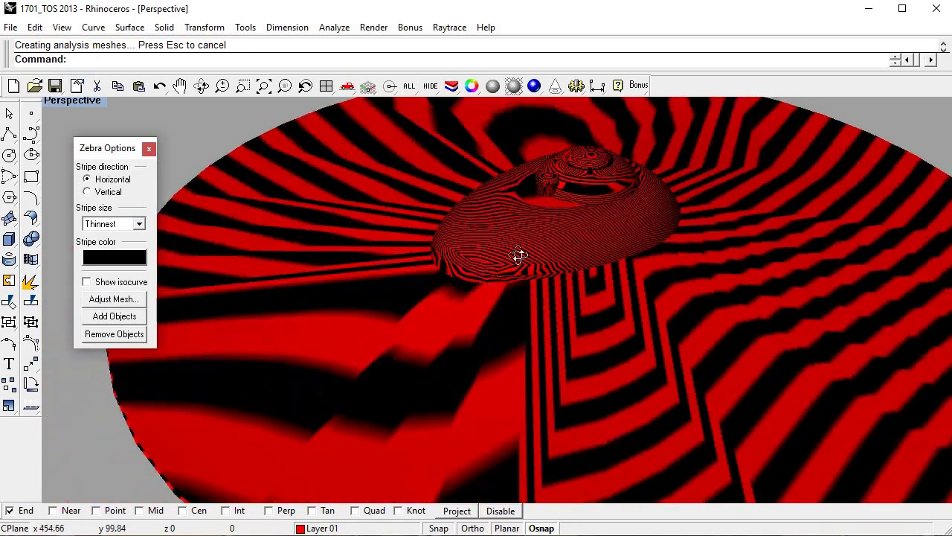
right_click_drag(419, 219, 487, 247)
scroll(487, 248, "down", 3)
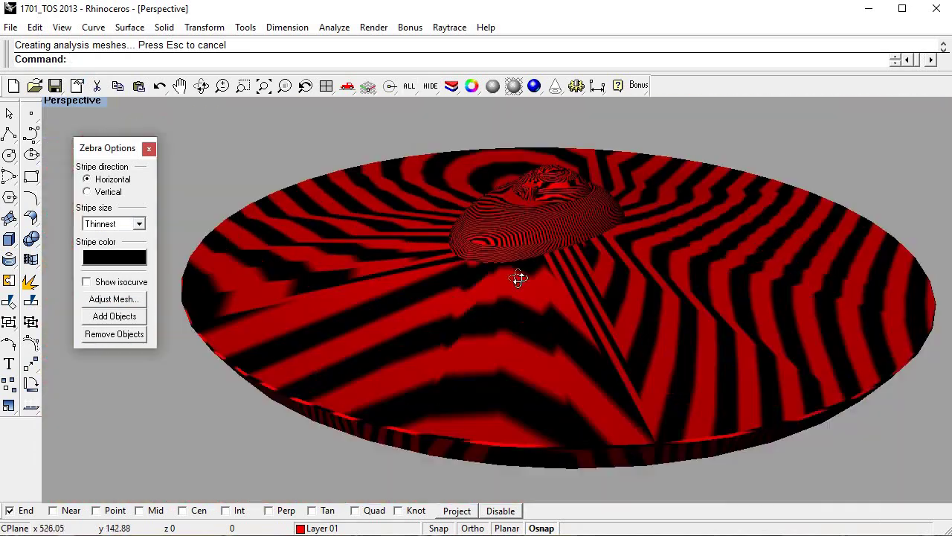
mouse_move(519, 276)
right_mouse_down()
mouse_move(529, 220)
mouse_move(529, 275)
right_mouse_up()
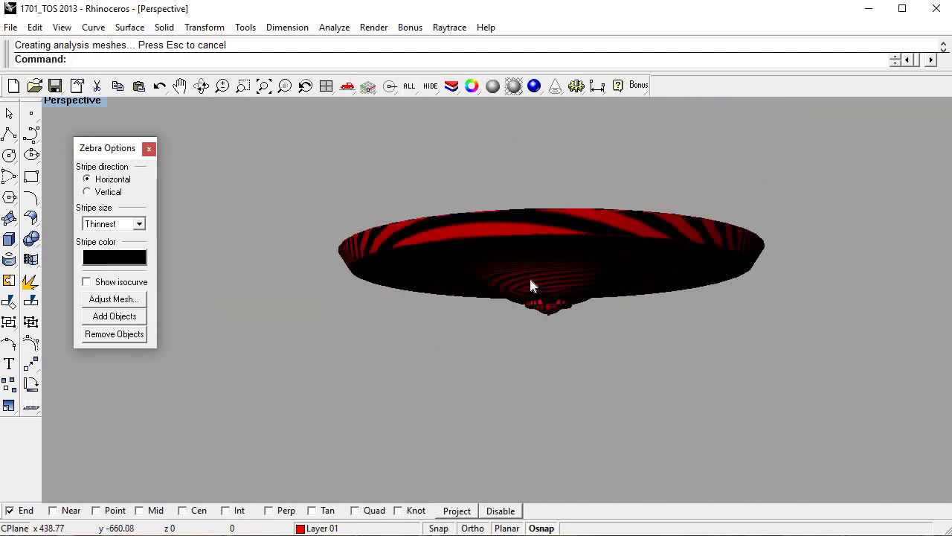
left_click(149, 151)
right_click_drag(457, 176, 472, 250)
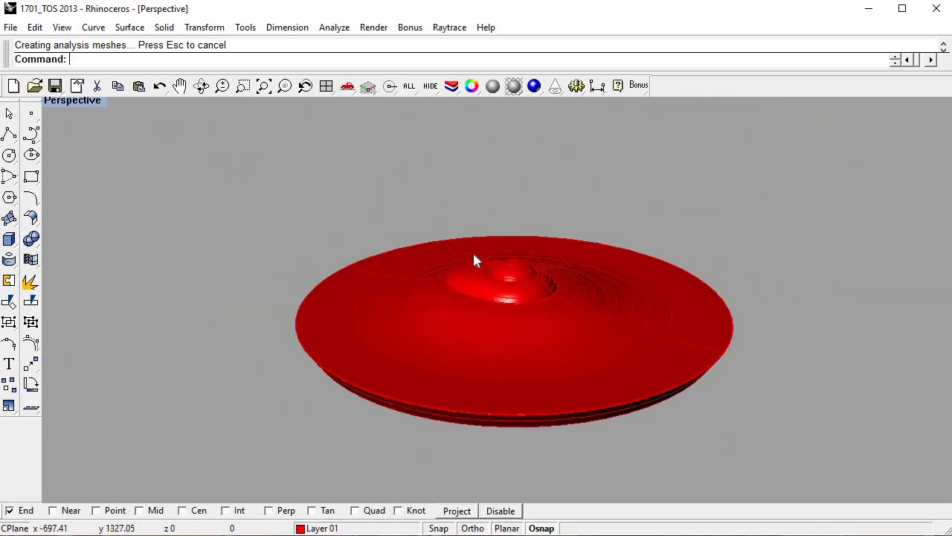
Preview the saucer with Shade, orbiting around its raised centre and underside.
left_click(493, 85)
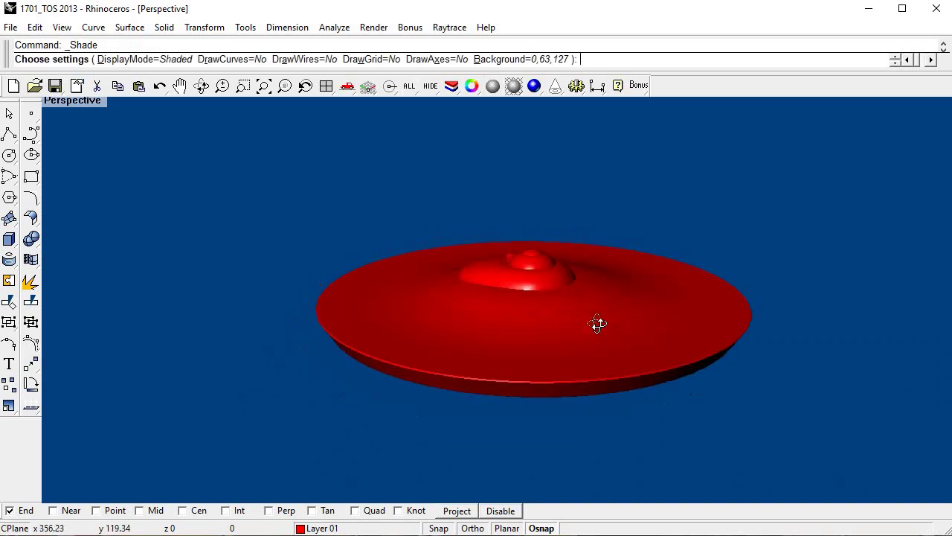
right_click_drag(598, 326, 526, 263)
scroll(526, 264, "up", 5)
mouse_move(452, 280)
right_mouse_down()
mouse_move(573, 323)
mouse_move(600, 308)
mouse_move(570, 264)
mouse_move(428, 293)
right_mouse_up()
scroll(428, 292, "down", 3)
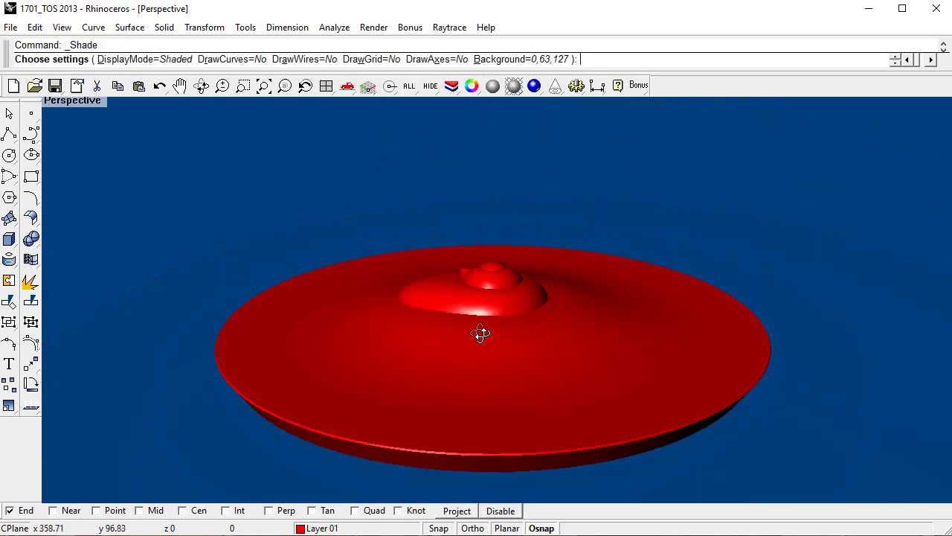
mouse_move(480, 335)
right_mouse_down()
mouse_move(471, 260)
mouse_move(574, 305)
mouse_move(474, 325)
mouse_move(486, 374)
mouse_move(547, 406)
mouse_move(142, 127)
right_mouse_up()
scroll(472, 260, "up", 3)
scroll(486, 374, "down", 3)
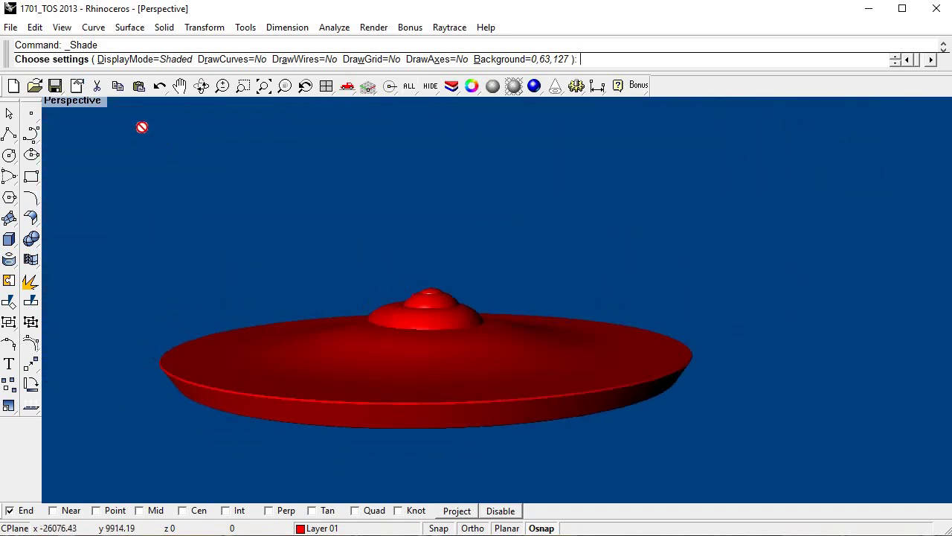
Restore four viewports with Perspective shaded and zoom the Top view onto the rim.
double_click(81, 104)
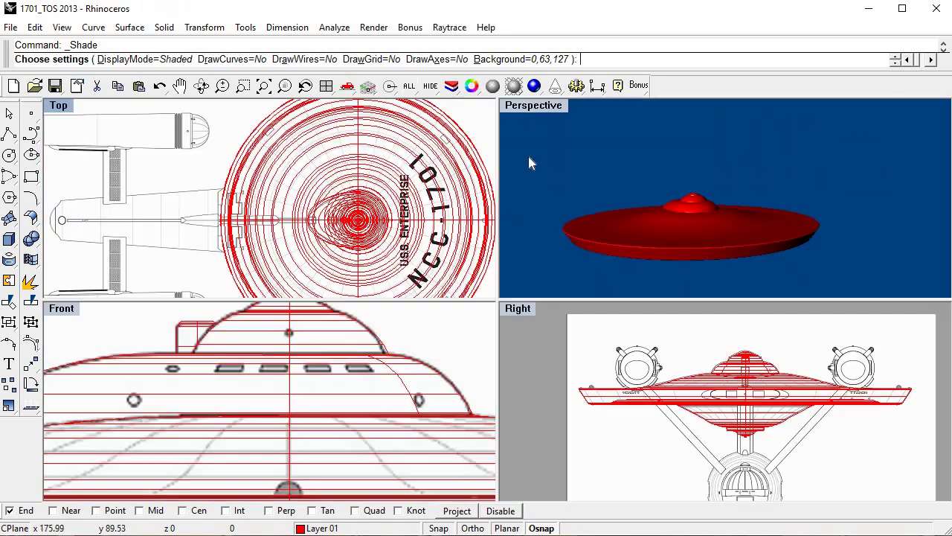
left_click(514, 86)
right_click_drag(347, 204, 378, 219)
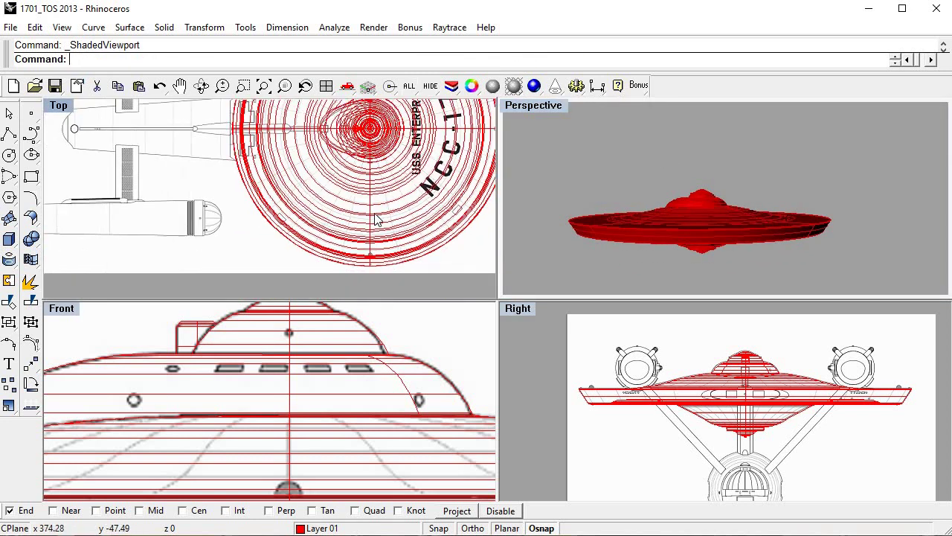
scroll(383, 216, "up", 5)
Create a Center, Radius sphere on the rim dot, sized to match the dot.
scroll(356, 200, "up", 3)
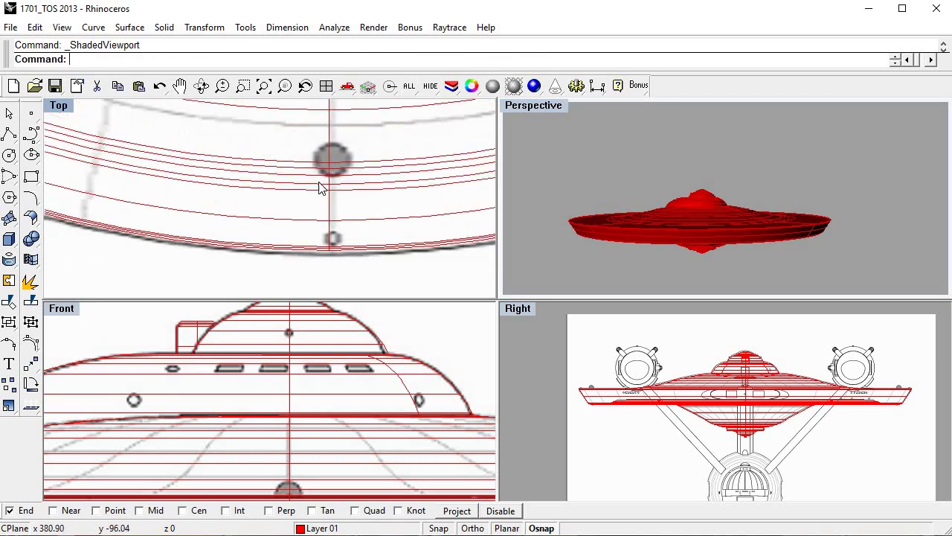
scroll(319, 186, "up", 2)
left_click(164, 27)
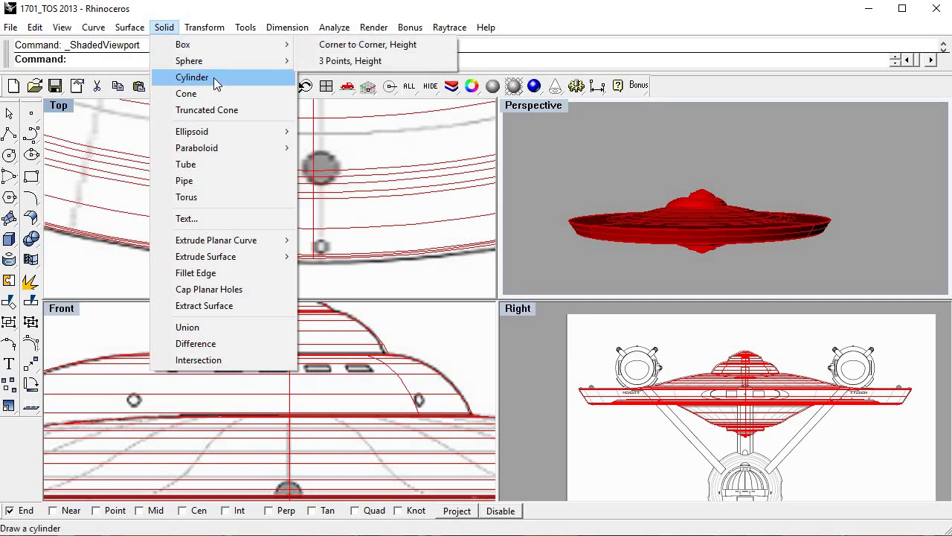
mouse_move(189, 61)
left_click(347, 60)
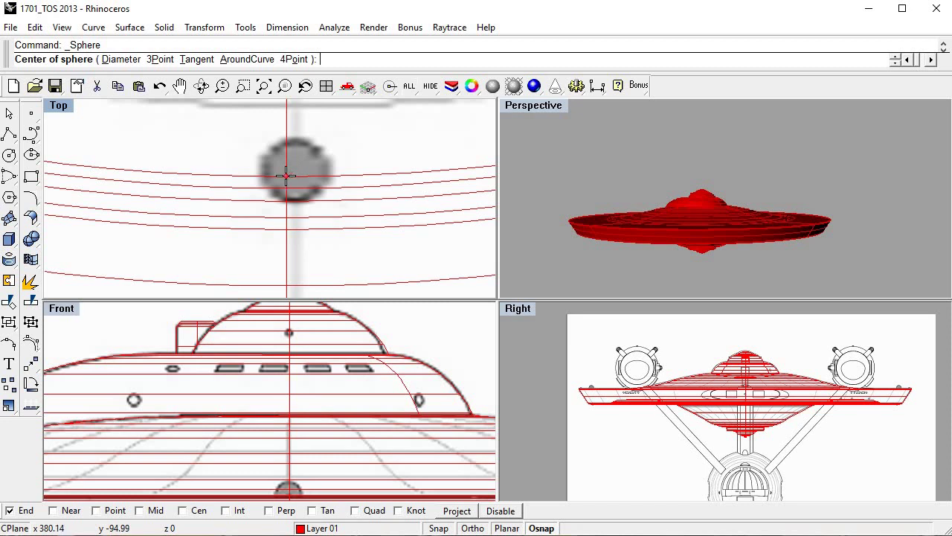
left_click(287, 176)
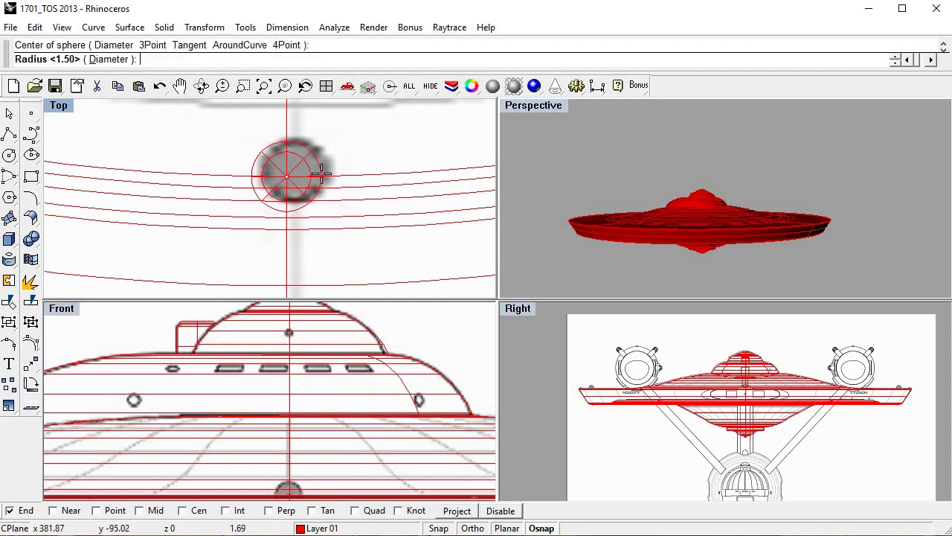
left_click(322, 175)
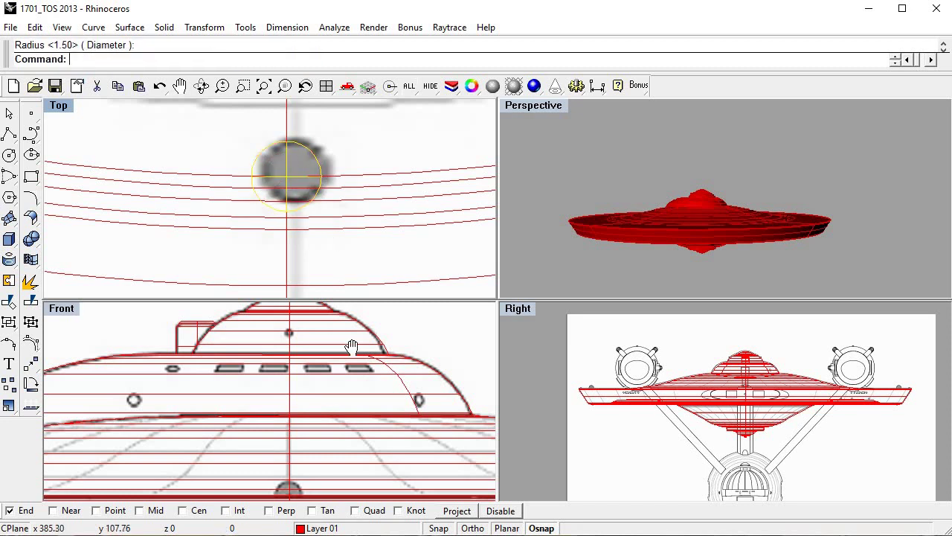
Drag the sphere up onto the saucer's rim in the Front view.
scroll(351, 347, "down", 3)
scroll(340, 381, "down", 2)
scroll(346, 416, "down", 3)
scroll(351, 447, "down", 2)
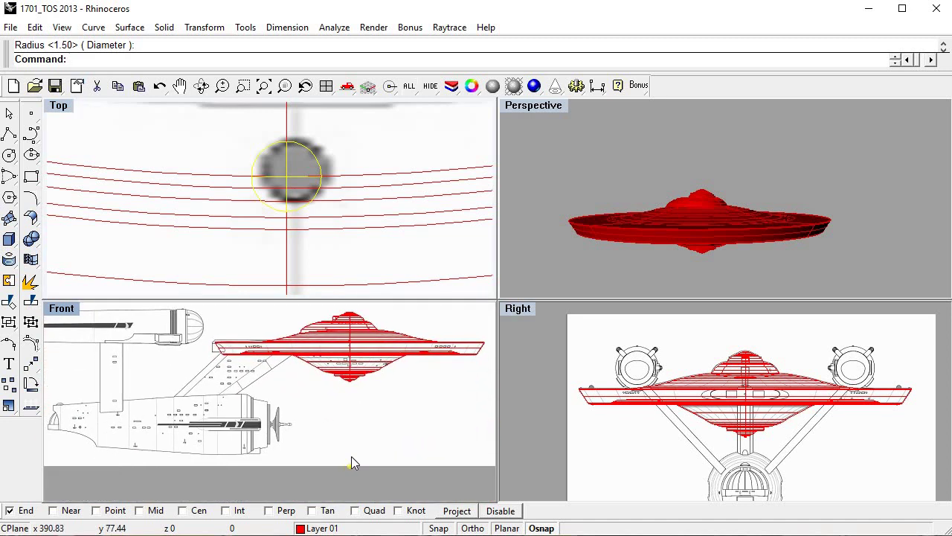
mouse_move(349, 464)
left_mouse_down()
mouse_move(351, 376)
mouse_move(378, 424)
left_mouse_up()
scroll(338, 424, "up", 3)
scroll(334, 443, "up", 2)
scroll(334, 442, "up", 3)
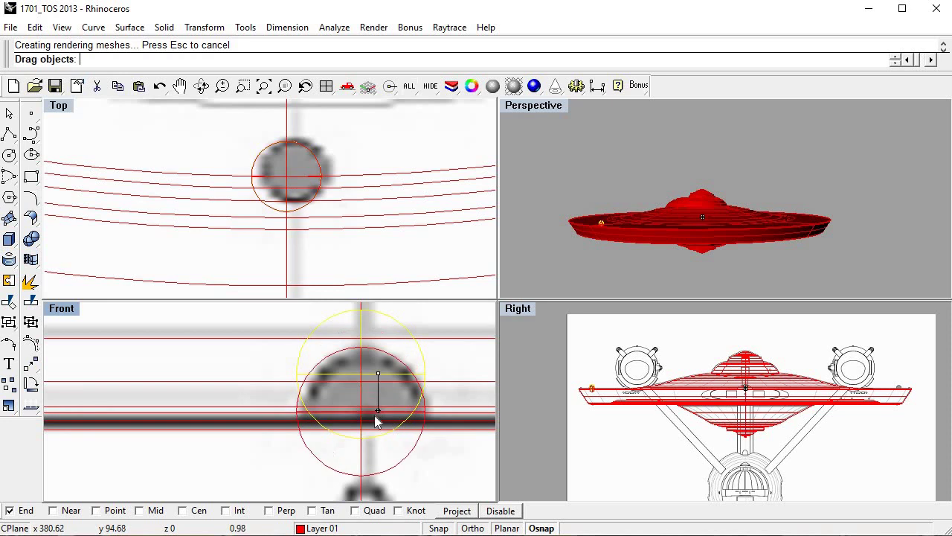
scroll(560, 398, "up", 1)
scroll(559, 404, "up", 3)
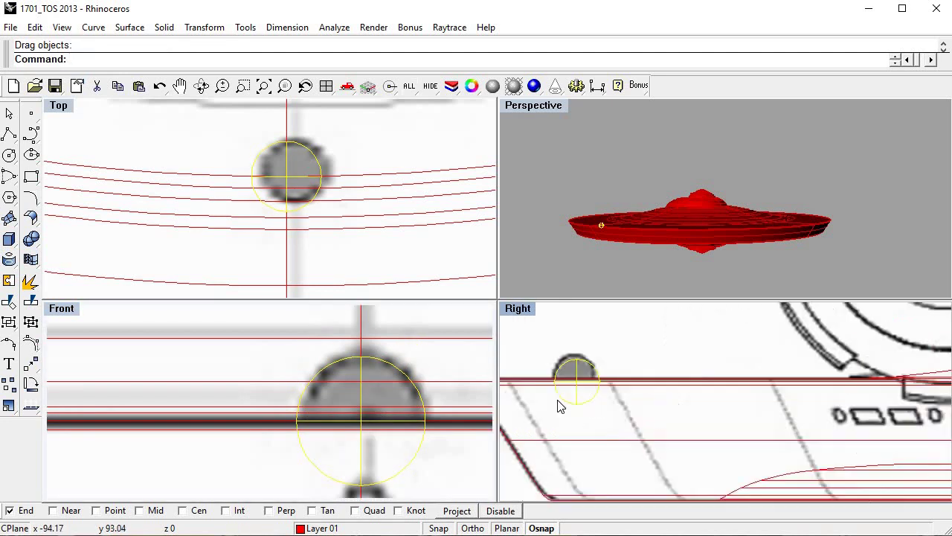
scroll(662, 400, "up", 2)
scroll(665, 400, "up", 2)
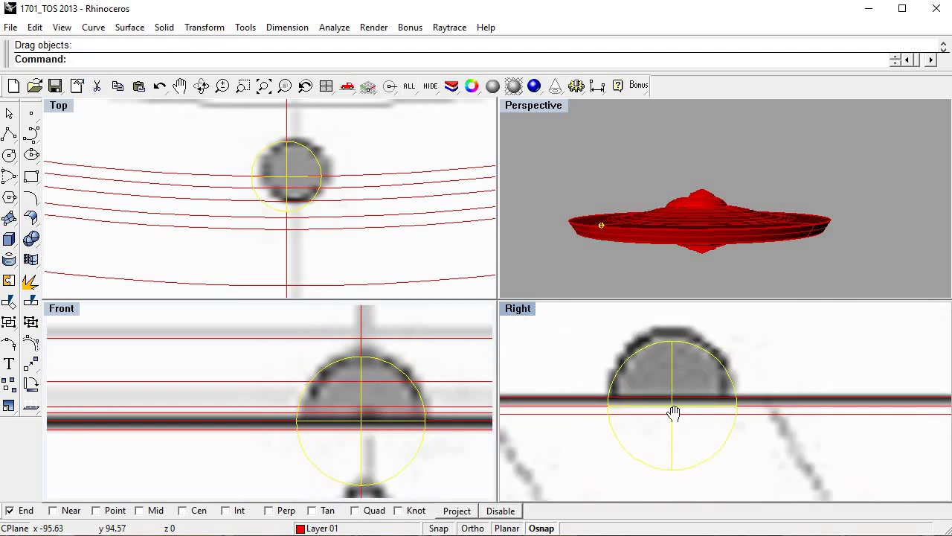
Finish placing the sphere on the rim, checking it against the hull in the side view.
mouse_move(673, 413)
right_mouse_down()
mouse_move(803, 425)
mouse_move(776, 425)
right_mouse_up()
scroll(766, 387, "up", 2)
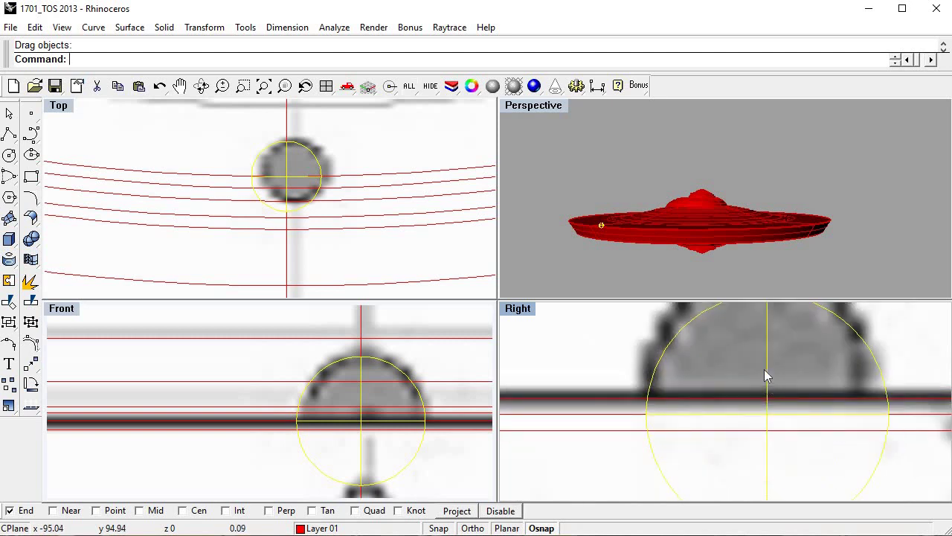
left_click(764, 367)
scroll(766, 369, "down", 1)
scroll(770, 372, "down", 2)
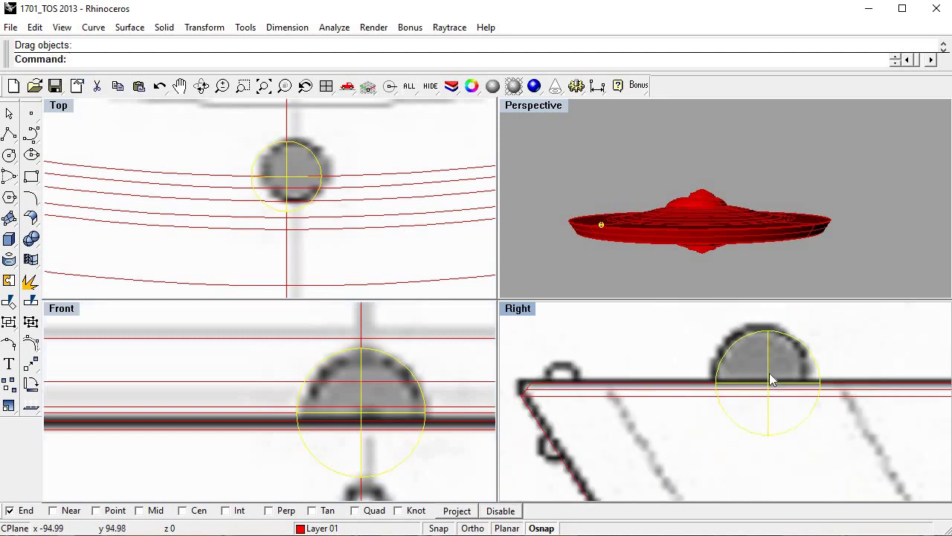
scroll(769, 372, "down", 2)
right_click_drag(771, 389, 678, 374)
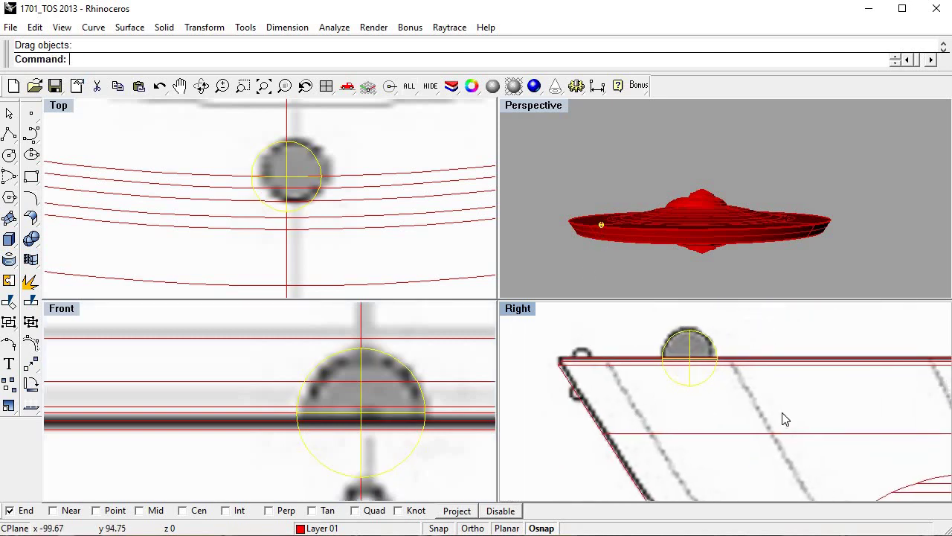
scroll(785, 419, "down", 2)
right_click_drag(784, 419, 707, 366)
scroll(658, 377, "up", 1)
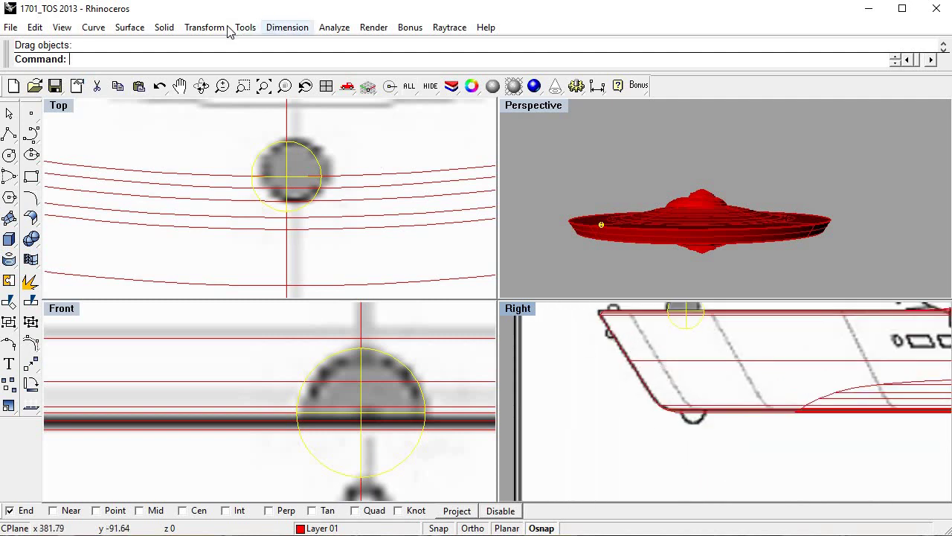
Copy the sphere and move the copy down to the rim's underside.
left_click(204, 27)
left_click(213, 61)
left_click(739, 362)
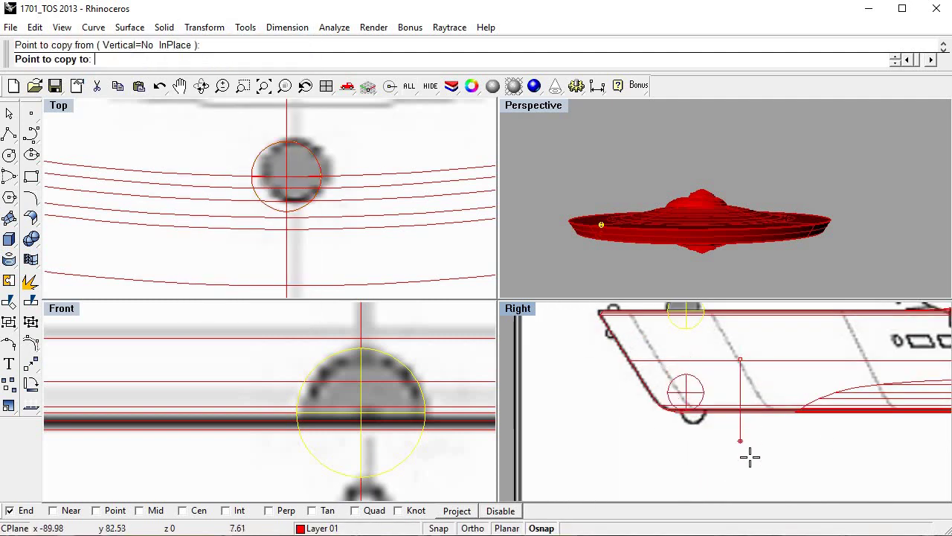
scroll(704, 439, "up", 3)
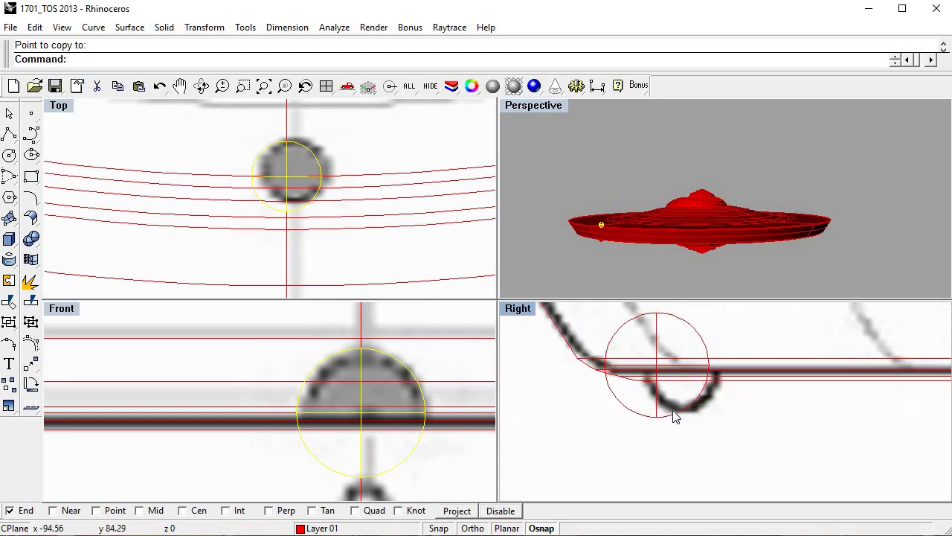
mouse_move(668, 415)
left_mouse_down()
mouse_move(692, 417)
mouse_move(686, 426)
mouse_move(712, 405)
left_mouse_up()
scroll(685, 424, "up", 3)
scroll(712, 405, "down", 2)
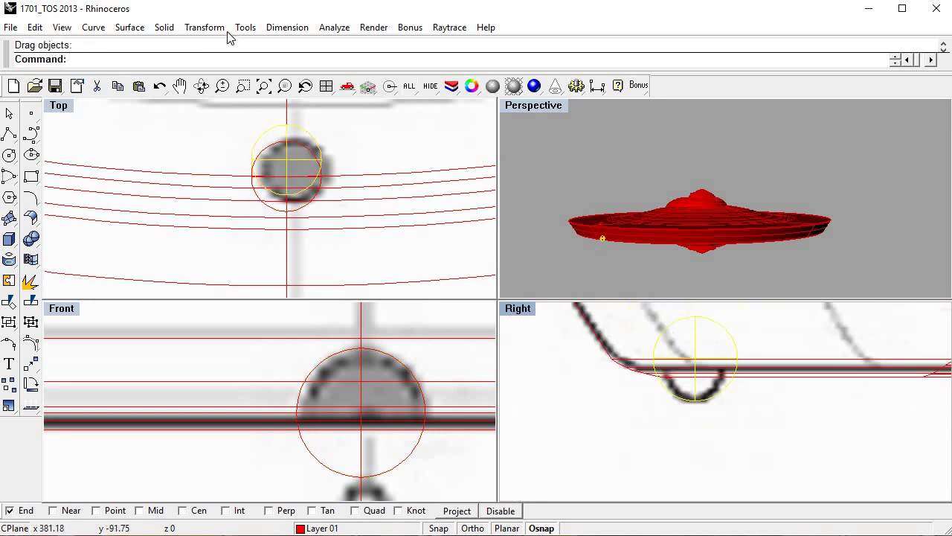
Scale the copied sphere down from its base to fit the small dome outline.
left_click(205, 27)
key("Return")
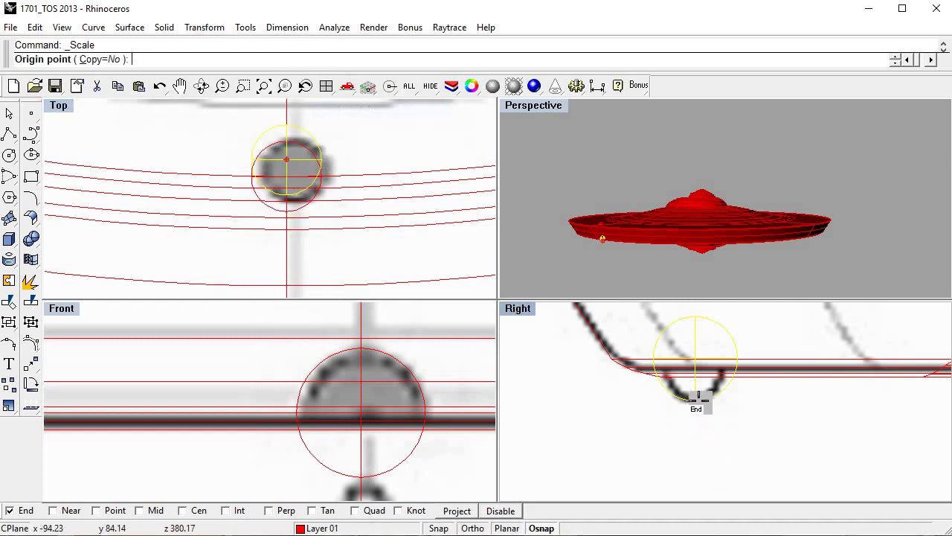
left_click(696, 421)
left_click(694, 467)
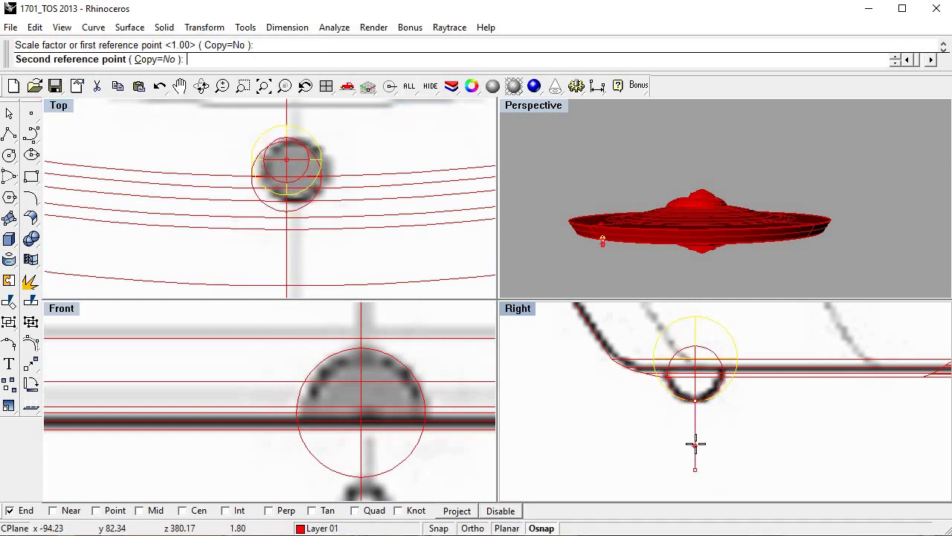
left_click(695, 441)
right_click_drag(695, 441, 790, 441)
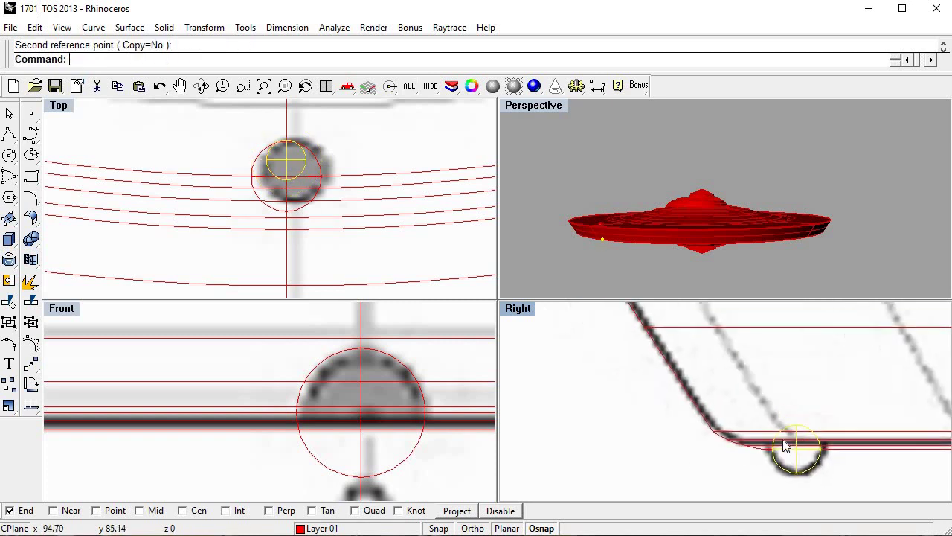
left_click(205, 26)
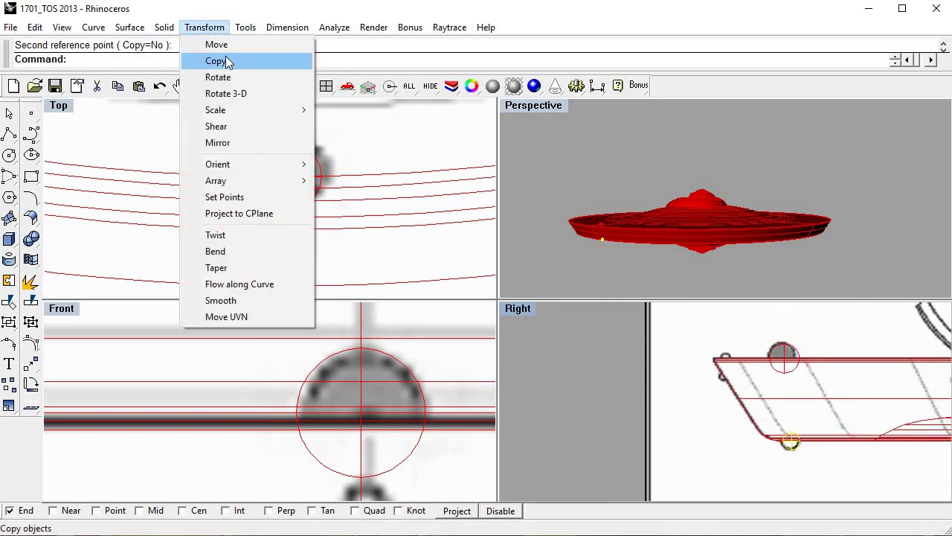
Copy the running-light sphere to a spot beside the rim.
left_click(216, 59)
left_click(839, 476)
left_click(744, 399)
scroll(718, 390, "up", 2)
scroll(610, 439, "down", 1)
key("Return")
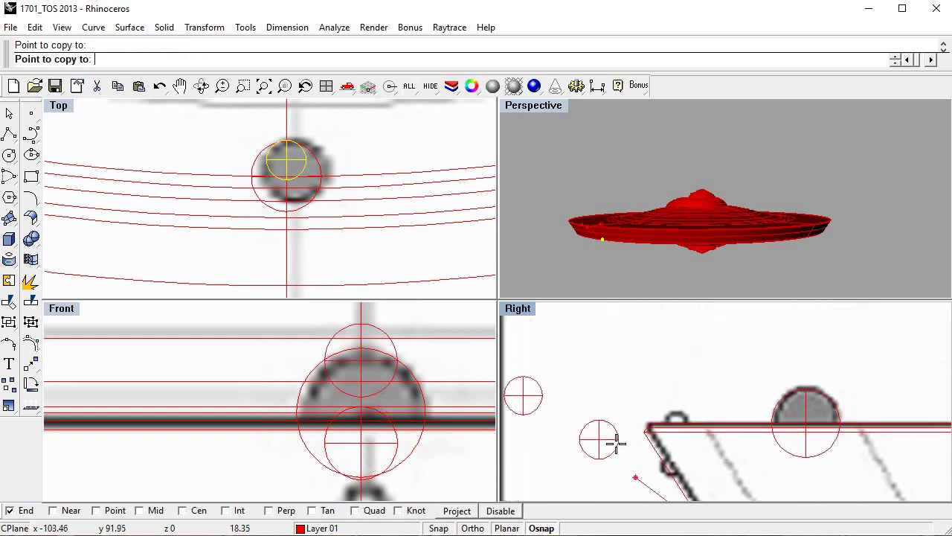
Drag the sphere copy onto the rim's outer corner.
left_click_drag(620, 430, 700, 424)
scroll(331, 362, "down", 3)
scroll(371, 322, "down", 2)
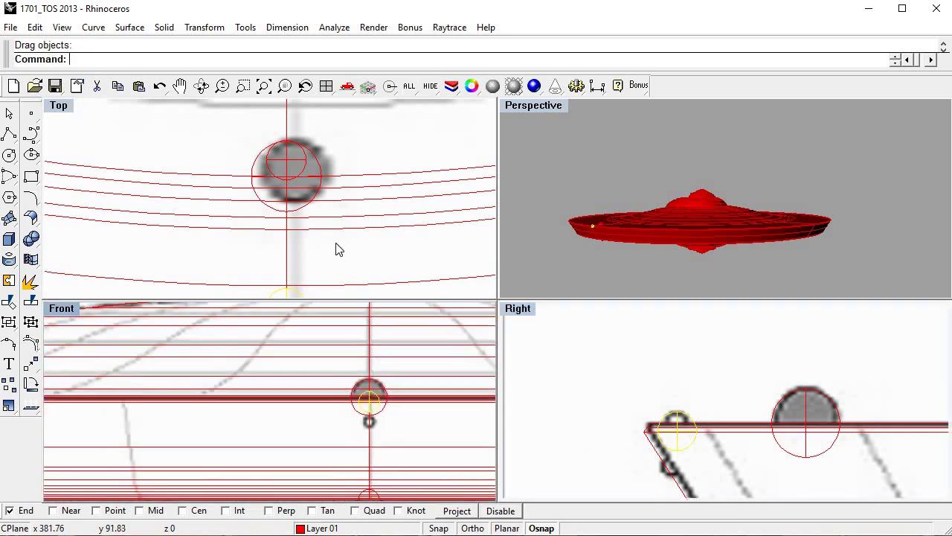
scroll(343, 251, "down", 2)
scroll(350, 224, "up", 2)
scroll(365, 215, "up", 2)
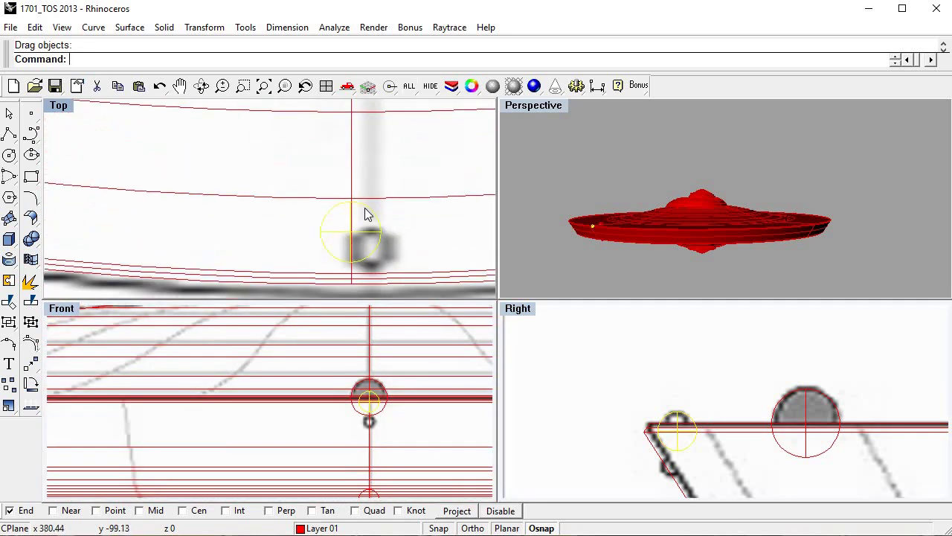
scroll(367, 237, "up", 1)
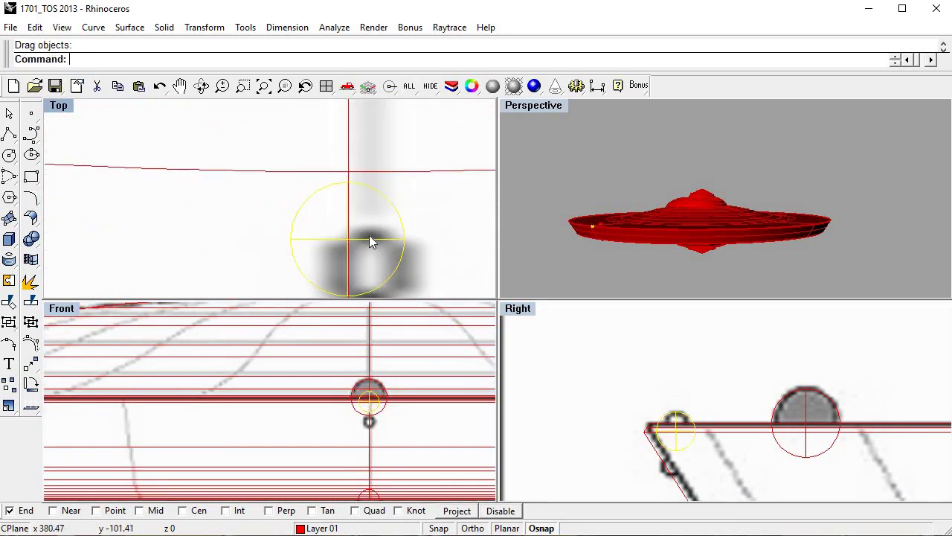
scroll(387, 239, "down", 2)
scroll(396, 238, "down", 2)
scroll(727, 409, "up", 1)
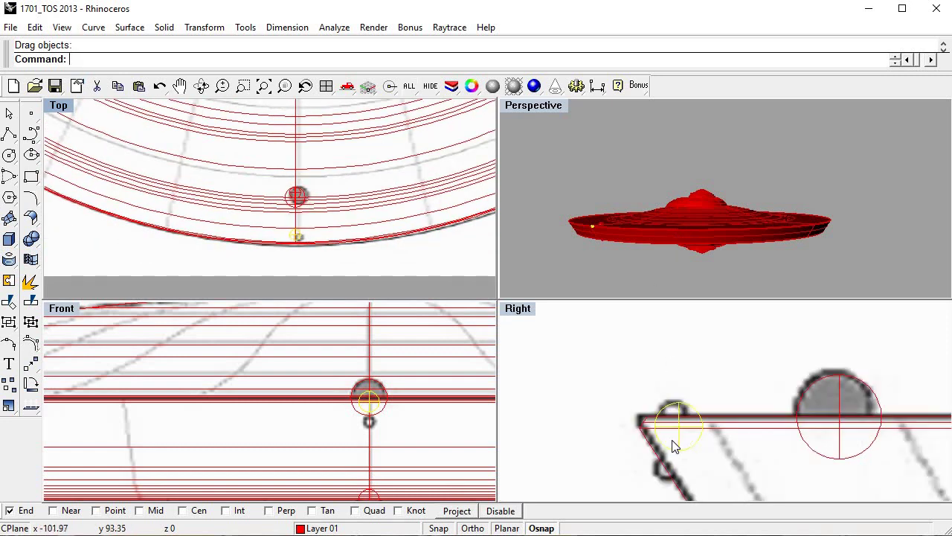
scroll(672, 442, "up", 2)
Scale the rim-corner sphere down and move it onto the rim's upper corner.
left_click(204, 26)
left_click(383, 111)
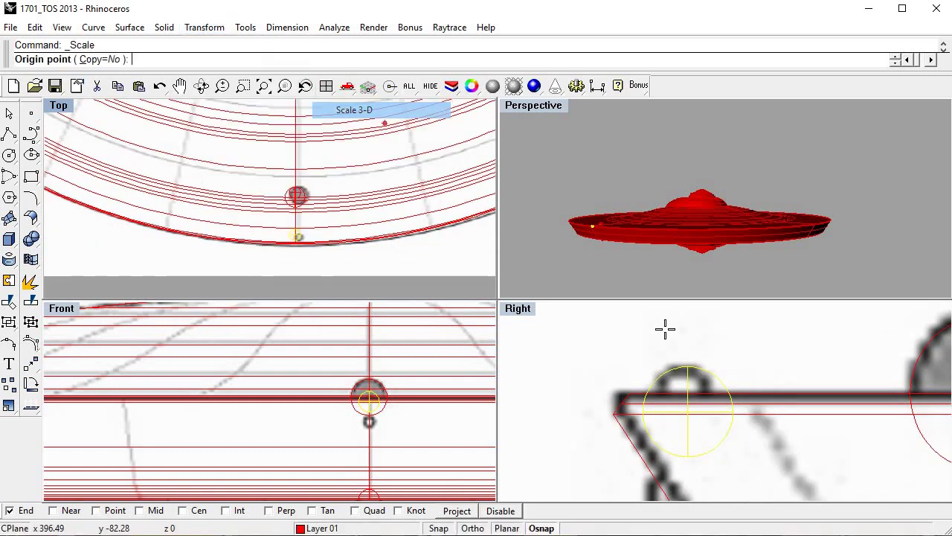
left_click(709, 392)
scroll(710, 392, "down", 2)
left_click(806, 376)
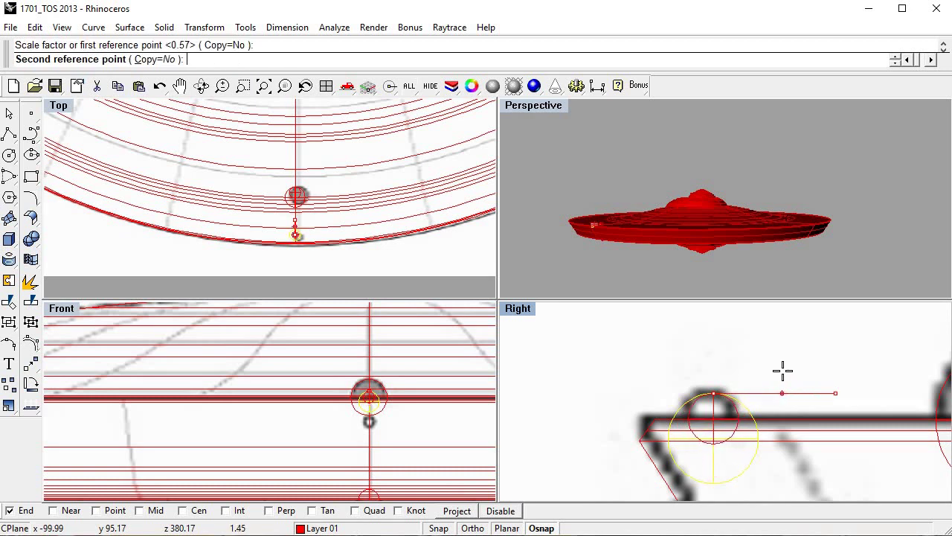
left_click(784, 370)
scroll(759, 372, "up", 3)
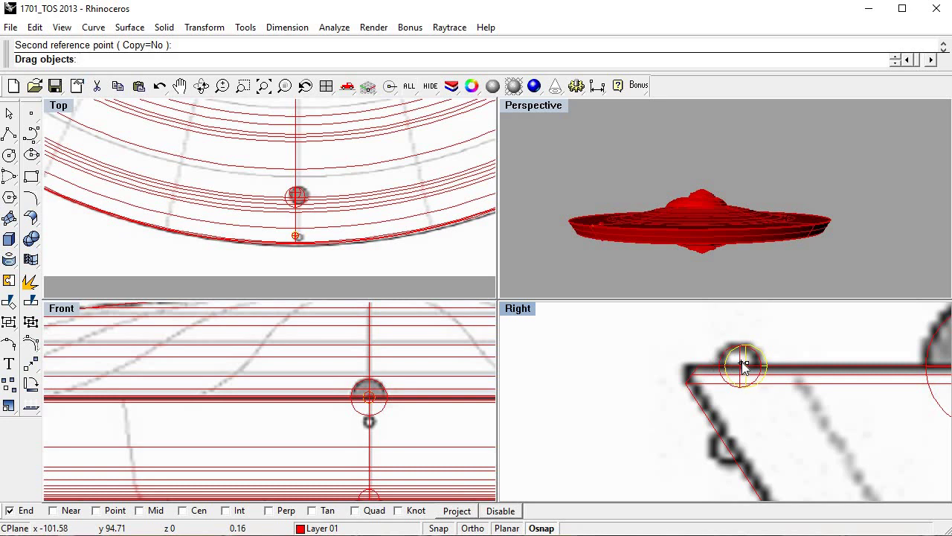
left_click_drag(744, 365, 740, 364)
Copy the small sphere down to the lower rim corner.
left_click(215, 28)
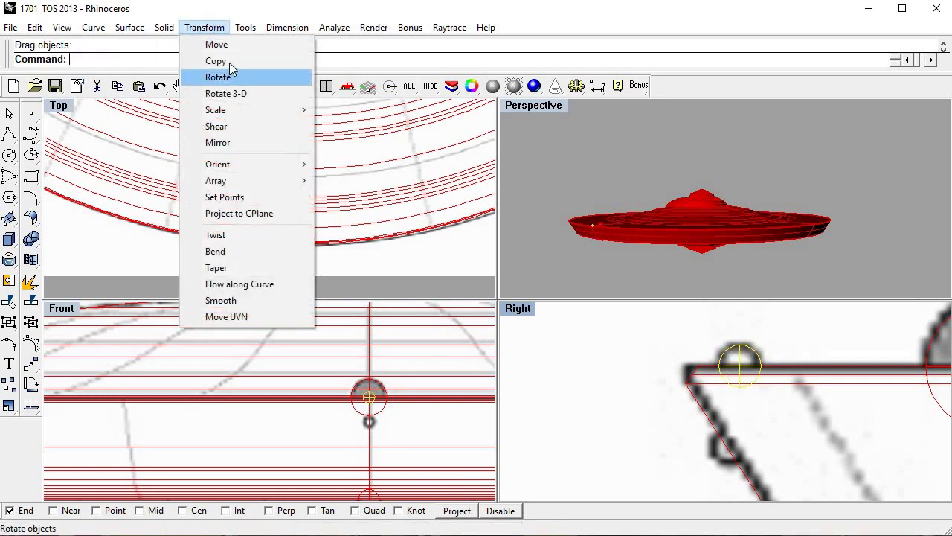
left_click(223, 57)
left_click(815, 400)
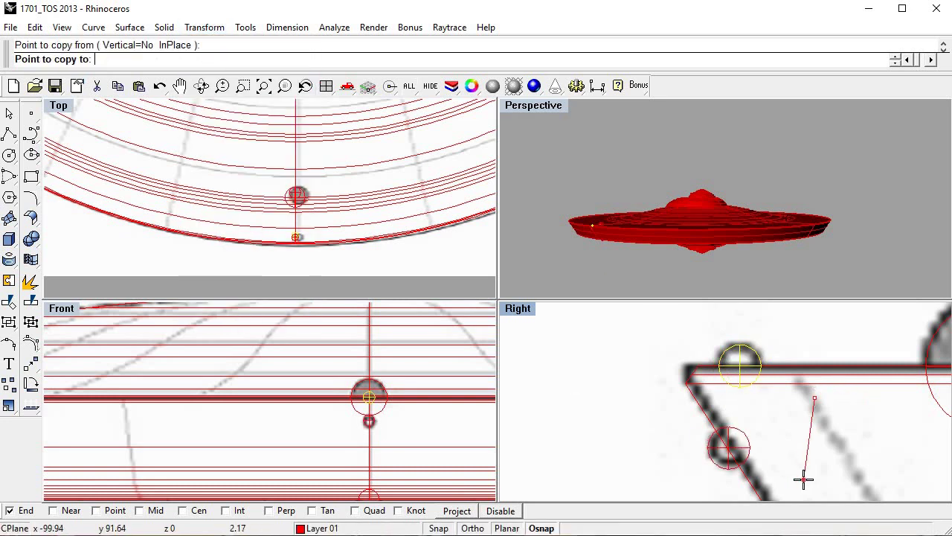
scroll(695, 382, "down", 2)
scroll(649, 341, "down", 1)
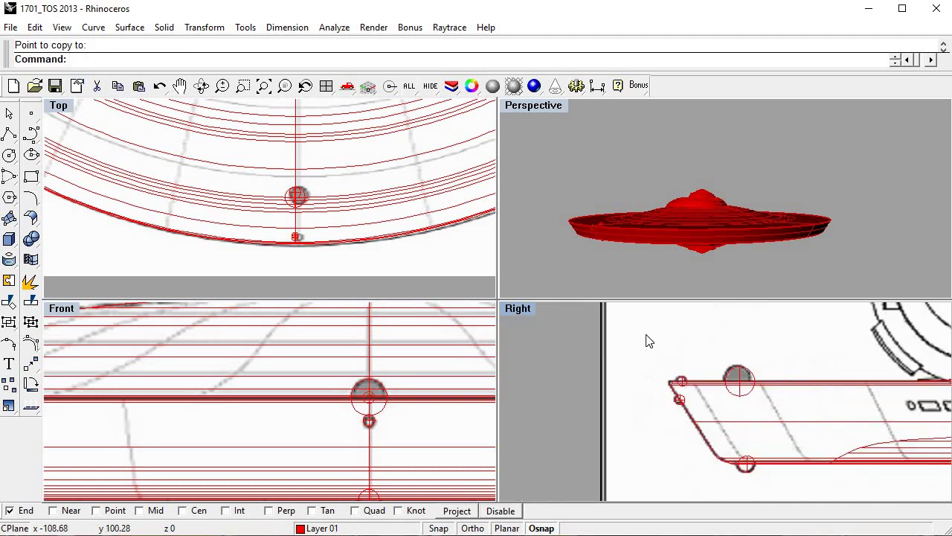
left_click(785, 469)
scroll(293, 161, "down", 1)
Inspect the saucer from below and above in a maximized Perspective view.
scroll(293, 162, "down", 2)
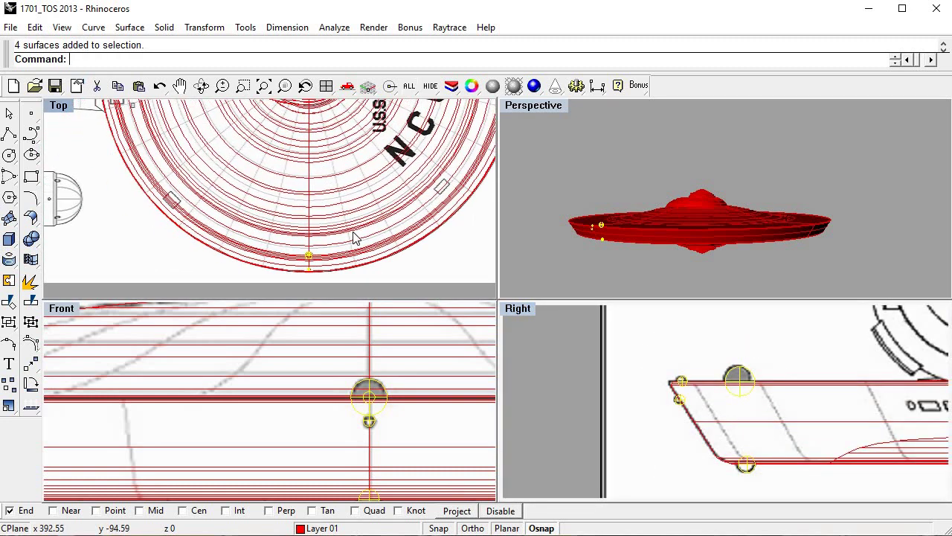
scroll(313, 156, "down", 1)
double_click(523, 106)
mouse_move(521, 280)
right_mouse_down()
mouse_move(622, 223)
mouse_move(444, 201)
mouse_move(325, 219)
mouse_move(334, 272)
mouse_move(240, 198)
mouse_move(335, 215)
mouse_move(280, 368)
right_mouse_up()
right_click_drag(409, 284, 161, 147)
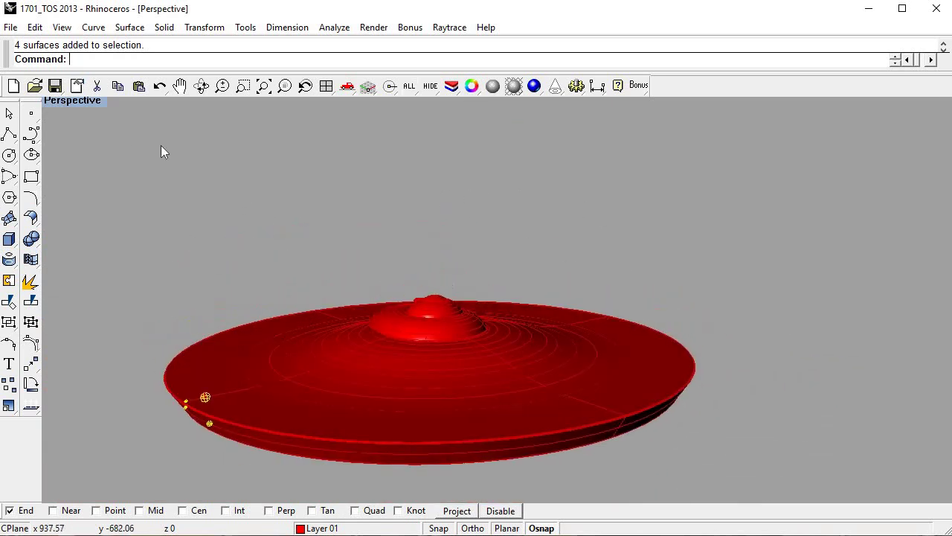
double_click(84, 105)
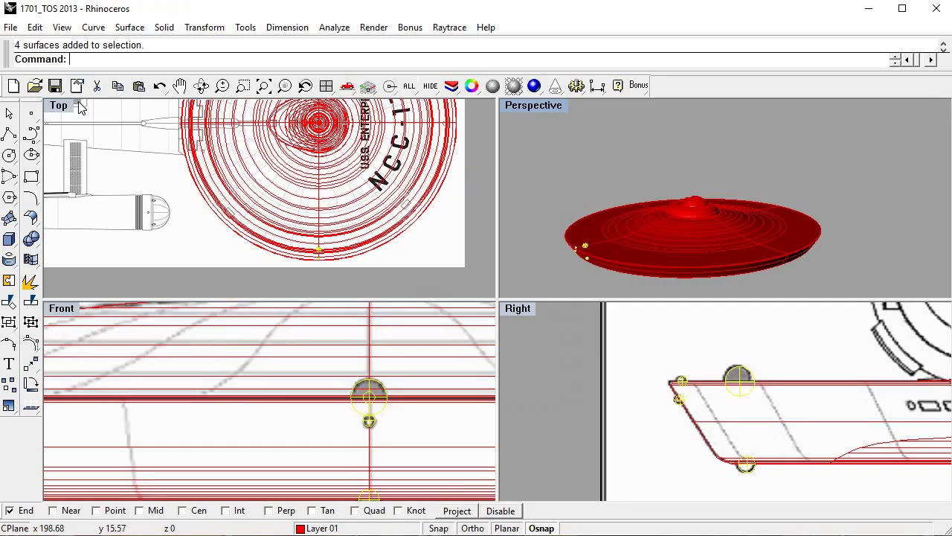
Polar-array the rim light spheres around the saucer origin with 4 items over 360°.
left_click(214, 32)
mouse_move(215, 181)
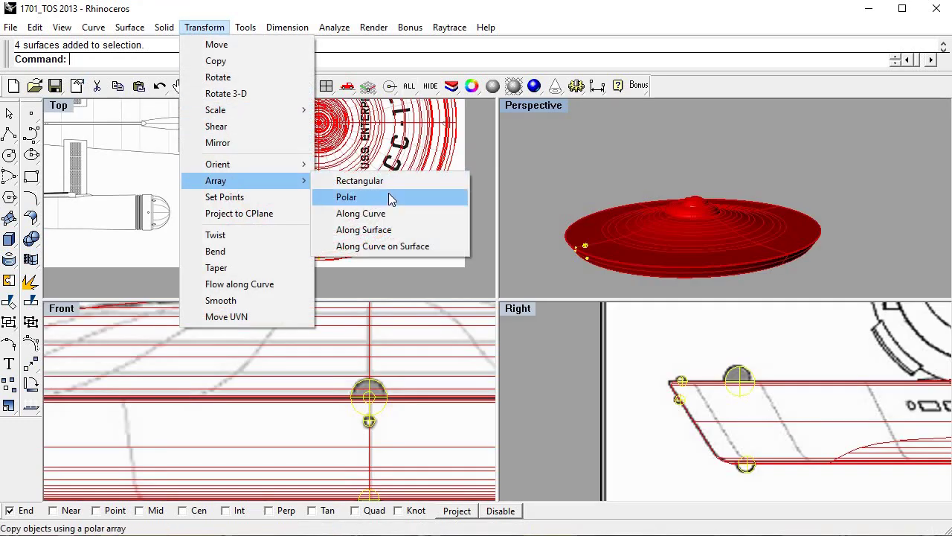
left_click(388, 197)
scroll(332, 201, "down", 2)
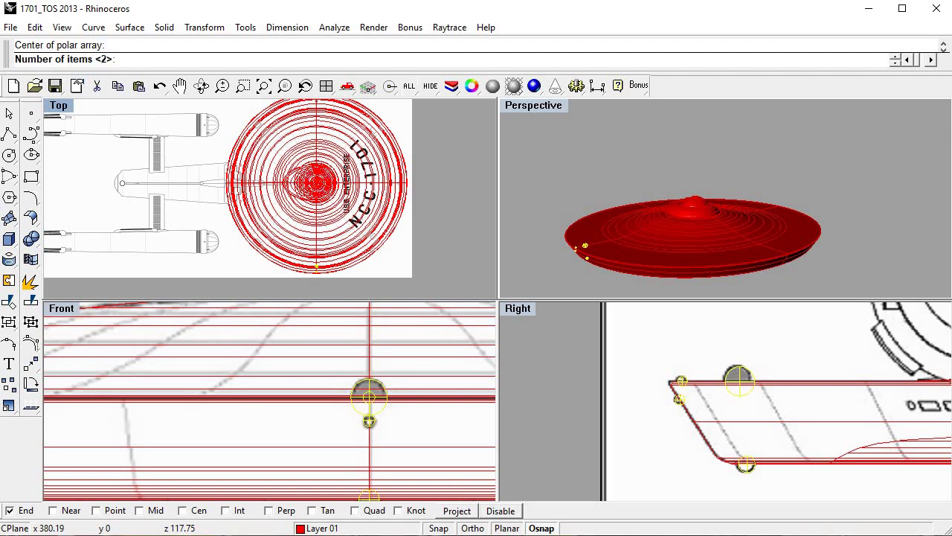
type("4")
key("Return")
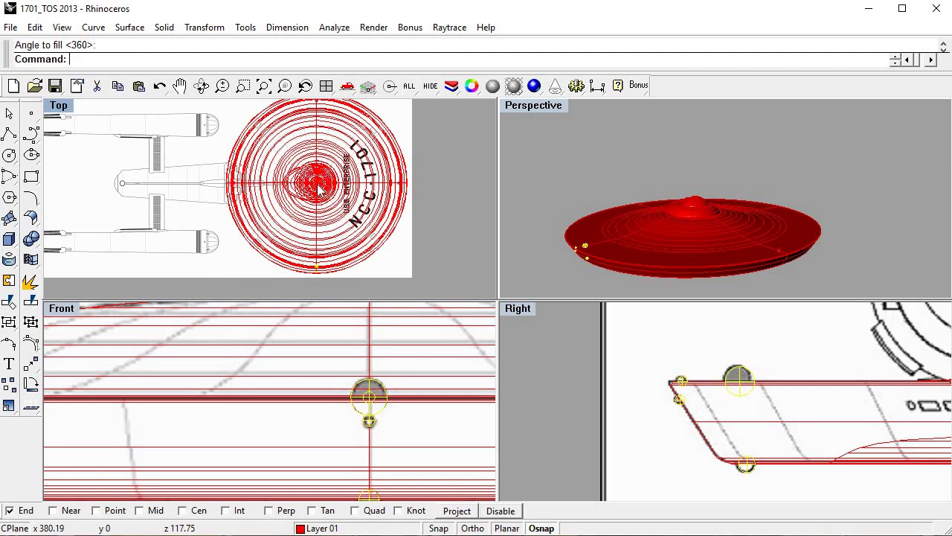
Check the array in a maximized Perspective and delete the four leftover selected surfaces.
double_click(537, 106)
mouse_move(581, 168)
right_mouse_down()
mouse_move(425, 210)
mouse_move(461, 180)
mouse_move(572, 147)
mouse_move(494, 189)
mouse_move(581, 240)
mouse_move(544, 263)
mouse_move(160, 290)
right_mouse_up()
mouse_move(322, 384)
right_mouse_down()
mouse_move(415, 340)
mouse_move(416, 372)
right_mouse_up()
key("Delete")
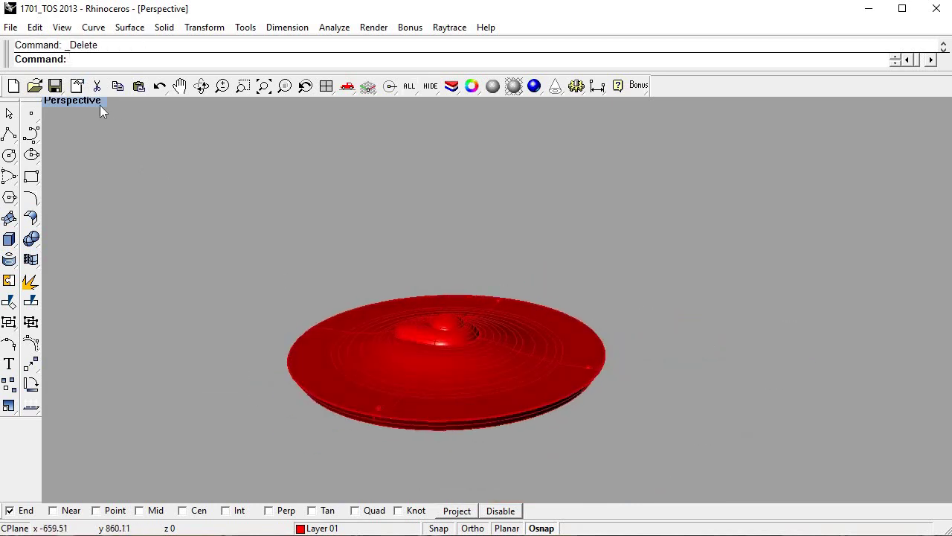
Restore the four-viewport layout and adjust the zoom.
double_click(81, 102)
scroll(787, 406, "down", 5)
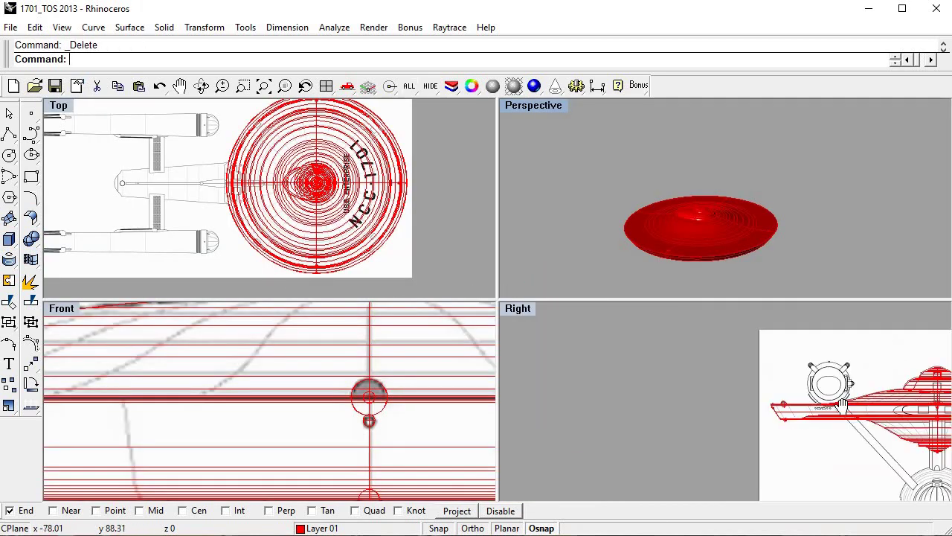
scroll(810, 397, "up", 2)
scroll(810, 397, "up", 2)
scroll(833, 394, "up", 3)
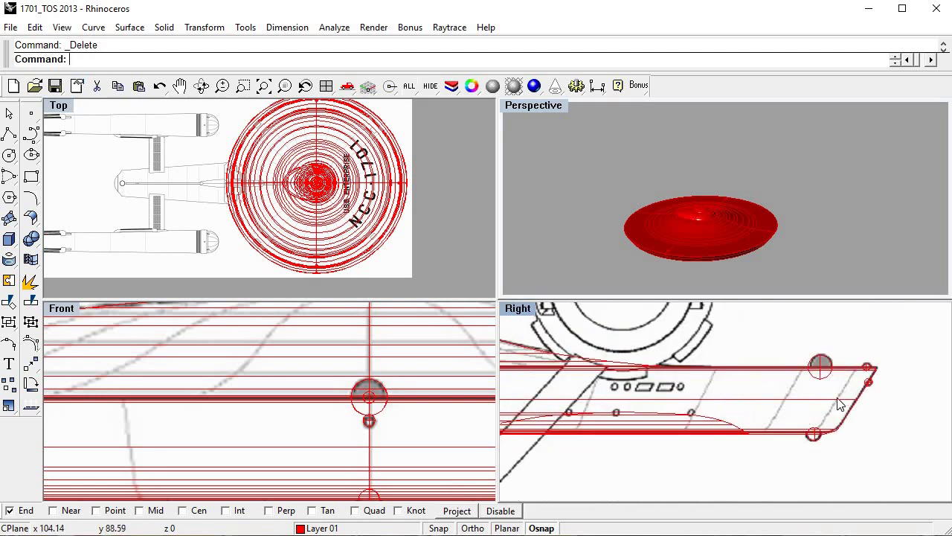
scroll(840, 404, "down", 4)
scroll(788, 387, "down", 1)
scroll(774, 379, "up", 2)
Zoom in on the saucer's front rim and select the running-light sphere at its edge.
scroll(769, 375, "down", 2)
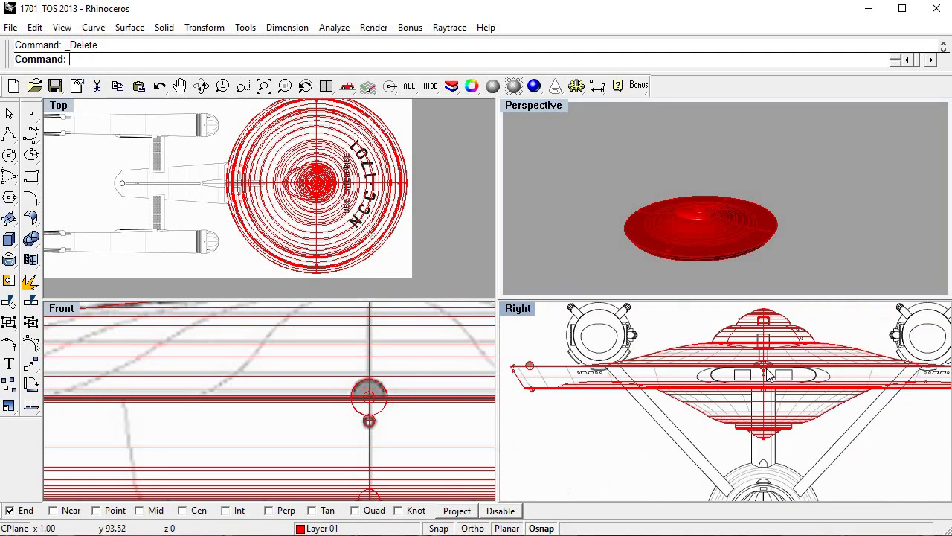
scroll(332, 396, "down", 5)
scroll(383, 189, "up", 2)
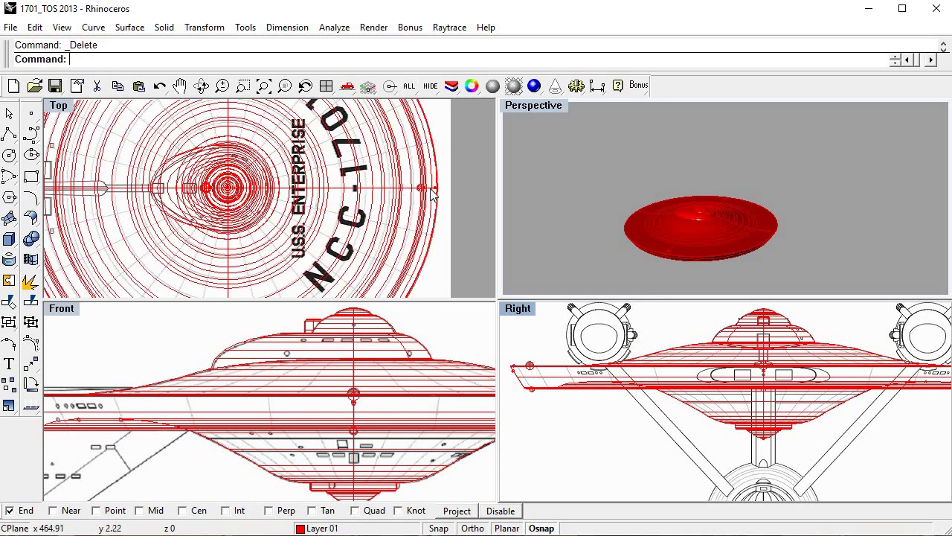
scroll(358, 195, "up", 2)
scroll(324, 202, "up", 3)
scroll(324, 201, "down", 3)
scroll(382, 414, "up", 2)
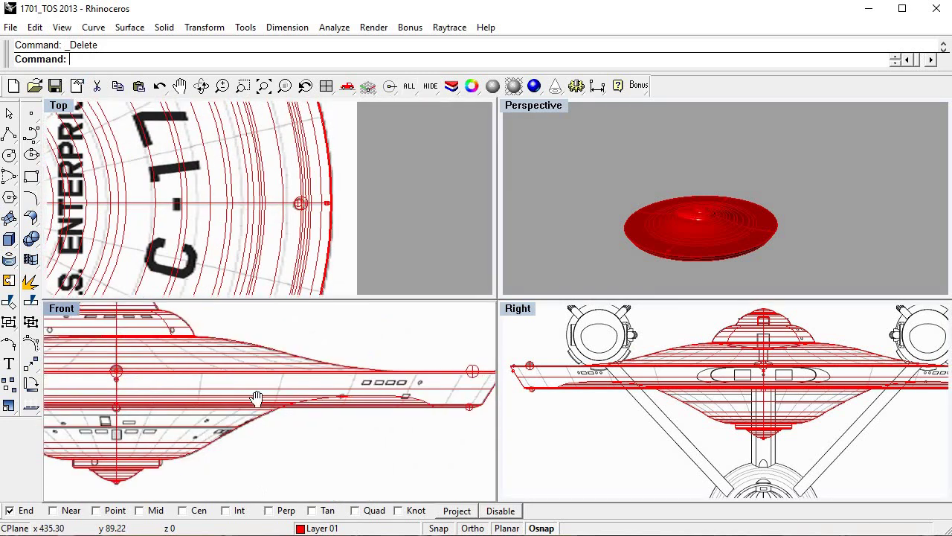
scroll(372, 395, "up", 2)
scroll(368, 391, "up", 1)
scroll(386, 392, "up", 3)
scroll(386, 392, "up", 2)
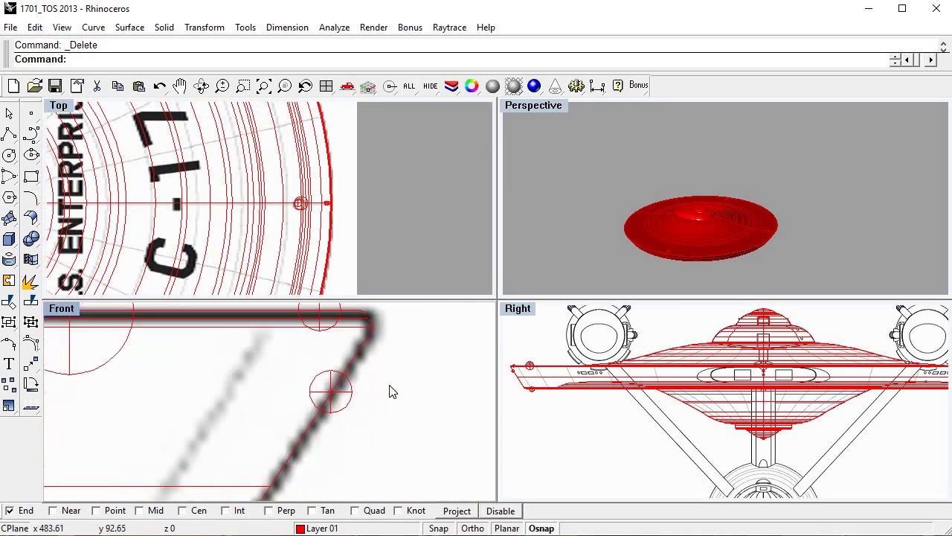
scroll(350, 400, "down", 2)
scroll(400, 387, "down", 2)
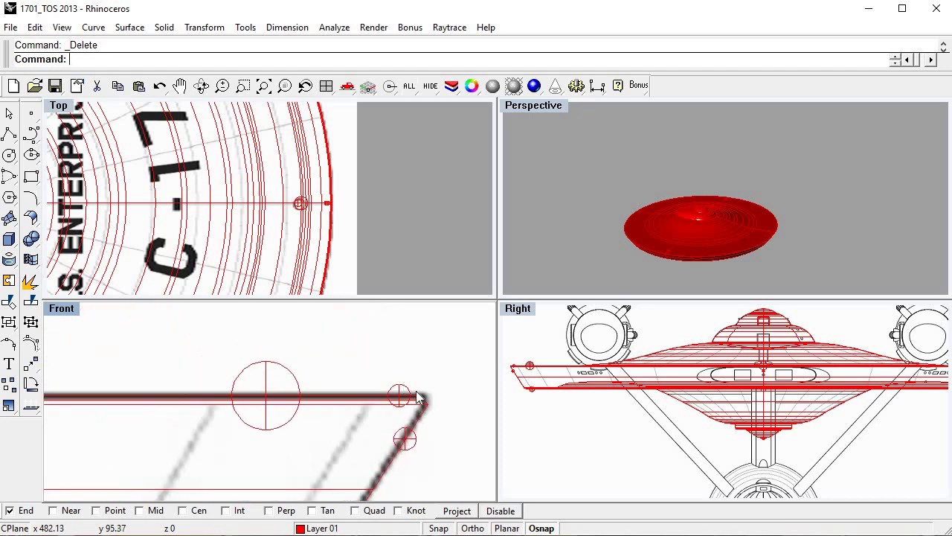
left_click(417, 395)
scroll(421, 453, "down", 2)
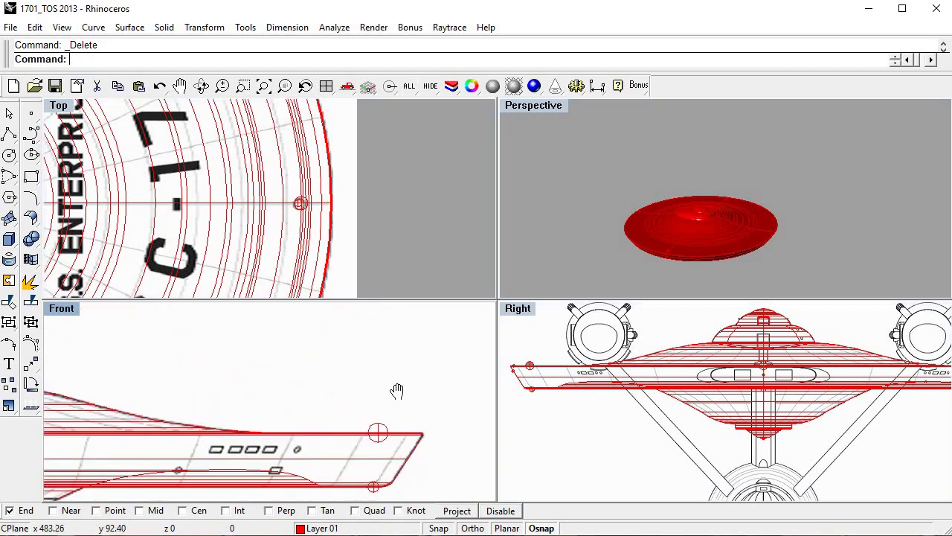
right_click_drag(395, 389, 392, 378)
scroll(391, 378, "down", 2)
scroll(257, 388, "down", 2)
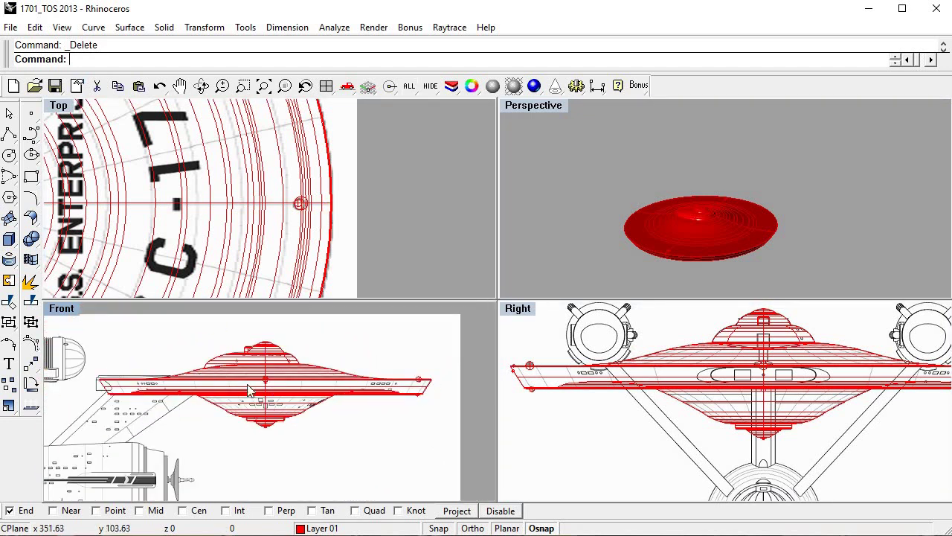
scroll(268, 394, "up", 2)
scroll(304, 402, "up", 2)
scroll(357, 383, "up", 2)
scroll(397, 365, "up", 2)
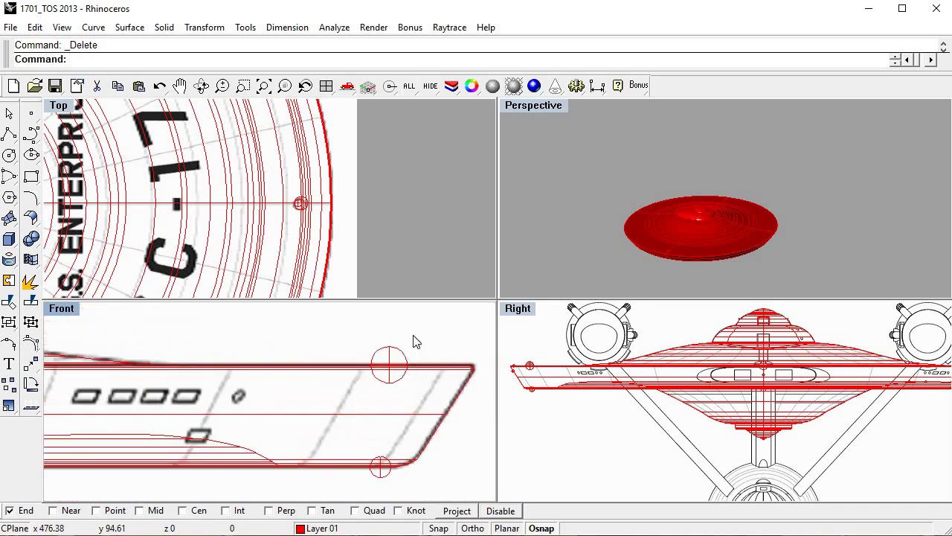
left_click(378, 359)
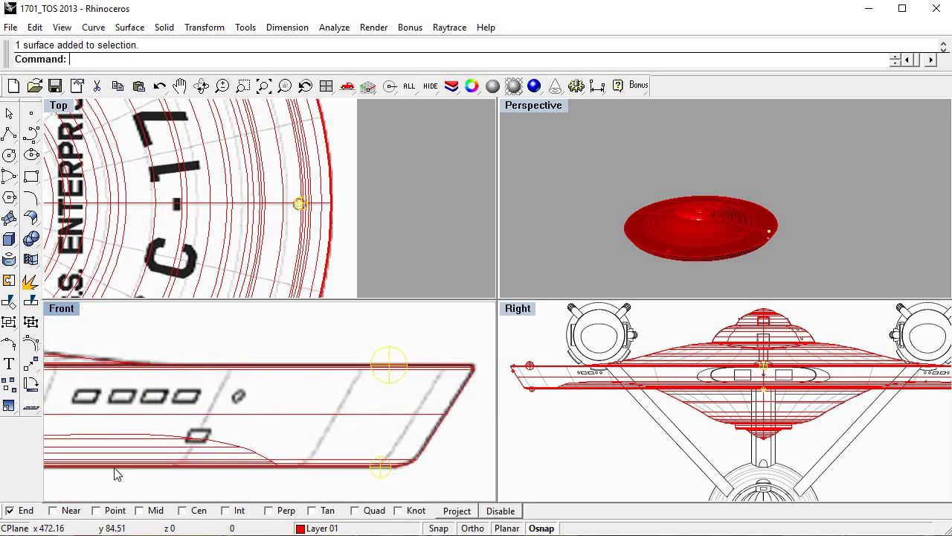
Split the rim sphere with the hull surface and delete the buried piece.
left_click(35, 309)
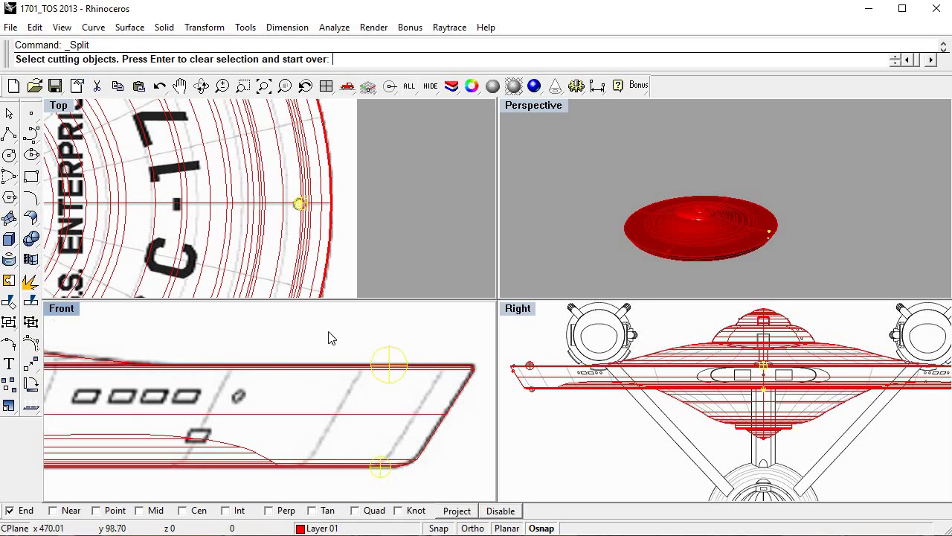
left_click(336, 395)
key("Return")
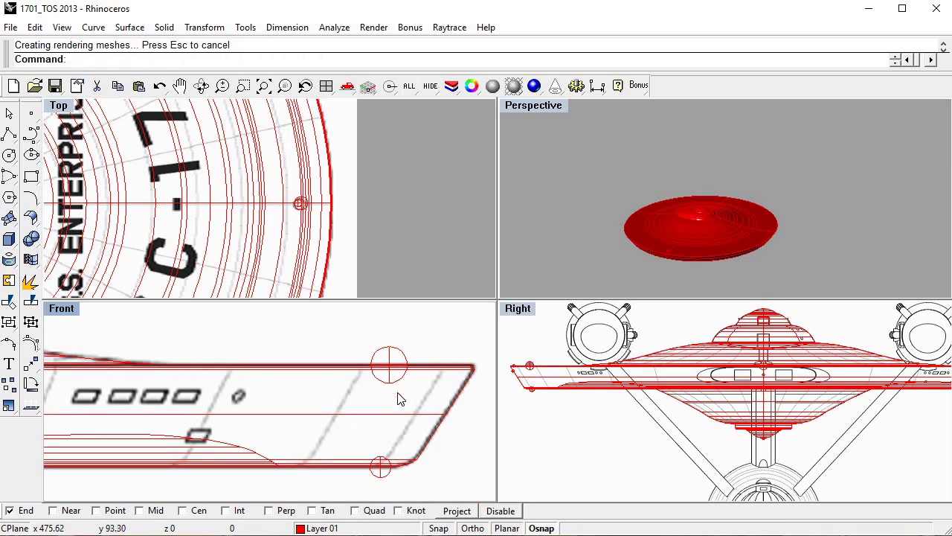
key("Delete")
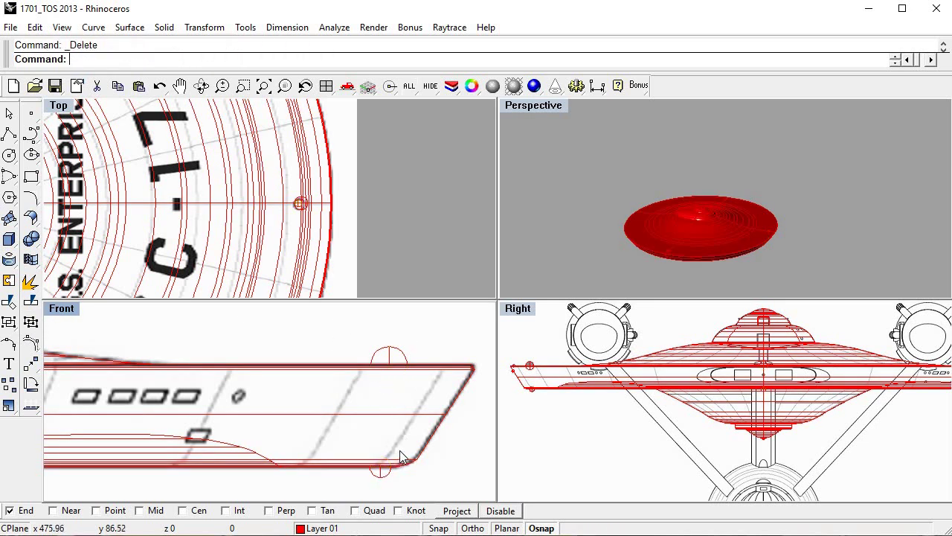
scroll(335, 424, "down", 5)
scroll(365, 384, "up", 3)
scroll(365, 385, "up", 2)
scroll(351, 374, "up", 1)
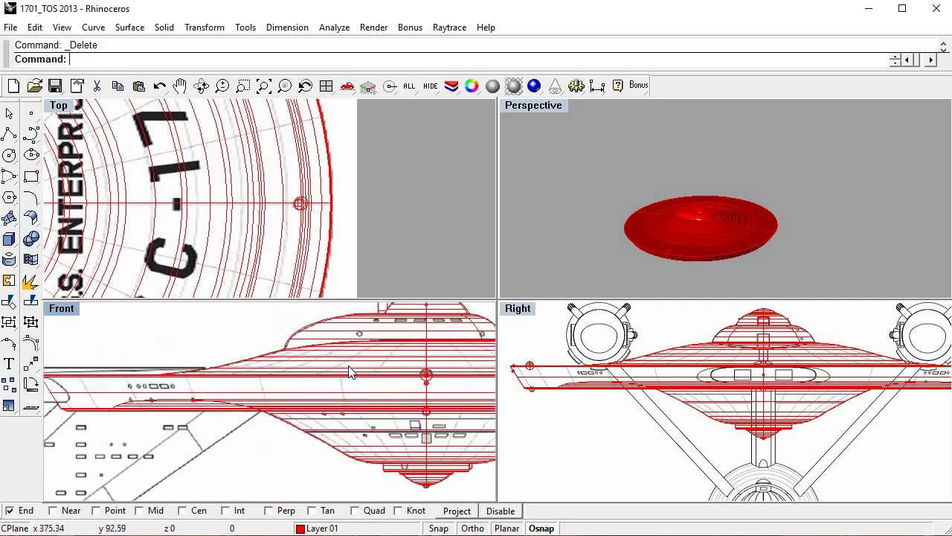
scroll(352, 373, "up", 3)
Split the next front-rim sphere against the hull and delete its cut-off piece.
right_click_drag(624, 414, 694, 423)
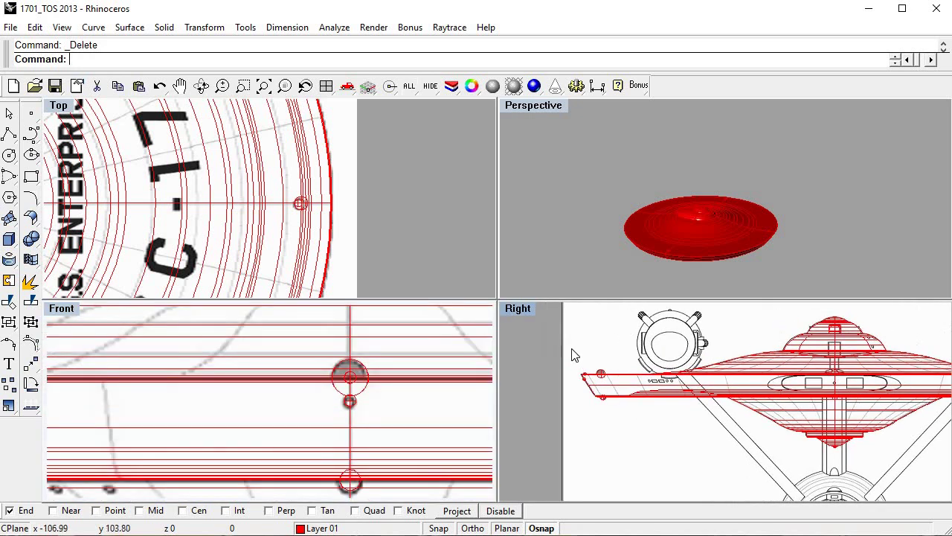
scroll(608, 364, "up", 5)
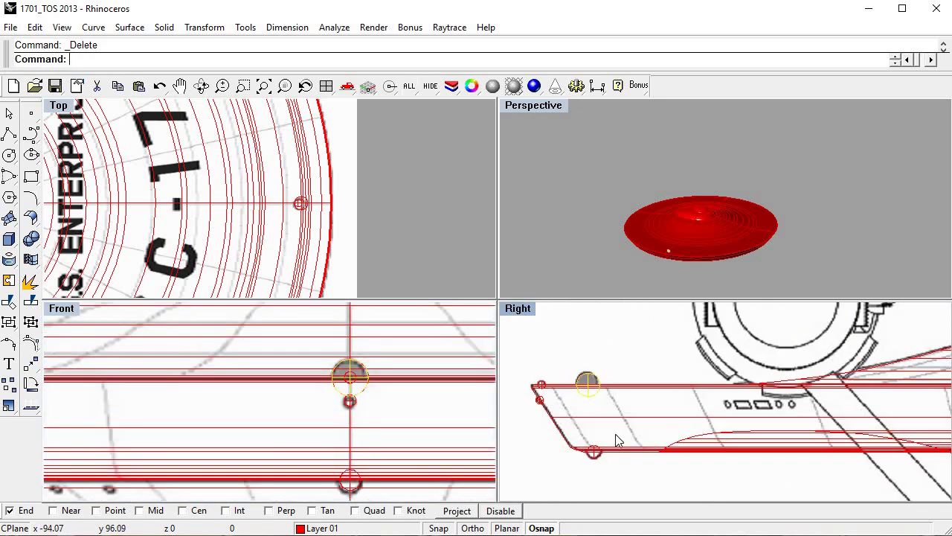
left_click(31, 300)
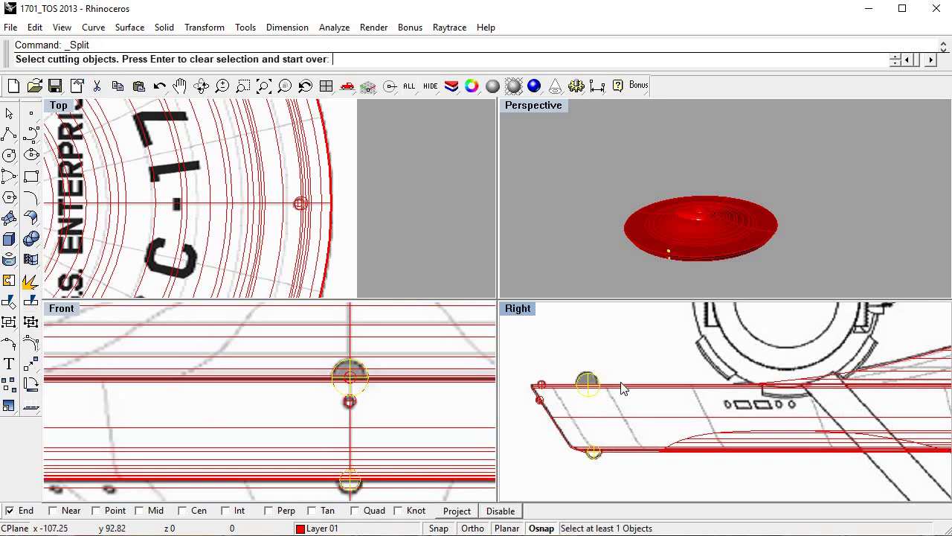
key("Escape")
scroll(605, 446, "up", 5)
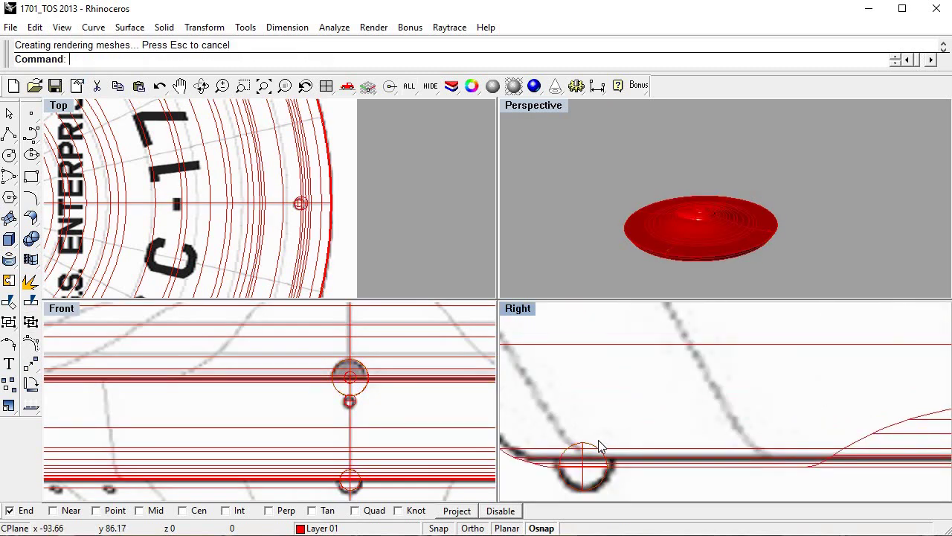
key("Delete")
Split the two surfaces around the rim light, then clear the selection.
scroll(622, 416, "down", 5)
scroll(625, 453, "up", 5)
scroll(630, 465, "down", 2)
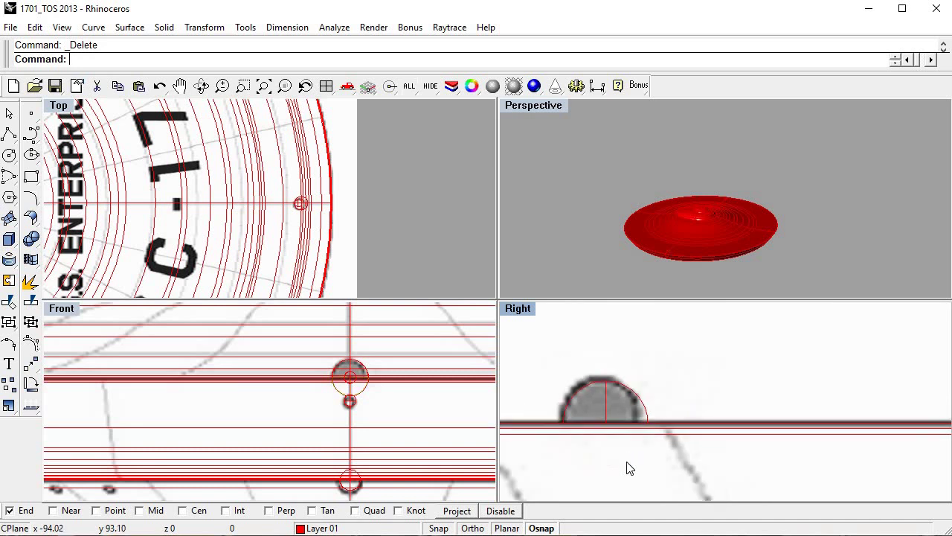
scroll(640, 431, "down", 4)
scroll(582, 340, "up", 4)
left_click_drag(673, 422, 667, 395)
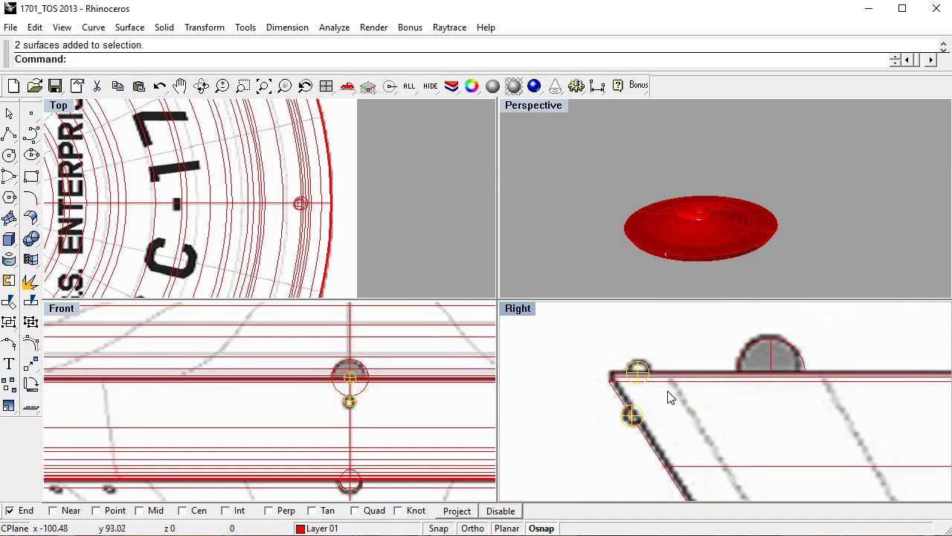
key("Return")
key("Return")
scroll(641, 395, "up", 3)
key("Escape")
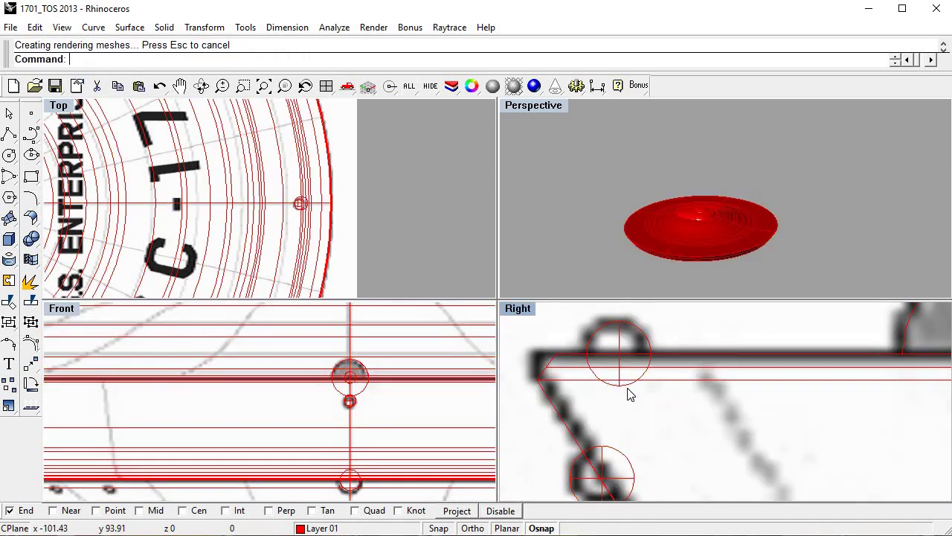
Split the next rim light against its cutting object and delete the excess half.
scroll(764, 455, "down", 2)
scroll(774, 447, "down", 2)
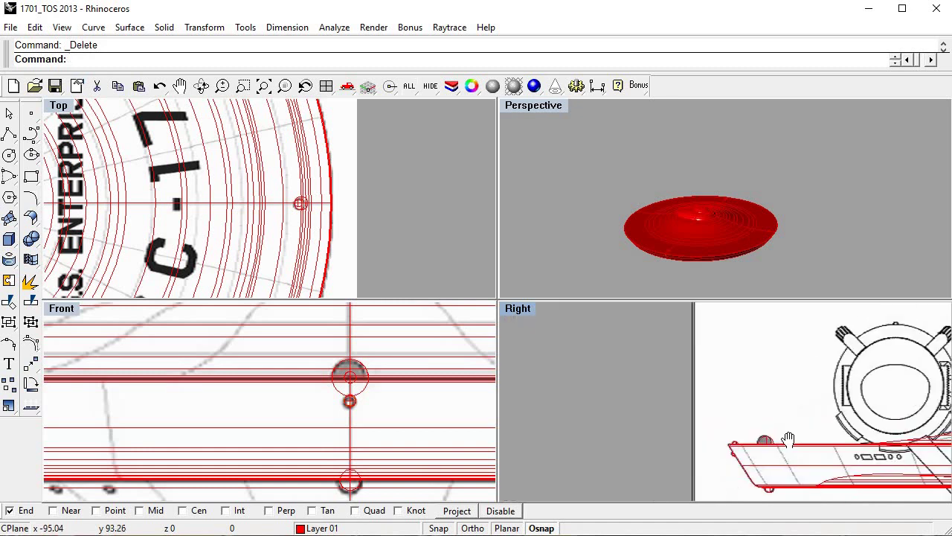
scroll(807, 421, "up", 2)
scroll(800, 413, "up", 3)
scroll(792, 406, "down", 3)
scroll(786, 395, "up", 3)
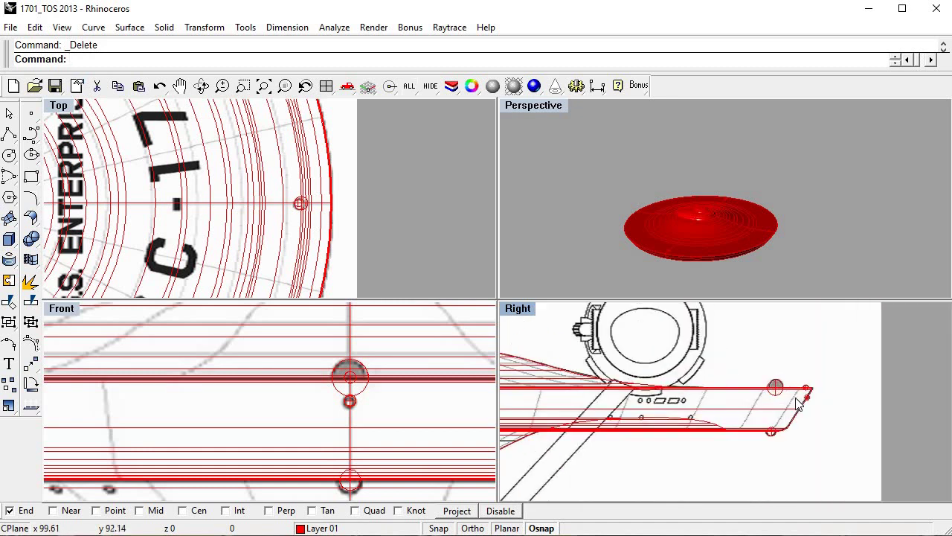
scroll(749, 400, "up", 2)
scroll(774, 390, "up", 2)
scroll(770, 386, "down", 2)
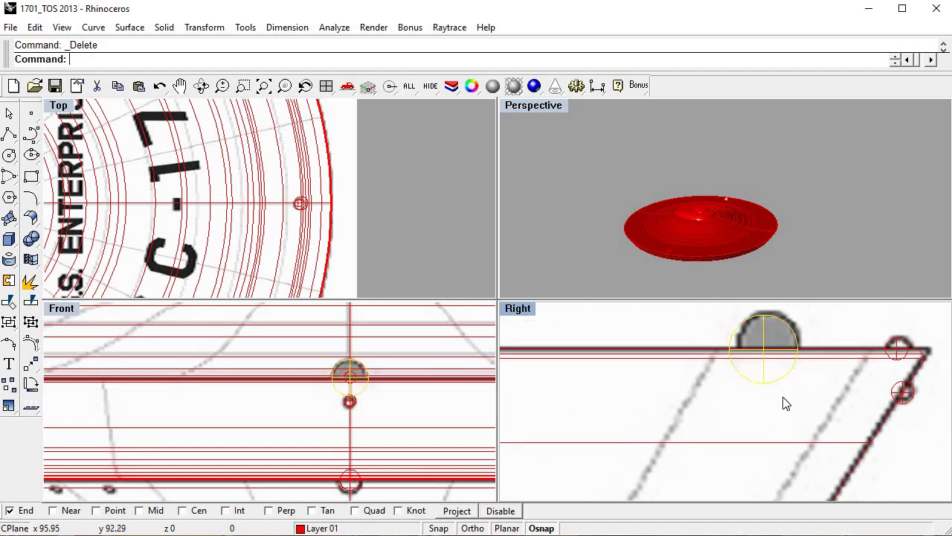
right_click_drag(787, 403, 742, 382)
right_click(778, 335)
left_click(773, 328)
right_click(748, 365)
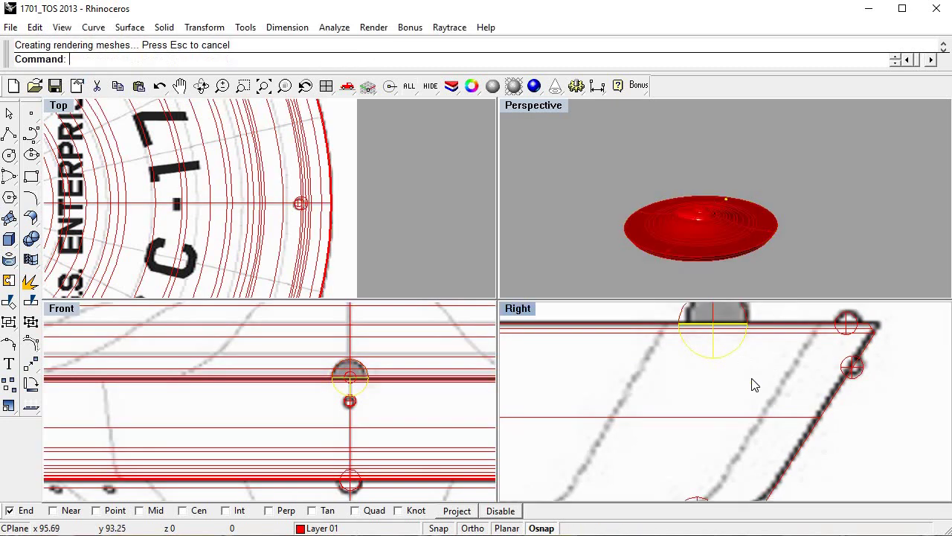
key("Delete")
Split the remaining top and underside light spheres and delete their trimmed-off pieces.
scroll(753, 384, "down", 3)
scroll(744, 372, "up", 3)
right_click(726, 358)
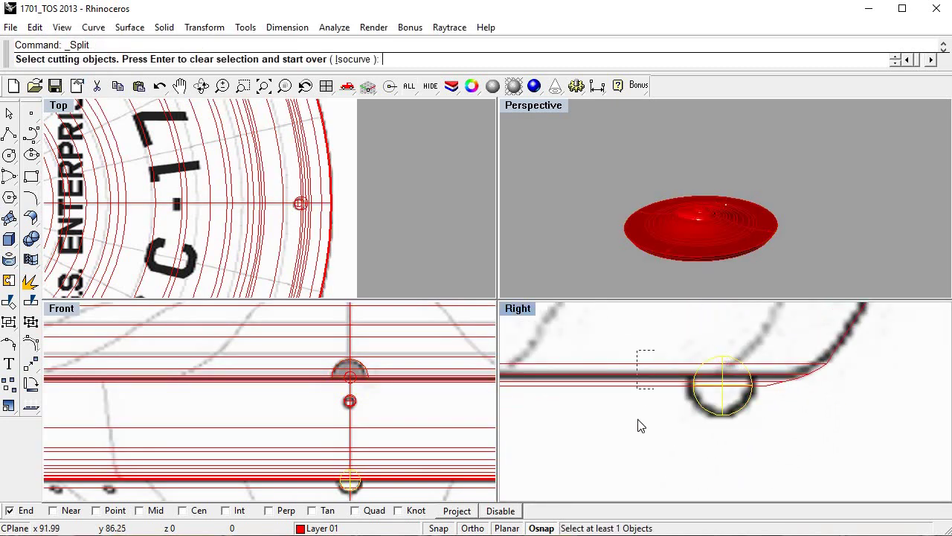
right_click(734, 366)
scroll(748, 408, "down", 2)
scroll(740, 406, "up", 2)
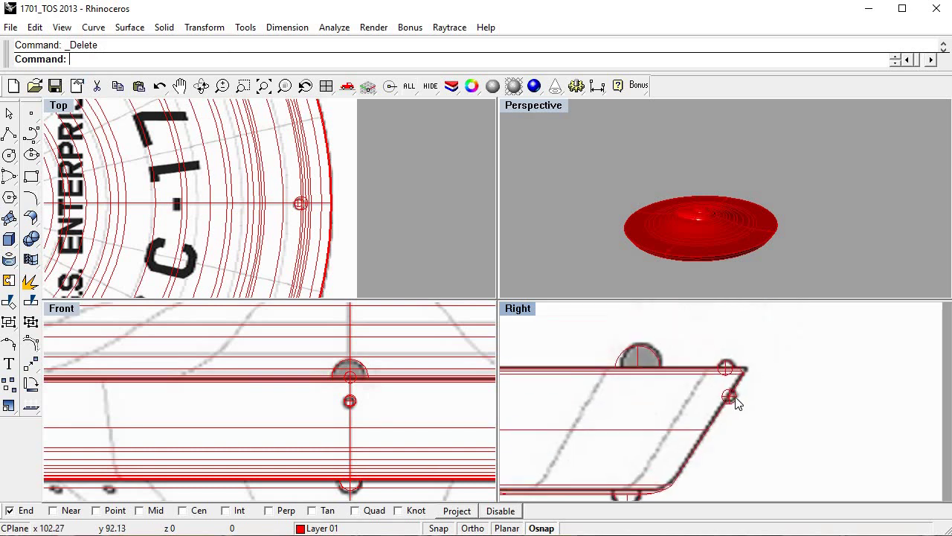
scroll(714, 384, "up", 2)
scroll(715, 353, "up", 1)
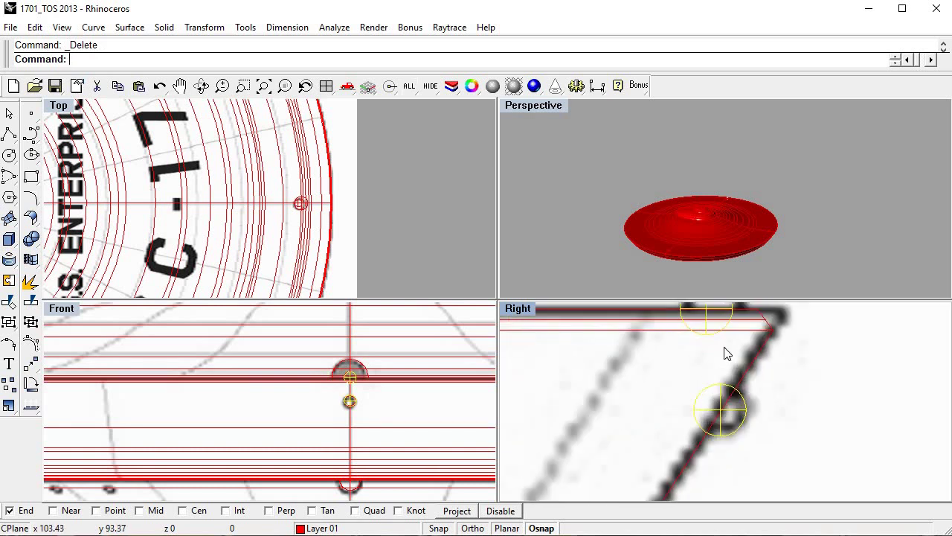
right_click(794, 368)
right_click(791, 365)
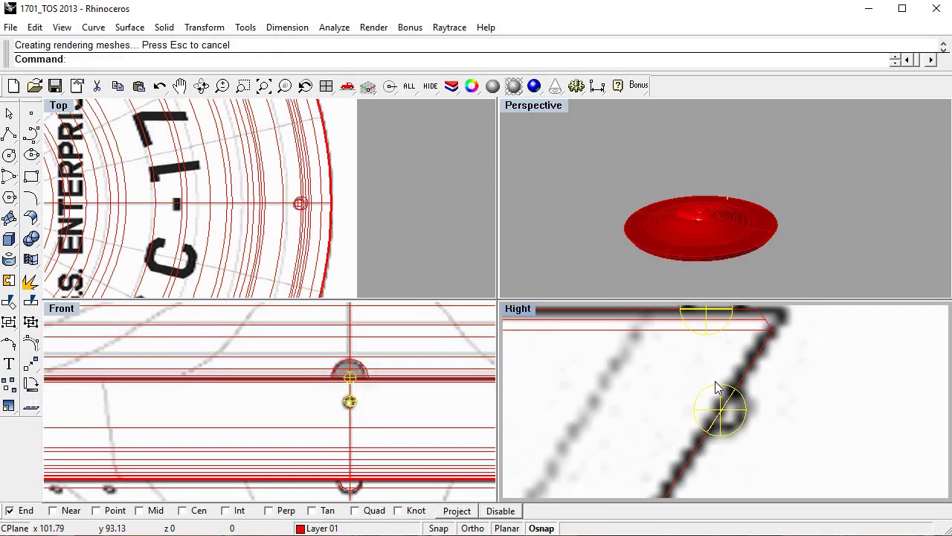
key("Delete")
scroll(728, 400, "down", 5)
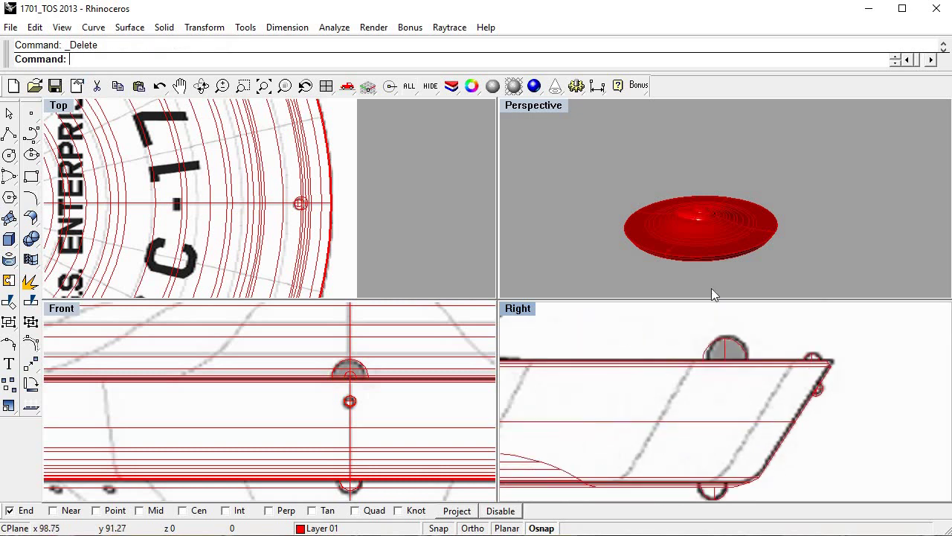
double_click(543, 106)
left_click(266, 86)
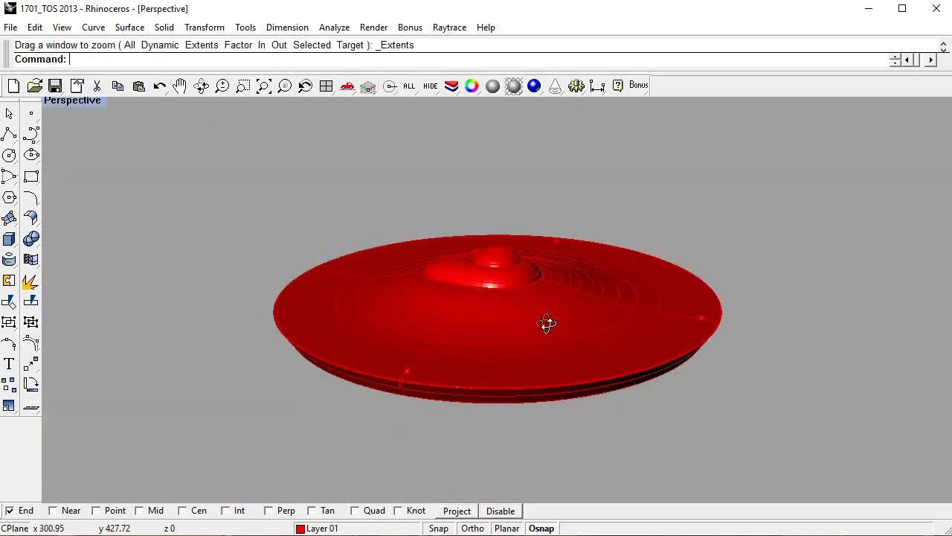
mouse_move(548, 326)
right_mouse_down()
mouse_move(340, 276)
mouse_move(419, 221)
mouse_move(549, 248)
mouse_move(564, 296)
mouse_move(687, 330)
mouse_move(532, 263)
mouse_move(511, 235)
mouse_move(519, 159)
right_mouse_up()
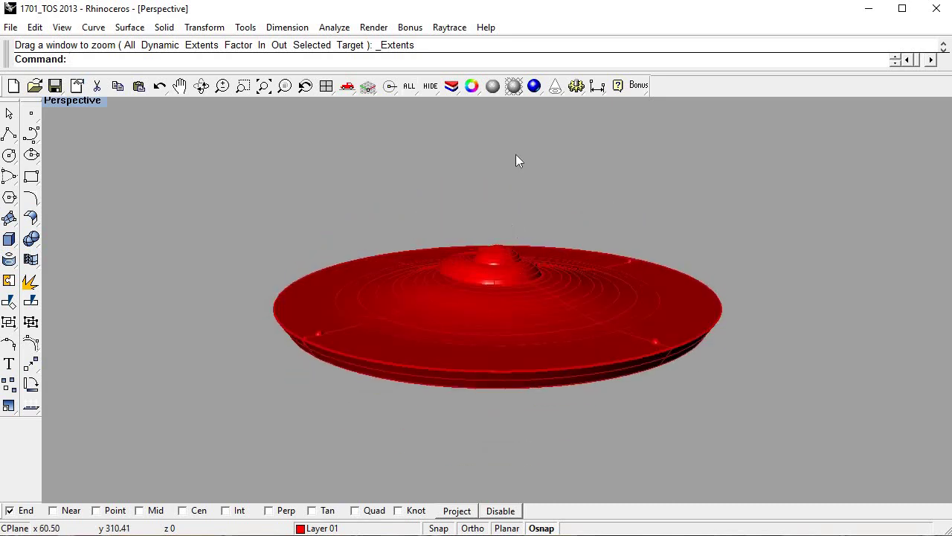
left_click(493, 88)
mouse_move(598, 404)
right_mouse_down()
mouse_move(486, 391)
mouse_move(504, 304)
mouse_move(648, 283)
mouse_move(699, 349)
mouse_move(683, 377)
mouse_move(697, 384)
mouse_move(664, 239)
right_mouse_up()
left_click_drag(664, 238, 765, 433)
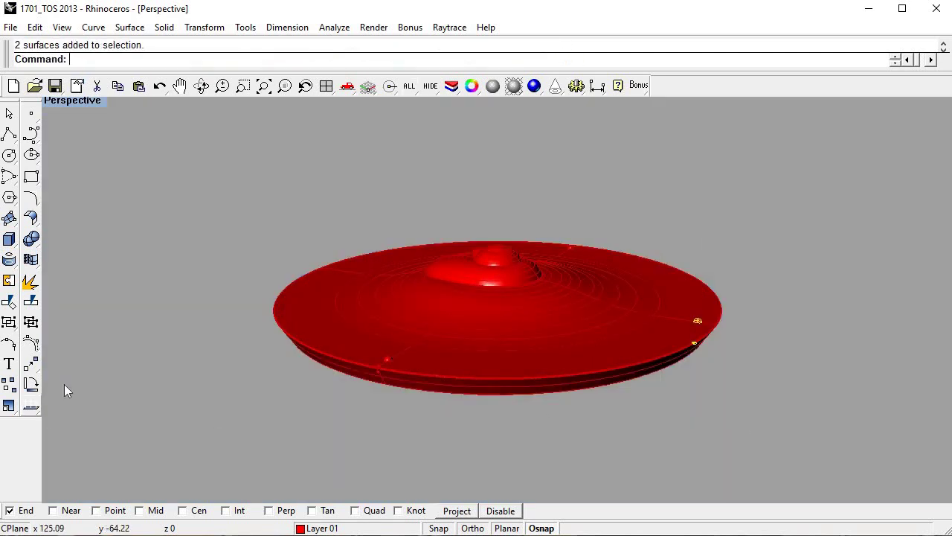
Restore the four-view layout and orbit the perspective to view the saucer from slightly above.
double_click(73, 105)
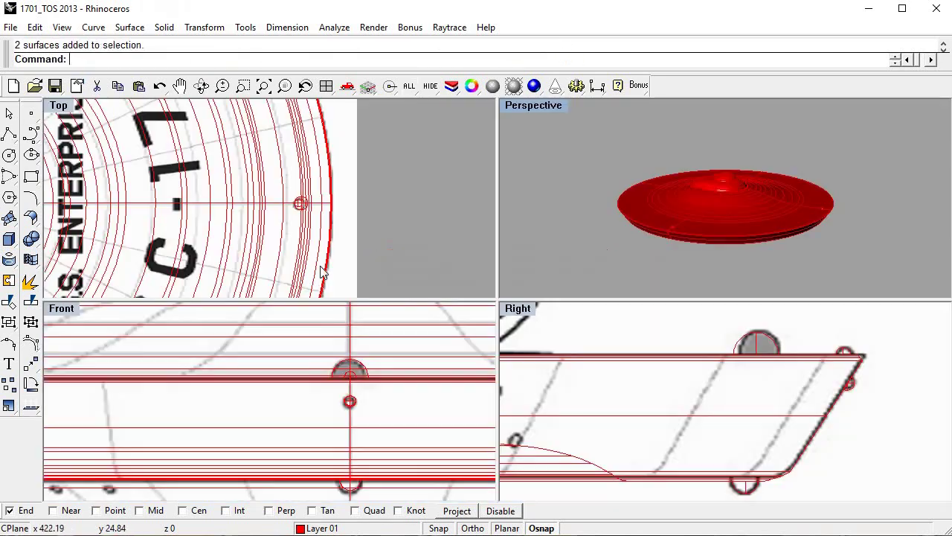
scroll(255, 216, "down", 5)
scroll(246, 223, "down", 2)
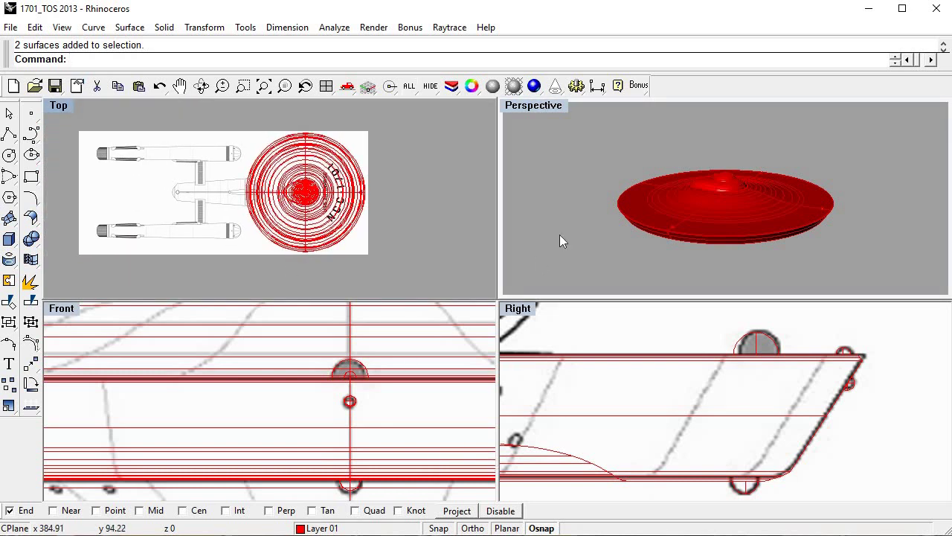
right_click_drag(747, 195, 743, 186)
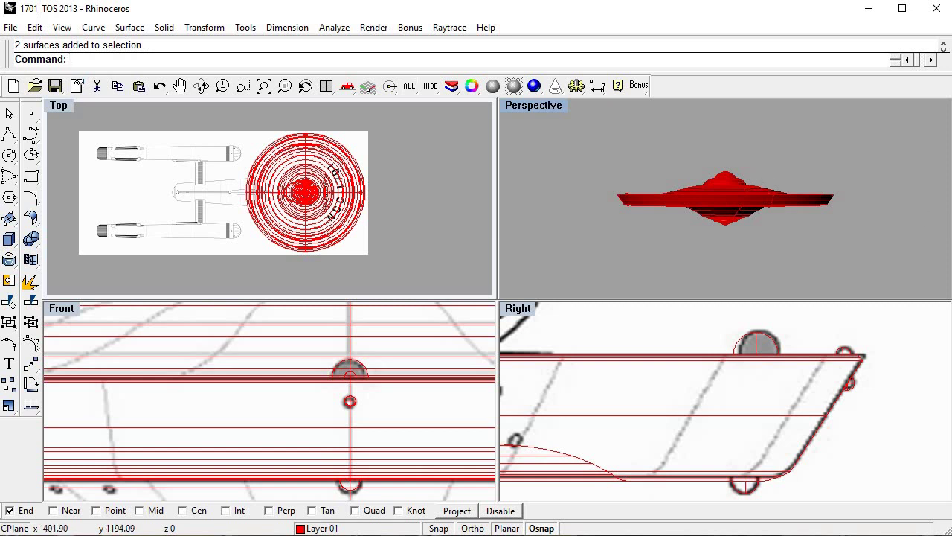
right_click_drag(743, 183, 752, 240)
scroll(298, 206, "down", 2)
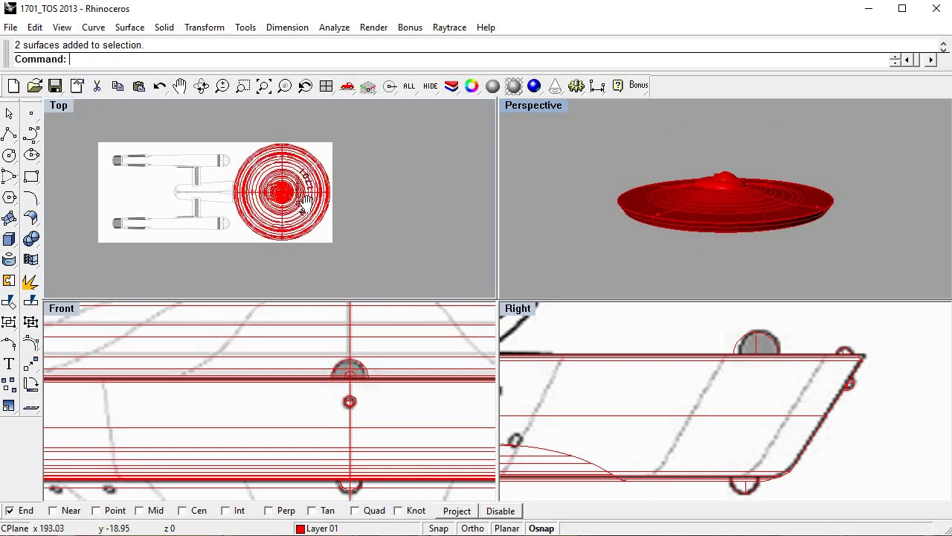
scroll(298, 206, "up", 1)
scroll(340, 457, "down", 5)
scroll(339, 458, "up", 3)
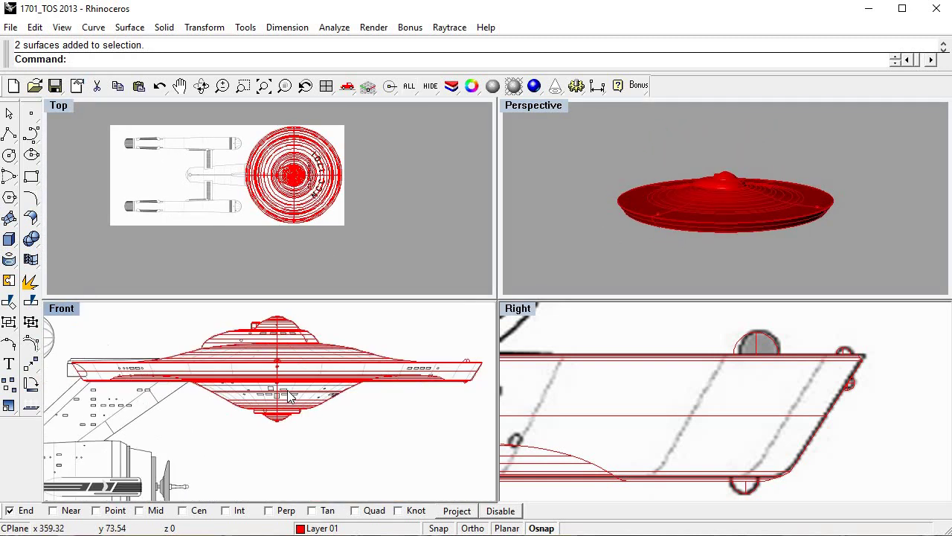
Zoom out and center the whole ship in the side and front views.
mouse_move(223, 417)
right_mouse_down()
mouse_move(162, 381)
mouse_move(132, 379)
right_mouse_up()
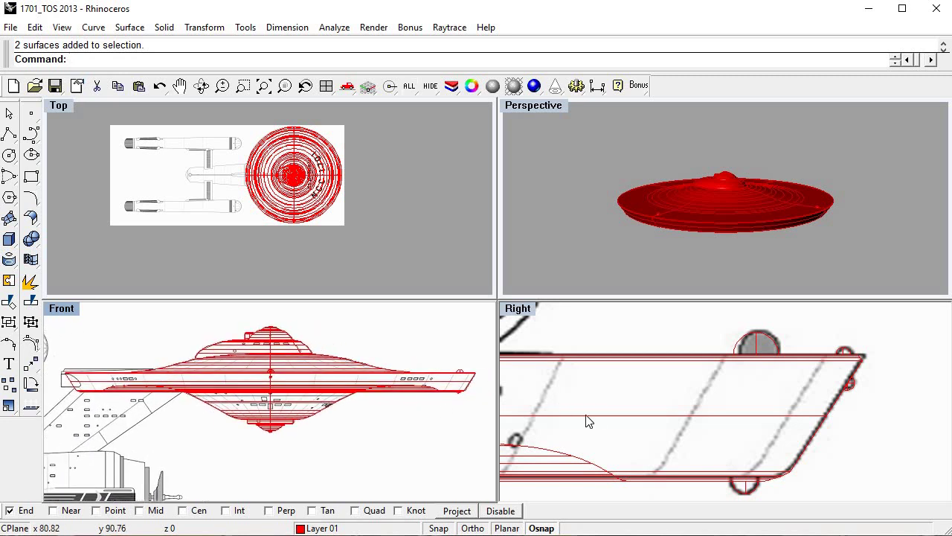
scroll(783, 402, "down", 3)
scroll(783, 401, "down", 3)
scroll(736, 398, "down", 1)
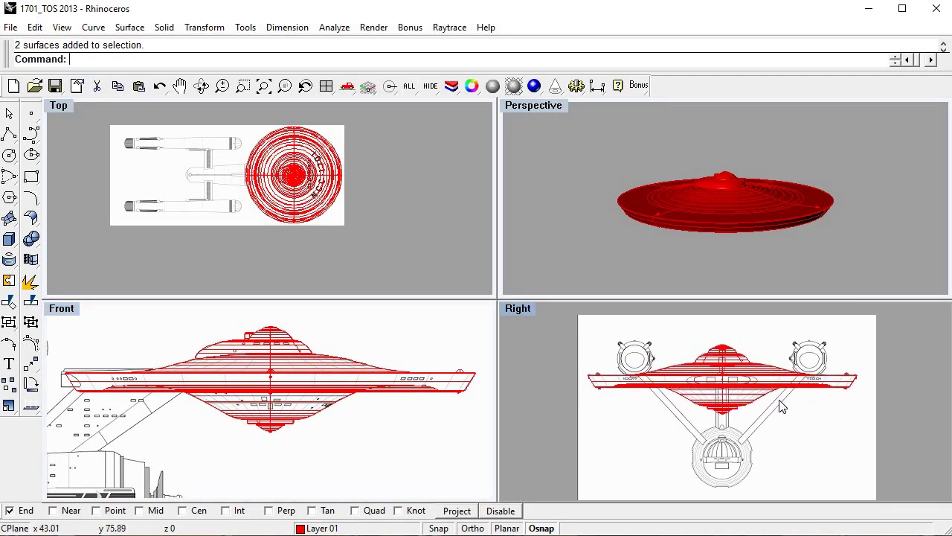
right_click_drag(762, 403, 764, 406)
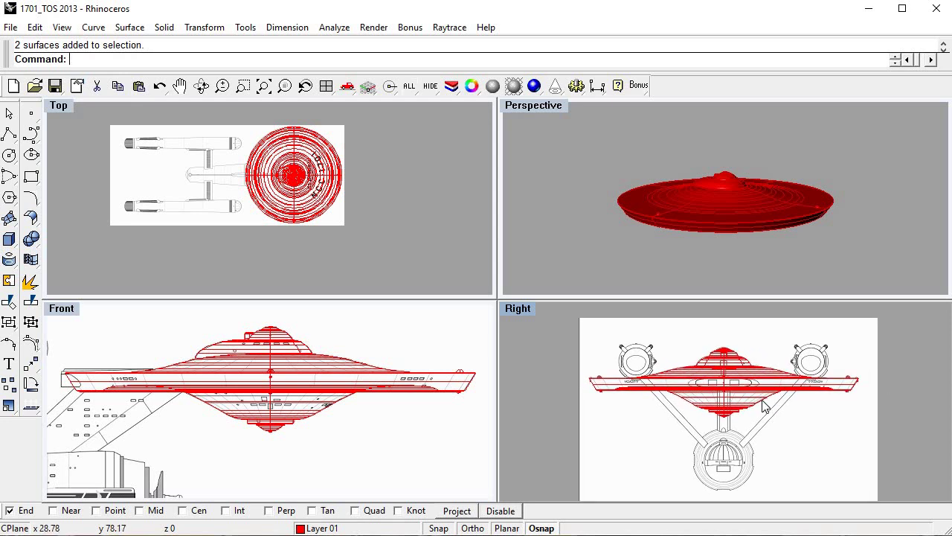